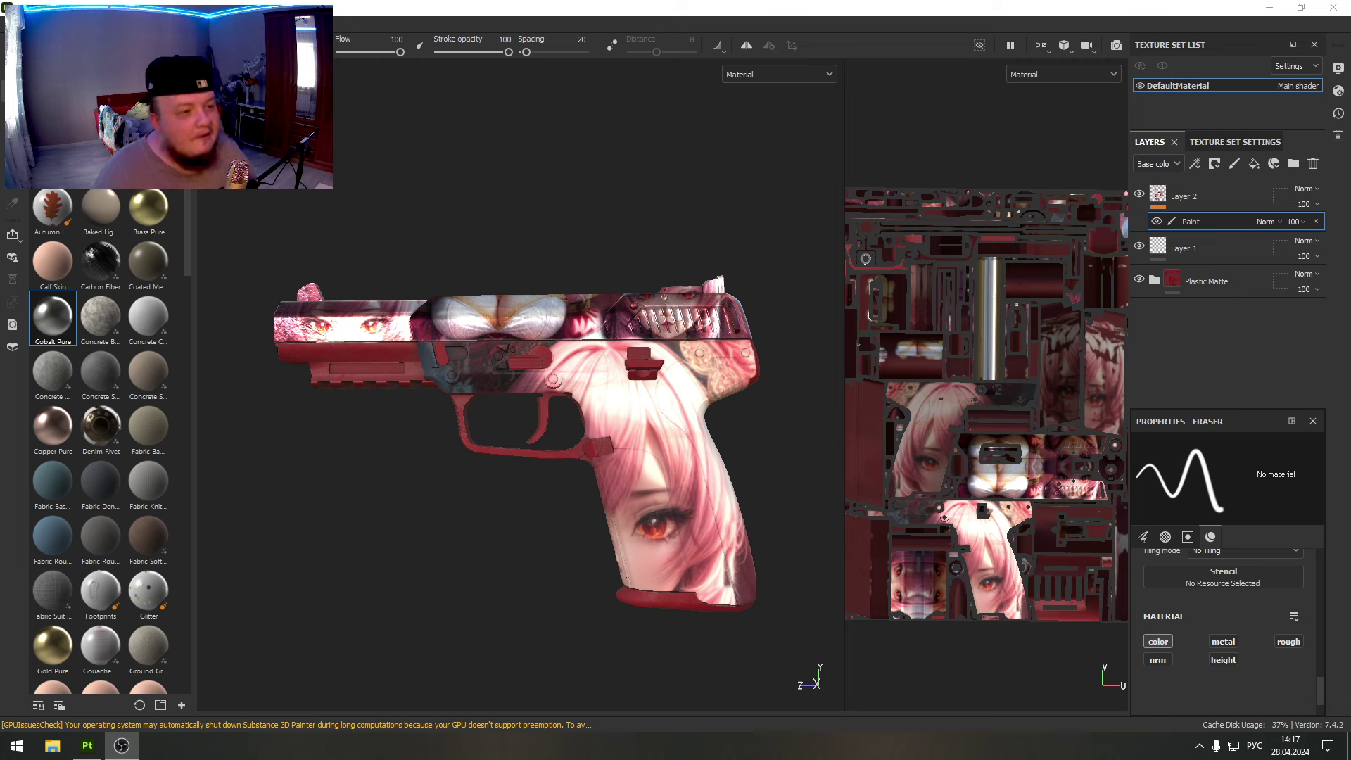
- Orbit and zoom around the painted Five-SeveN, viewing it from above, end-on, both sides and angled
mouse_move(543, 507)
alt+mouse_down()
mouse_move(681, 317)
mouse_move(492, 492)
mouse_move(567, 538)
mouse_move(477, 475)
mouse_move(398, 488)
mouse_move(656, 471)
mouse_move(500, 555)
alt+mouse_up()
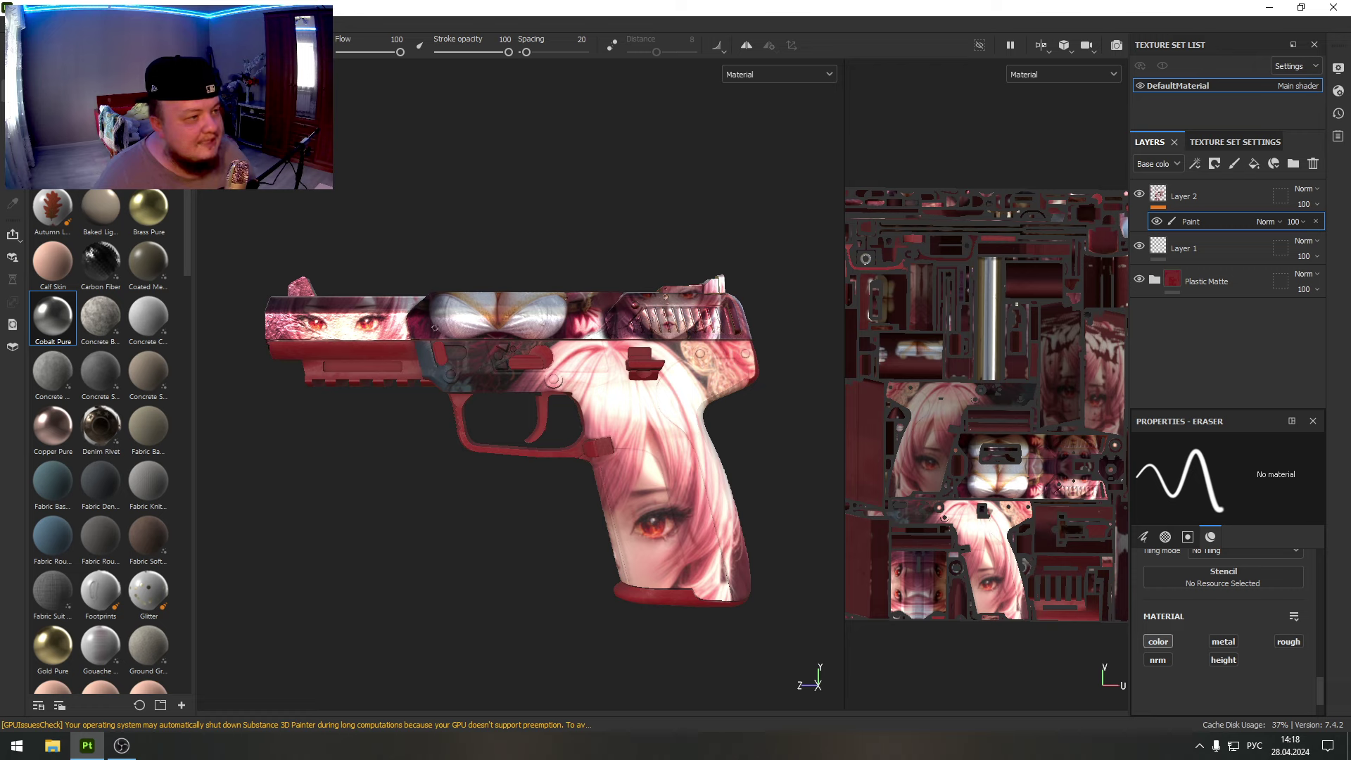
mouse_move(591, 423)
alt+mouse_down()
mouse_move(523, 165)
mouse_move(511, 412)
mouse_move(754, 413)
alt+mouse_up()
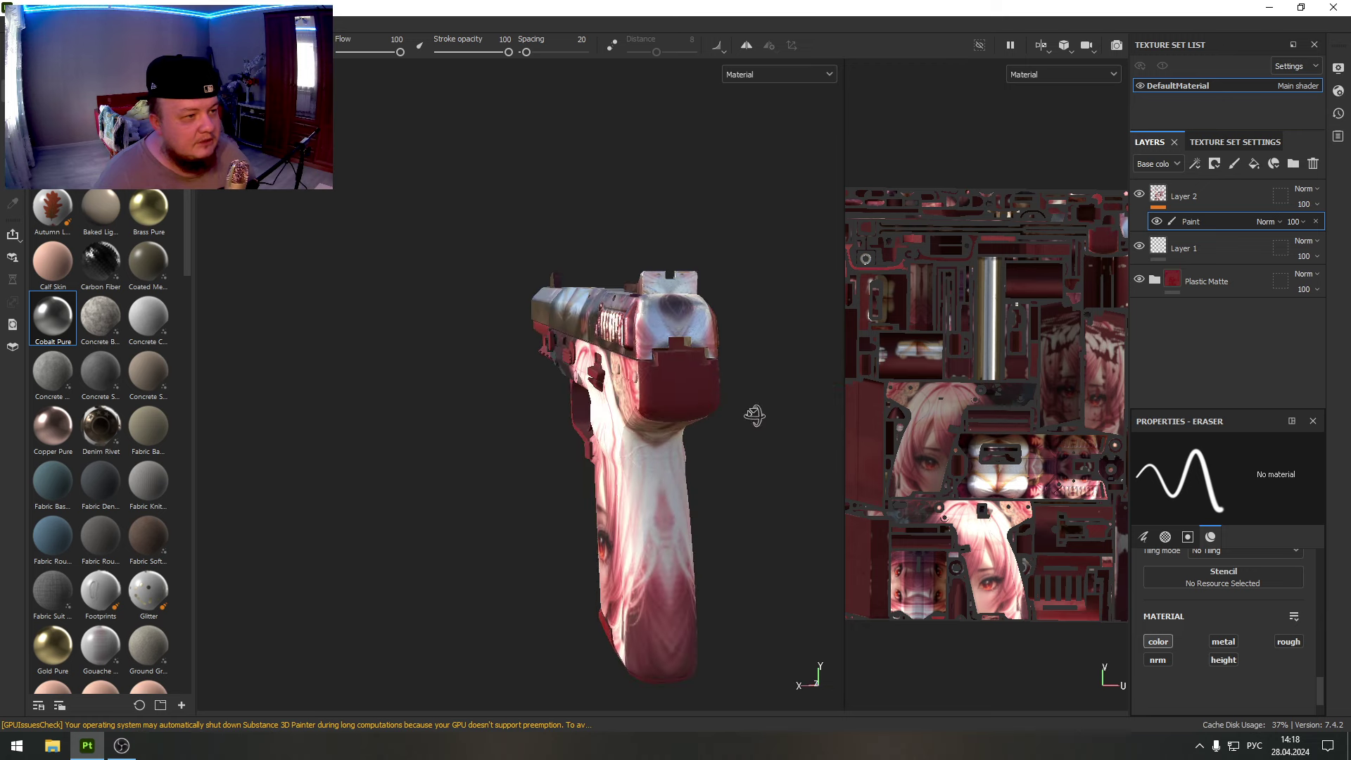
mouse_move(522, 473)
alt+mouse_down()
mouse_move(532, 522)
mouse_move(476, 561)
mouse_move(539, 522)
mouse_move(524, 495)
mouse_move(534, 577)
alt+mouse_up()
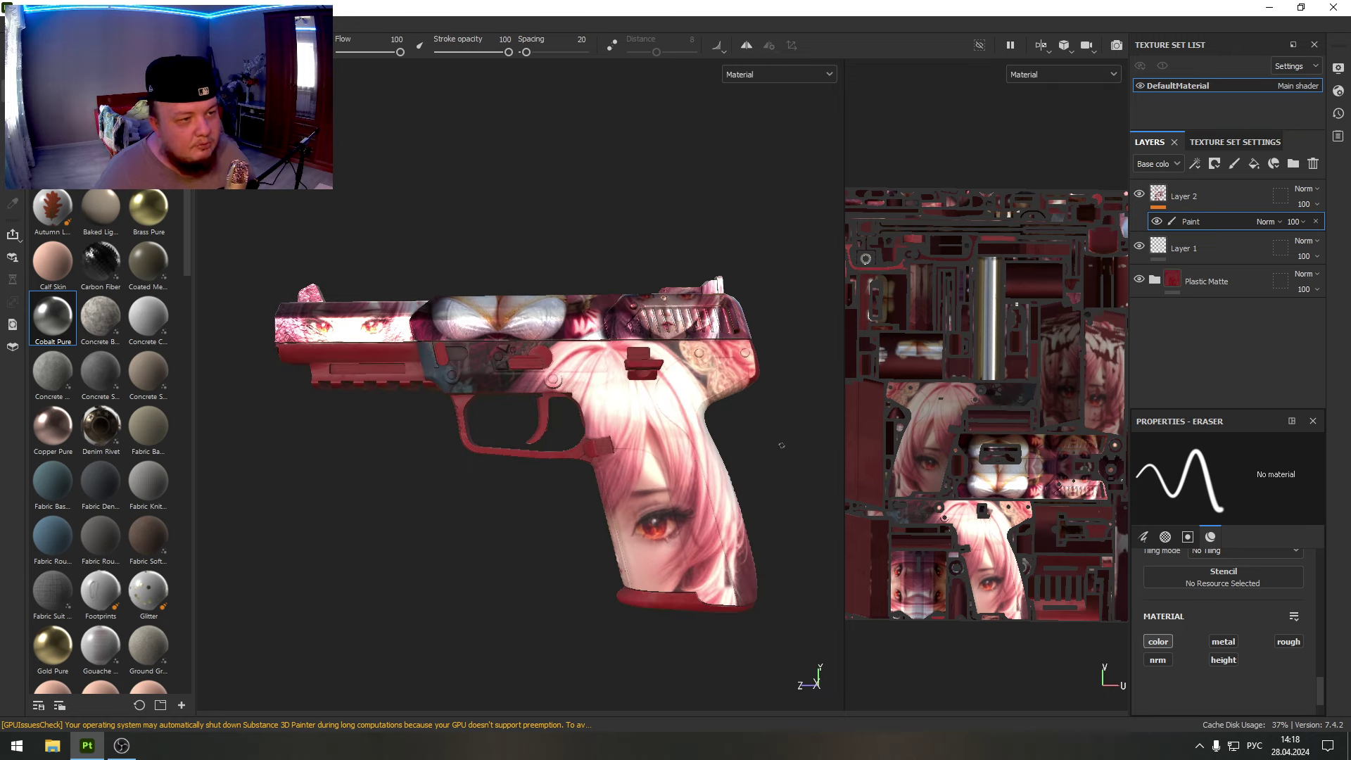
mouse_move(781, 445)
alt+mouse_down()
mouse_move(729, 443)
mouse_move(808, 392)
mouse_move(621, 567)
alt+mouse_up()
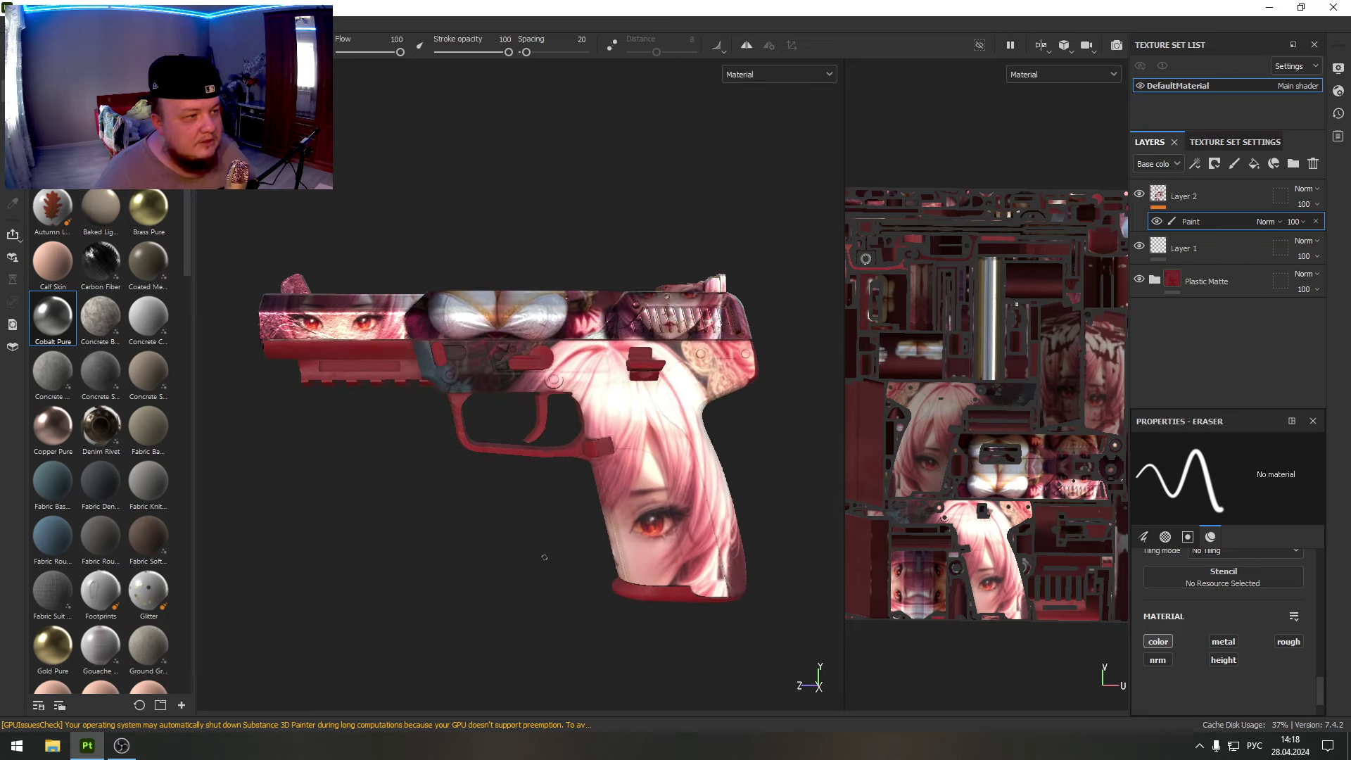
scroll(600, 366, up, 5)
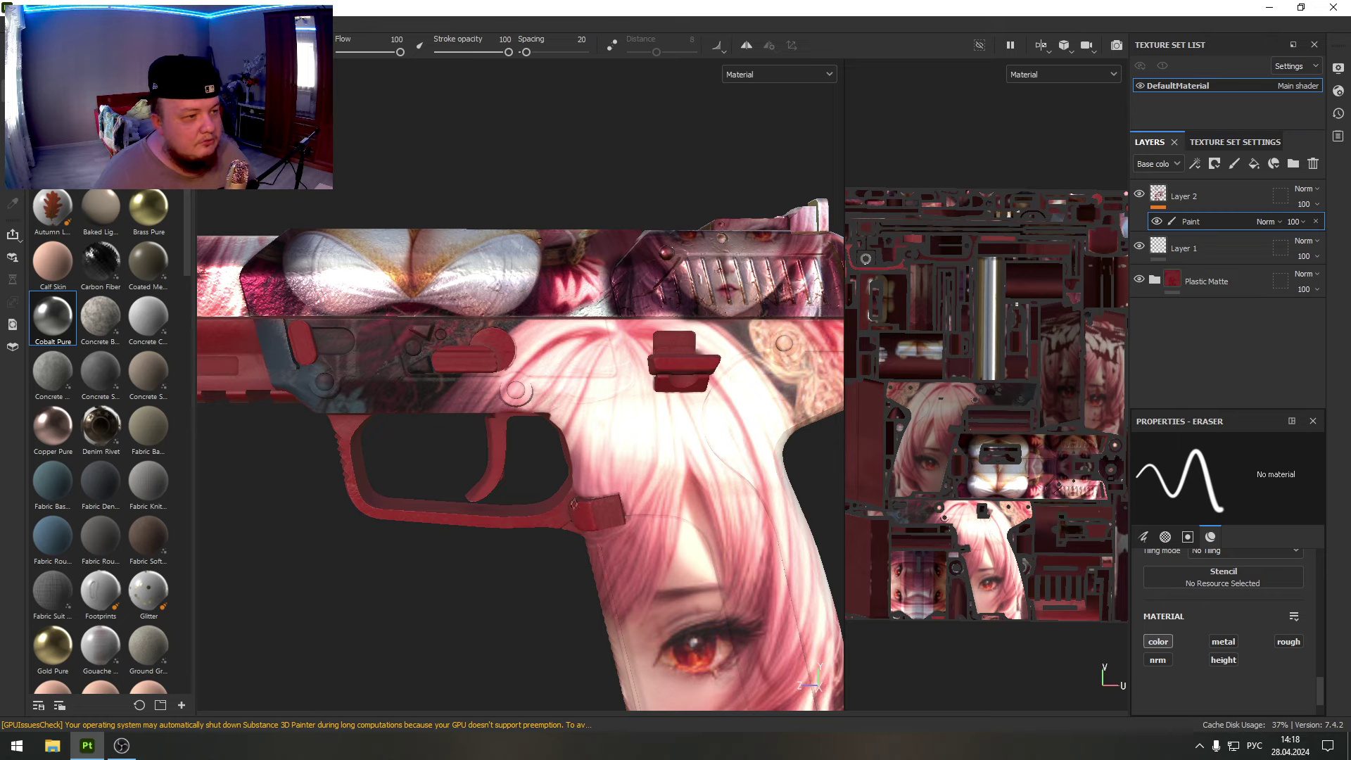
scroll(491, 373, down, 5)
mouse_move(483, 552)
alt+mouse_down()
mouse_move(459, 513)
mouse_move(704, 510)
mouse_move(551, 477)
mouse_move(682, 550)
mouse_move(531, 514)
alt+mouse_up()
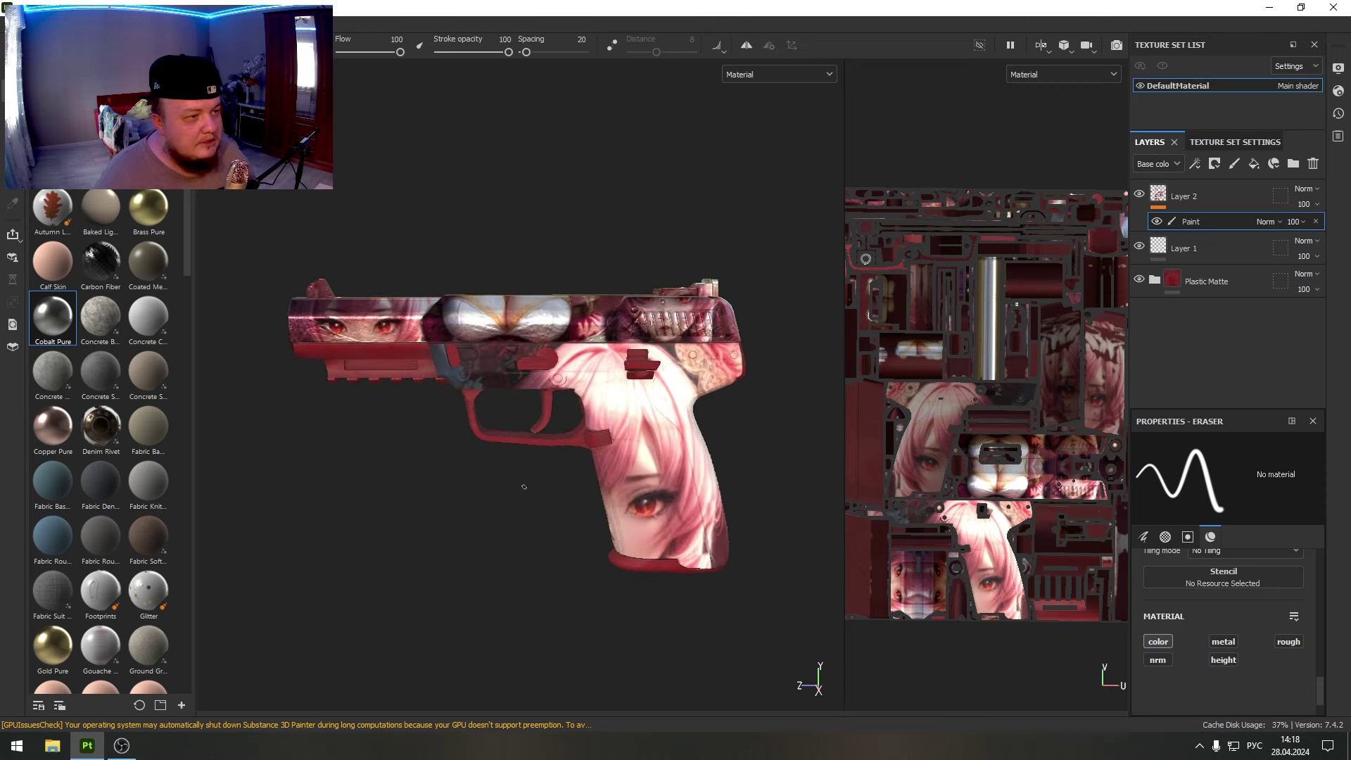
scroll(530, 515, up, 3)
scroll(531, 515, down, 2)
mouse_move(530, 515)
alt+mouse_down()
mouse_move(413, 497)
mouse_move(537, 518)
mouse_move(742, 513)
mouse_move(482, 478)
mouse_move(410, 558)
mouse_move(567, 534)
mouse_move(552, 506)
mouse_move(543, 518)
alt+mouse_up()
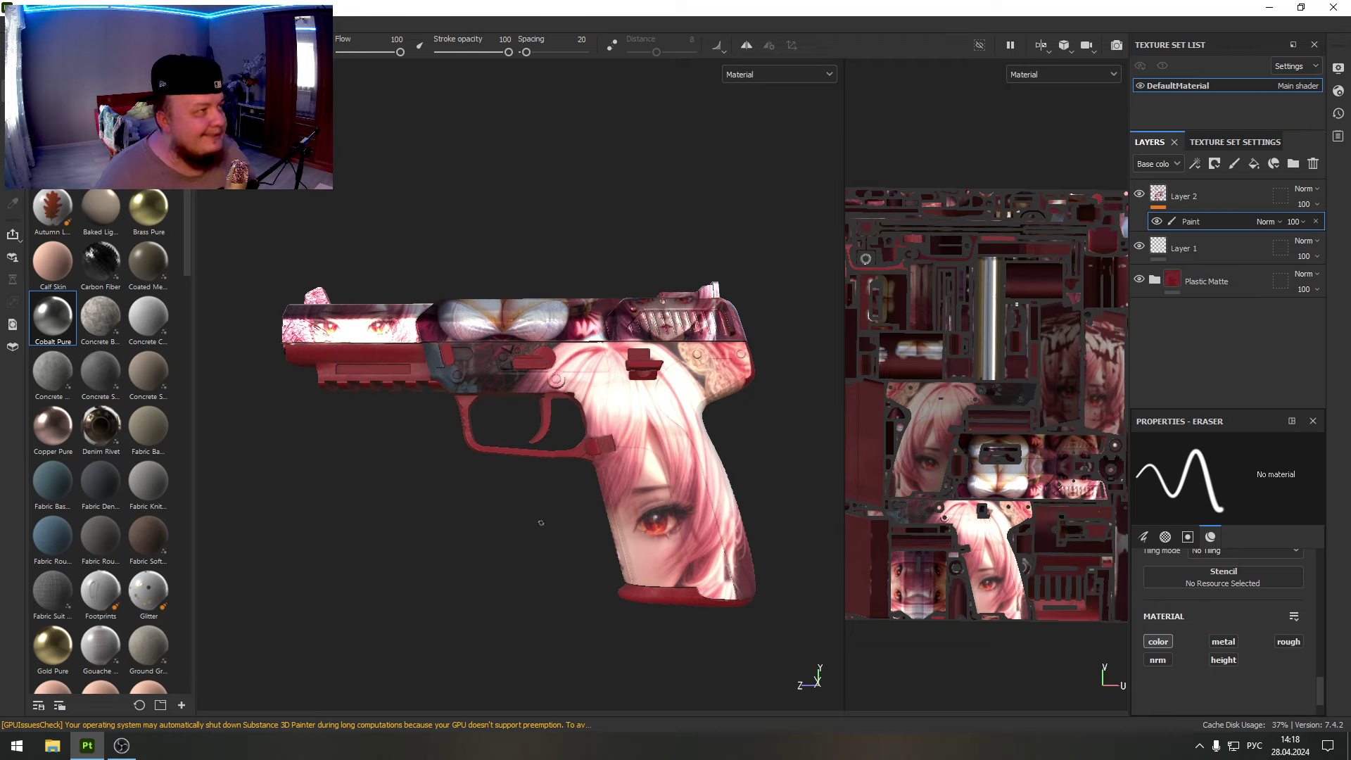
- Restore down the Painter window, reposition the eraser panel, and resize the window over the screen's right part
click(1300, 7)
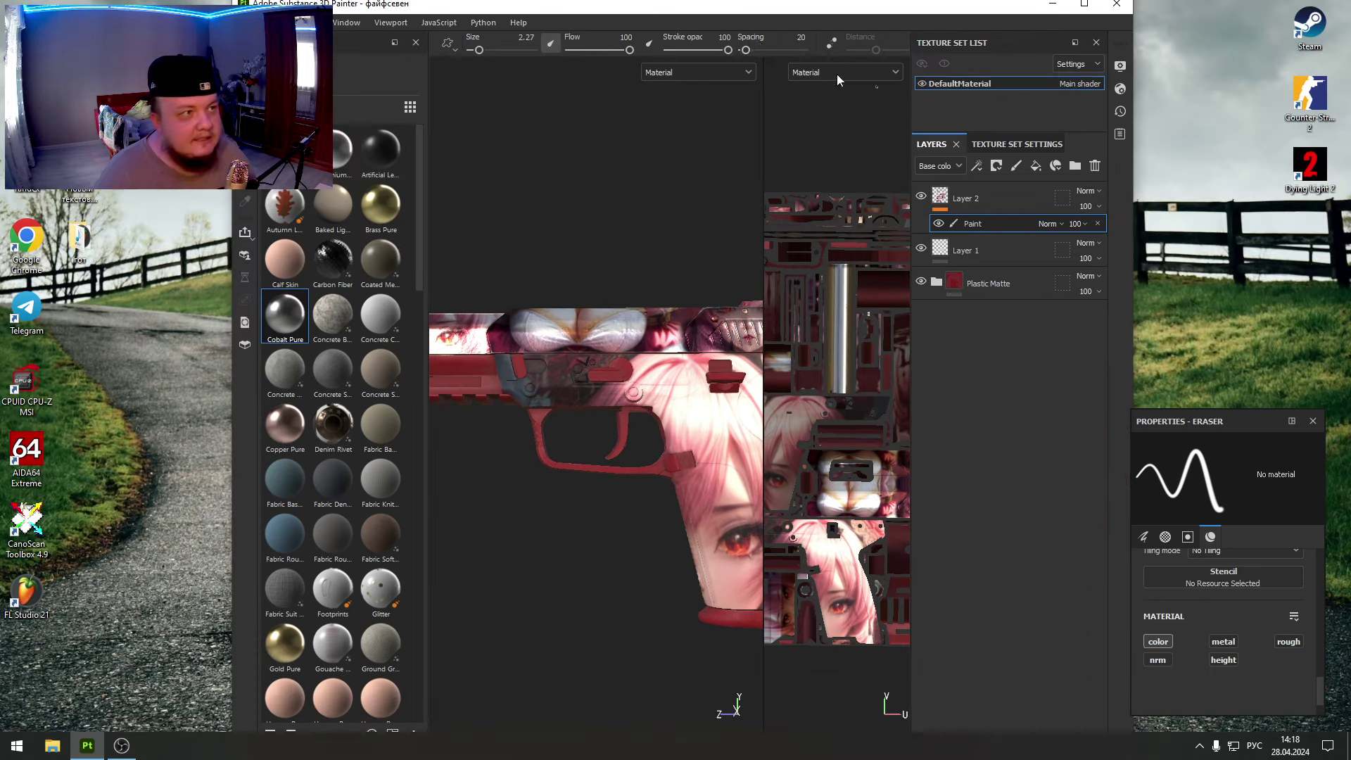
mouse_move(512, 7)
mouse_down()
mouse_move(537, 48)
mouse_move(508, 39)
mouse_up()
mouse_move(1236, 416)
mouse_down()
mouse_move(1038, 374)
mouse_move(995, 167)
mouse_up()
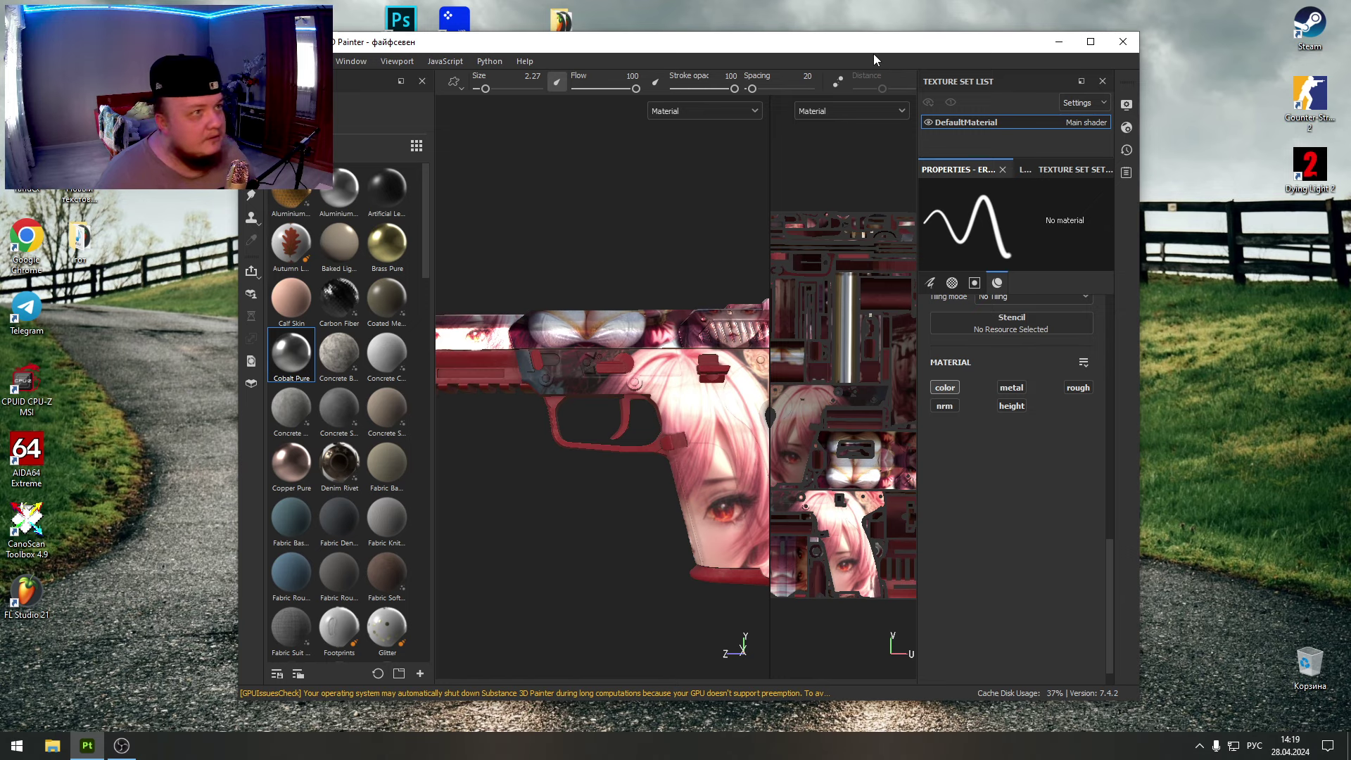
drag(874, 55, 1084, 21)
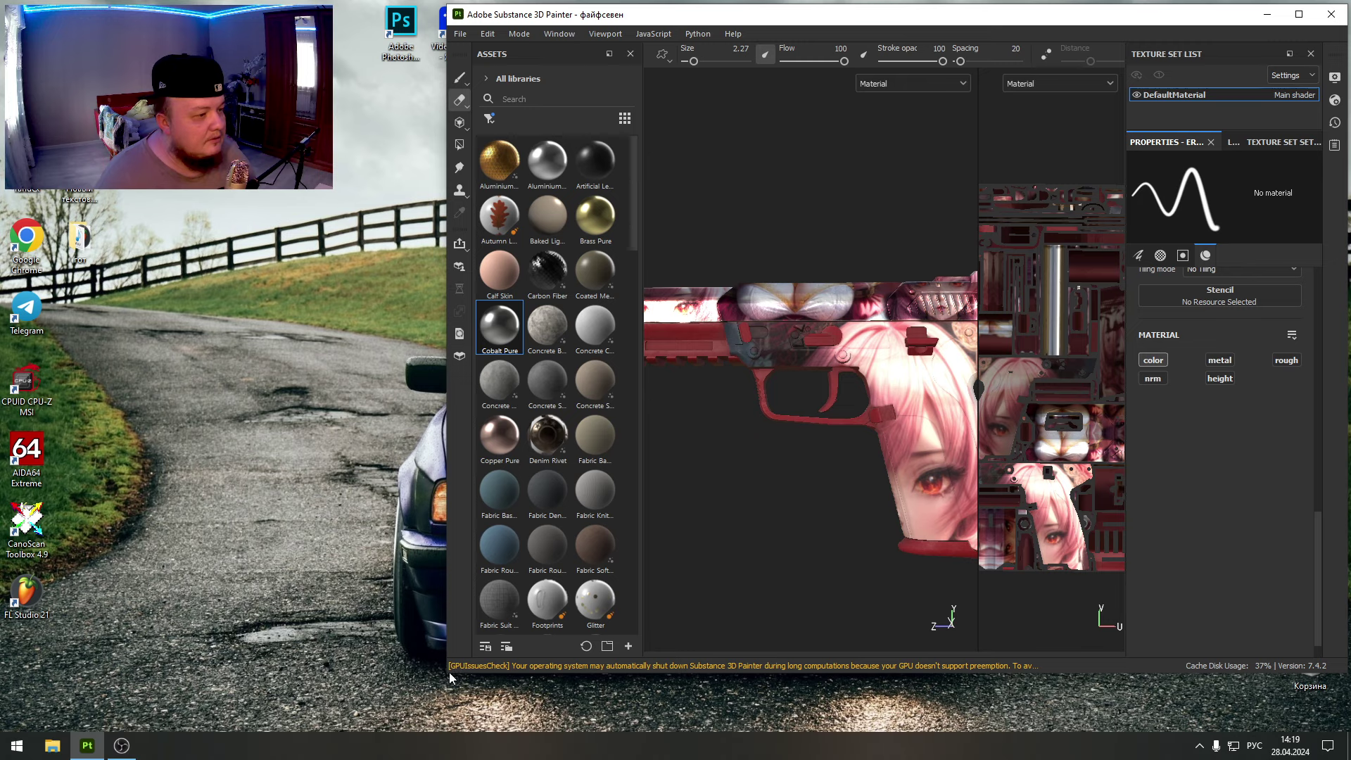
drag(446, 672, 334, 729)
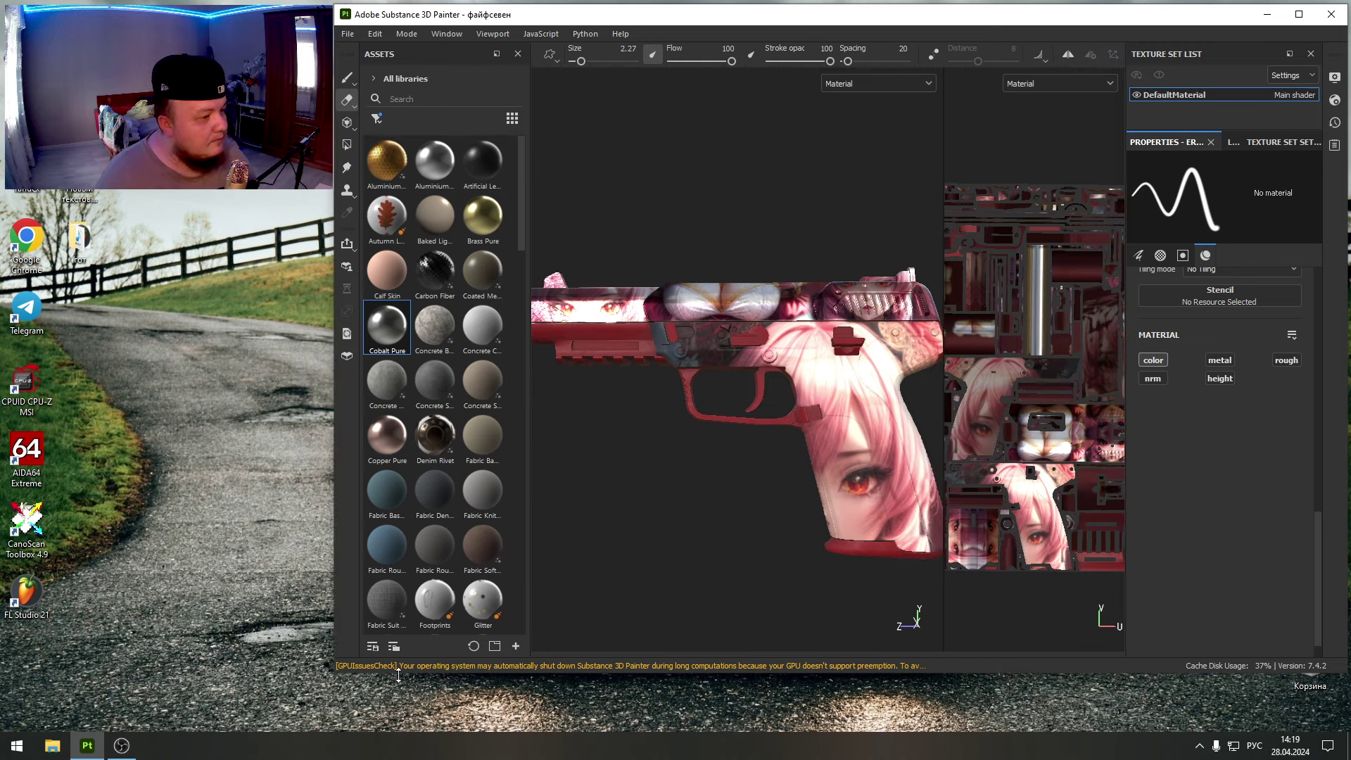
drag(397, 673, 392, 732)
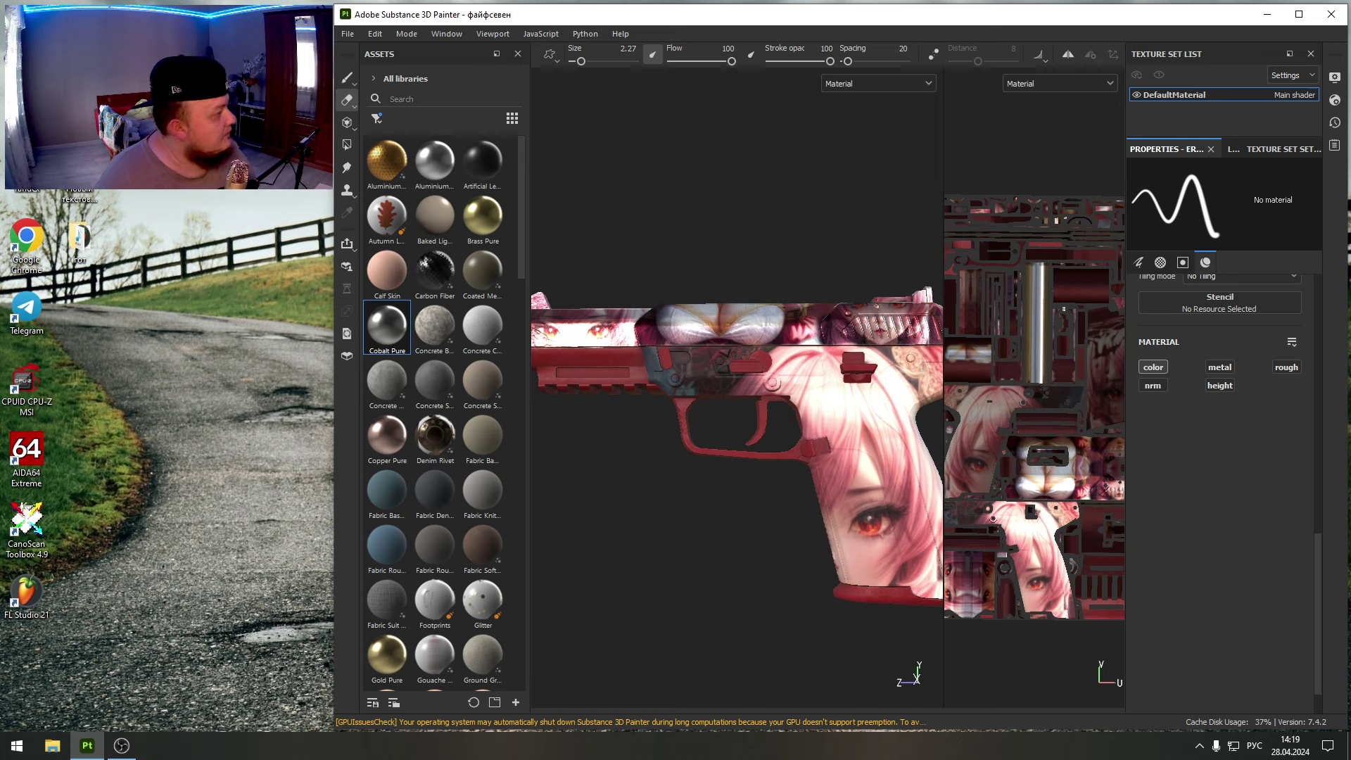
- Orbit the pistol slightly to check the paint from a couple of new angles
key(alt+Tab)
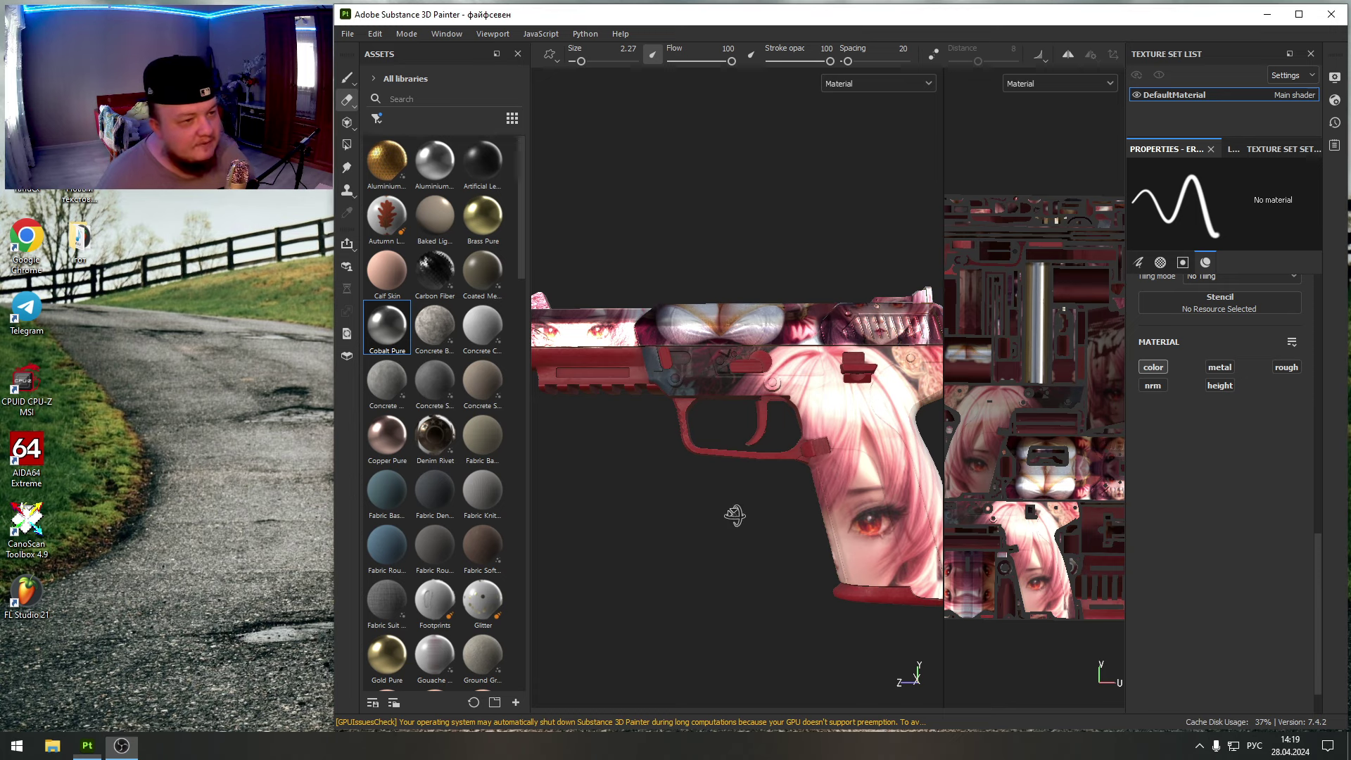
mouse_move(732, 513)
alt+mouse_down()
mouse_move(668, 516)
mouse_move(751, 522)
alt+mouse_up()
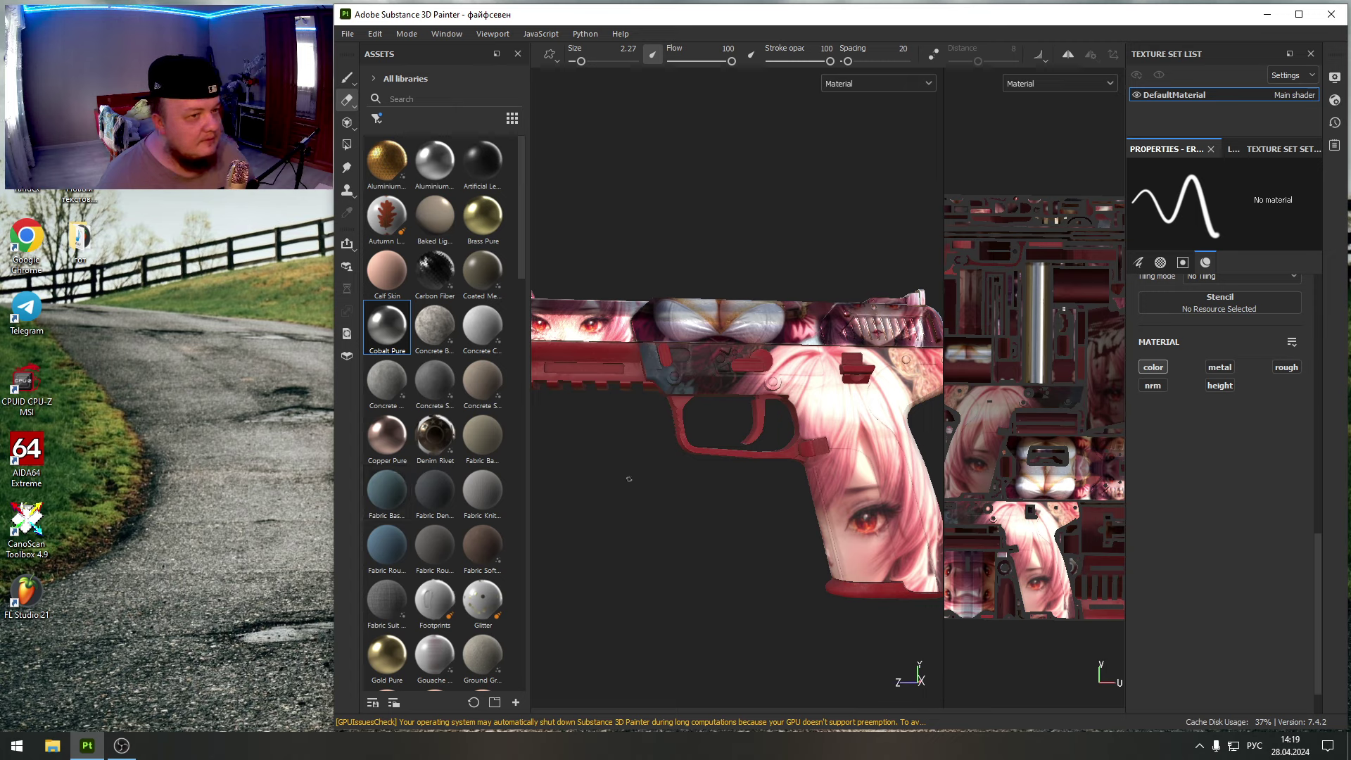
mouse_move(629, 479)
alt+mouse_down()
mouse_move(753, 498)
mouse_move(688, 552)
mouse_move(639, 462)
mouse_move(608, 487)
mouse_move(664, 521)
mouse_move(801, 514)
mouse_move(718, 458)
mouse_move(668, 349)
mouse_move(627, 506)
alt+mouse_up()
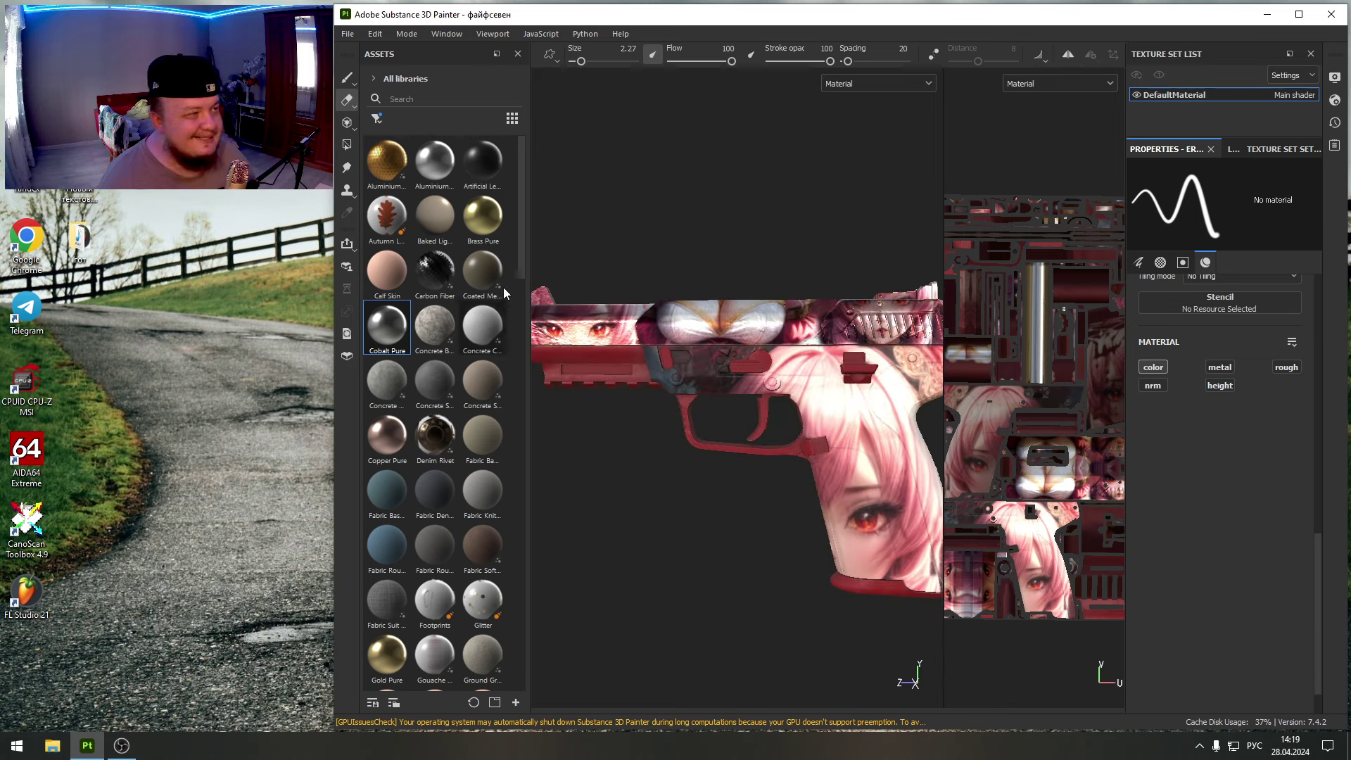
- Start a texture export with the Desktop as the output directory
click(348, 36)
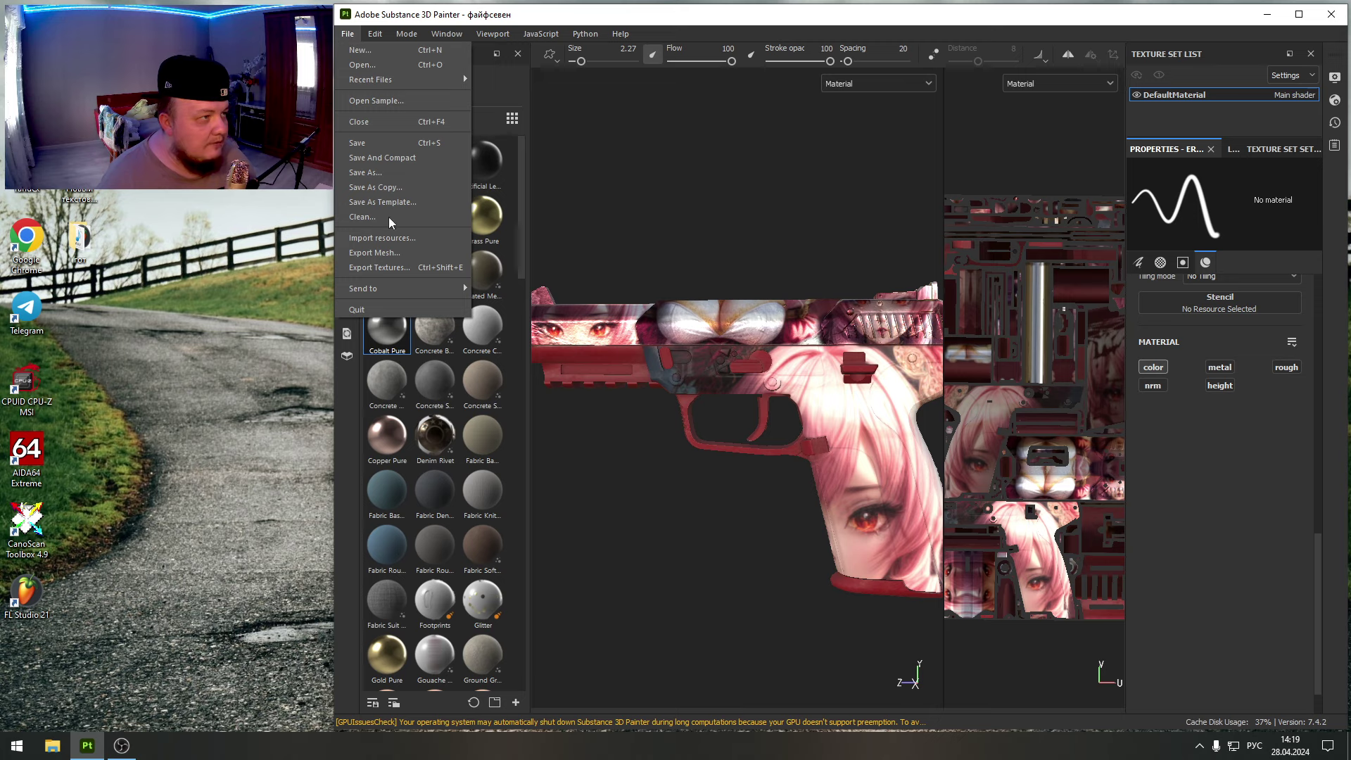
click(387, 268)
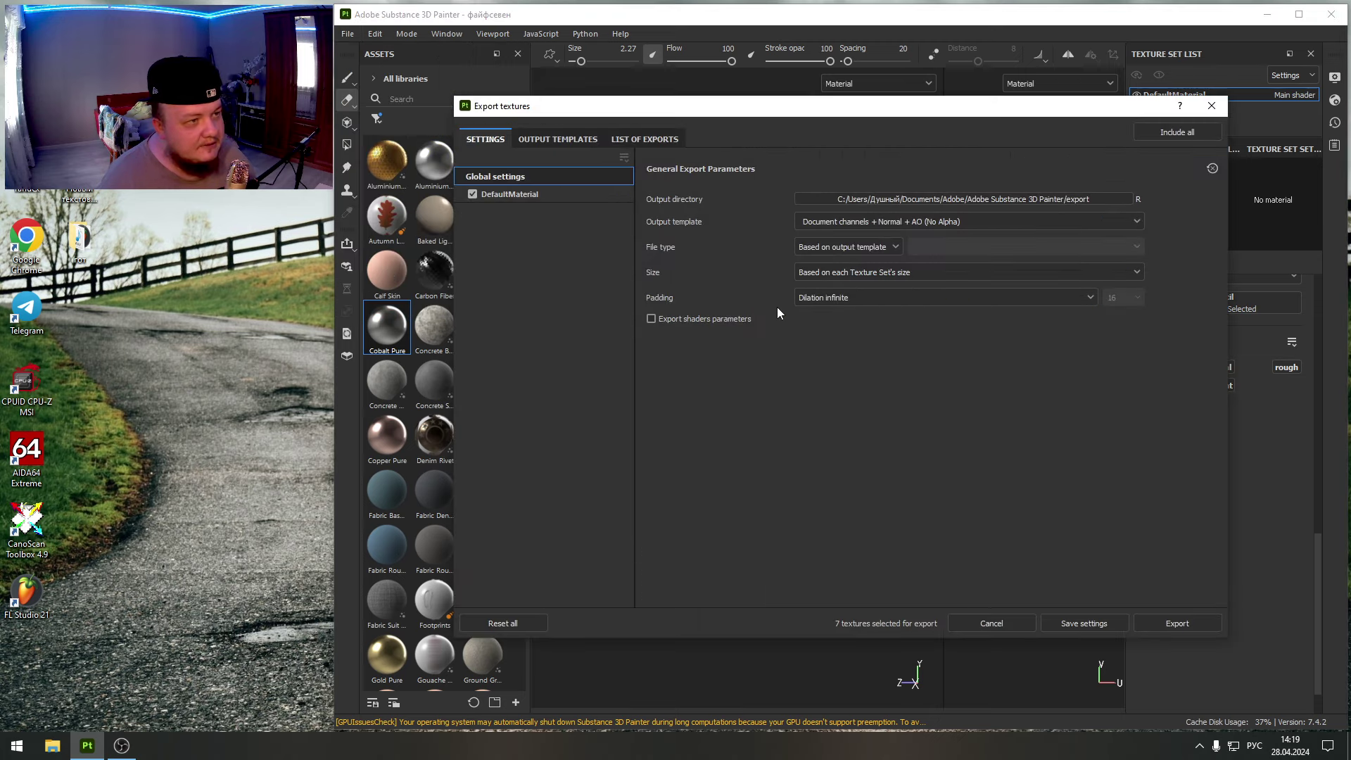
click(1061, 202)
click(520, 223)
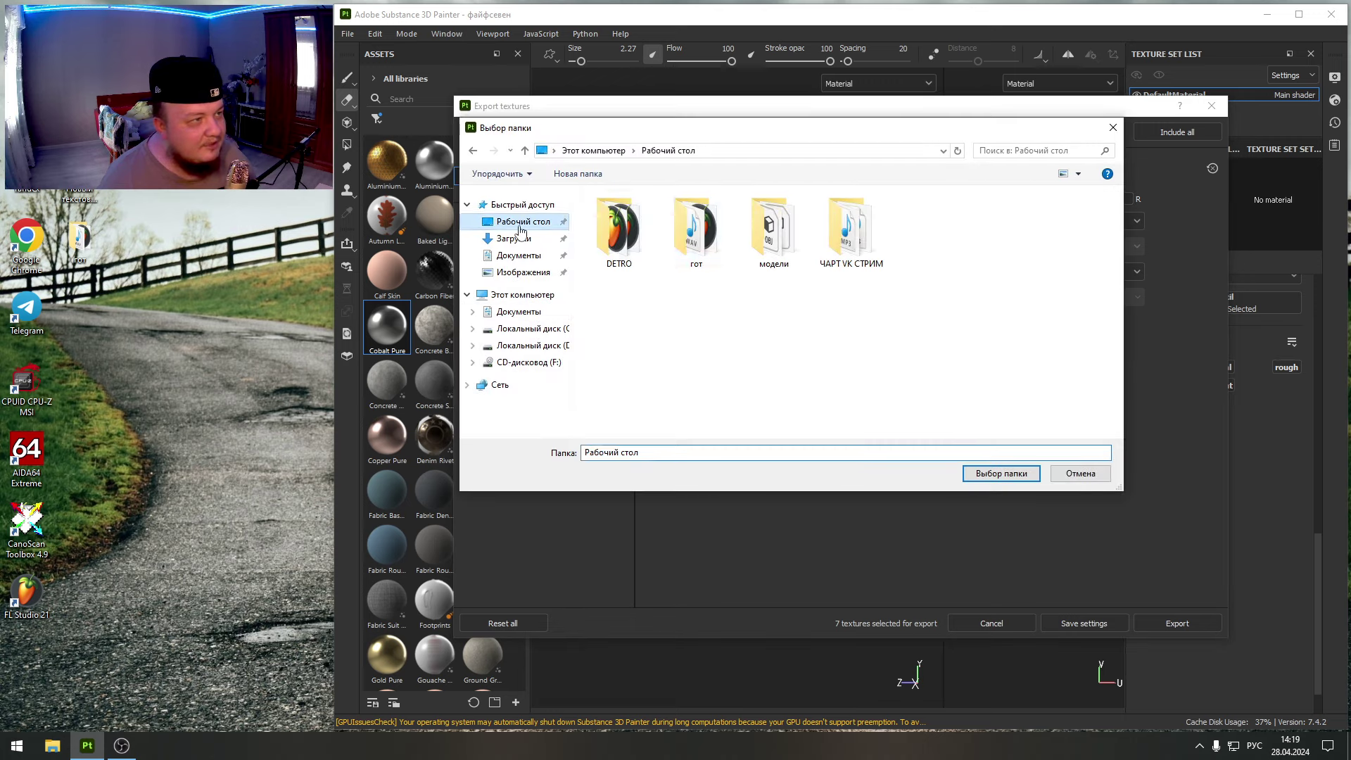
click(1001, 473)
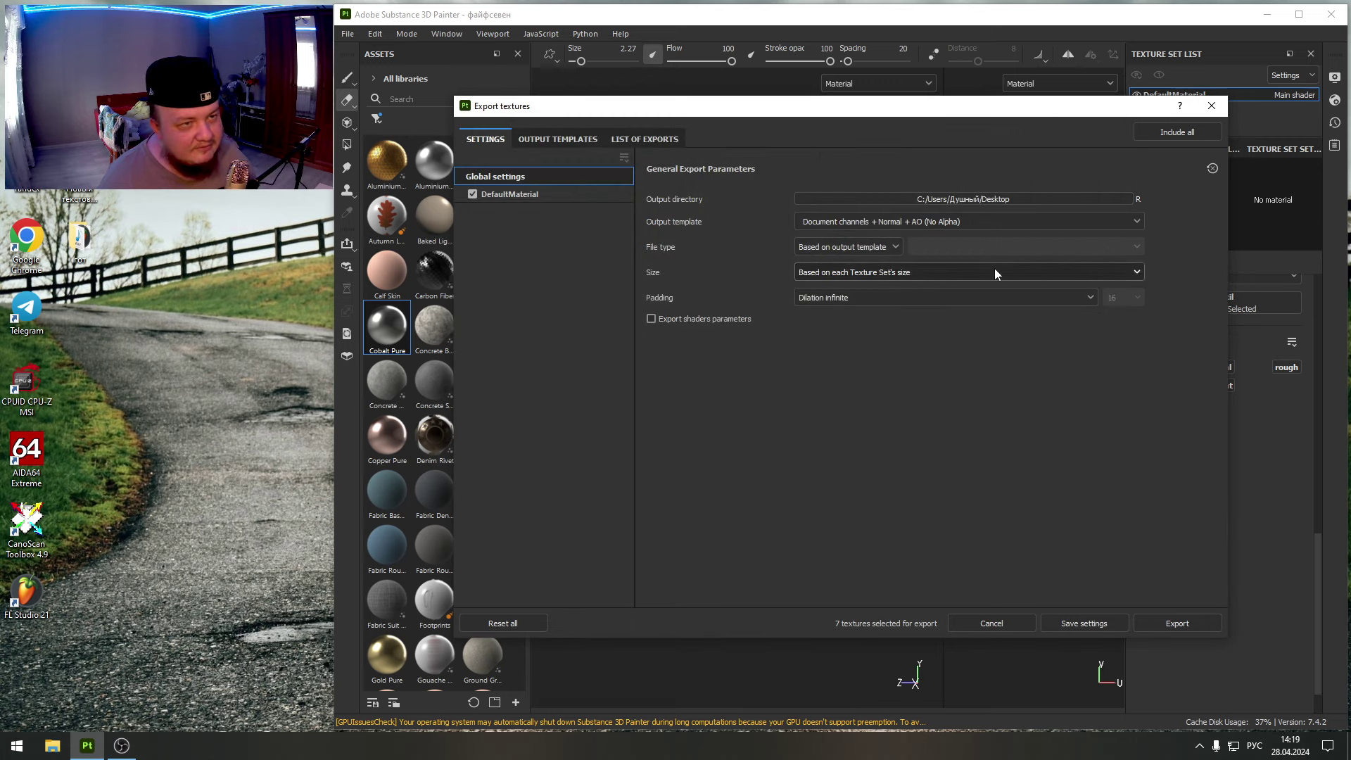
- Export the texture using the 2D View template as a targa file
click(947, 223)
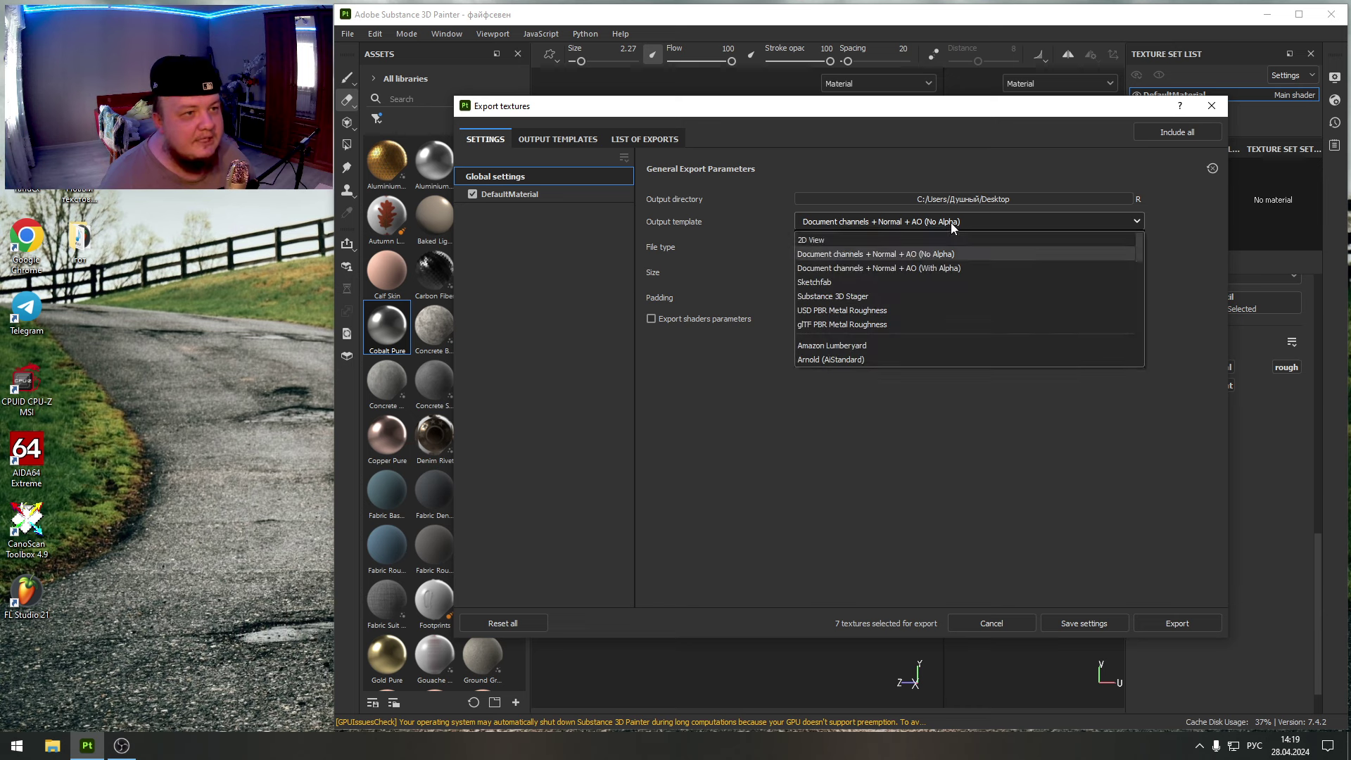
click(826, 241)
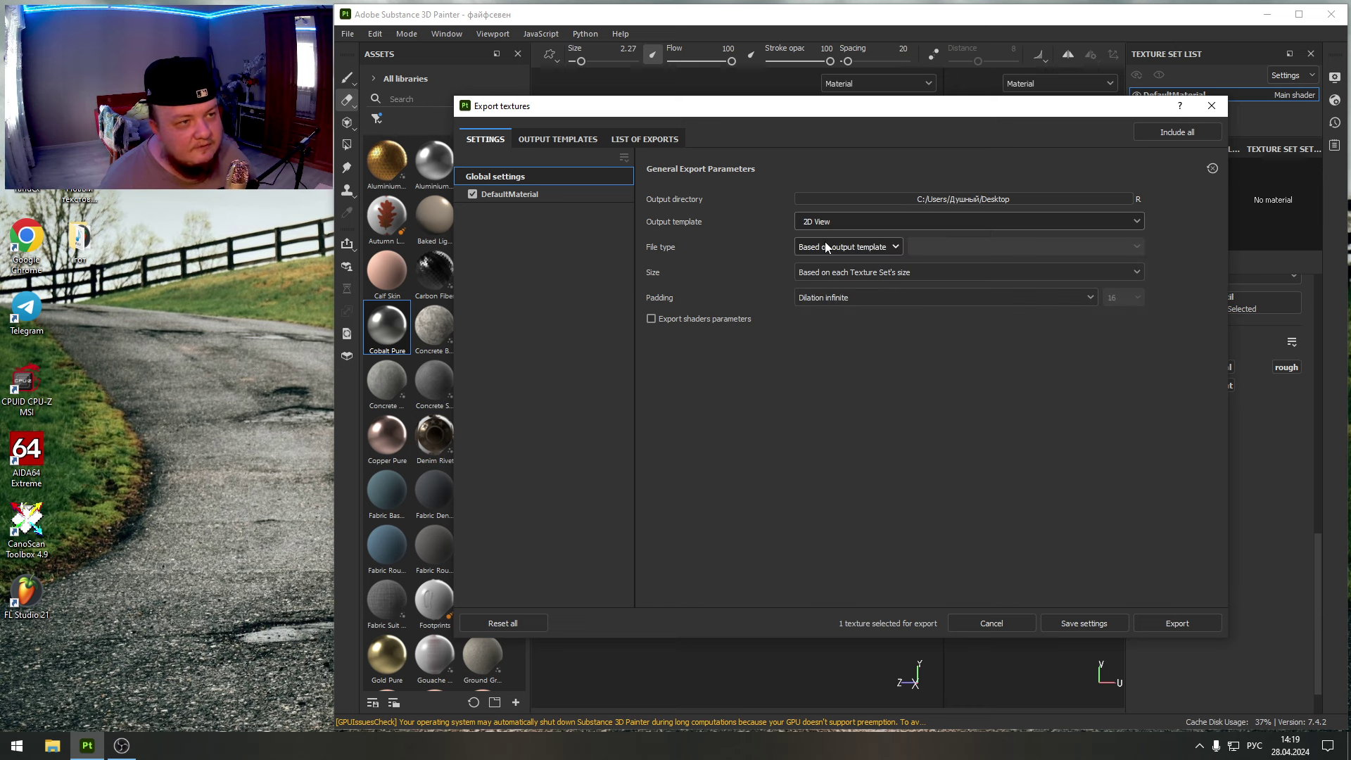
click(891, 247)
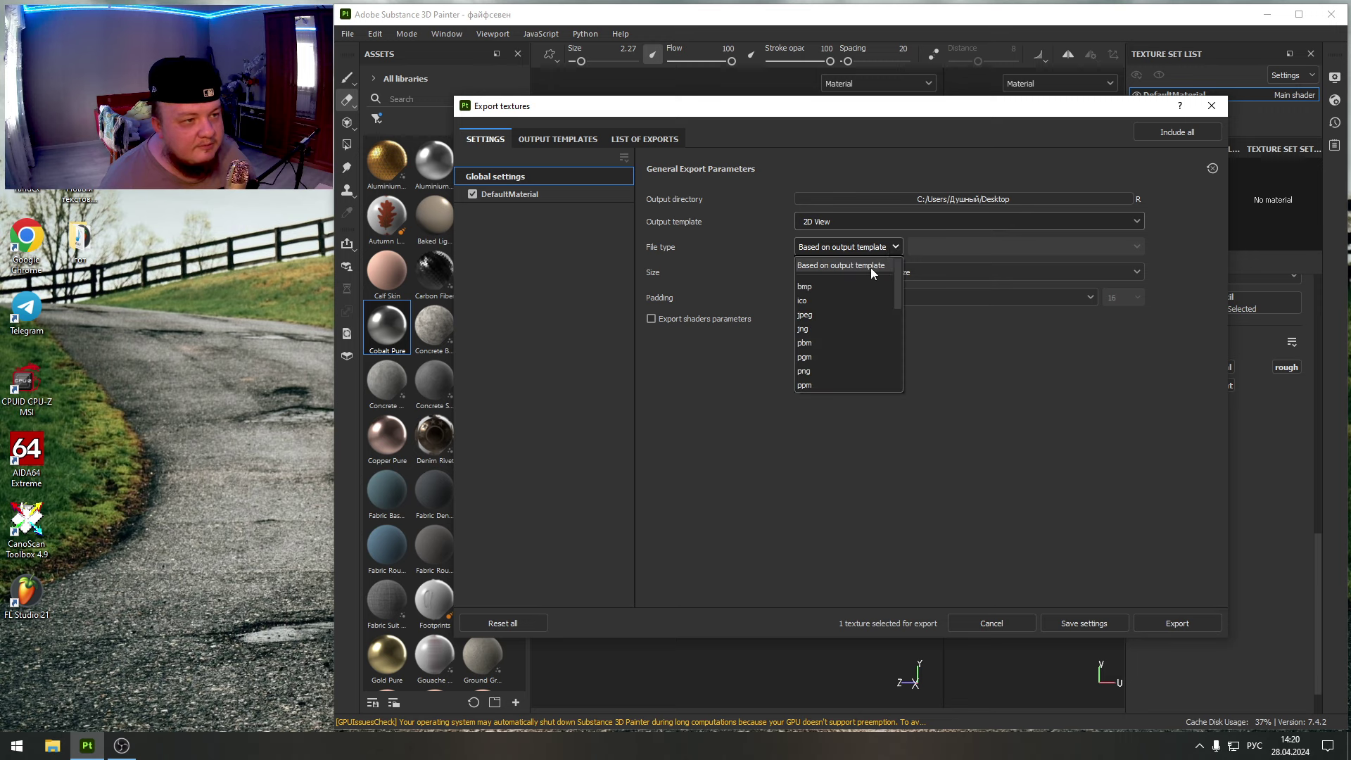
scroll(845, 324, down, 1)
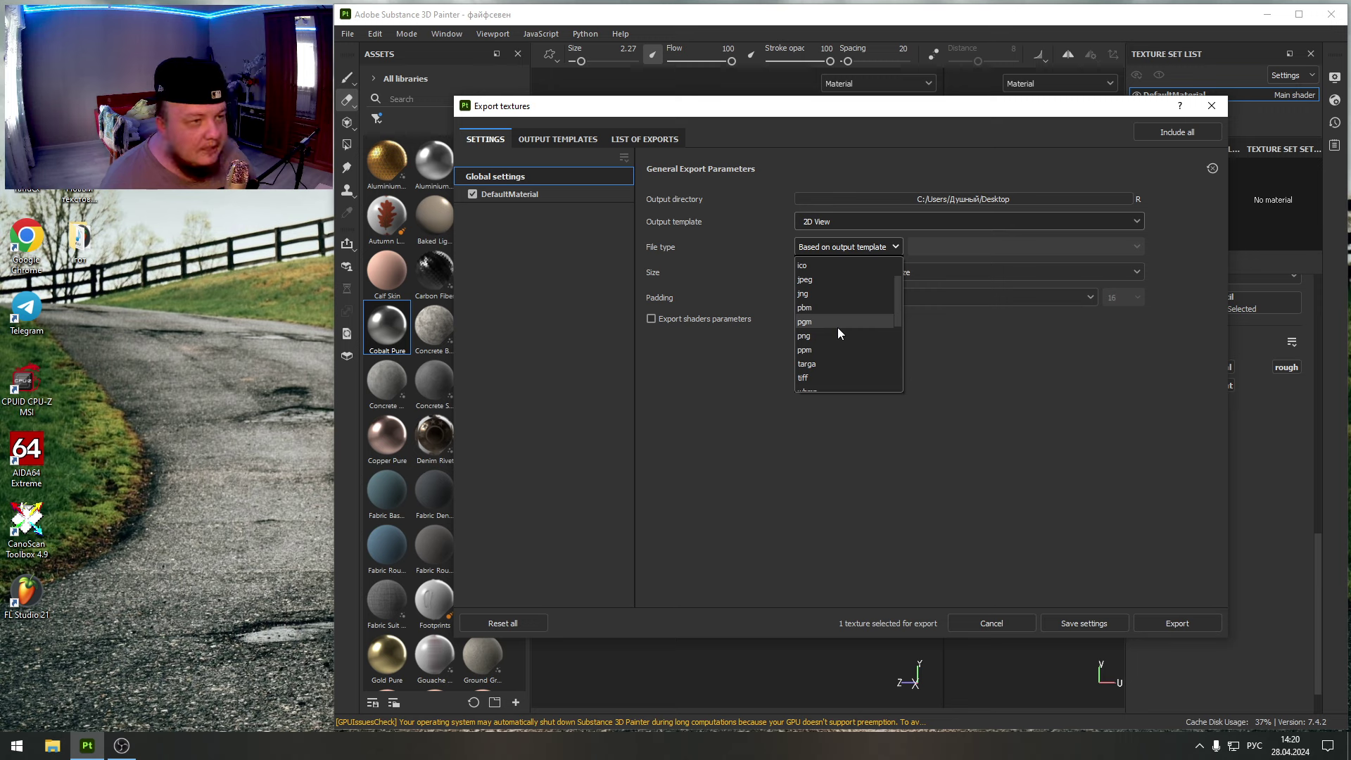
click(819, 363)
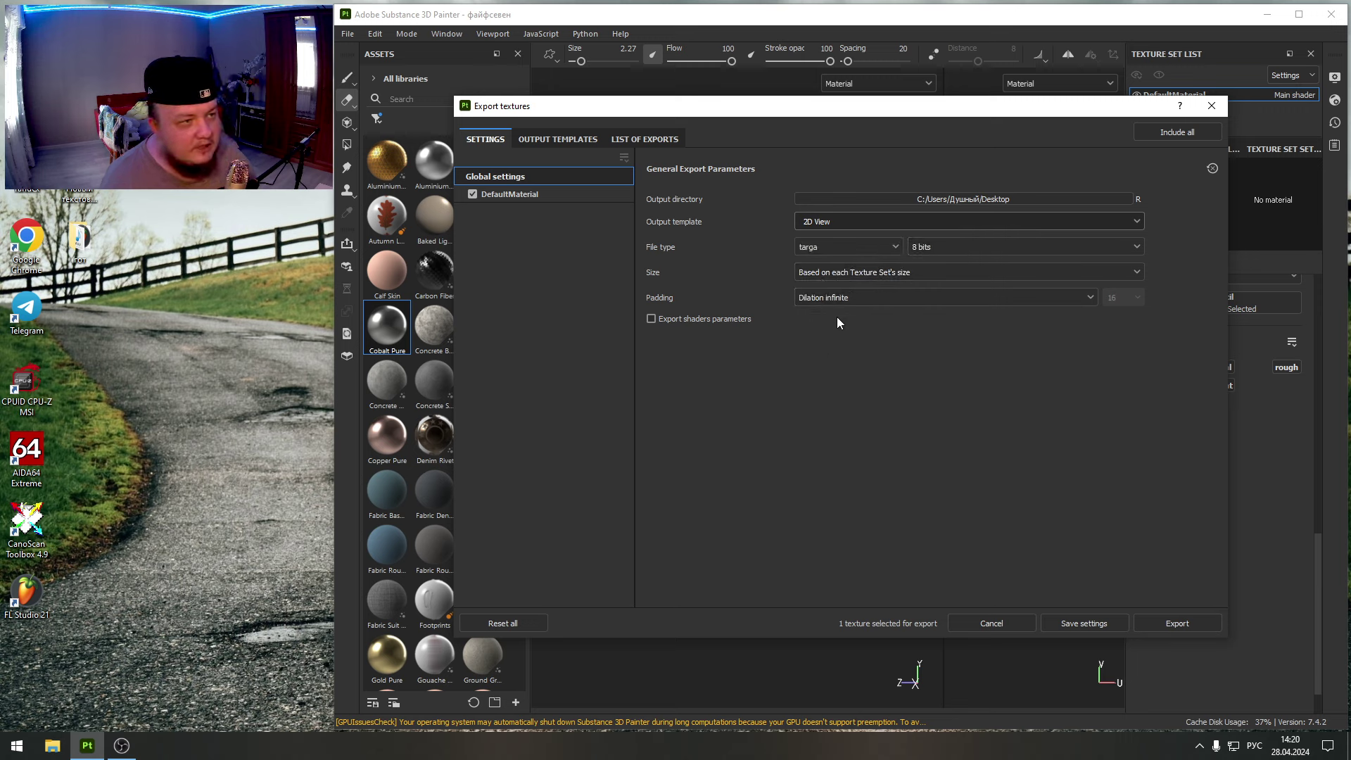
click(1177, 625)
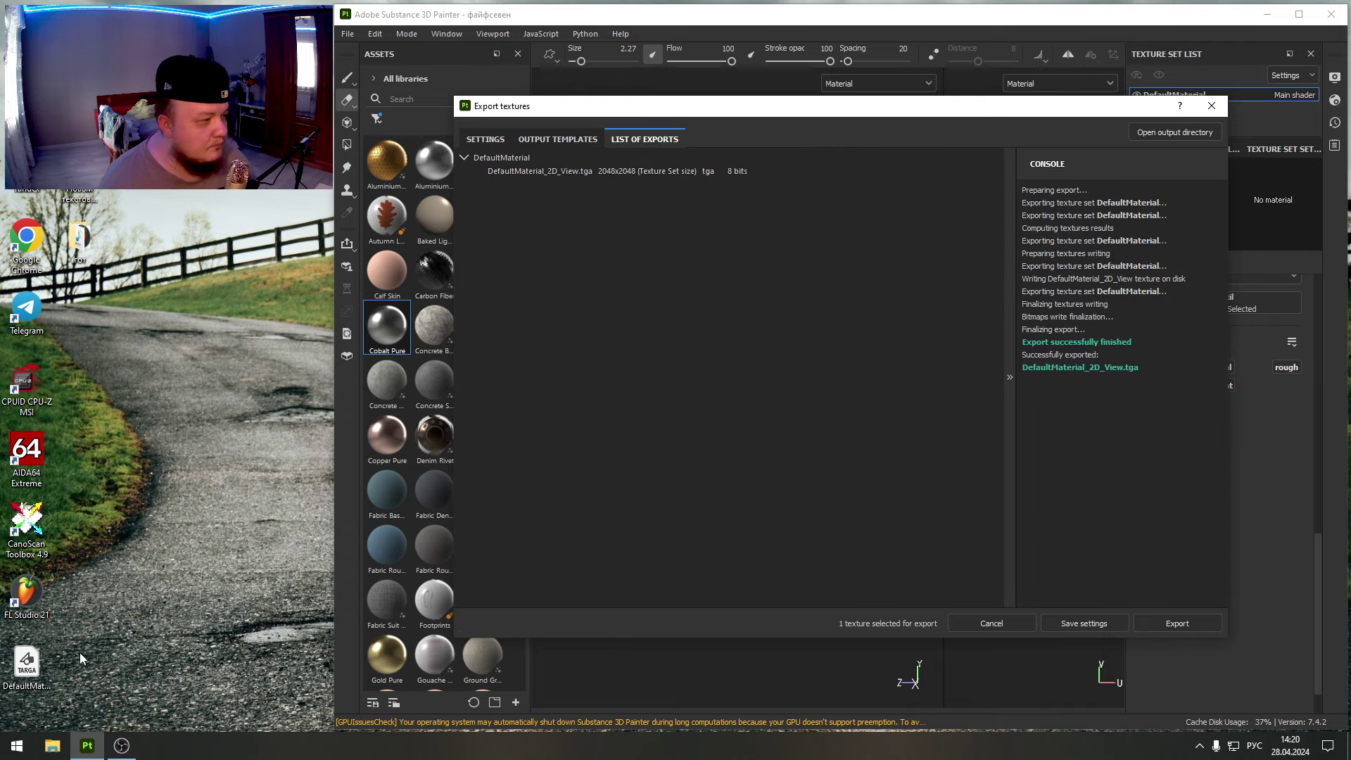
- Move the exported TGA on the desktop, save the project and close Painter
drag(26, 663, 186, 383)
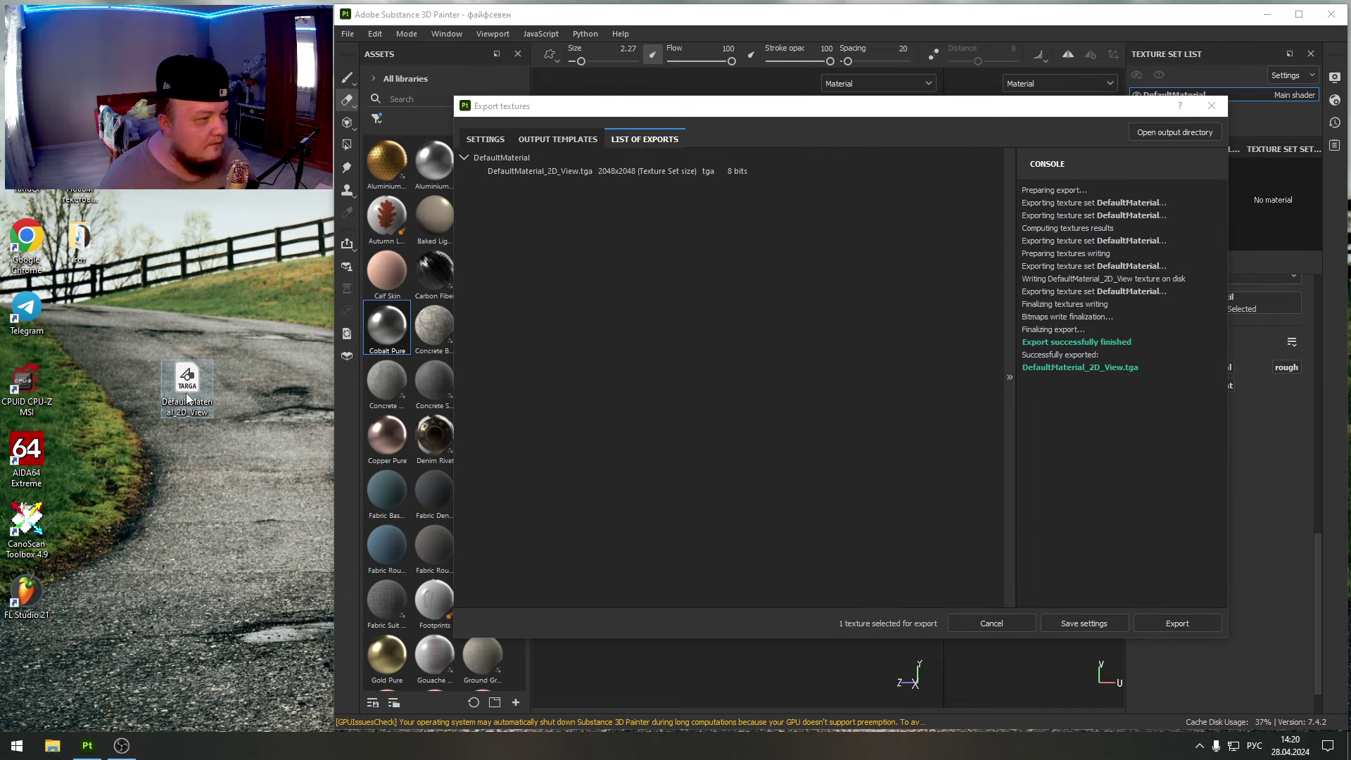
click(1212, 105)
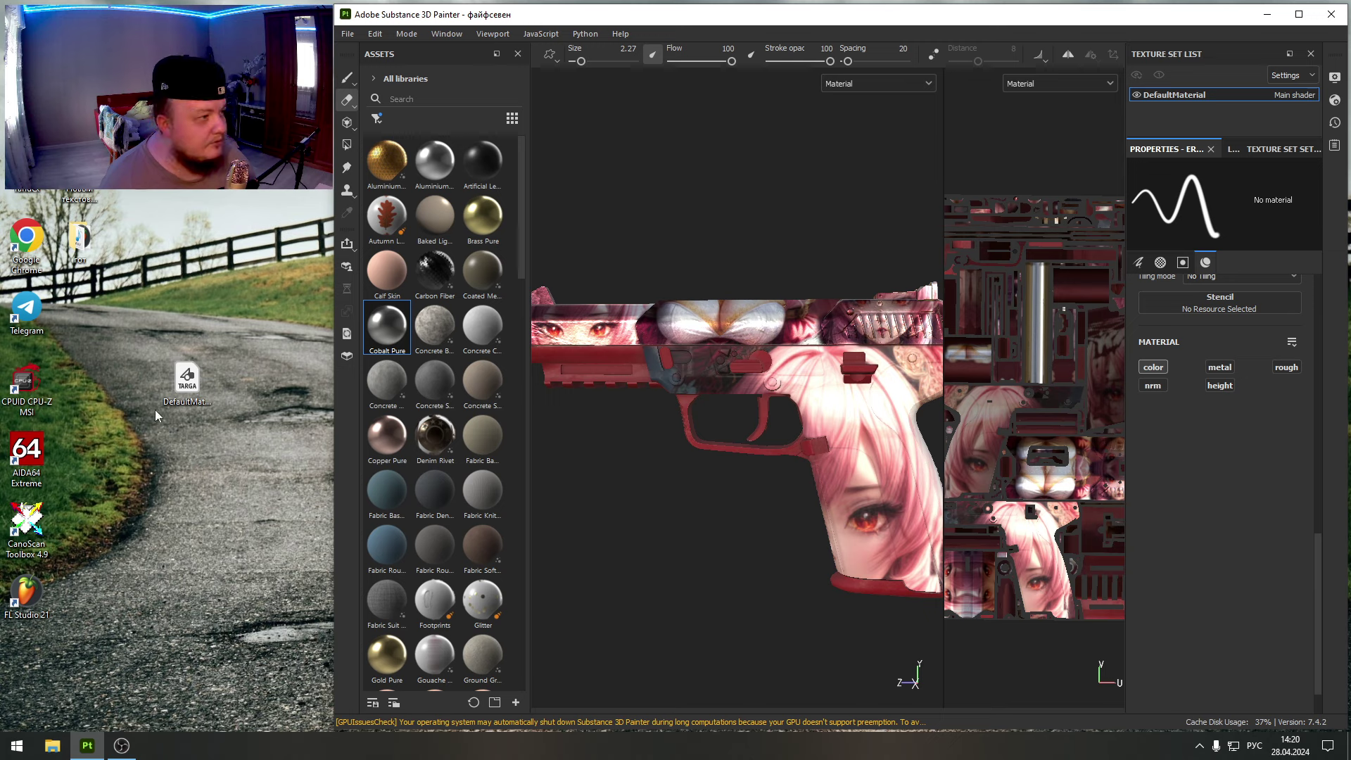
click(346, 34)
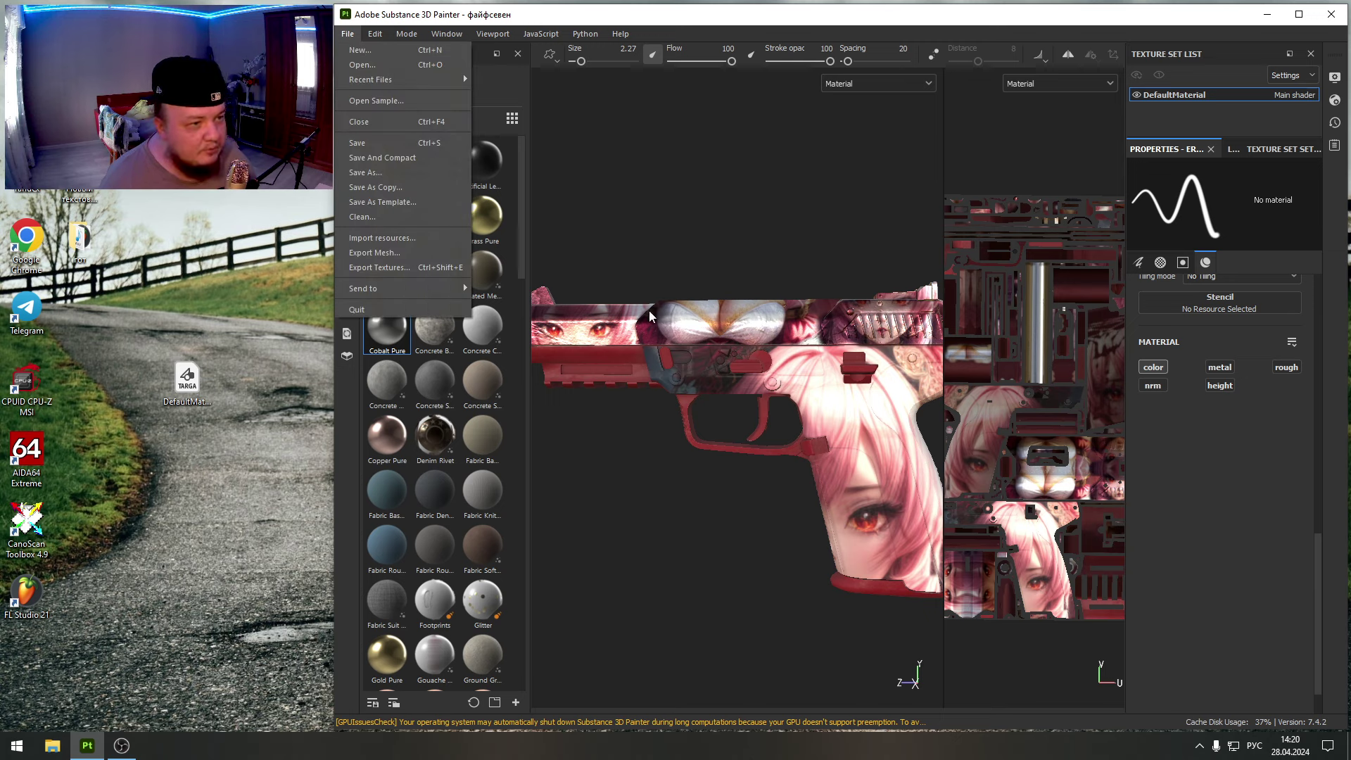
click(375, 144)
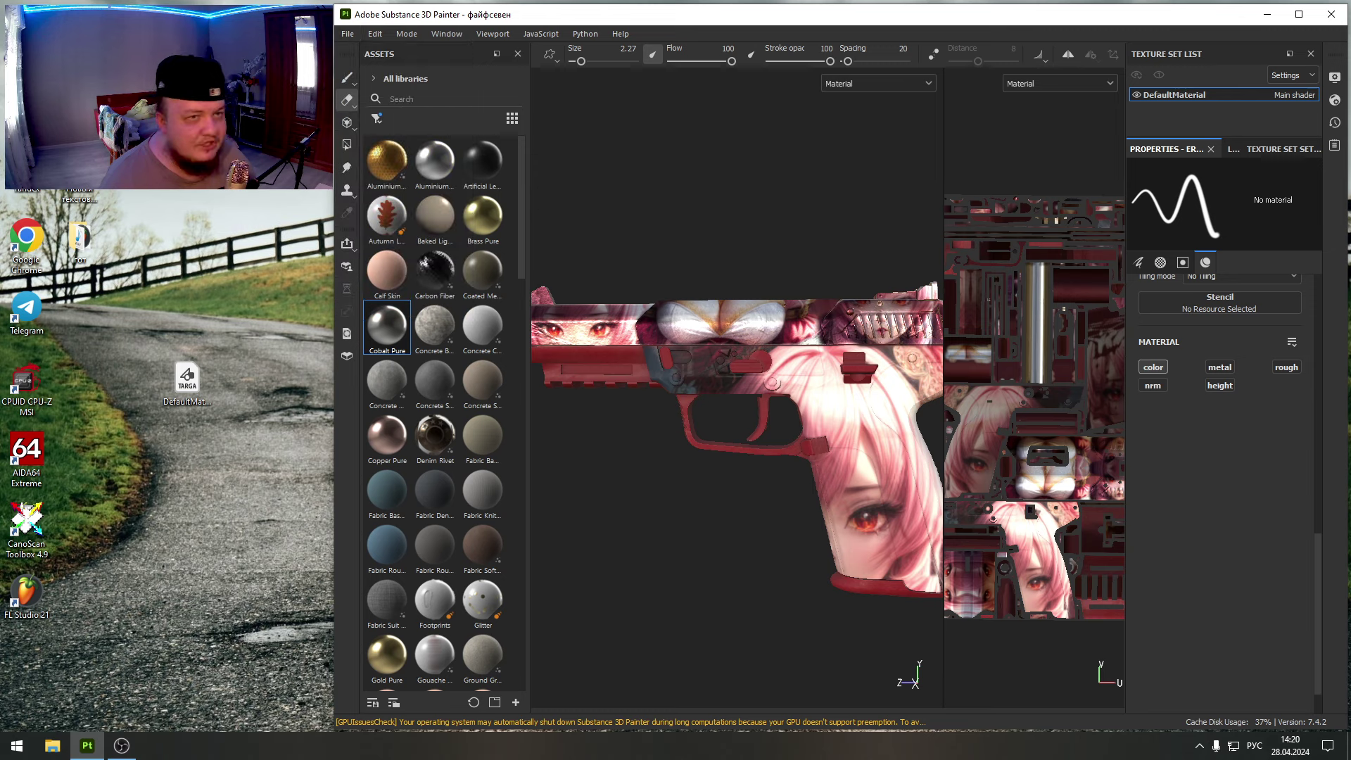
click(1331, 14)
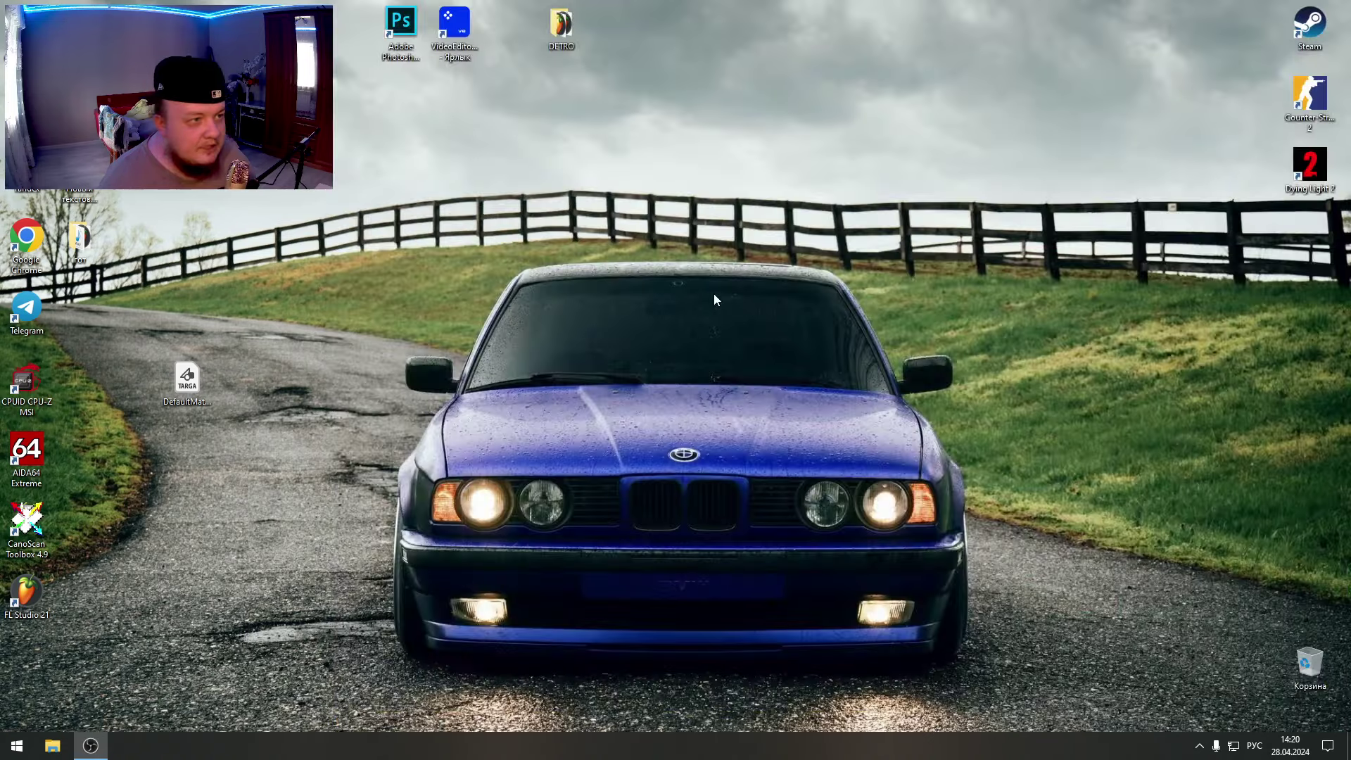
- Bring up the Steam library from the tray and resize its window
click(1199, 746)
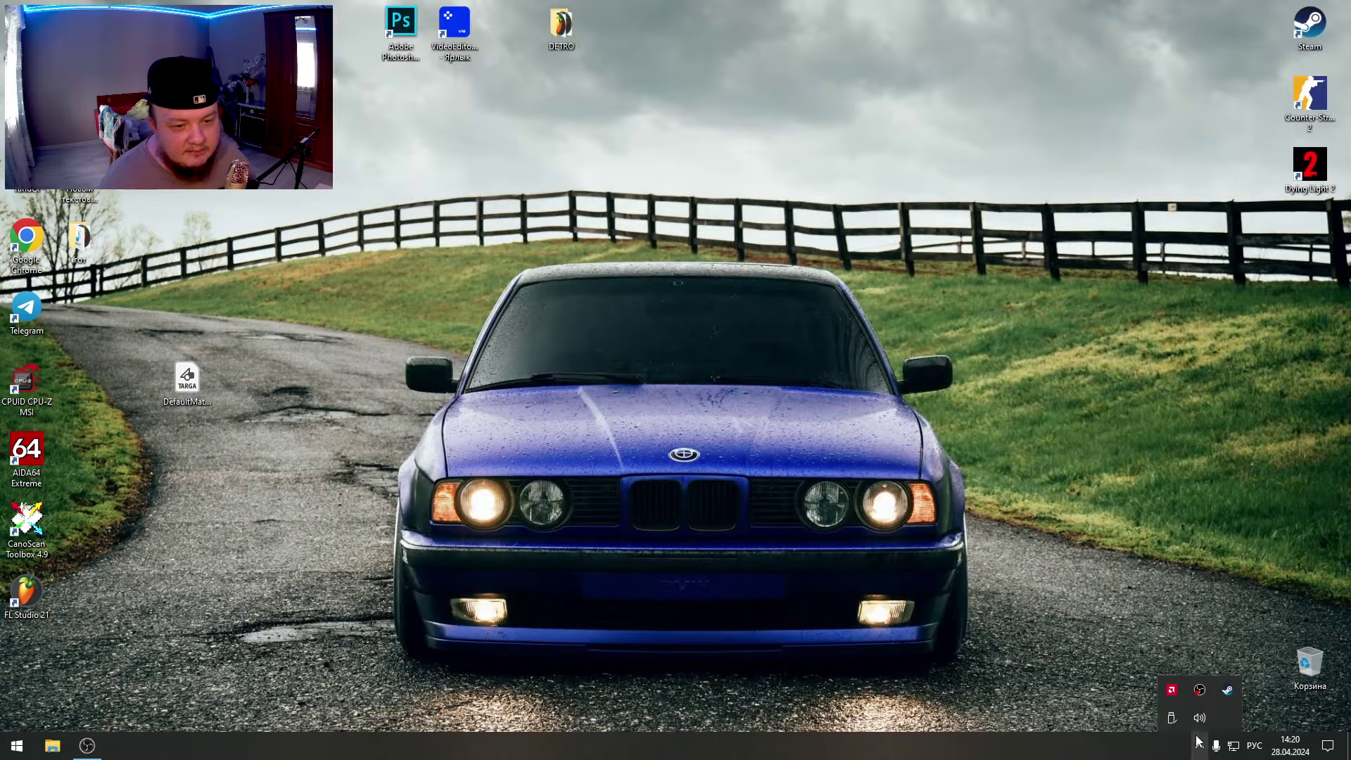
right_click(1231, 689)
click(1140, 562)
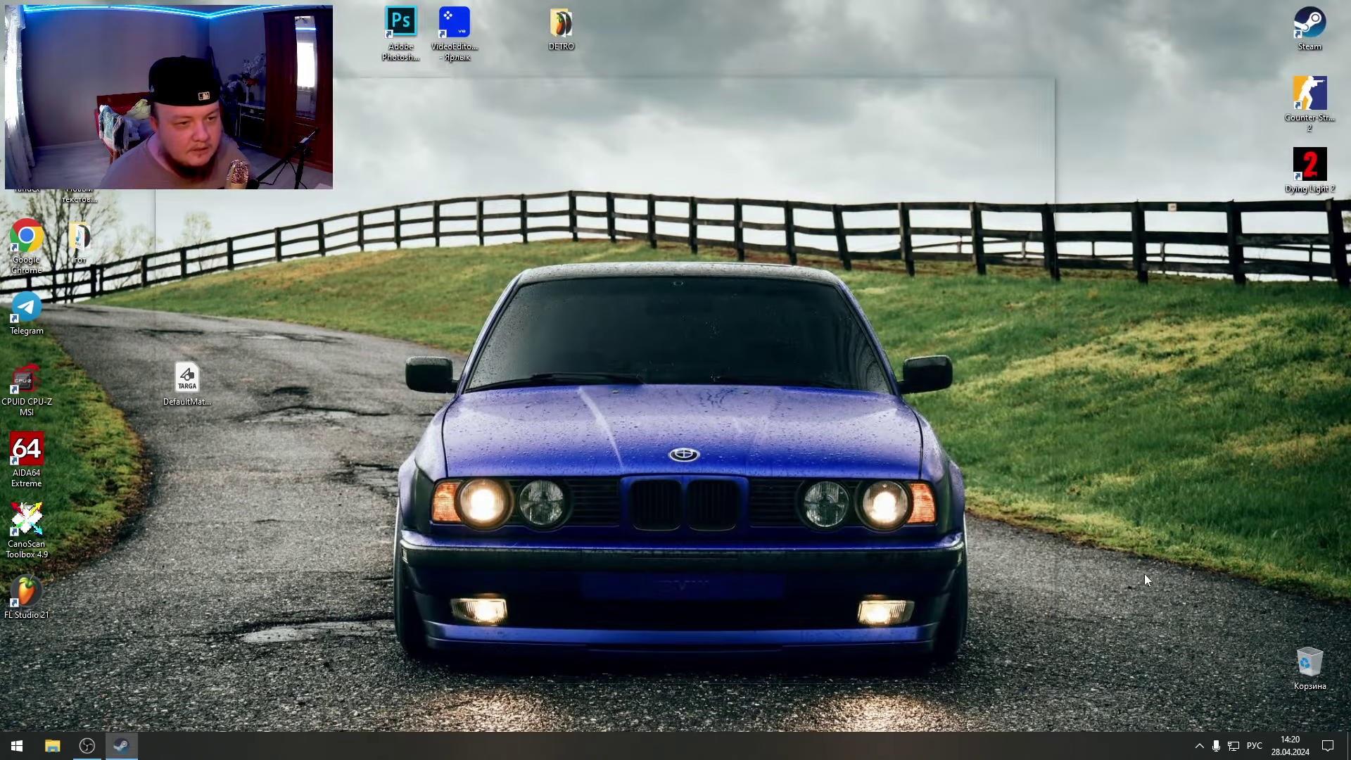
drag(664, 95, 896, 23)
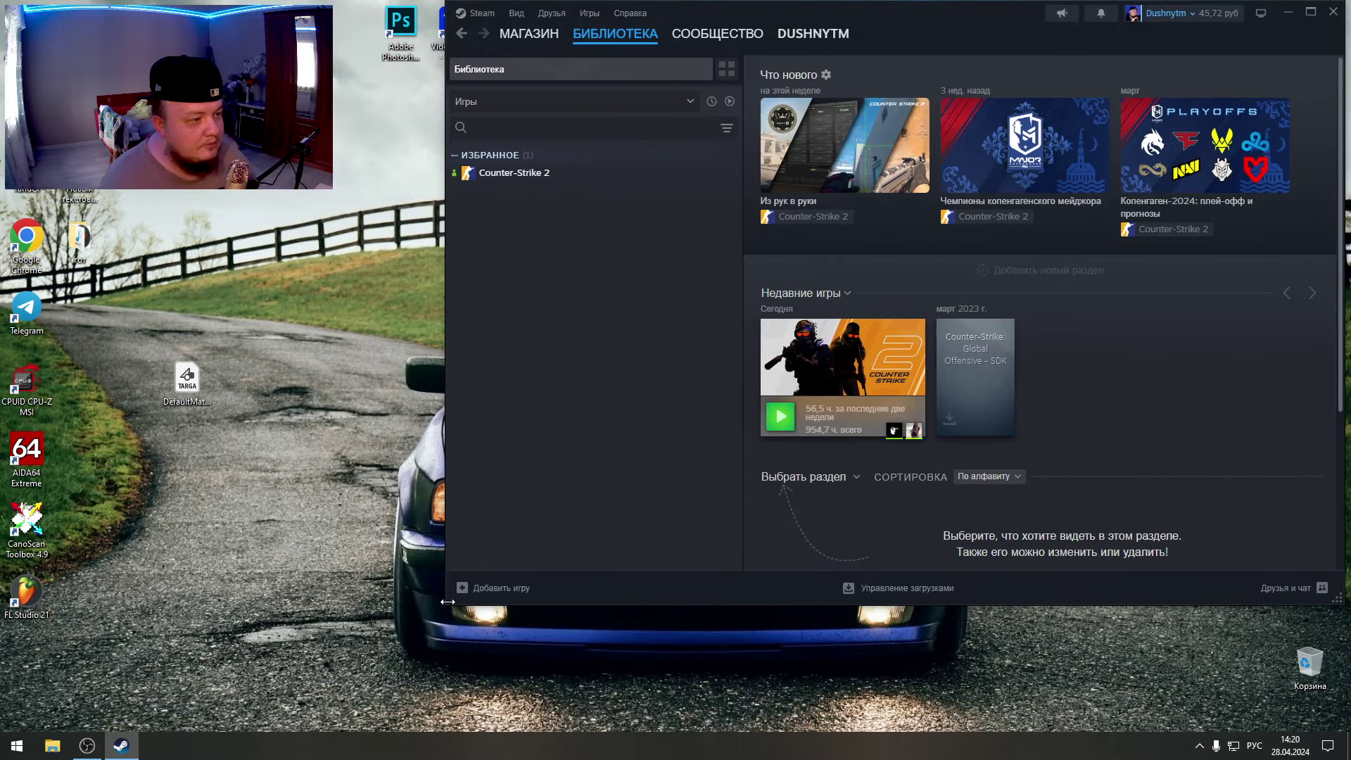
mouse_move(447, 602)
mouse_down()
mouse_move(386, 734)
mouse_move(337, 736)
mouse_up()
drag(337, 736, 345, 725)
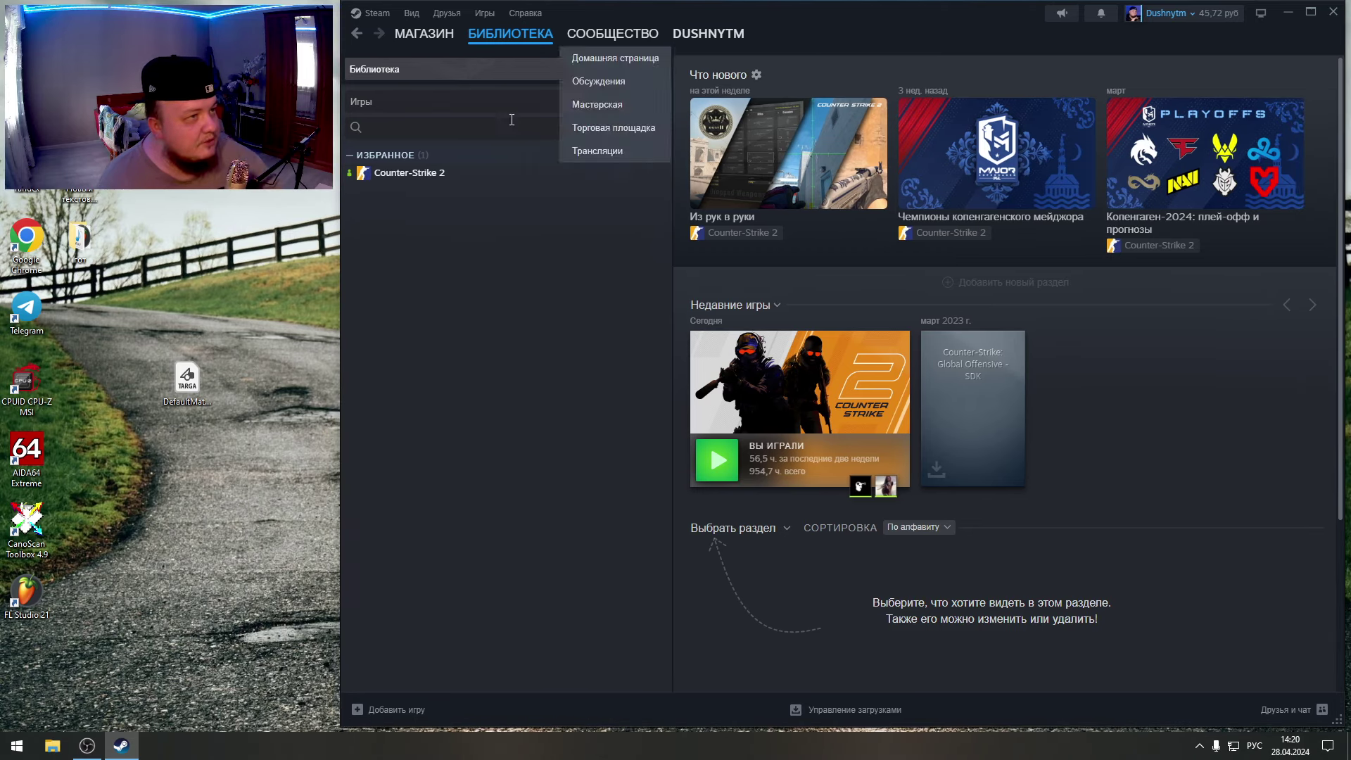
- Browse Counter-Strike 2's installed files from its Properties to open the install folder
right_click(435, 176)
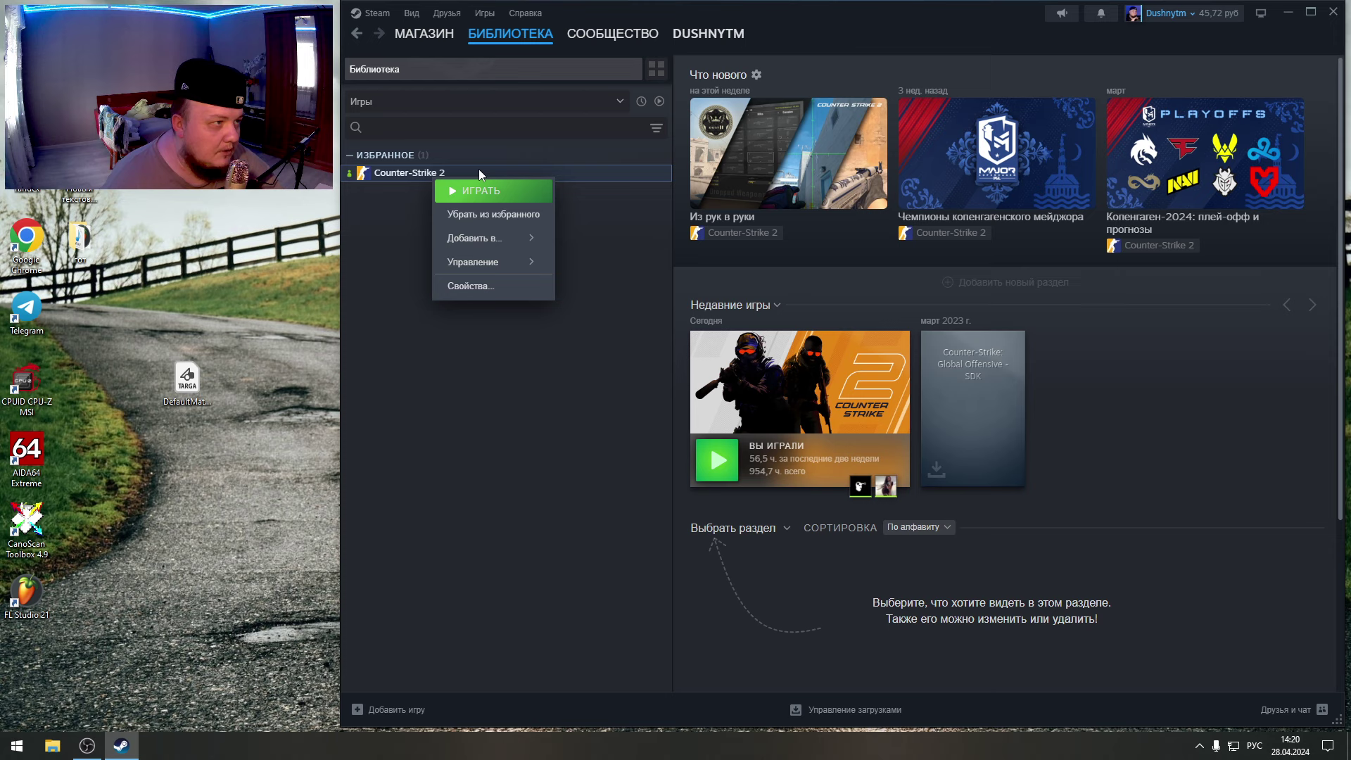
click(484, 288)
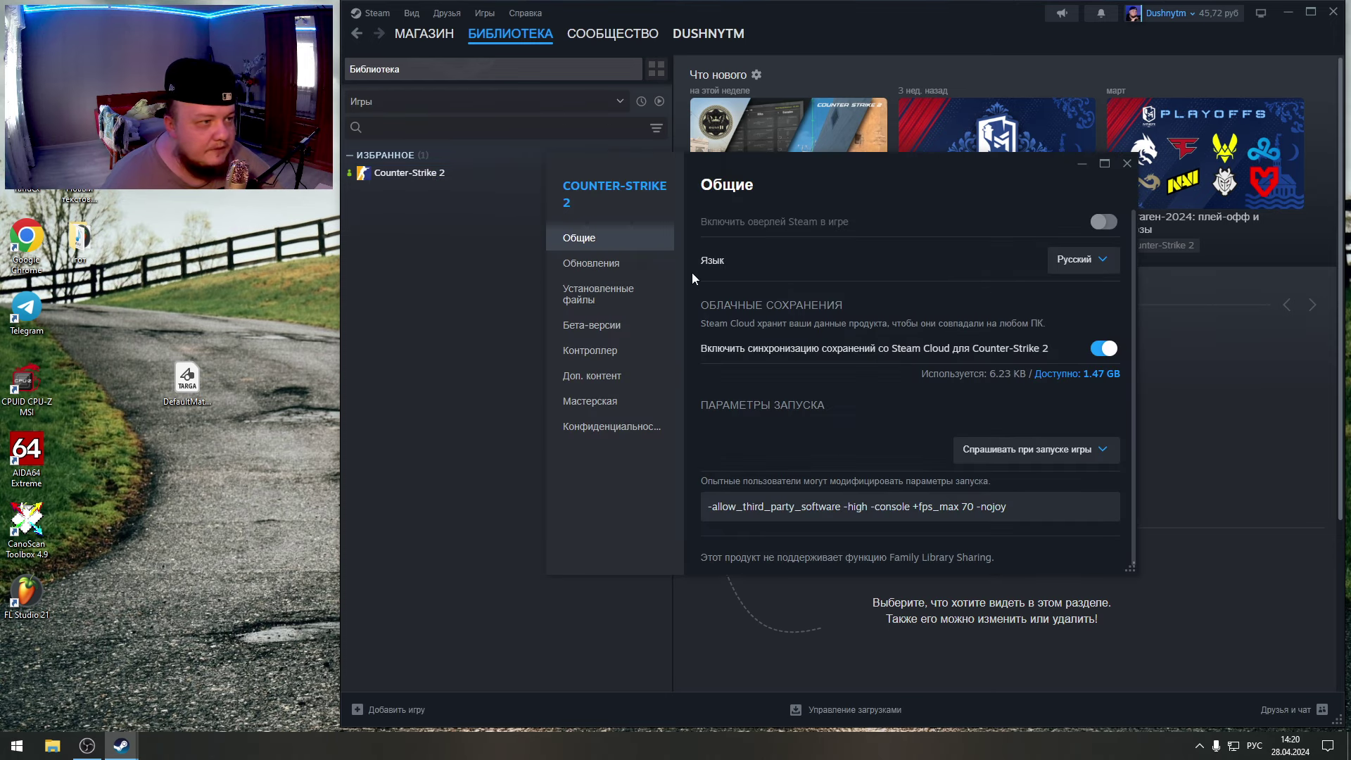
click(604, 381)
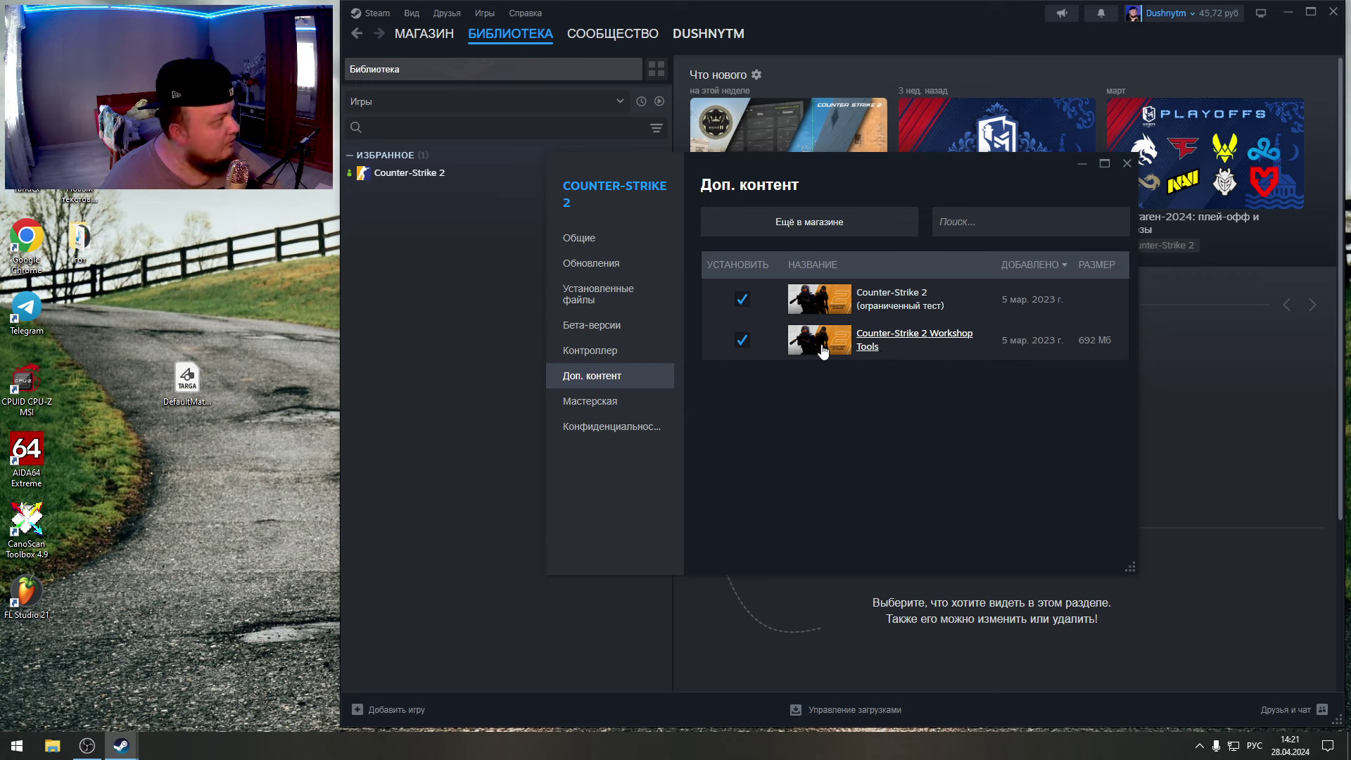
click(608, 238)
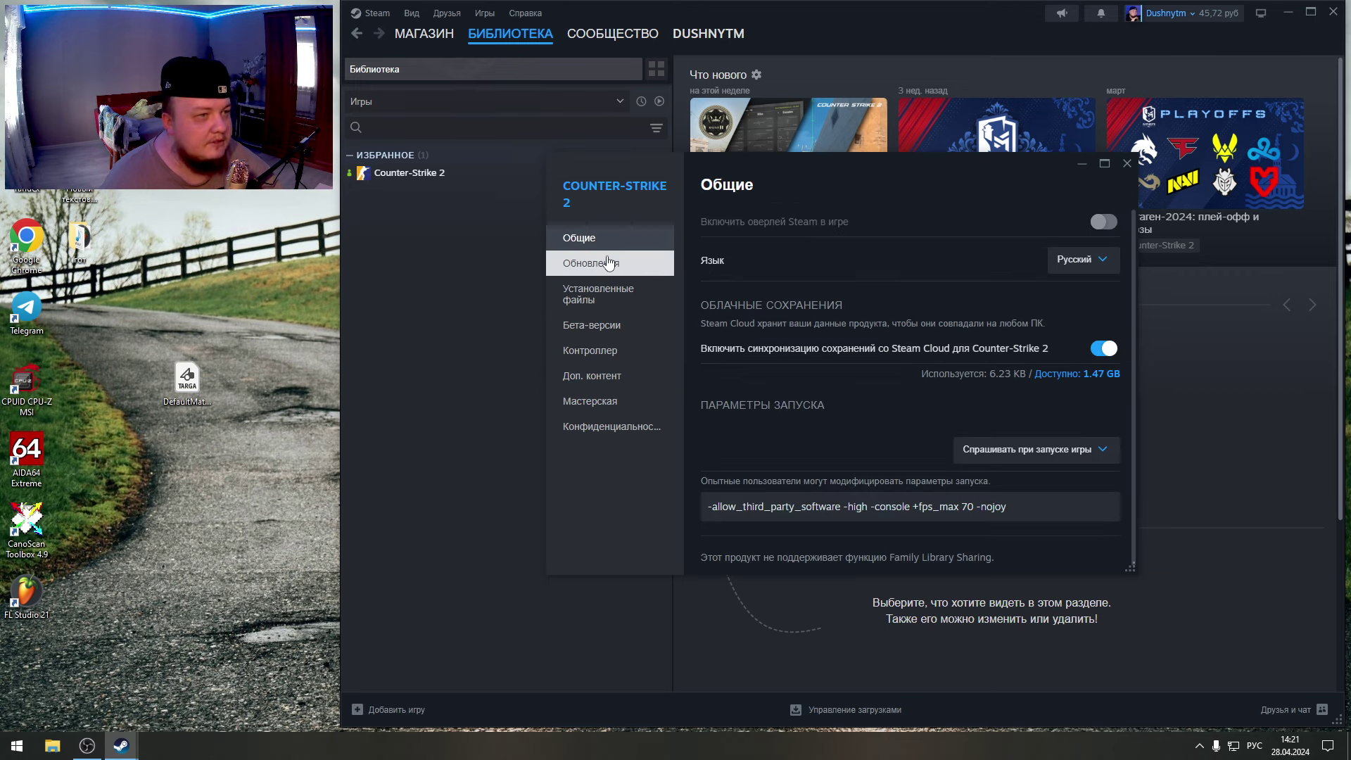
click(597, 294)
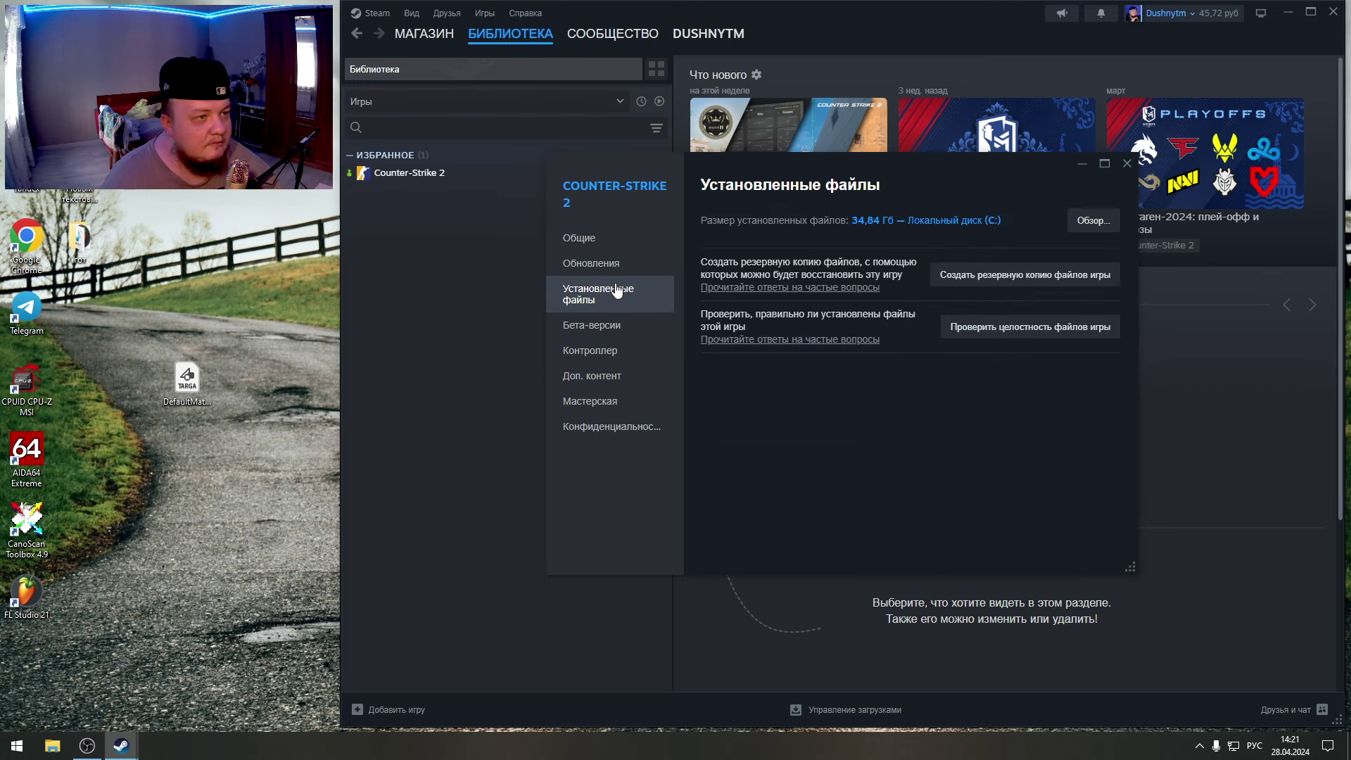
click(1094, 220)
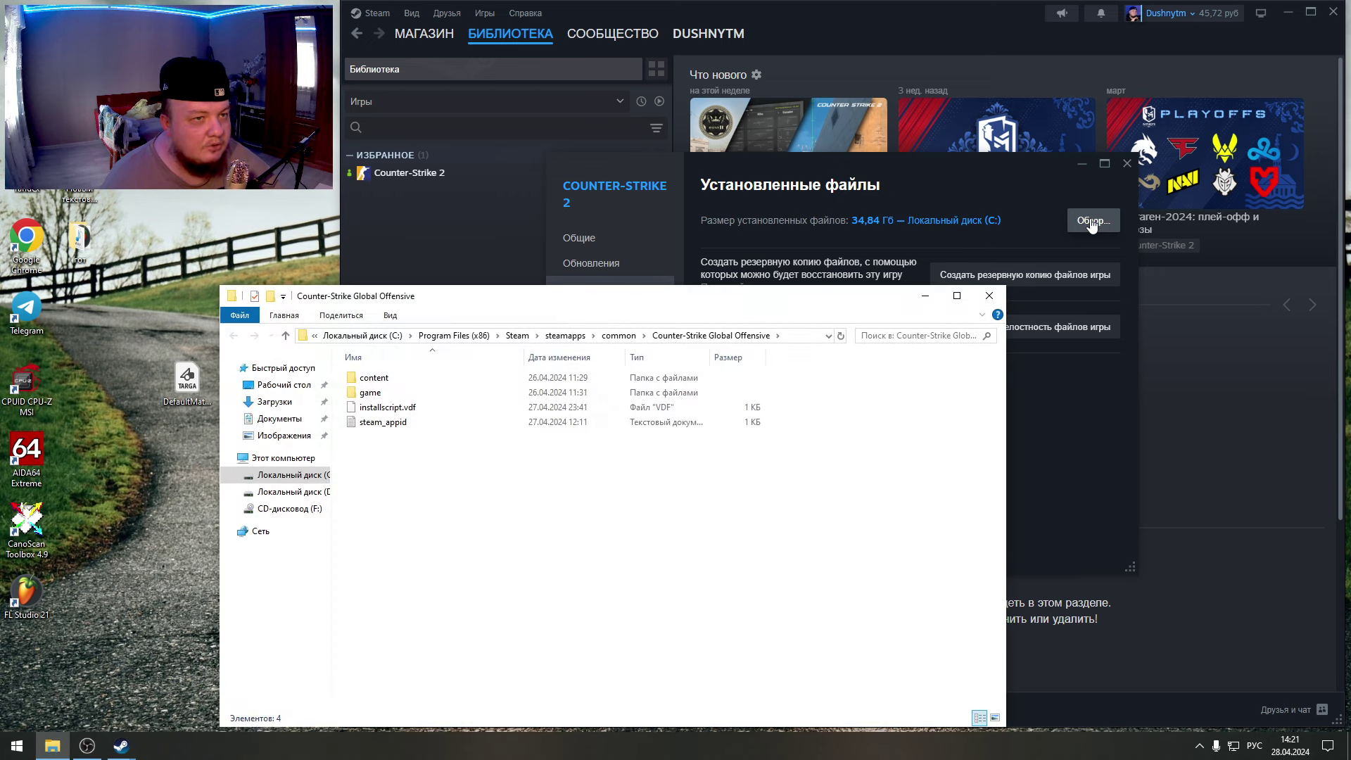
- Navigate to content\csgo_addons\workshop_items\items\assets\paintkits, then start renaming the desktop DefaultMaterial_2D_View file
drag(749, 301, 922, 166)
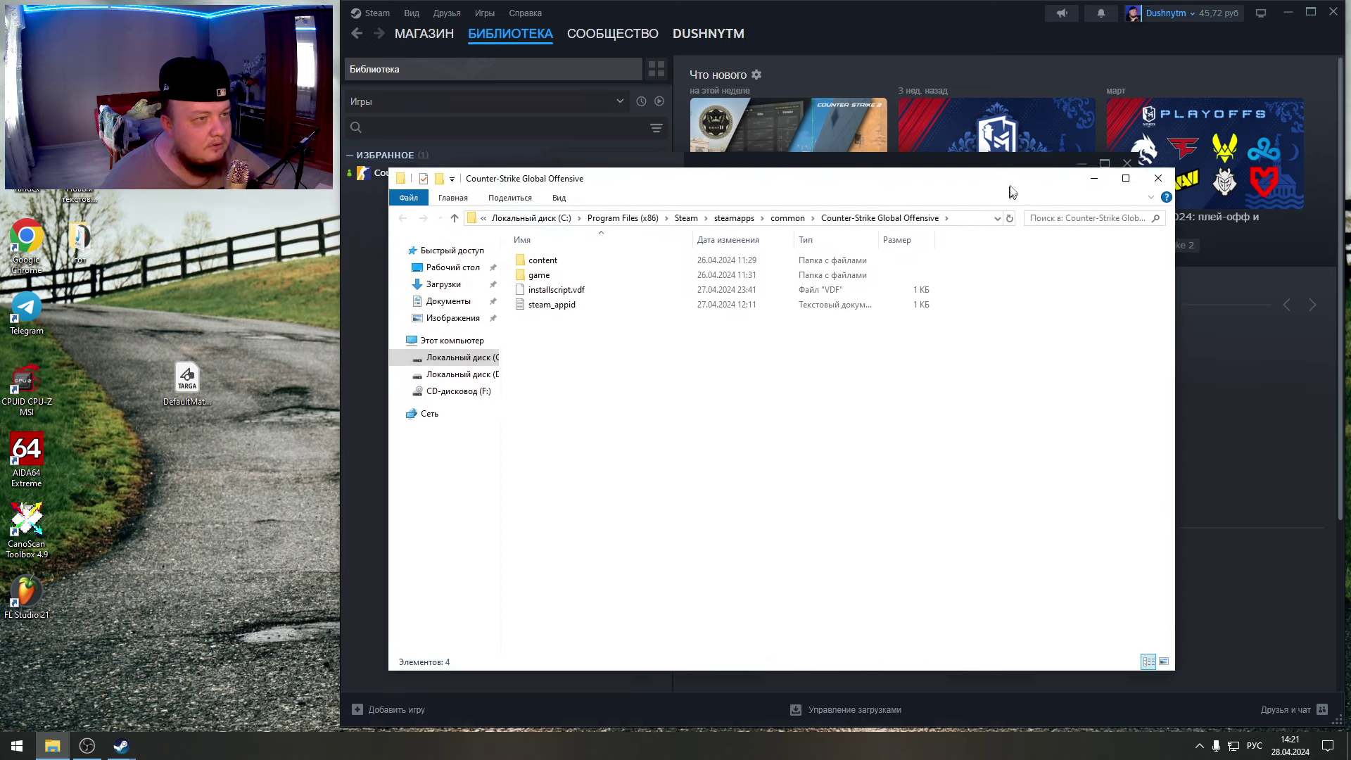
double_click(544, 257)
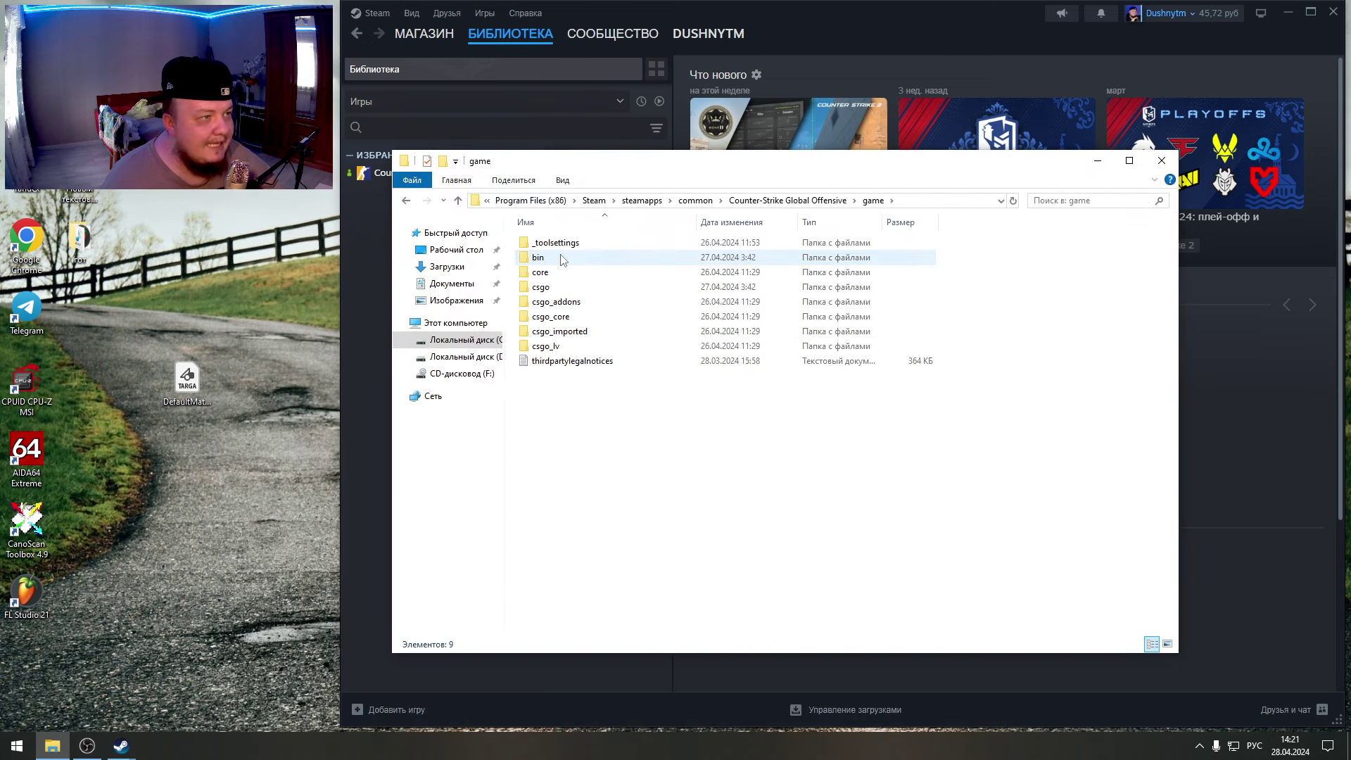
click(406, 200)
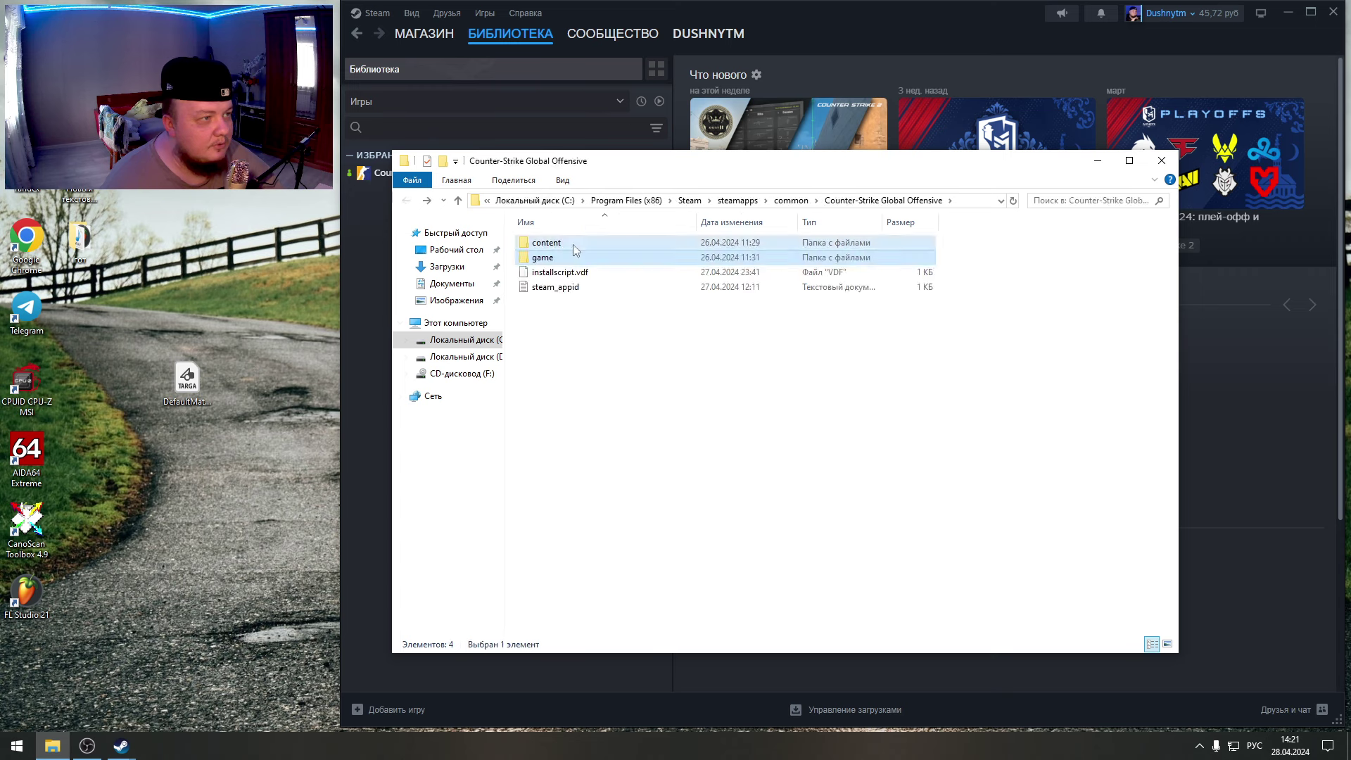
double_click(542, 242)
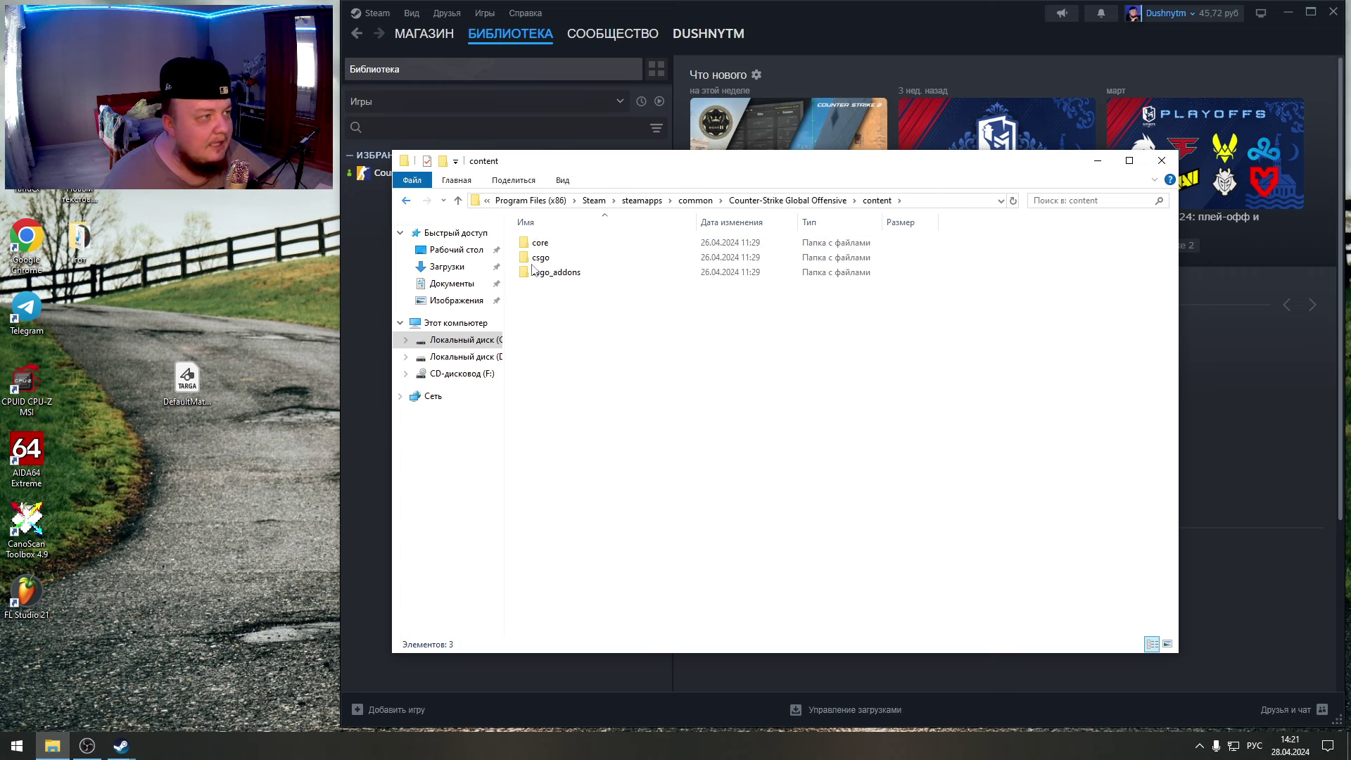
double_click(573, 273)
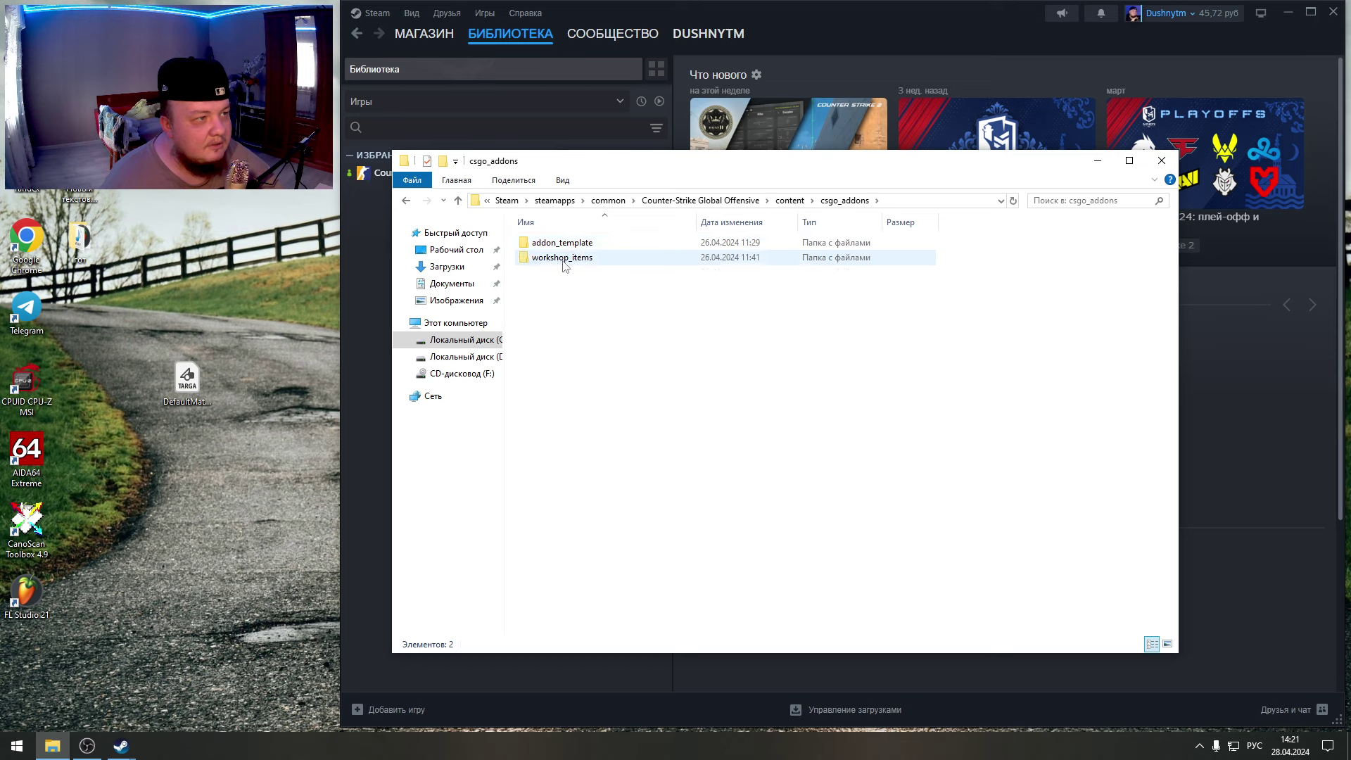
double_click(563, 258)
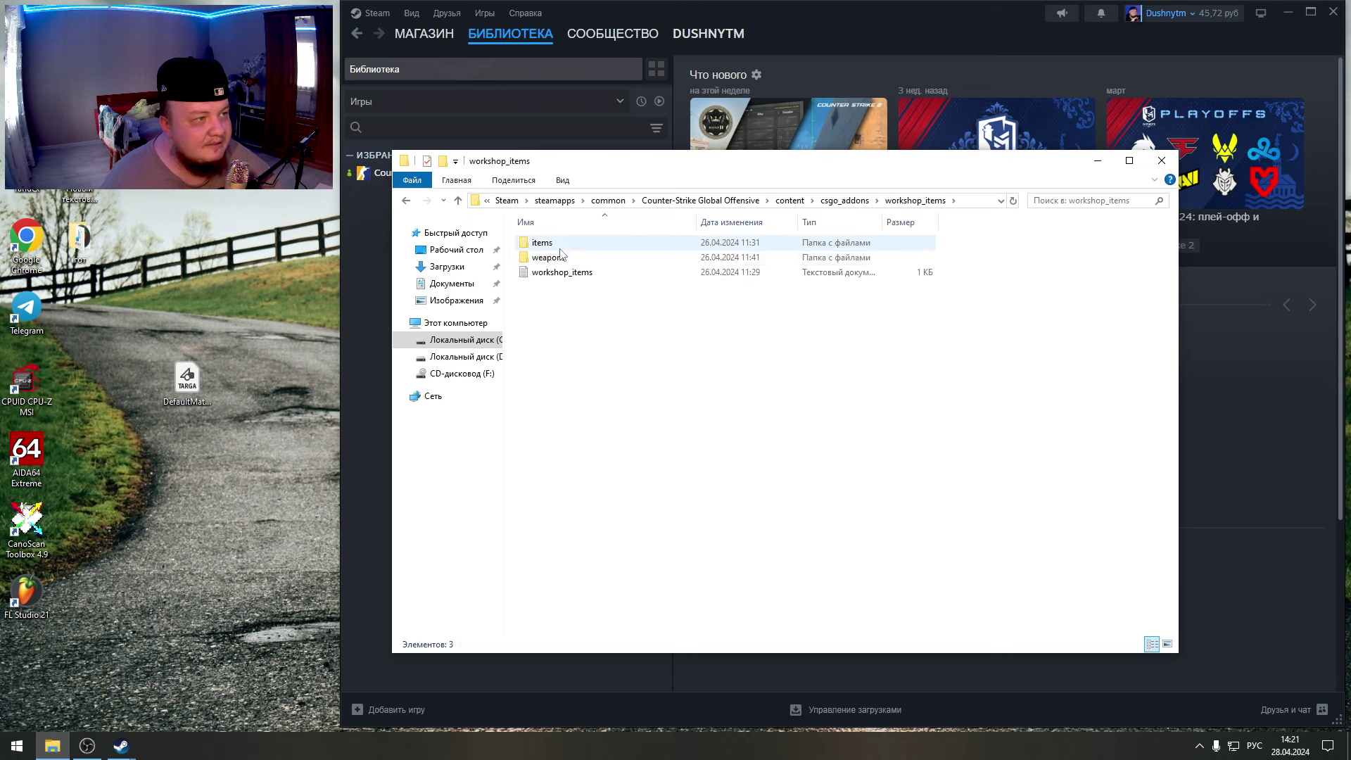
double_click(555, 247)
double_click(555, 247)
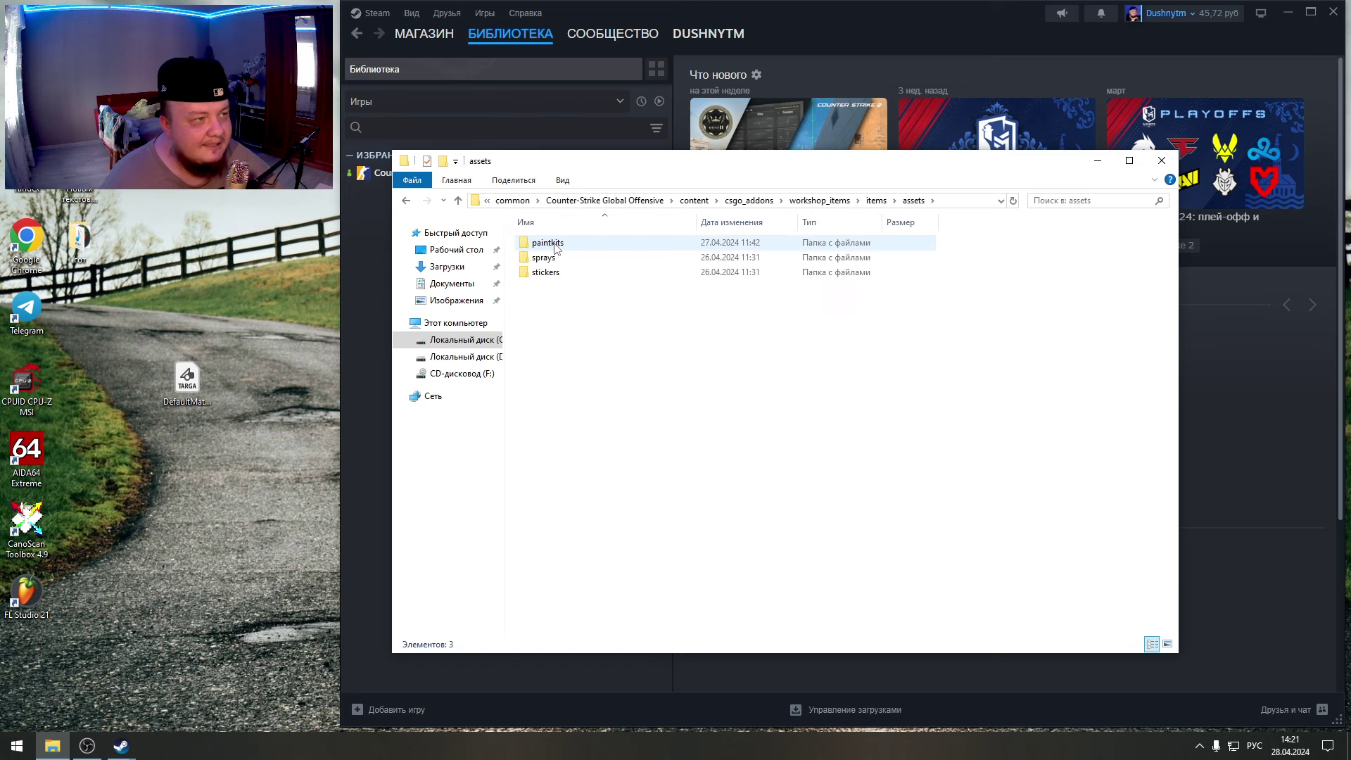
double_click(556, 247)
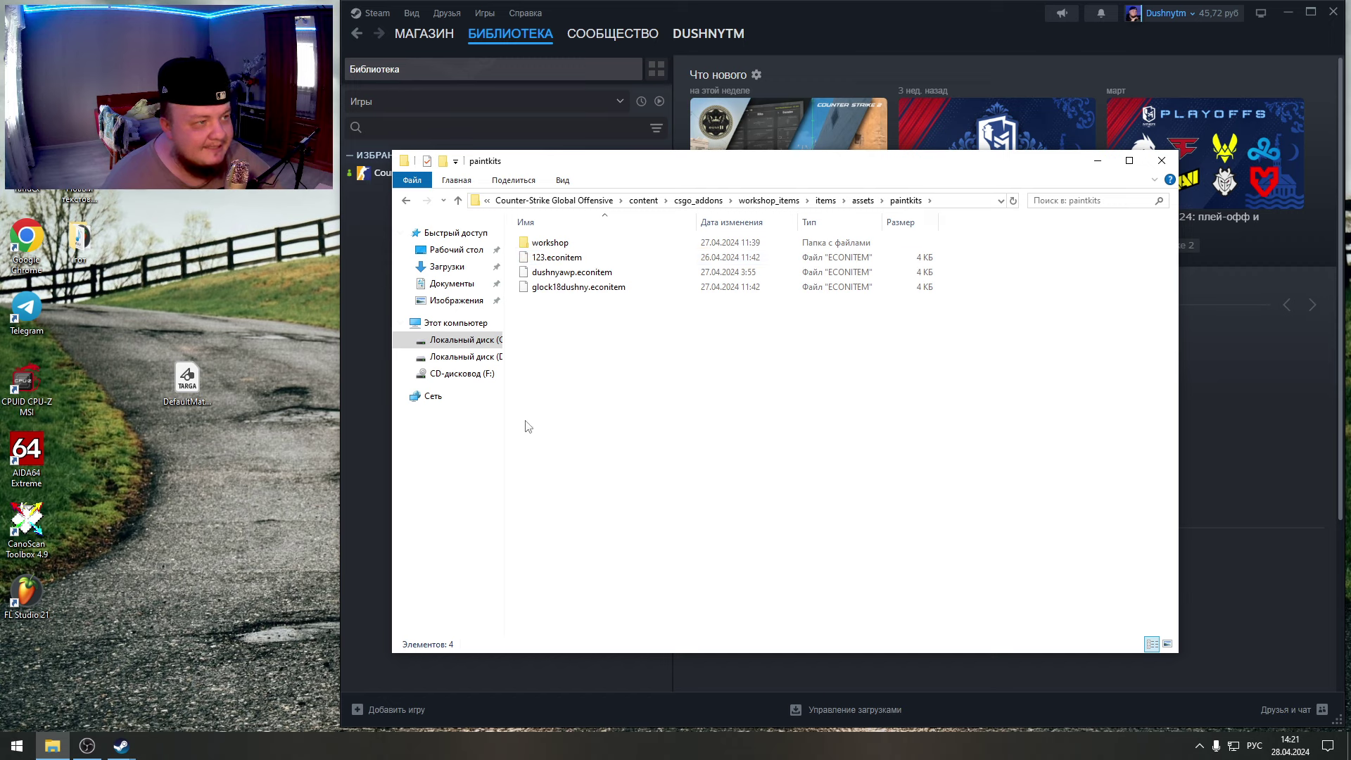
right_click(213, 386)
click(282, 606)
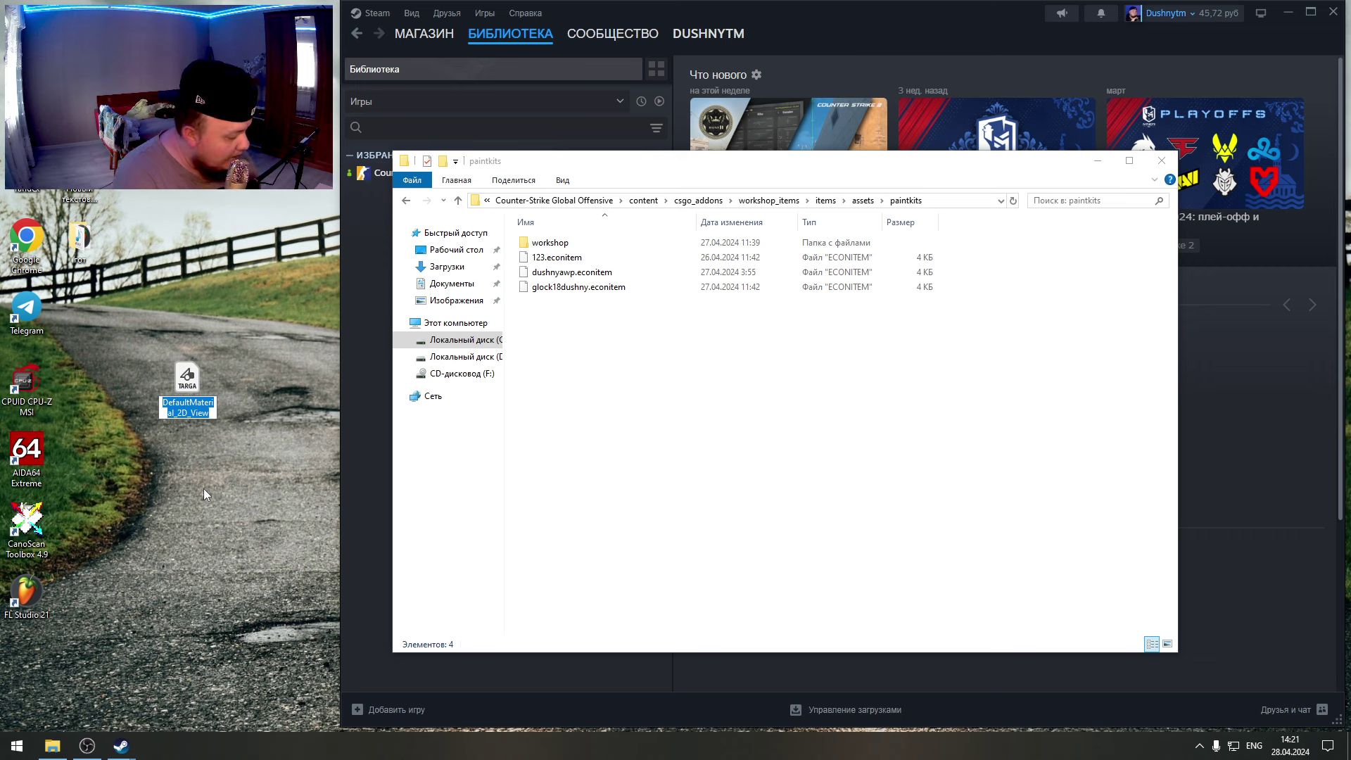
- Rename the desktop texture to uwugirl and copy it
text(uwu)
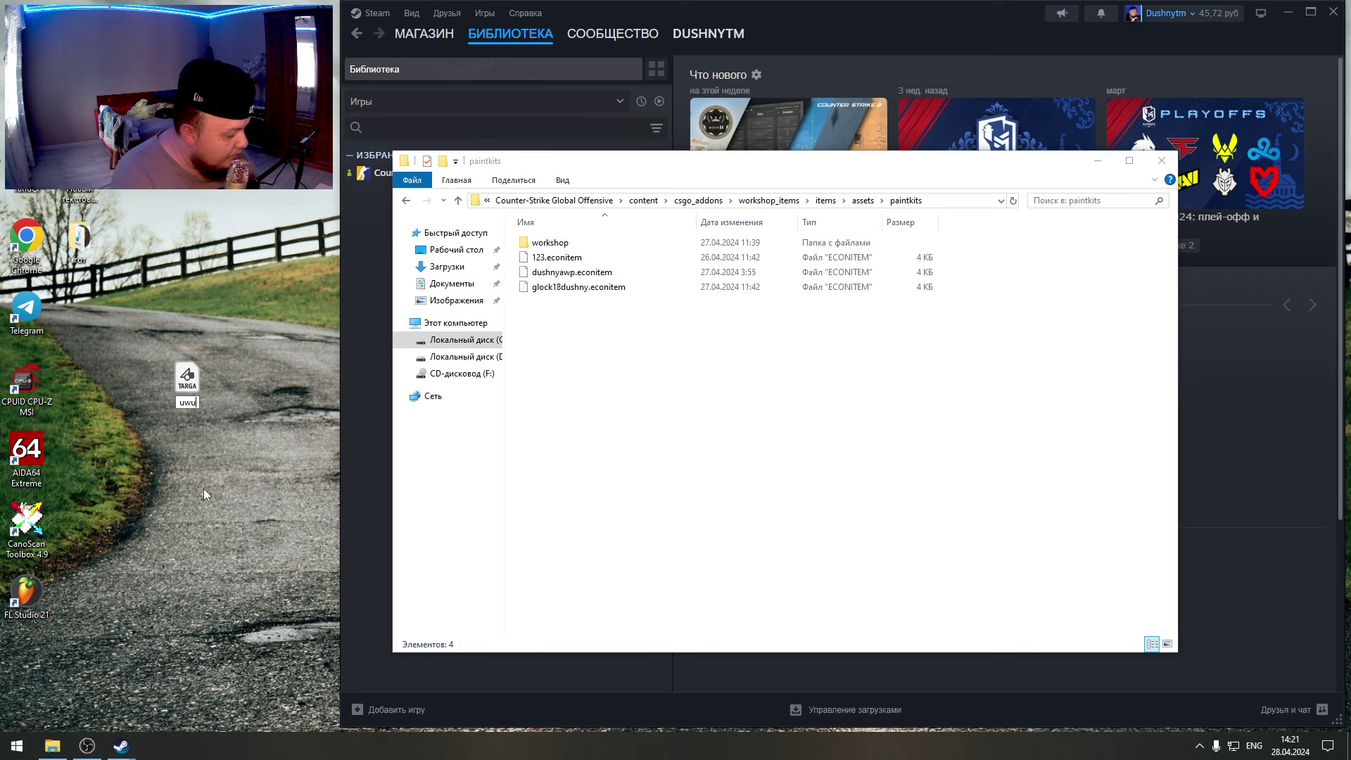
text(girl)
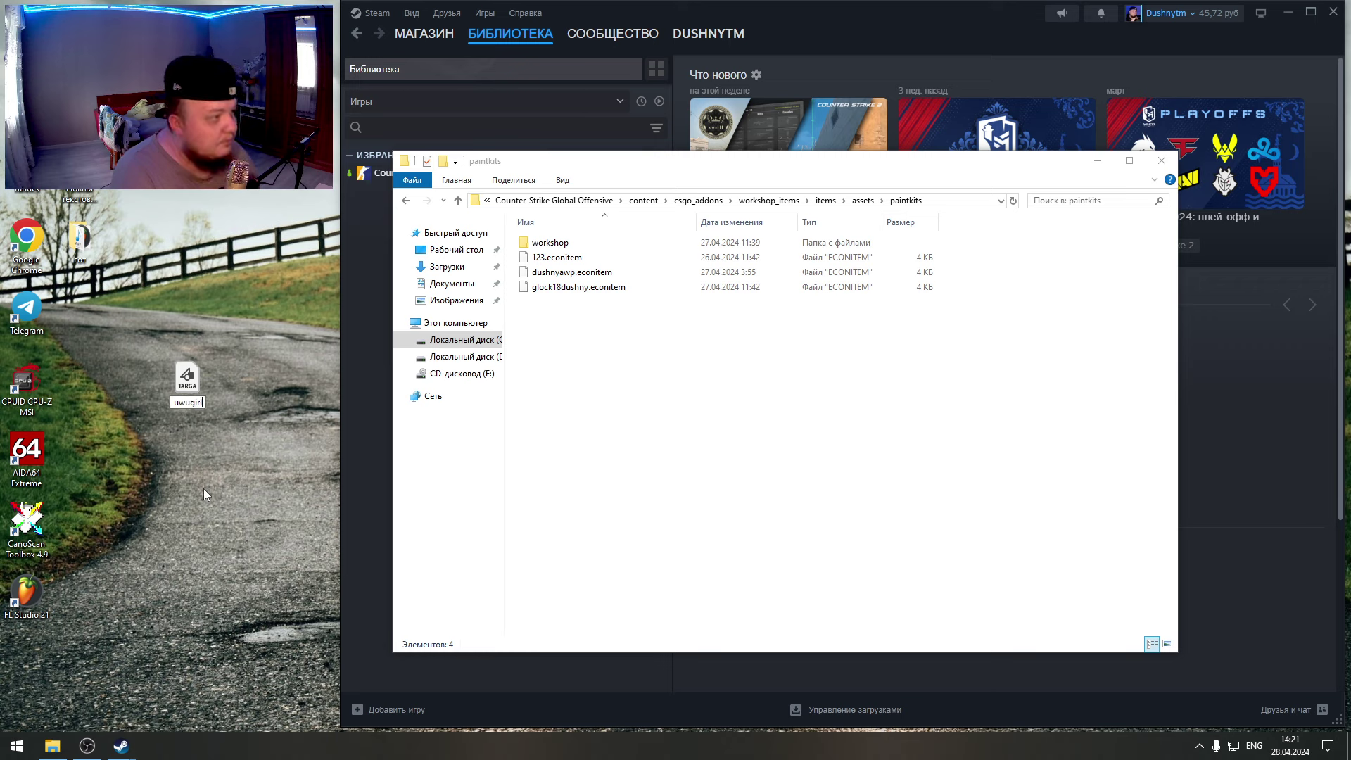
key(Return)
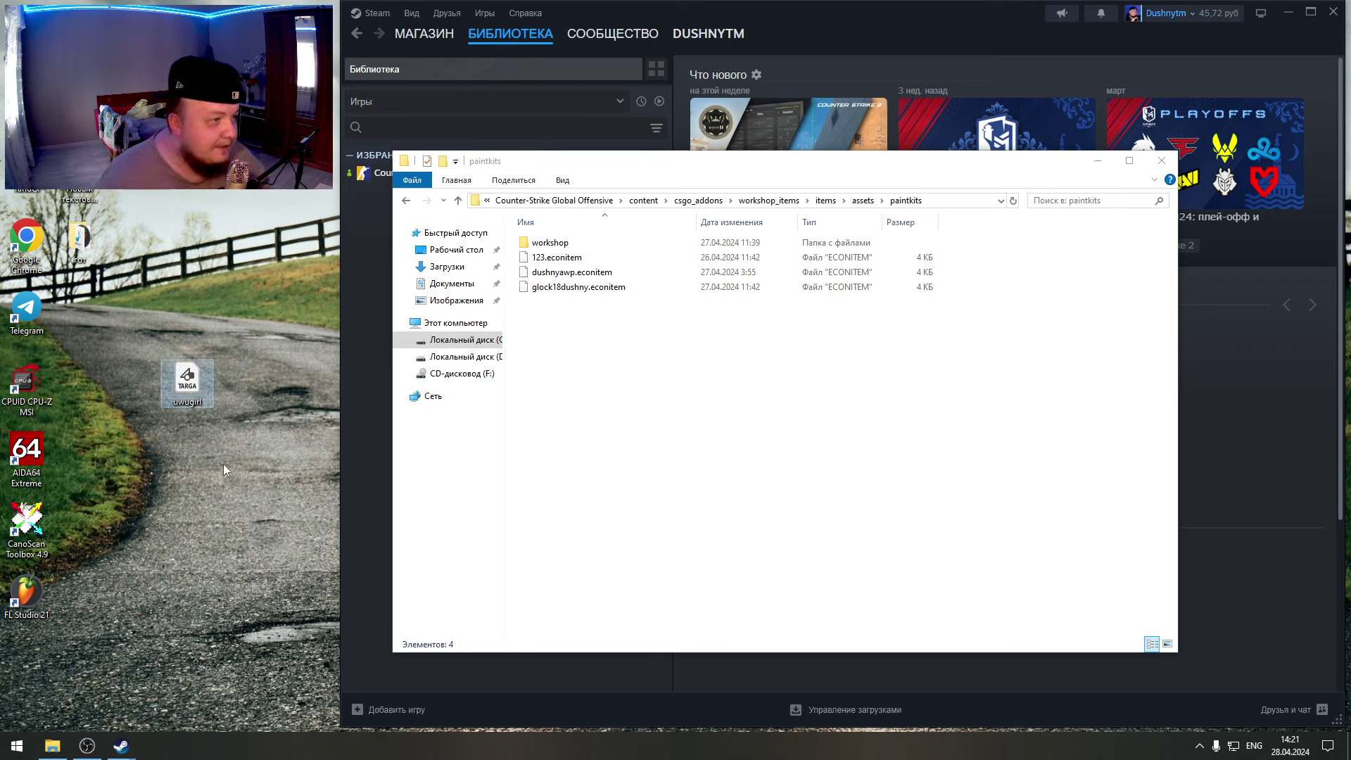
right_click(186, 394)
click(219, 567)
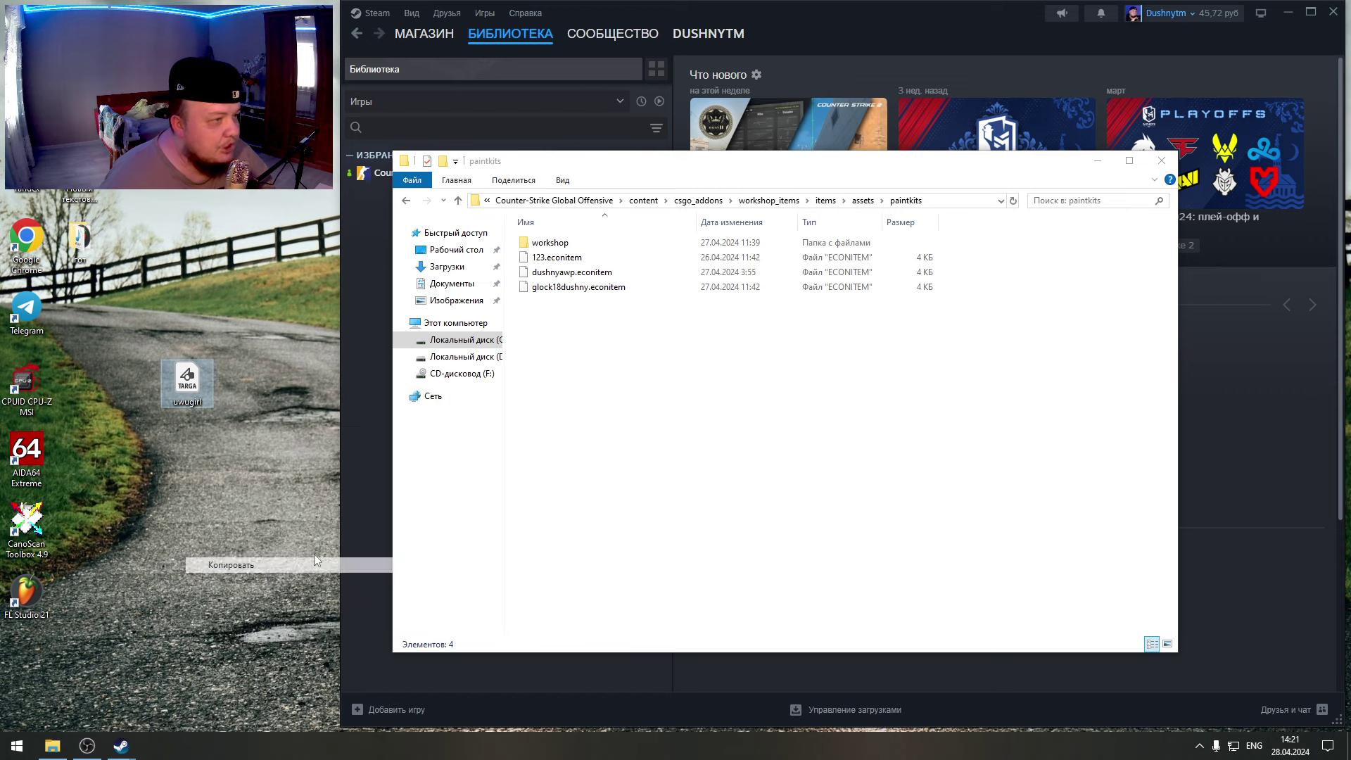
- Paste uwugirl into the paintkits workshop folder and close Explorer
click(607, 394)
double_click(563, 243)
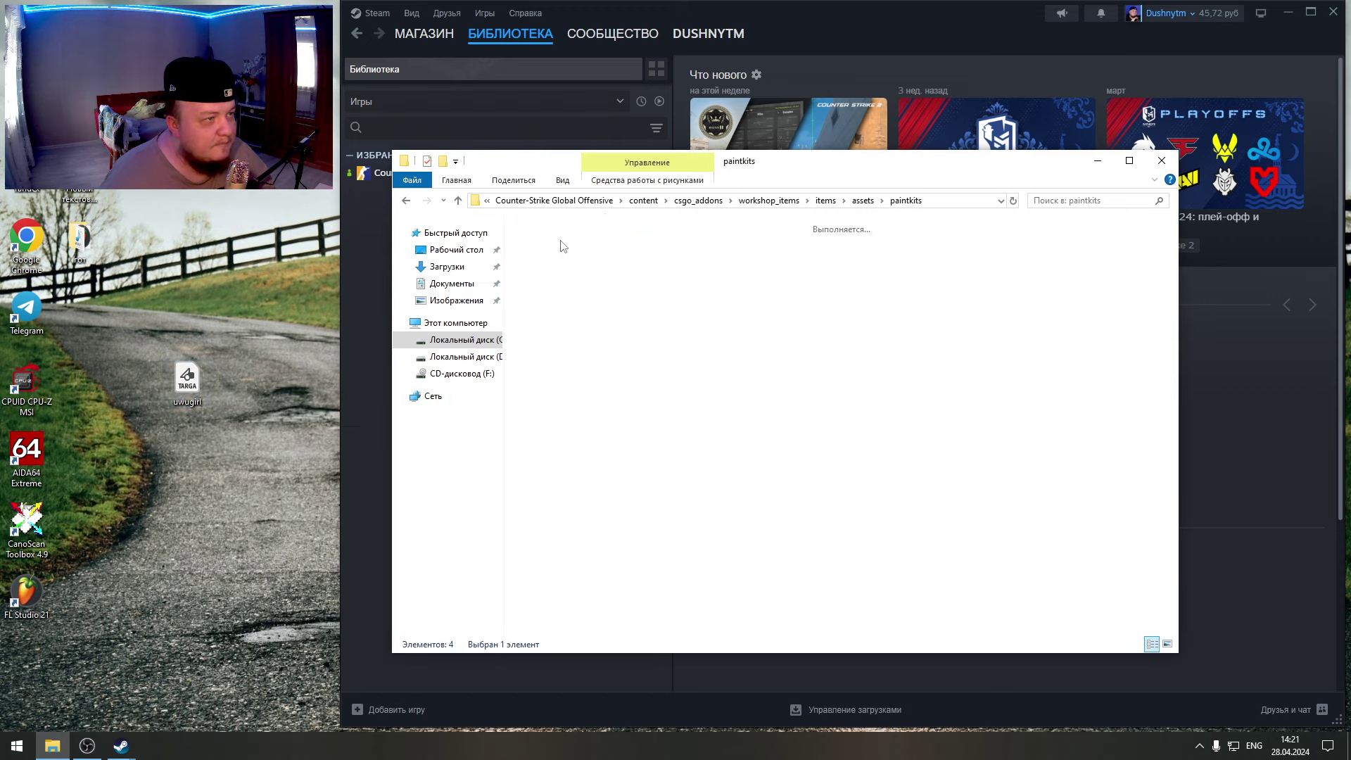
right_click(782, 549)
click(823, 446)
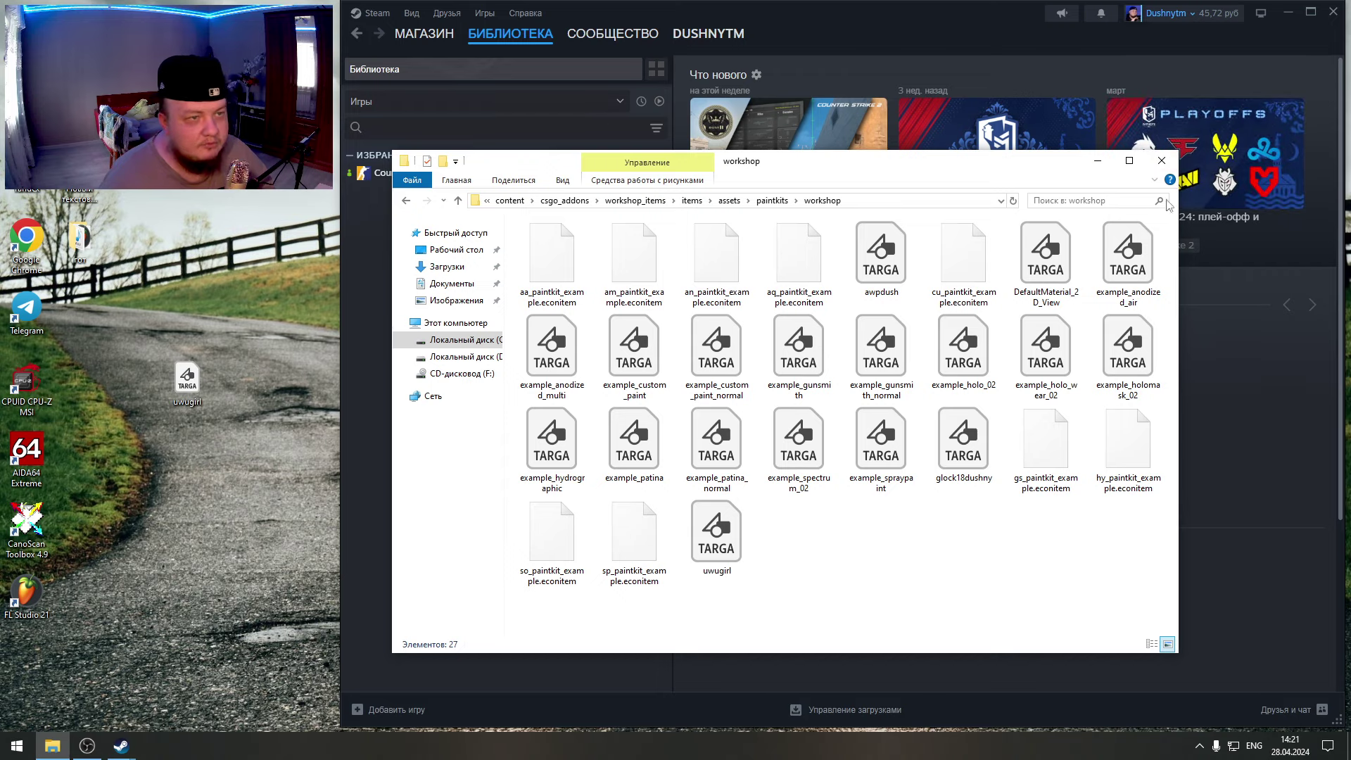
click(1162, 161)
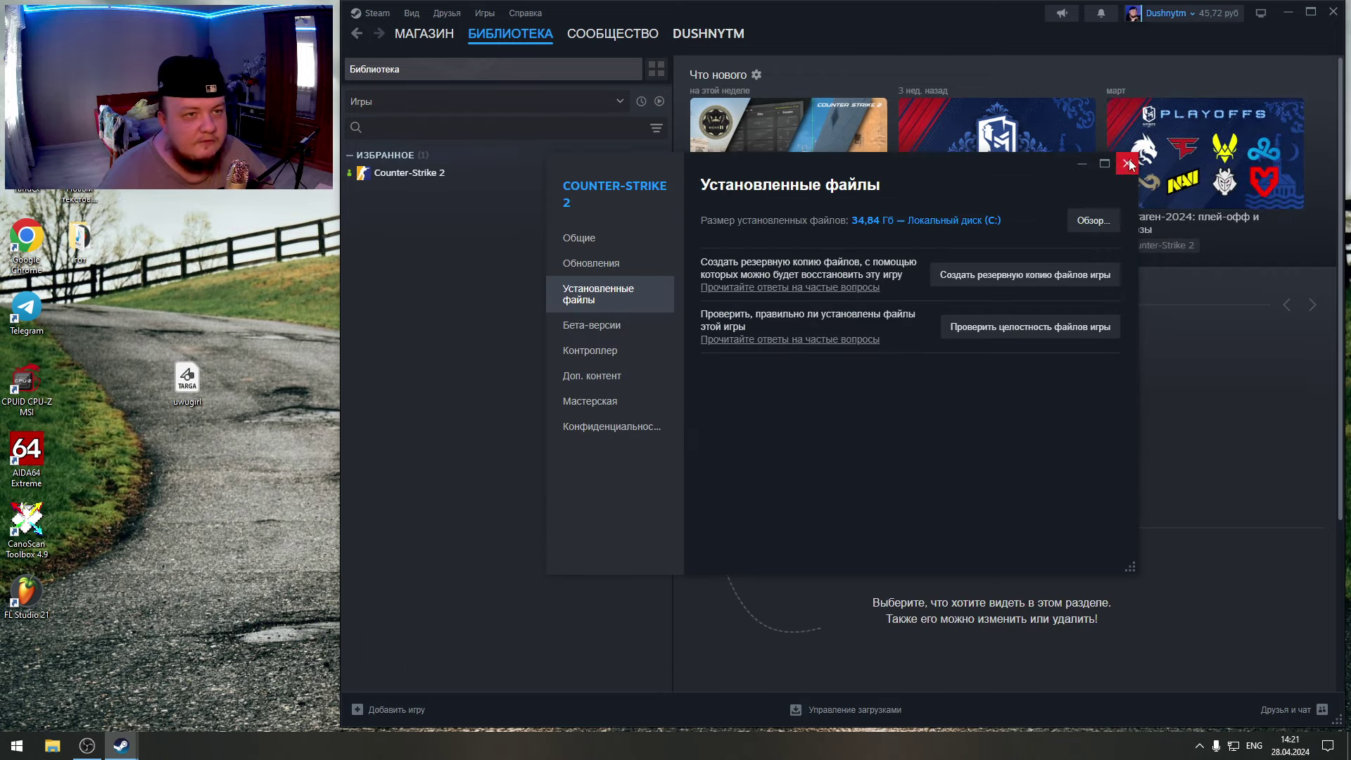
- Close the properties and launch Counter-Strike 2 Workshop Tools from the game's Play button
click(1126, 164)
click(769, 364)
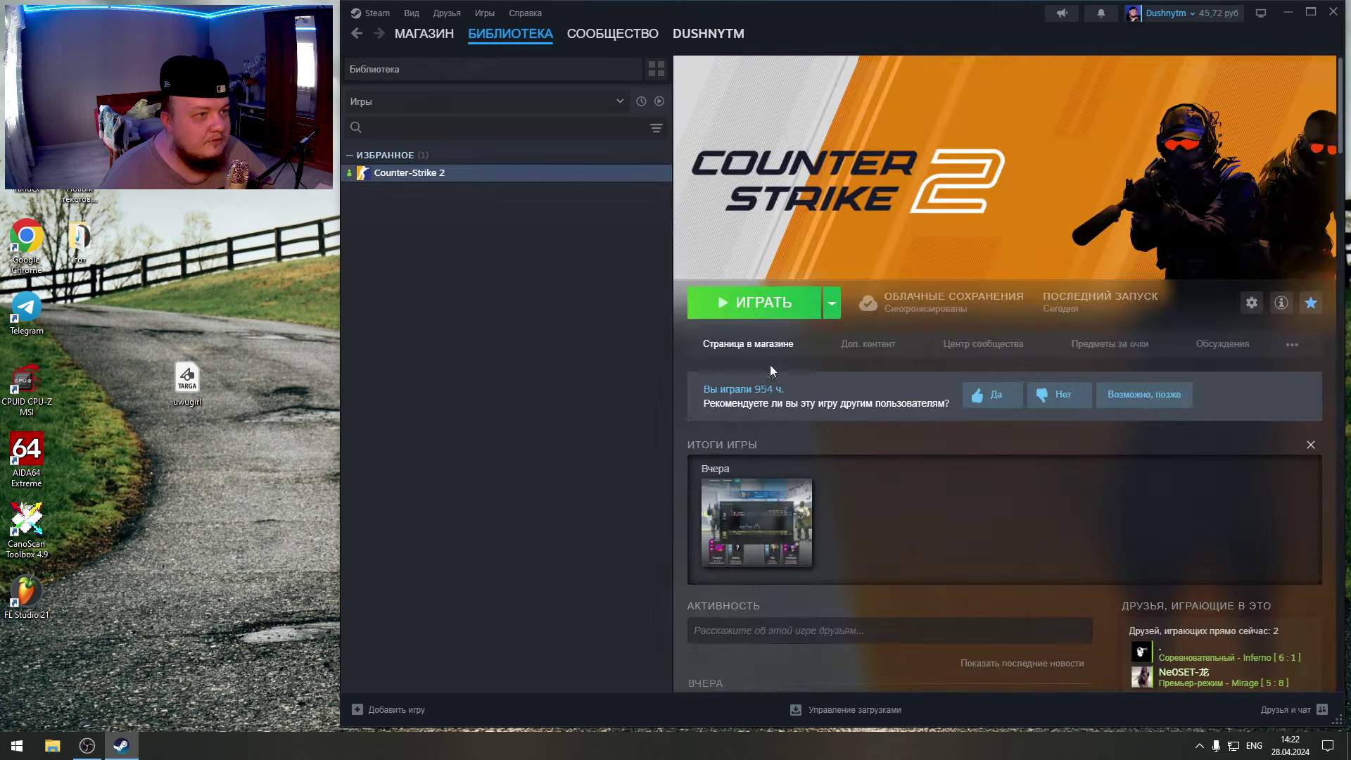
click(754, 307)
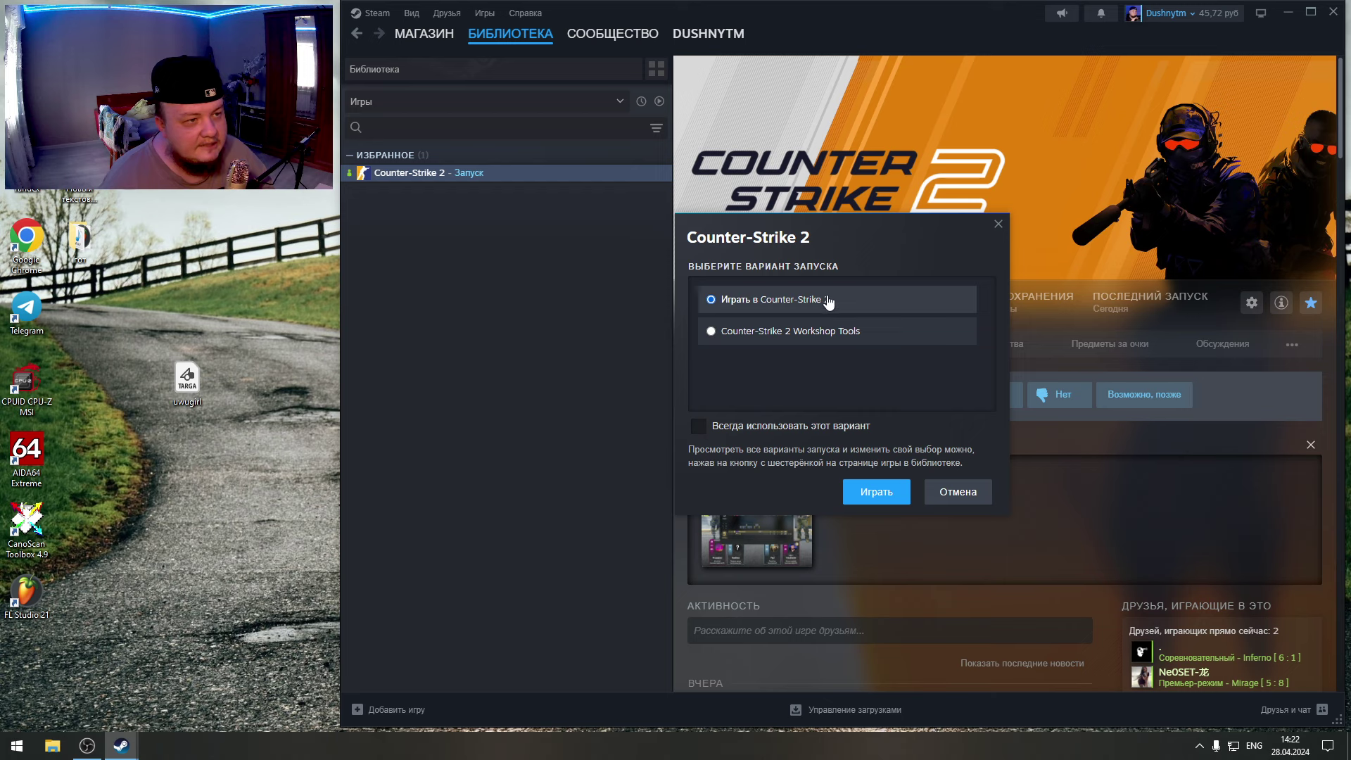
click(746, 340)
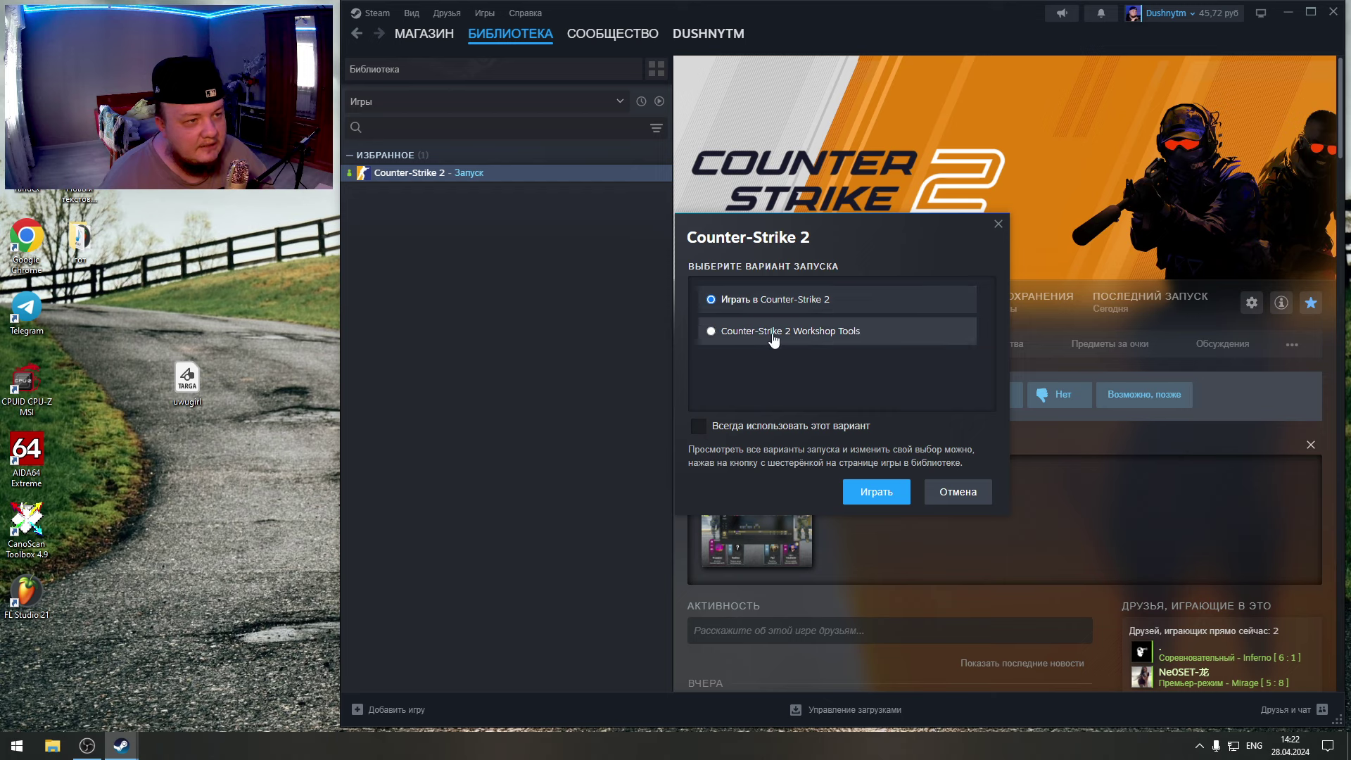
click(865, 494)
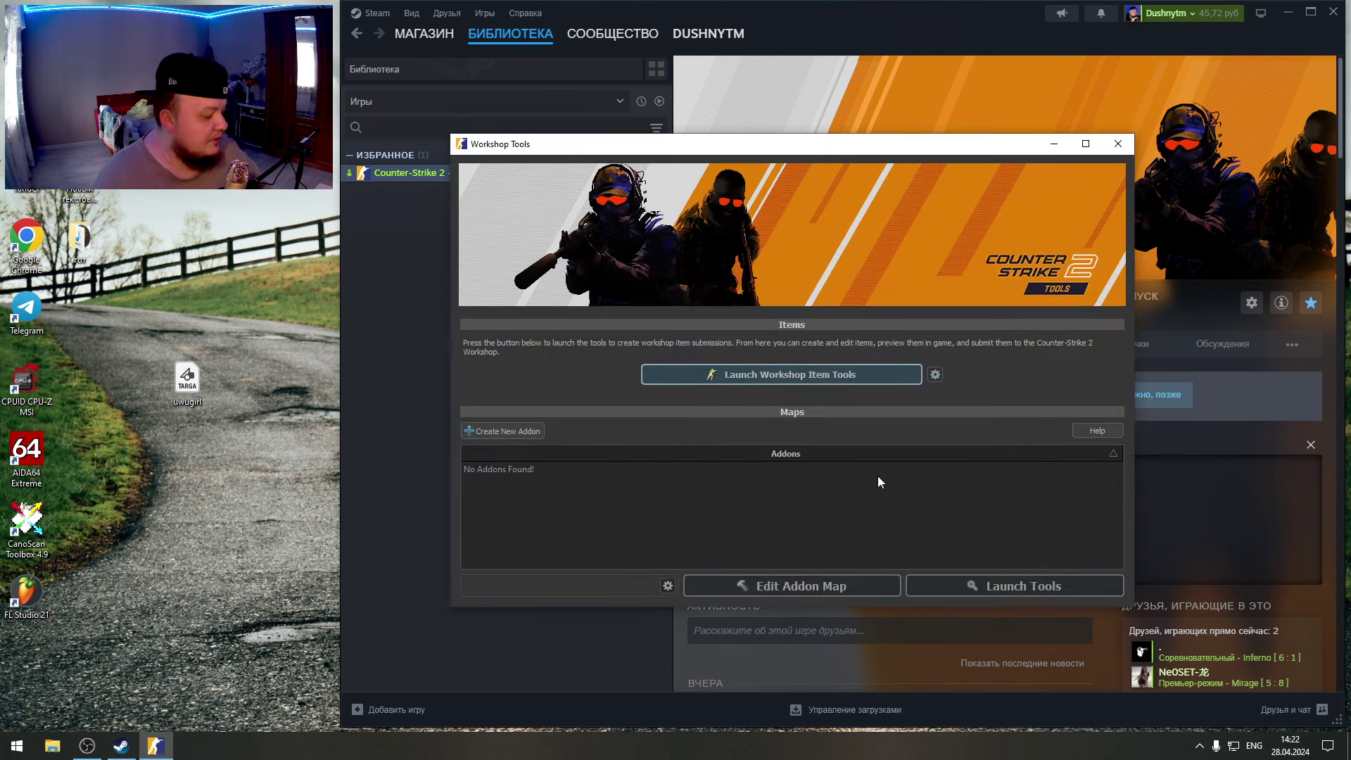
- Launch the workshop tools, apply a 1280x720 video resolution, and move the game window aside
click(791, 377)
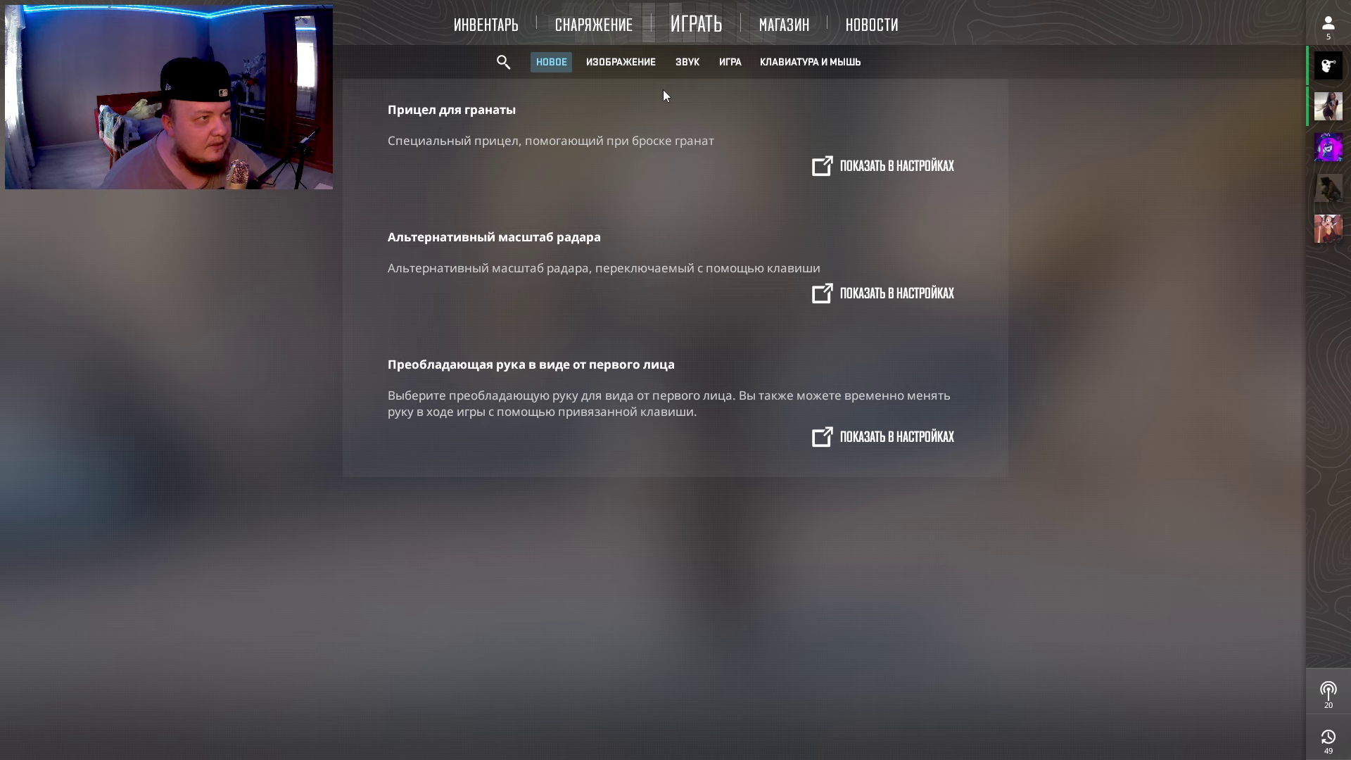
click(601, 66)
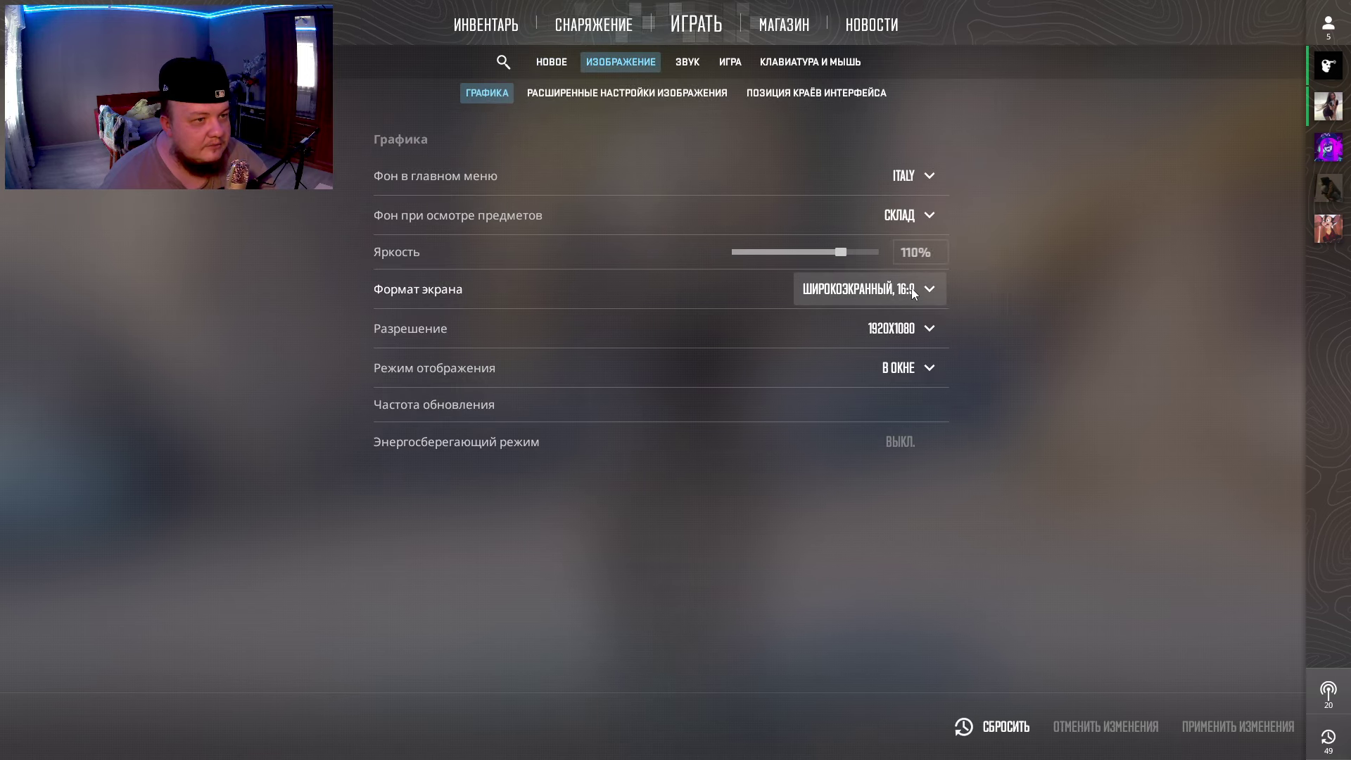
click(918, 378)
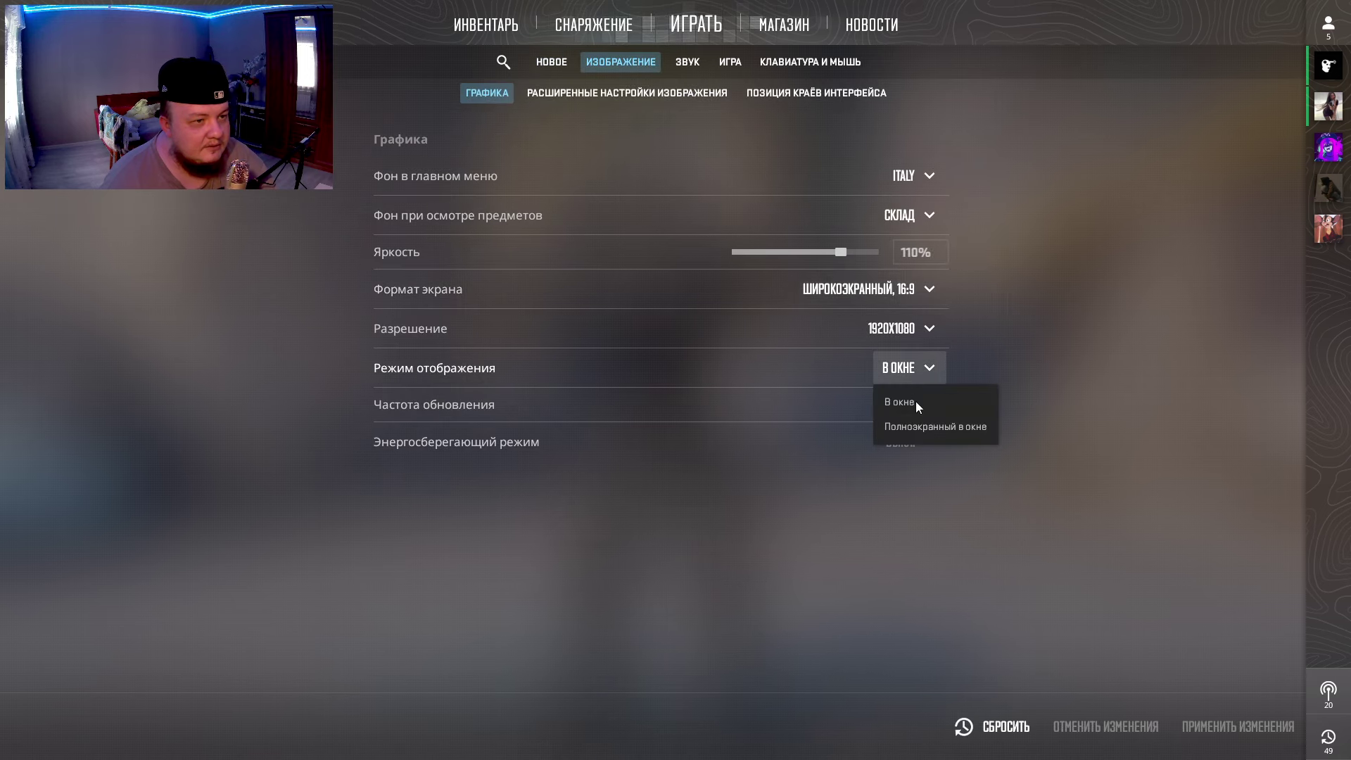
click(910, 295)
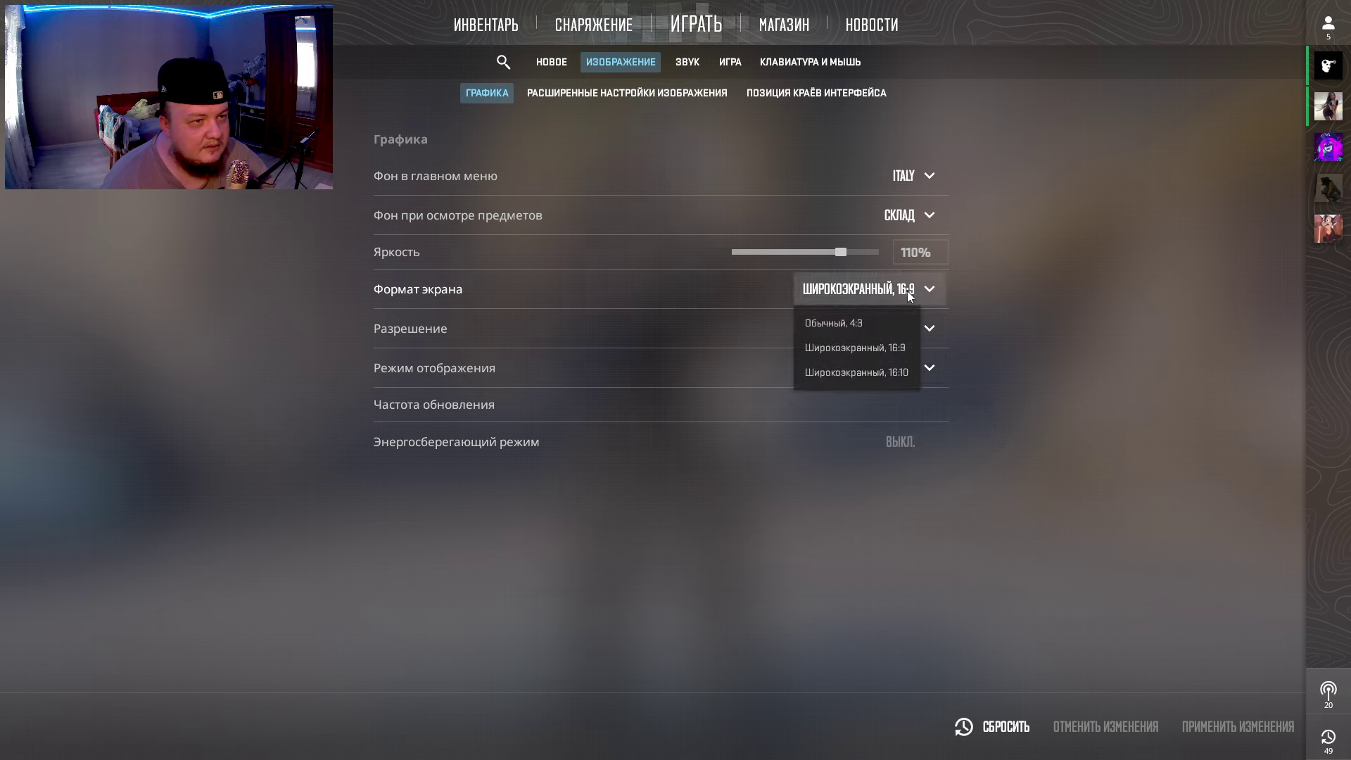
click(915, 294)
click(915, 328)
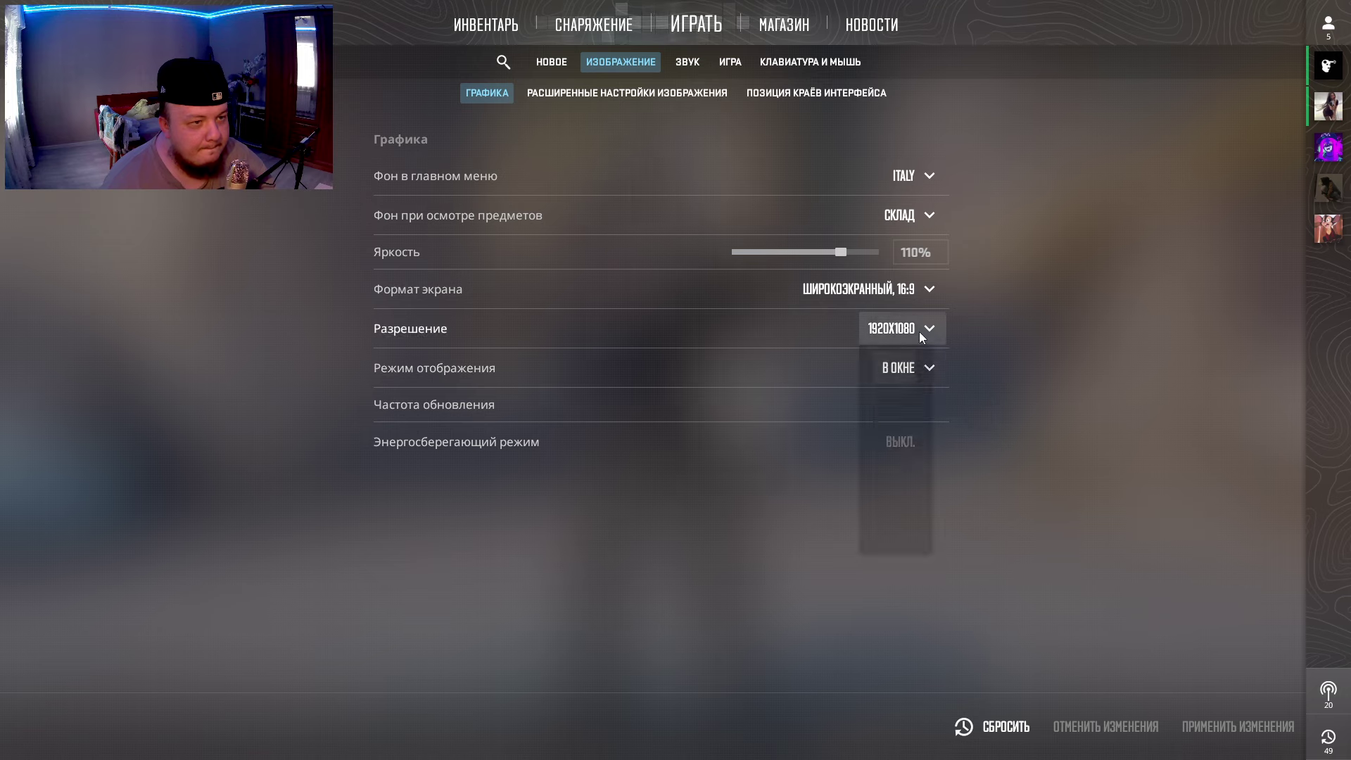
click(926, 328)
click(932, 356)
click(927, 329)
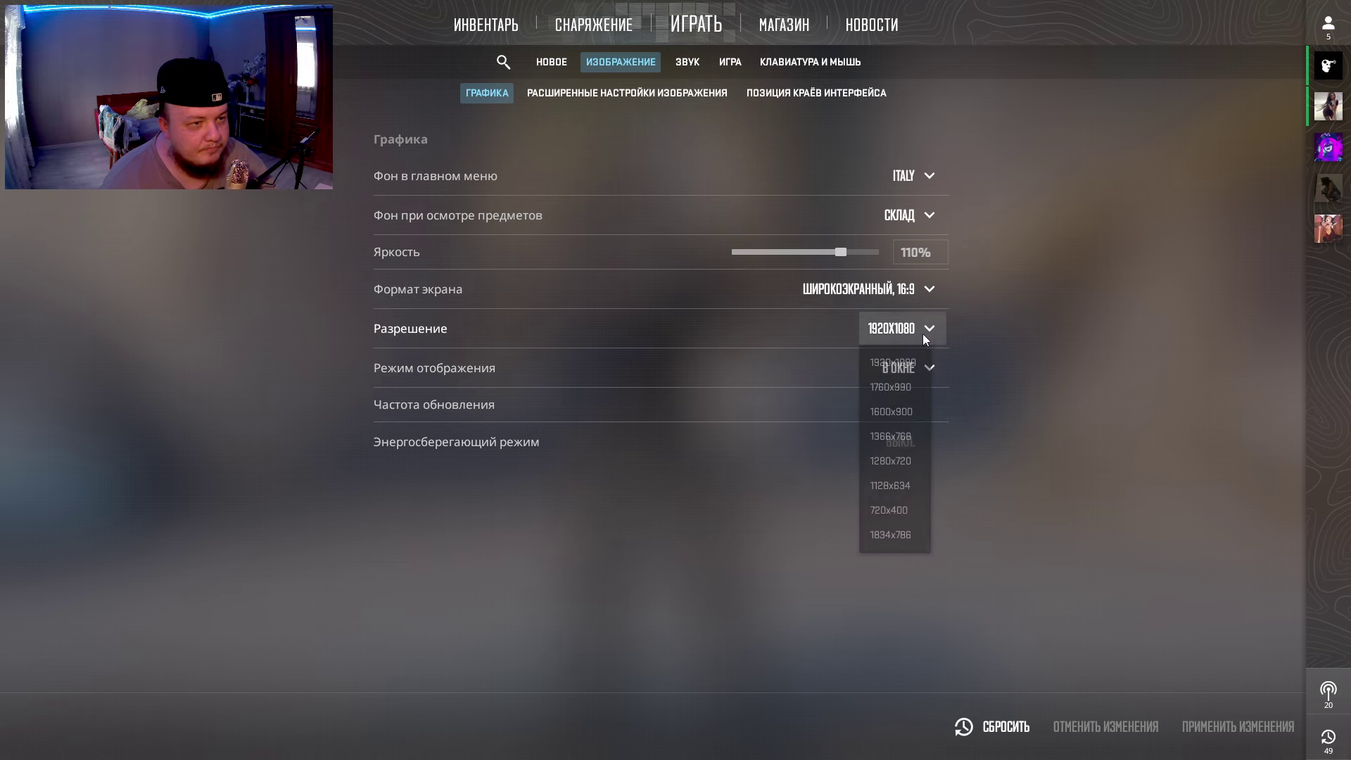
click(915, 458)
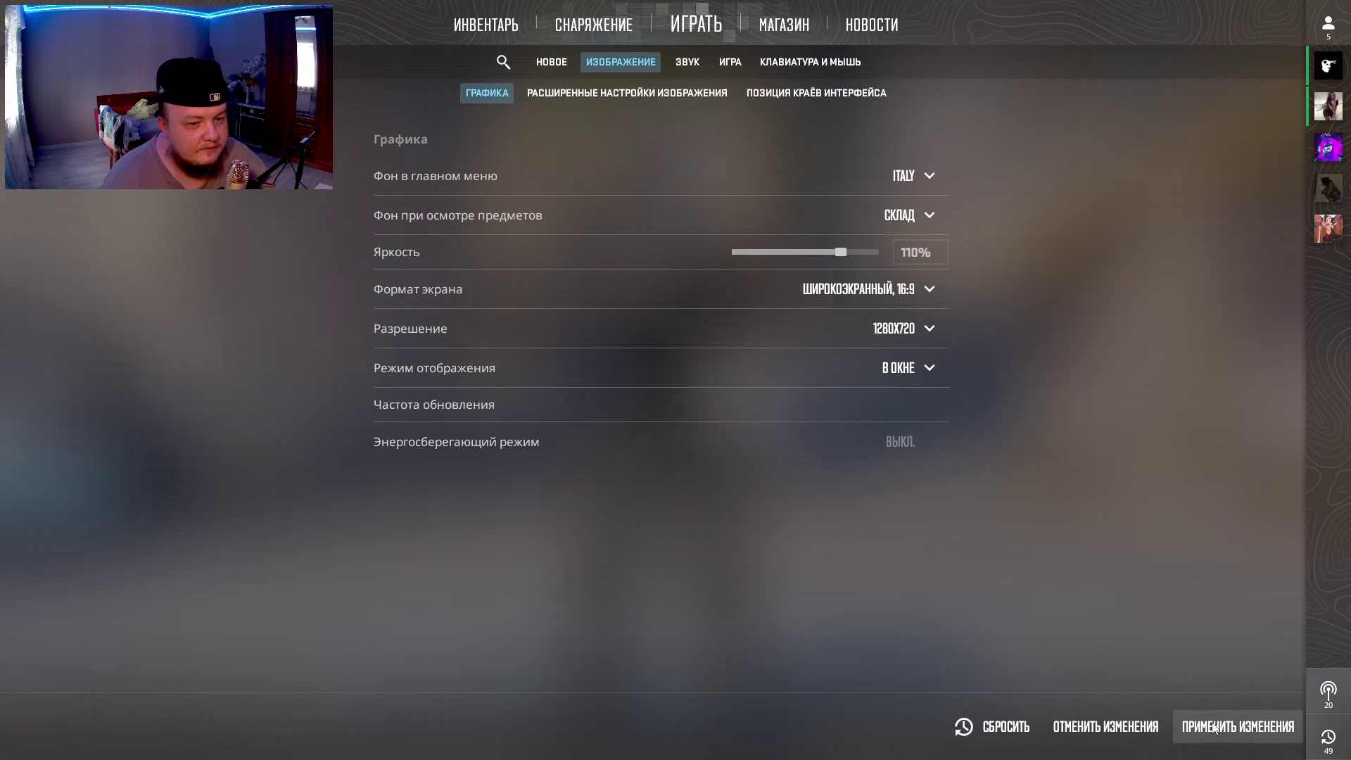
click(1238, 726)
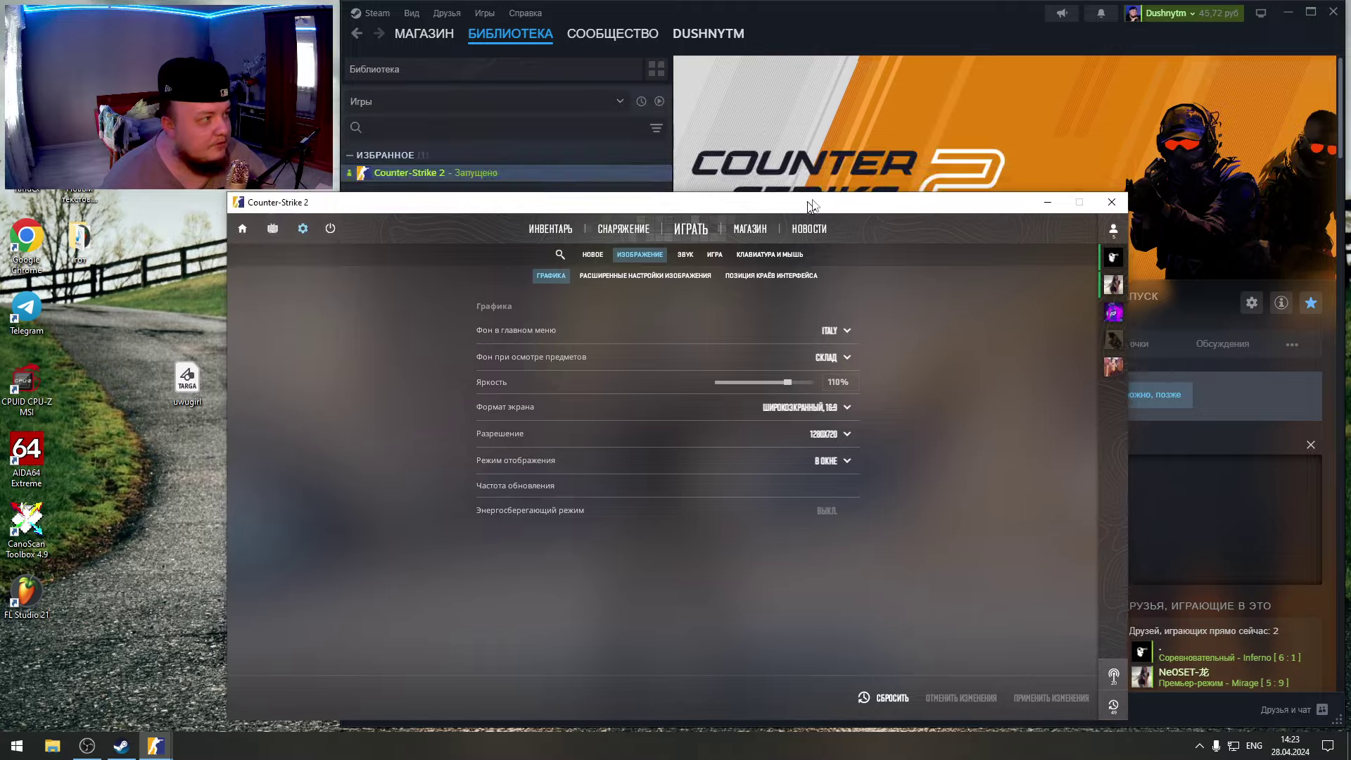
mouse_move(807, 205)
mouse_down()
mouse_move(891, 194)
mouse_move(911, 214)
mouse_up()
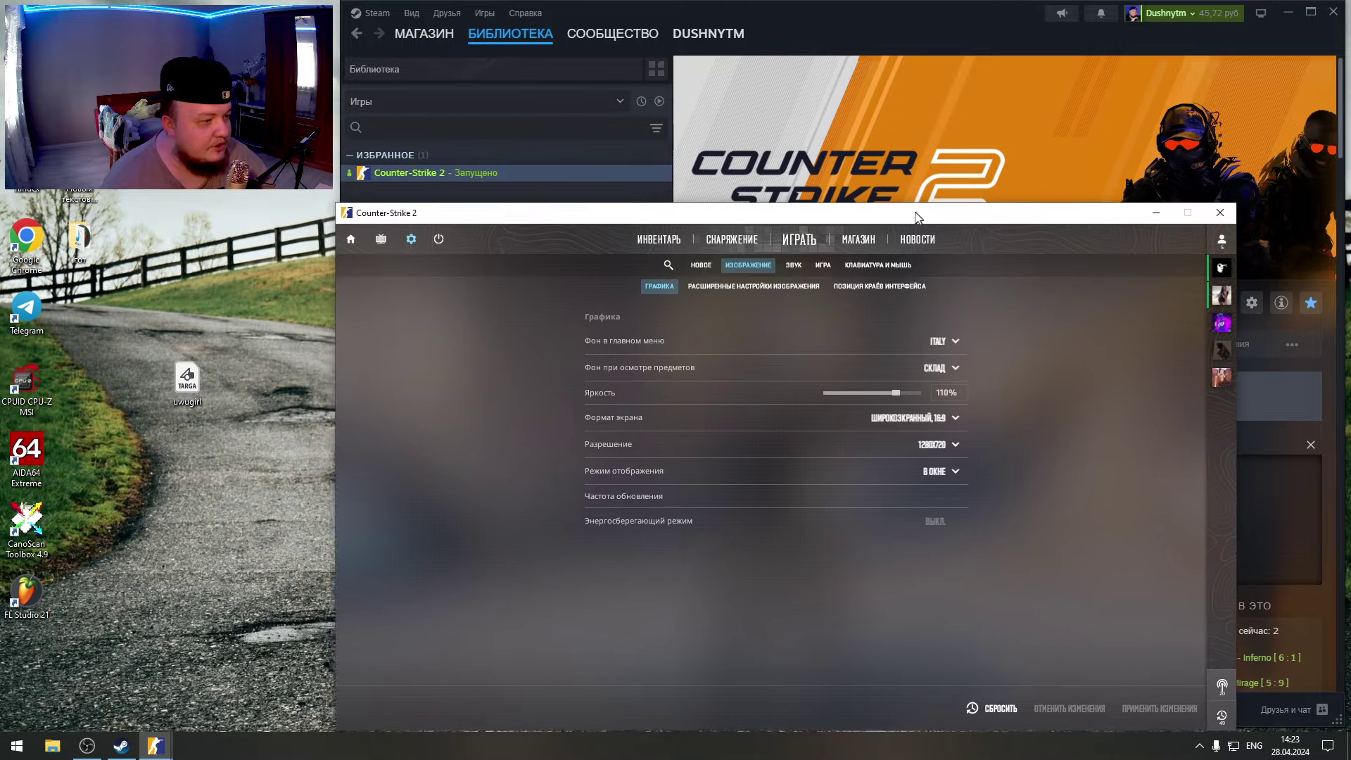
- Close Steam, stretch the Workshop Item Editor across the screen, and select Custom Paint Job
click(1333, 12)
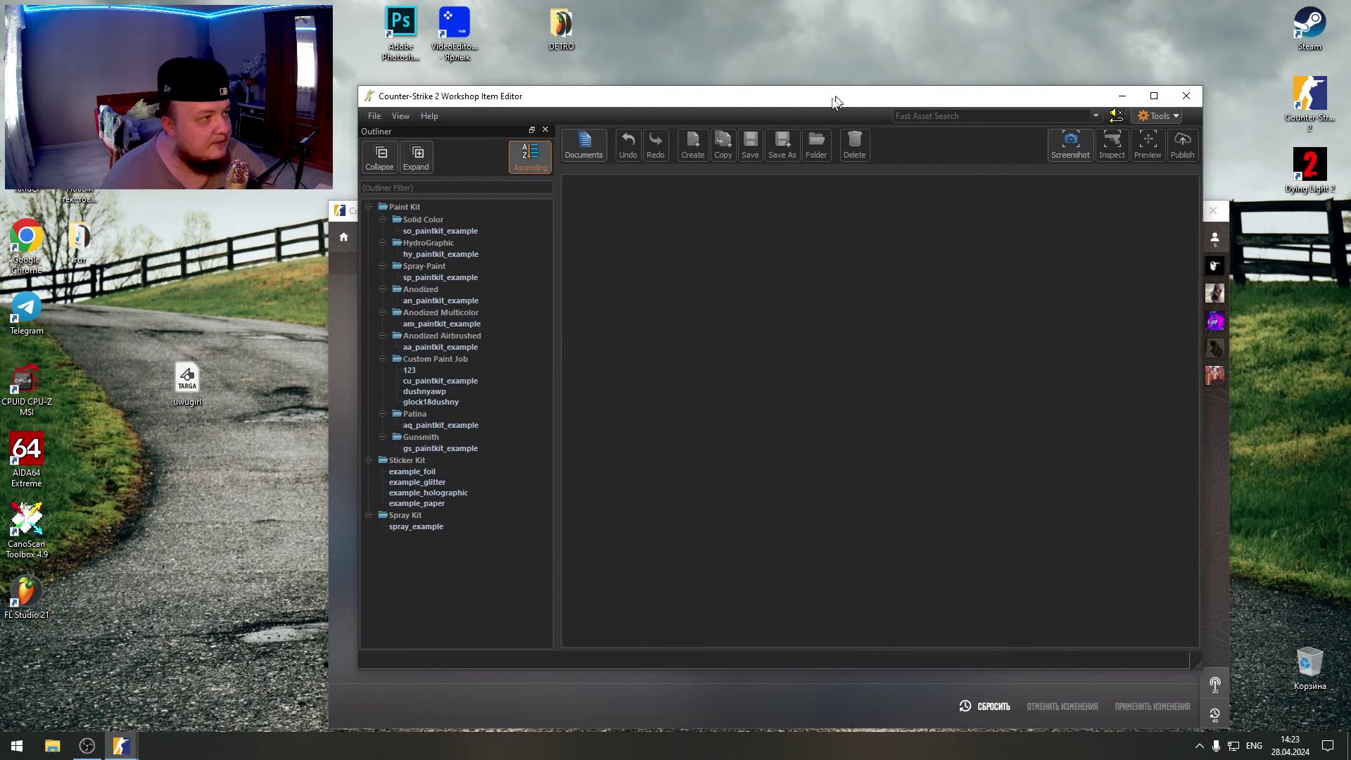
drag(833, 97, 830, 99)
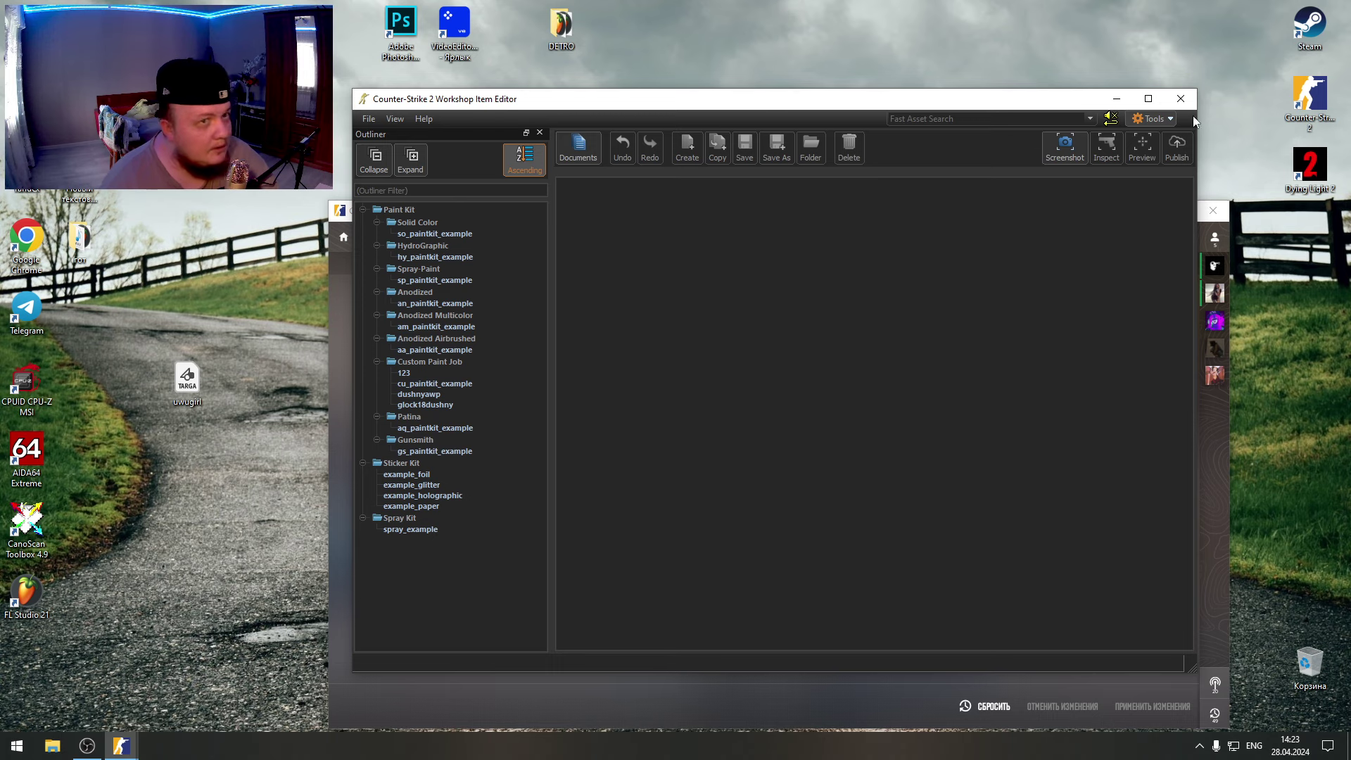
drag(1195, 89, 1345, 4)
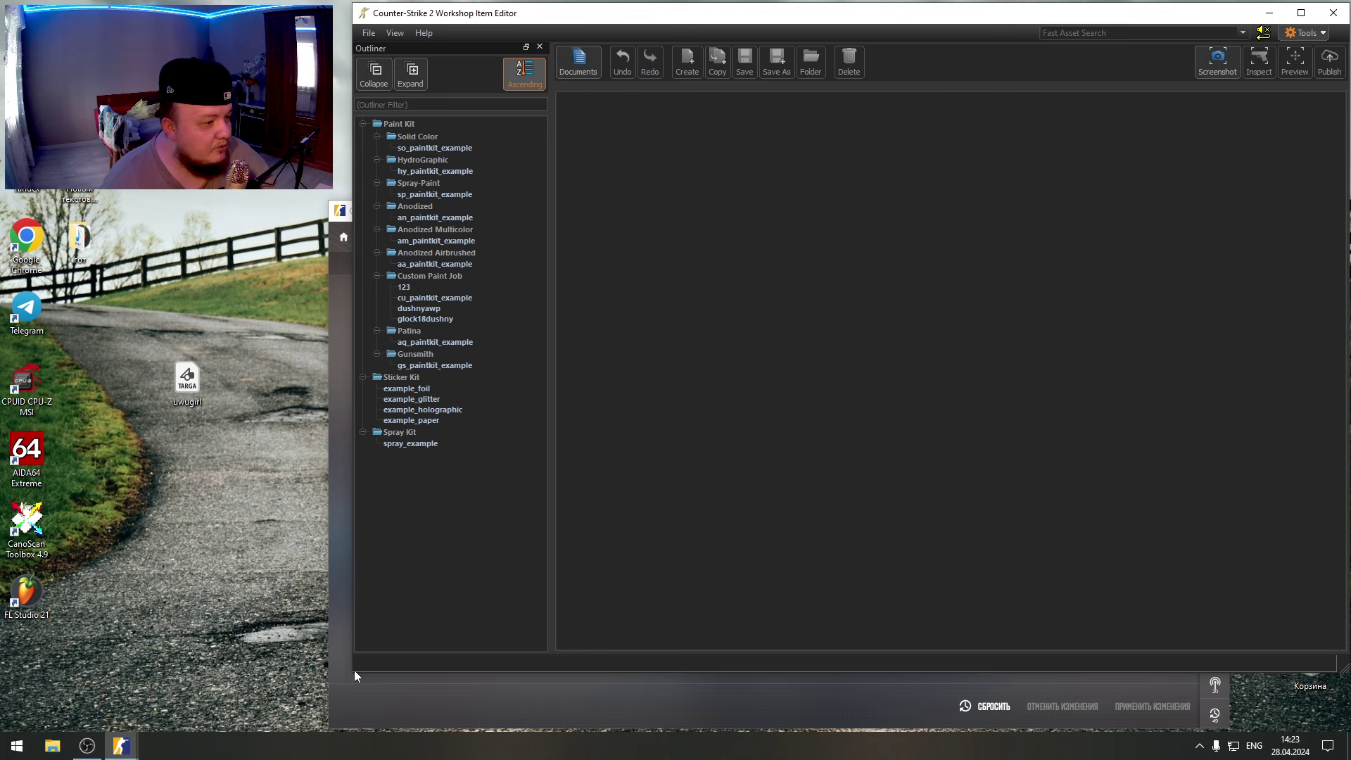
drag(355, 671, 331, 729)
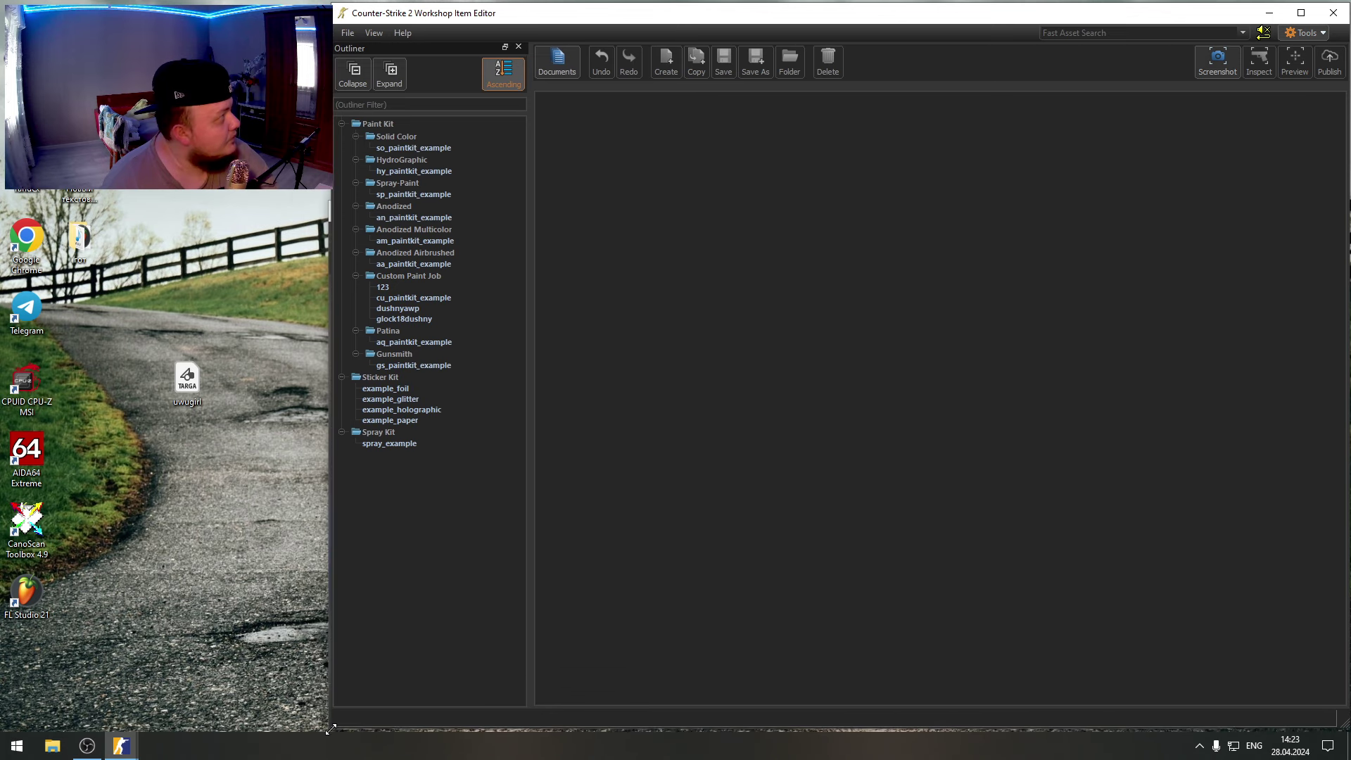
drag(330, 729, 335, 736)
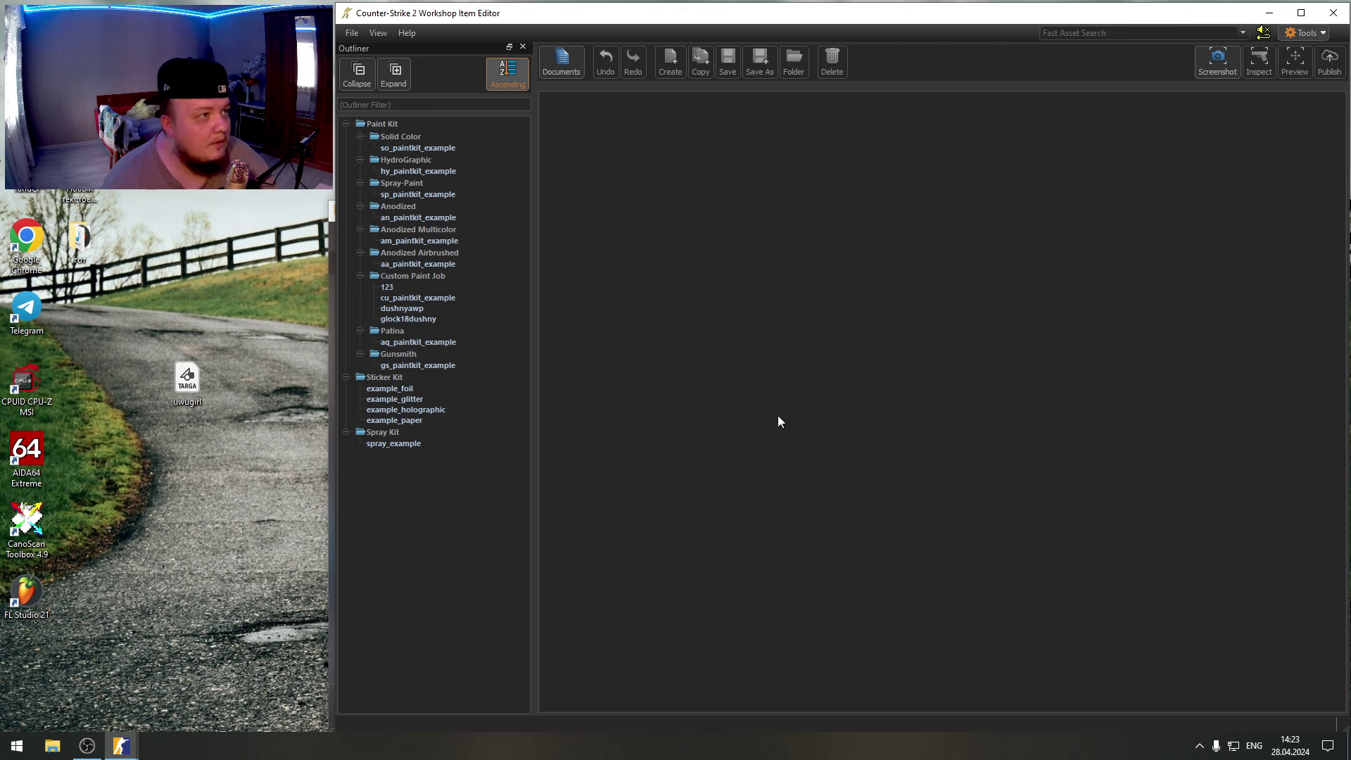
click(410, 277)
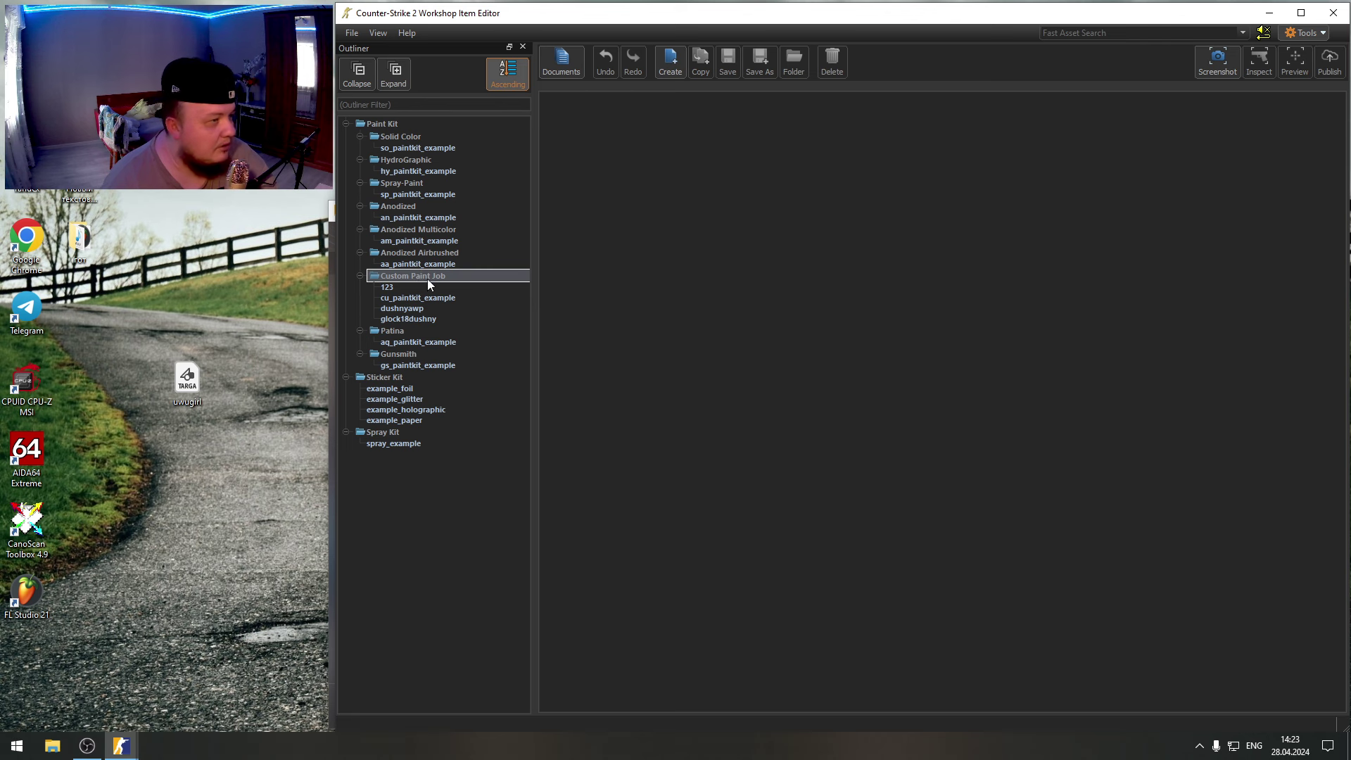
- Create a new paint kit named uwugirl
click(672, 65)
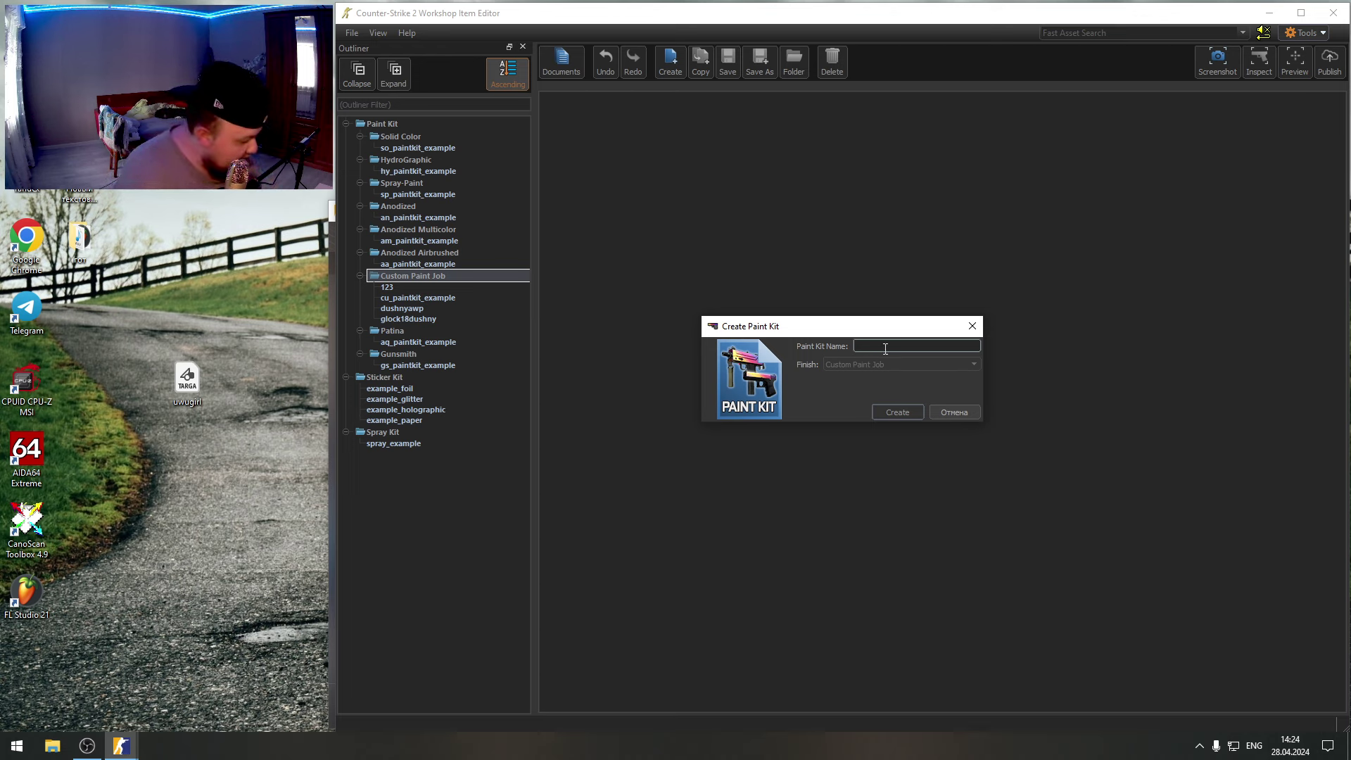
text(uwu)
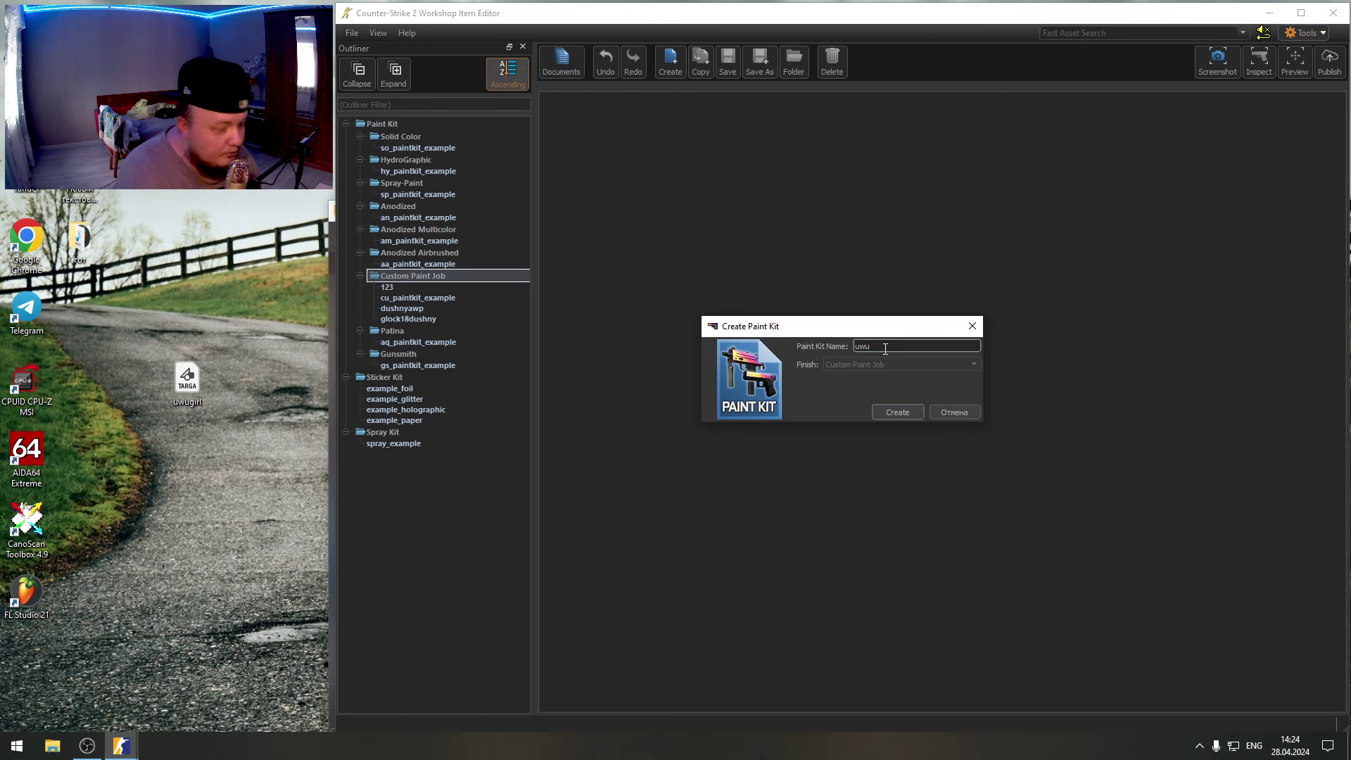
text(g)
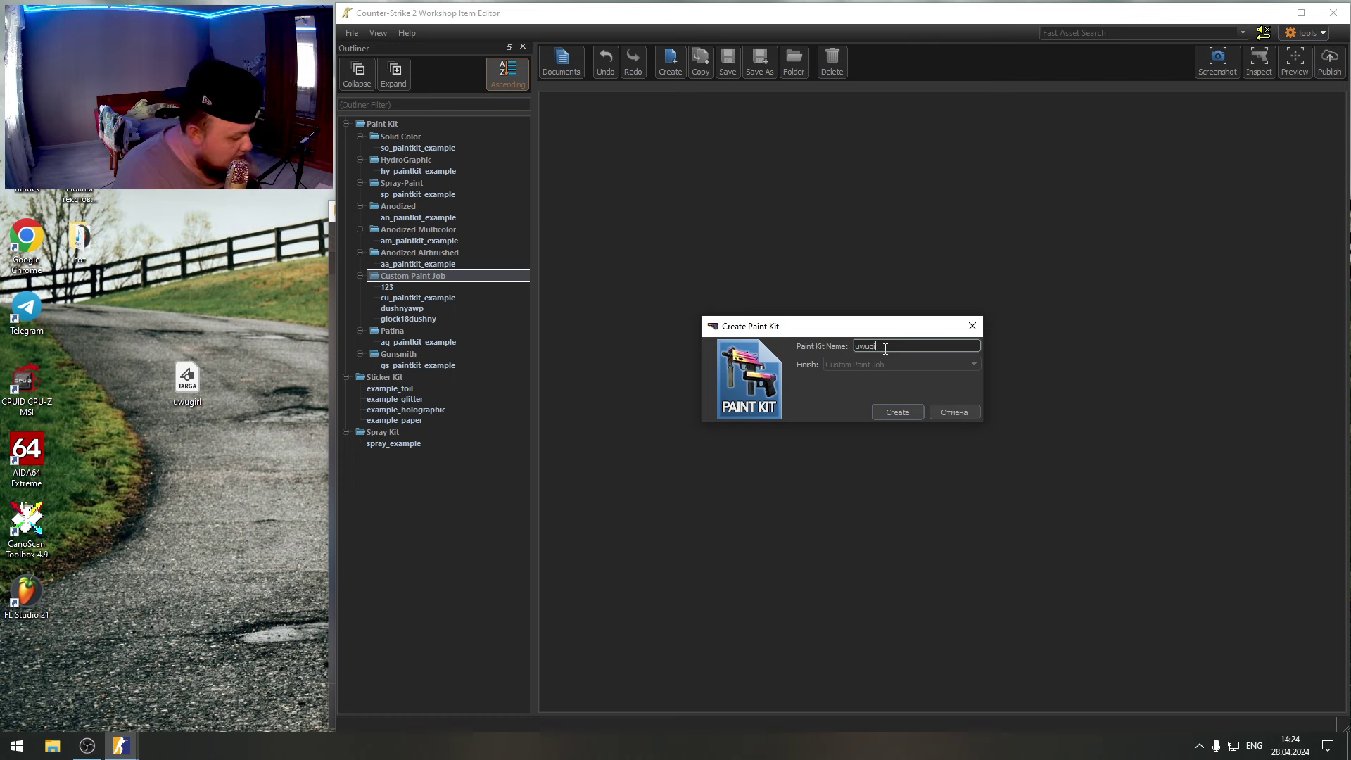
text(irl)
click(897, 409)
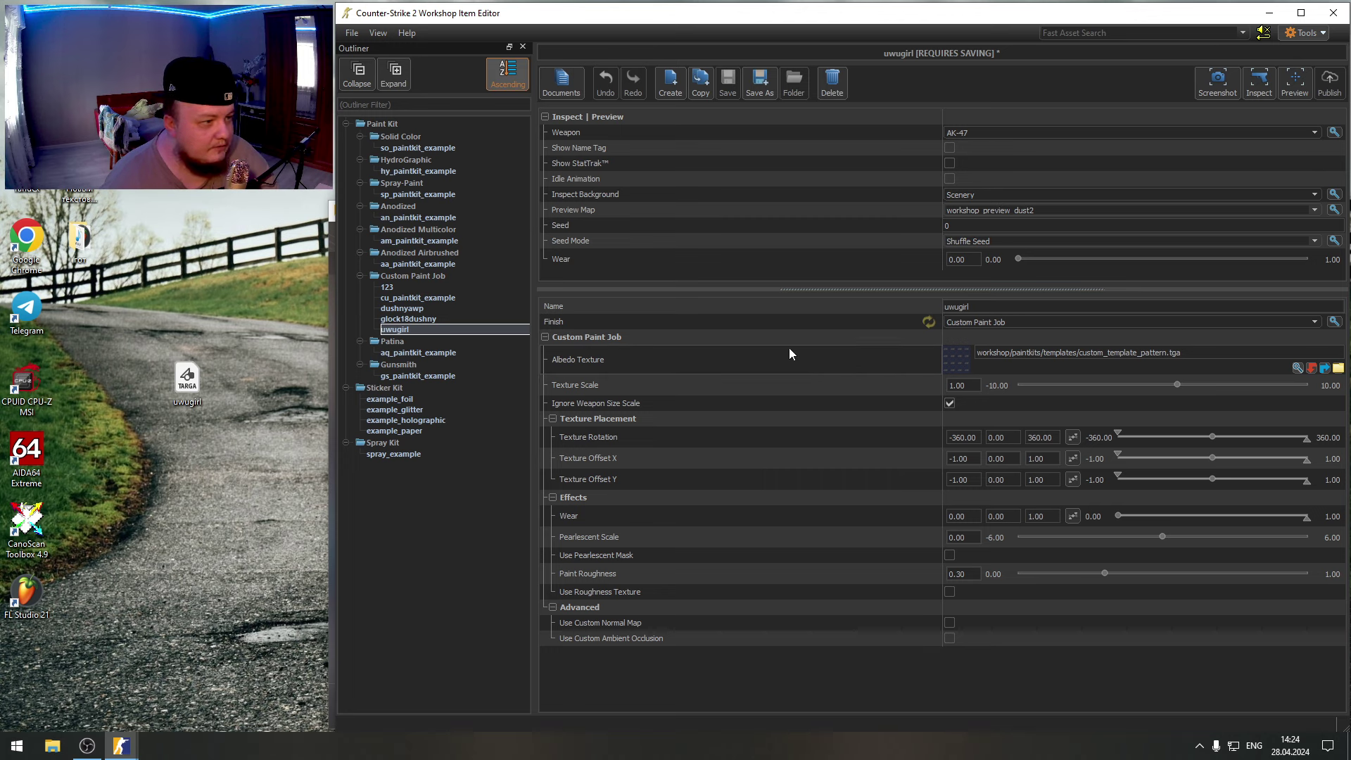
- Switch the preview weapon to the Five-SeveN
click(1314, 132)
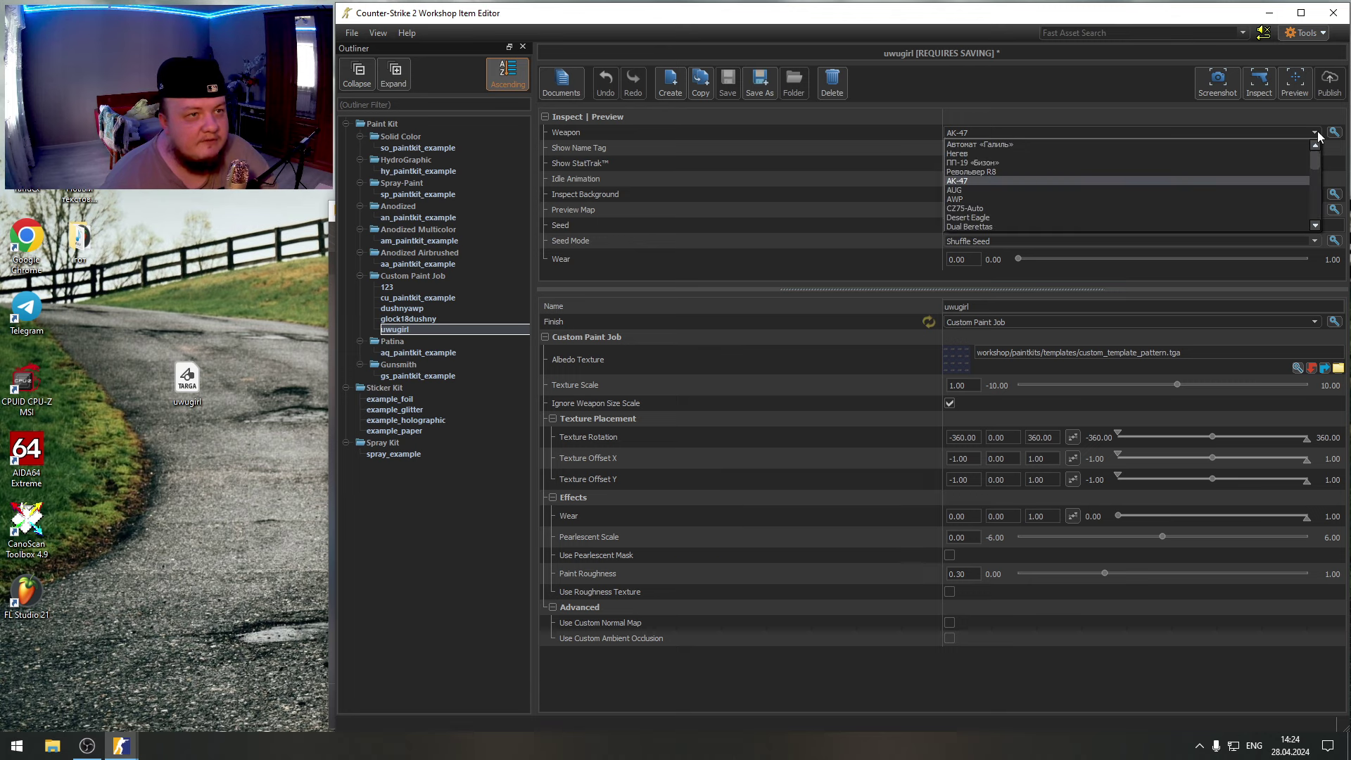
click(988, 131)
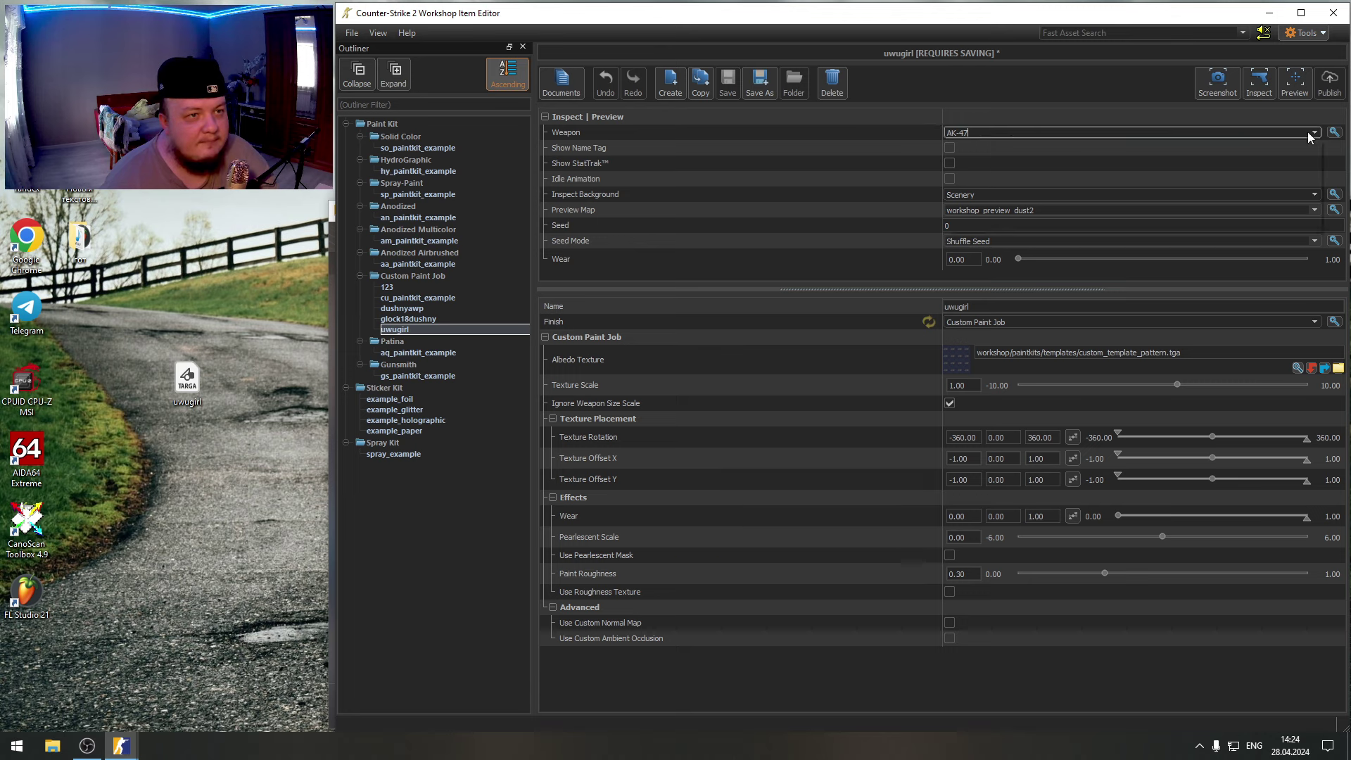
click(1308, 133)
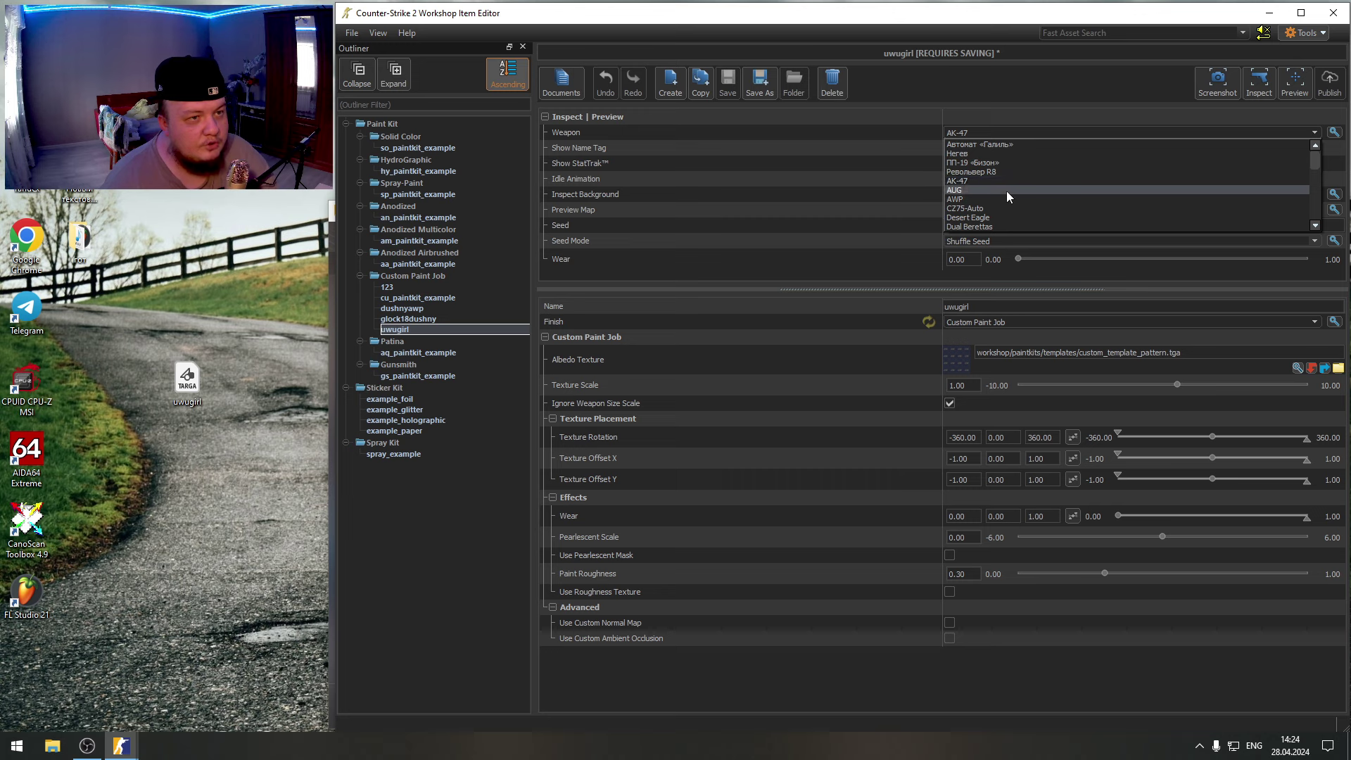
scroll(1003, 188, down, 1)
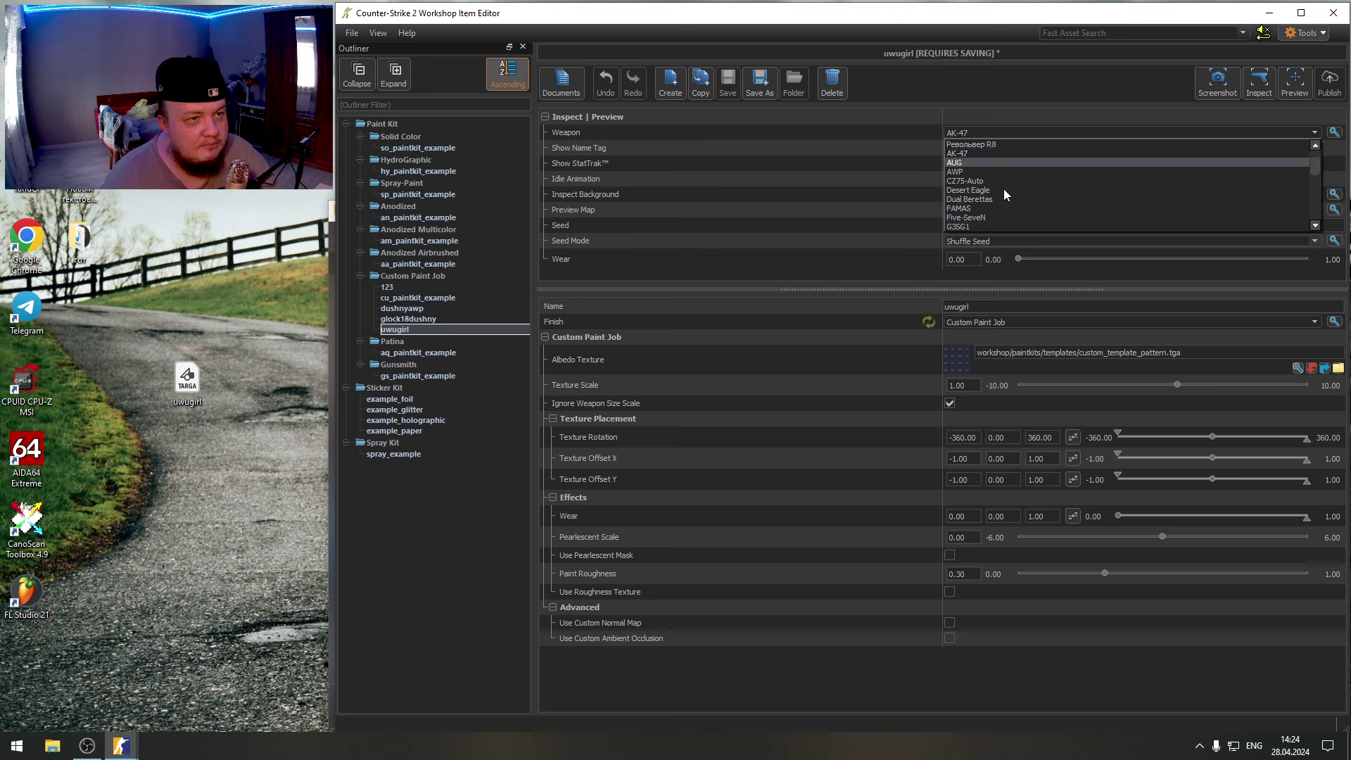
click(978, 218)
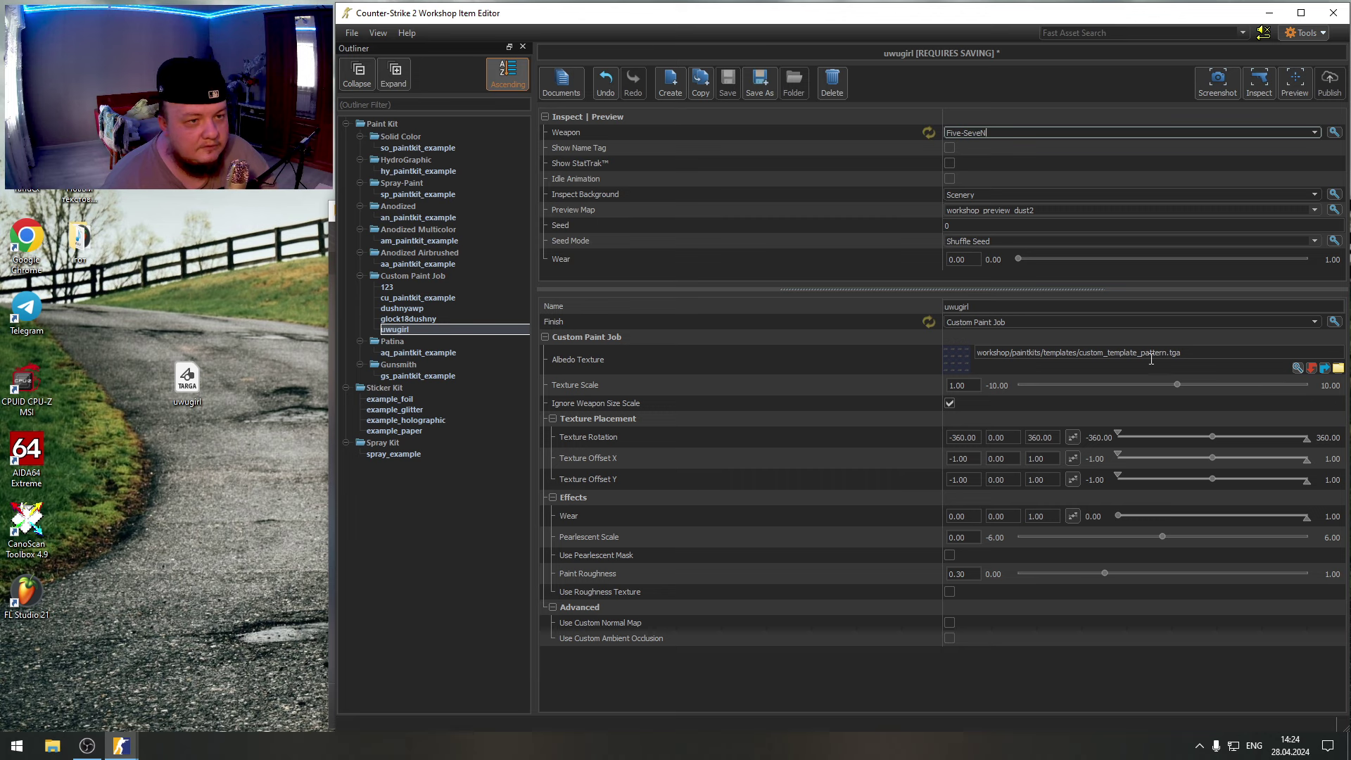
- Inspect the current path in the Albedo Texture field
drag(1197, 357, 978, 352)
click(1016, 352)
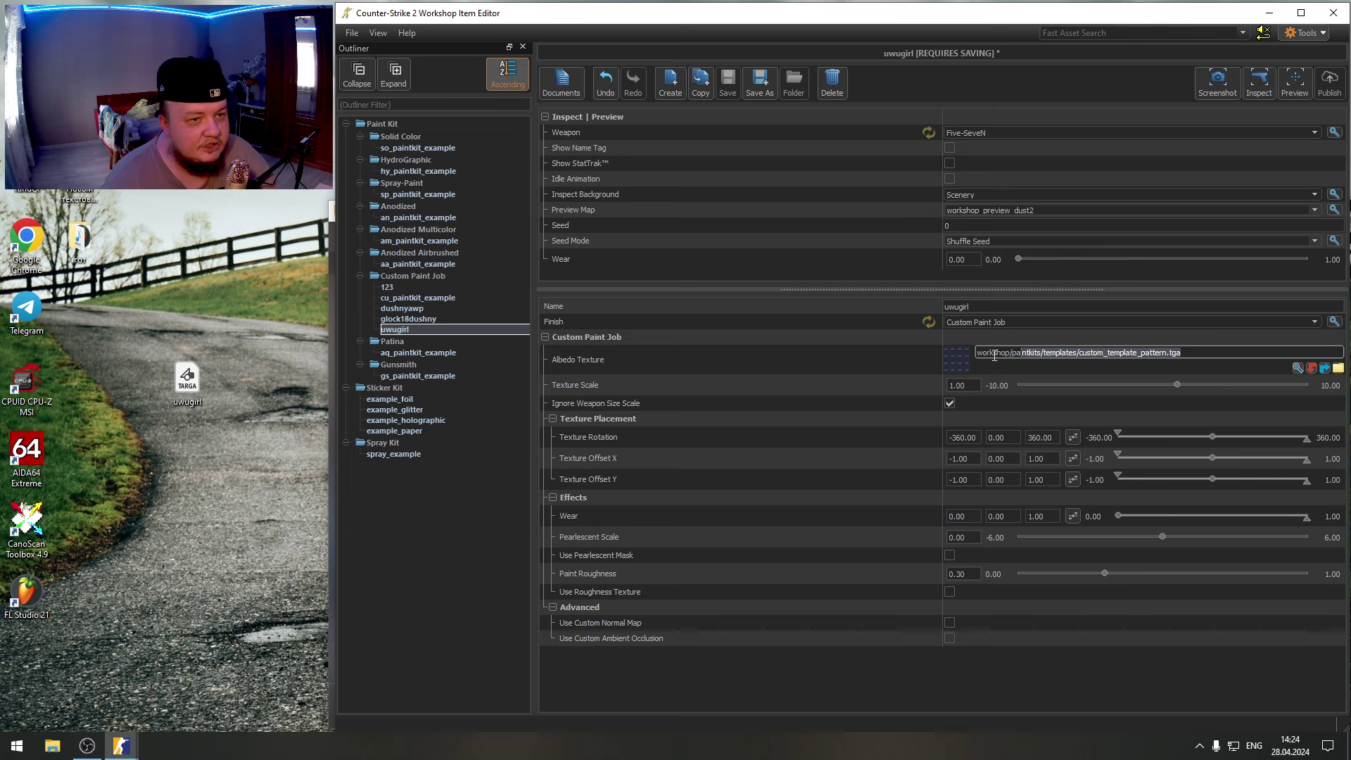
drag(1122, 353, 978, 352)
click(1033, 352)
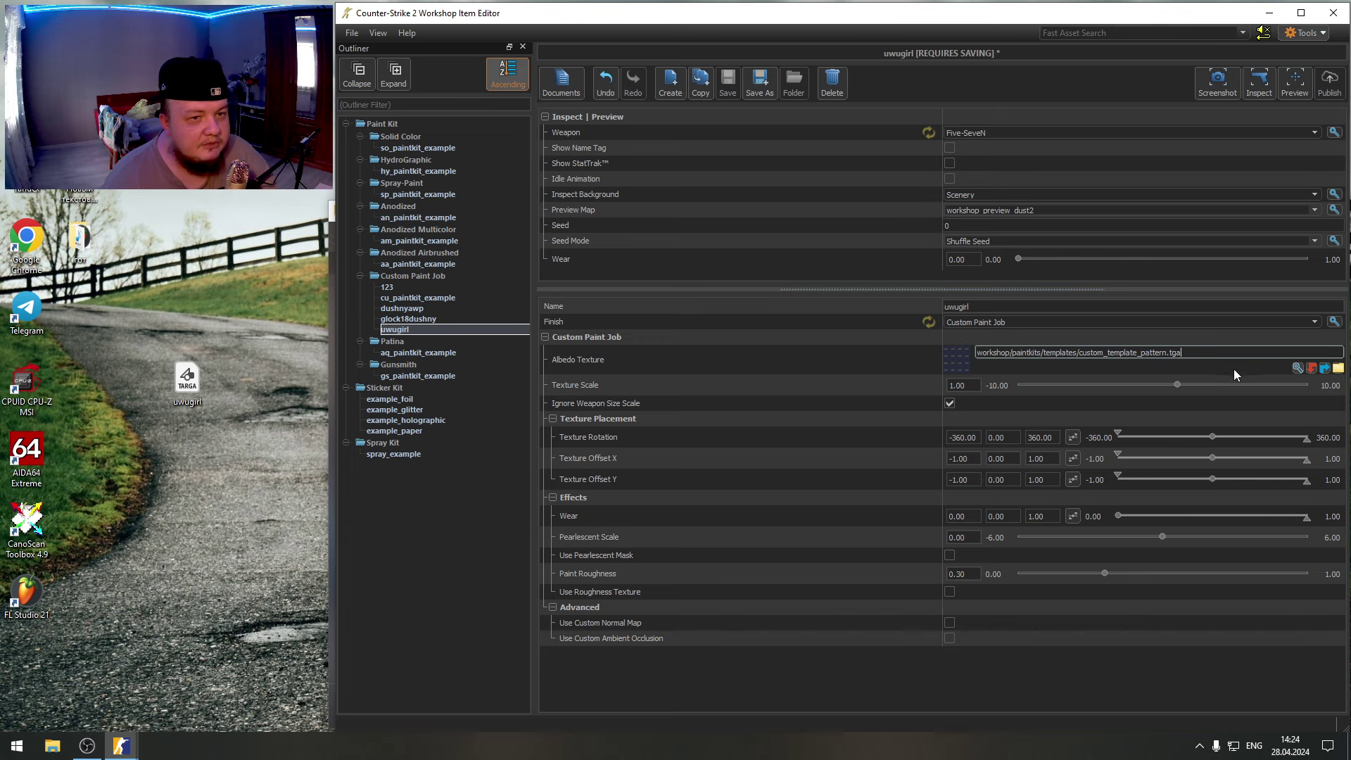
- Filter the texture browser for 'uwu' and accept uwugirl.tga as the albedo texture
click(1297, 367)
scroll(1003, 352, down, 3)
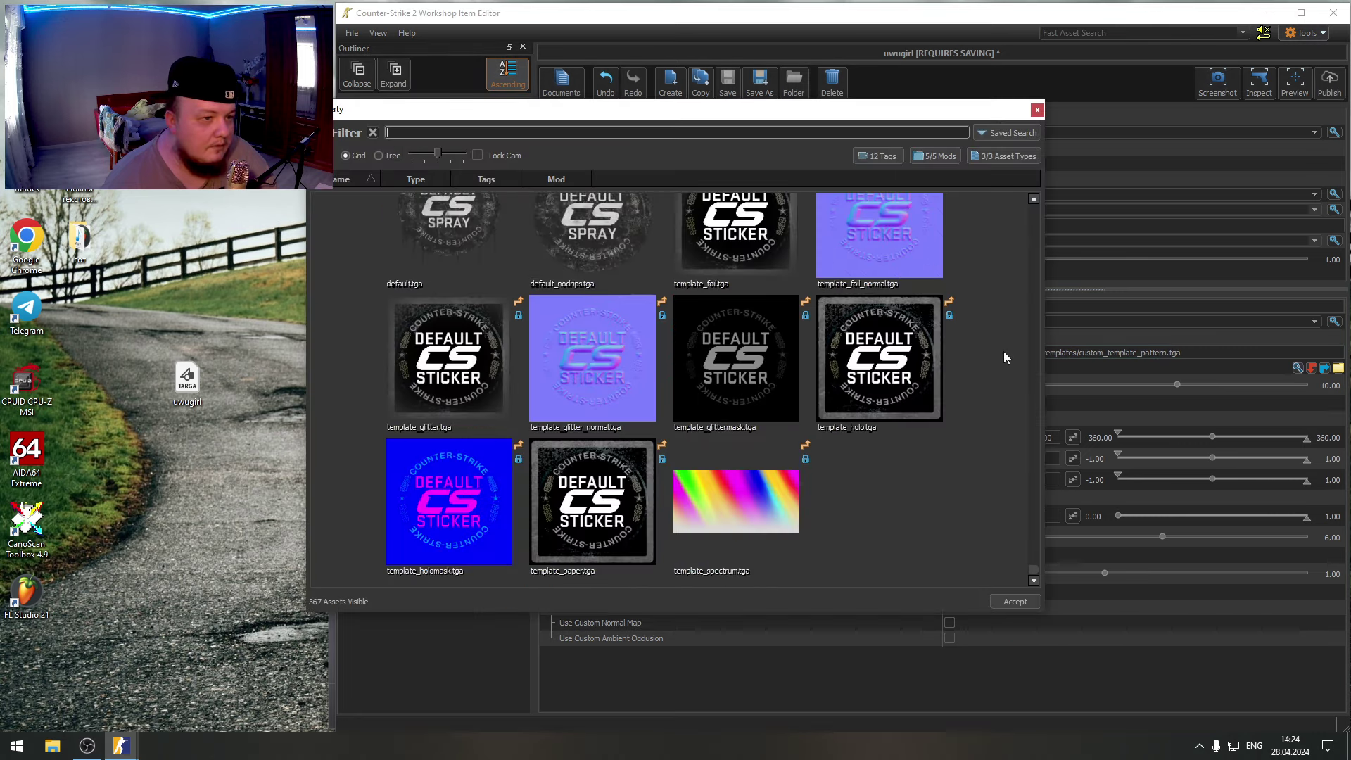
scroll(1003, 357, up, 5)
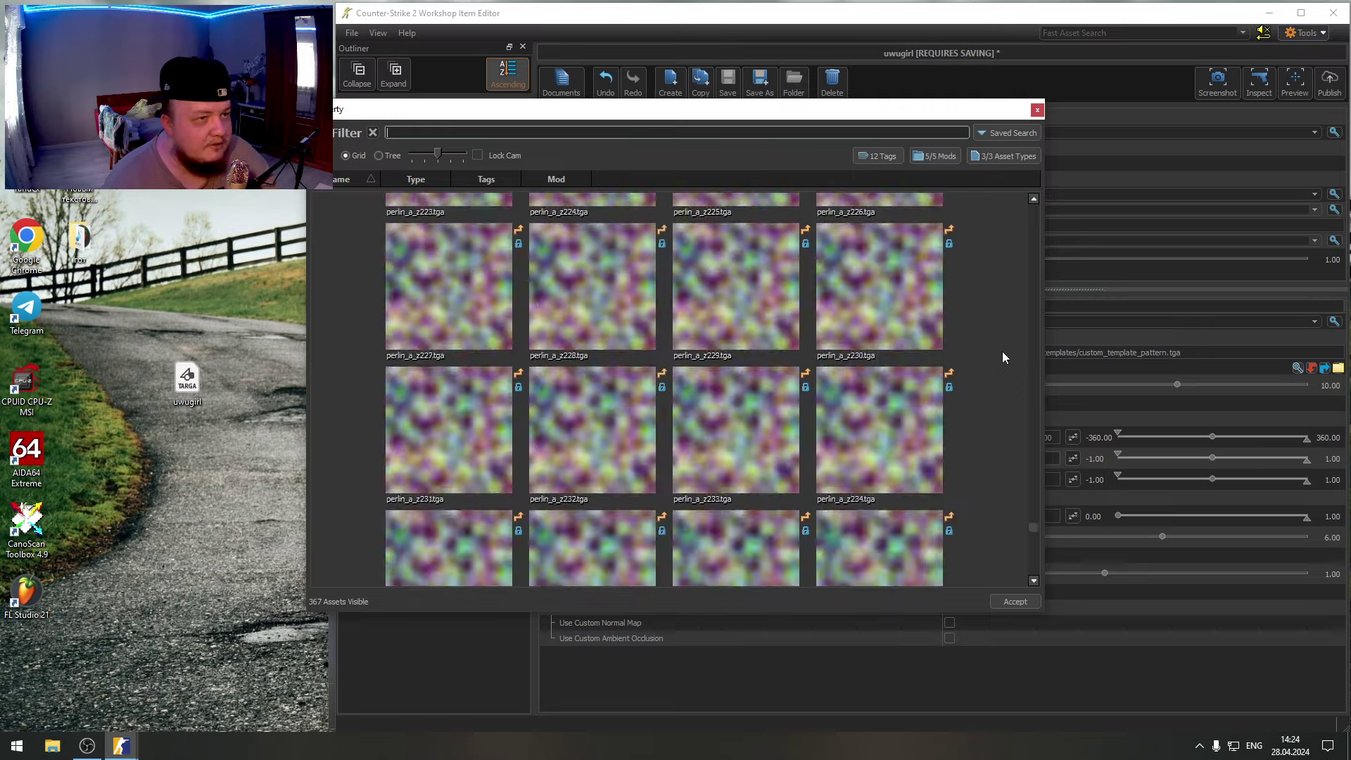
scroll(1004, 357, up, 5)
scroll(999, 358, up, 5)
scroll(985, 355, up, 5)
scroll(975, 354, up, 5)
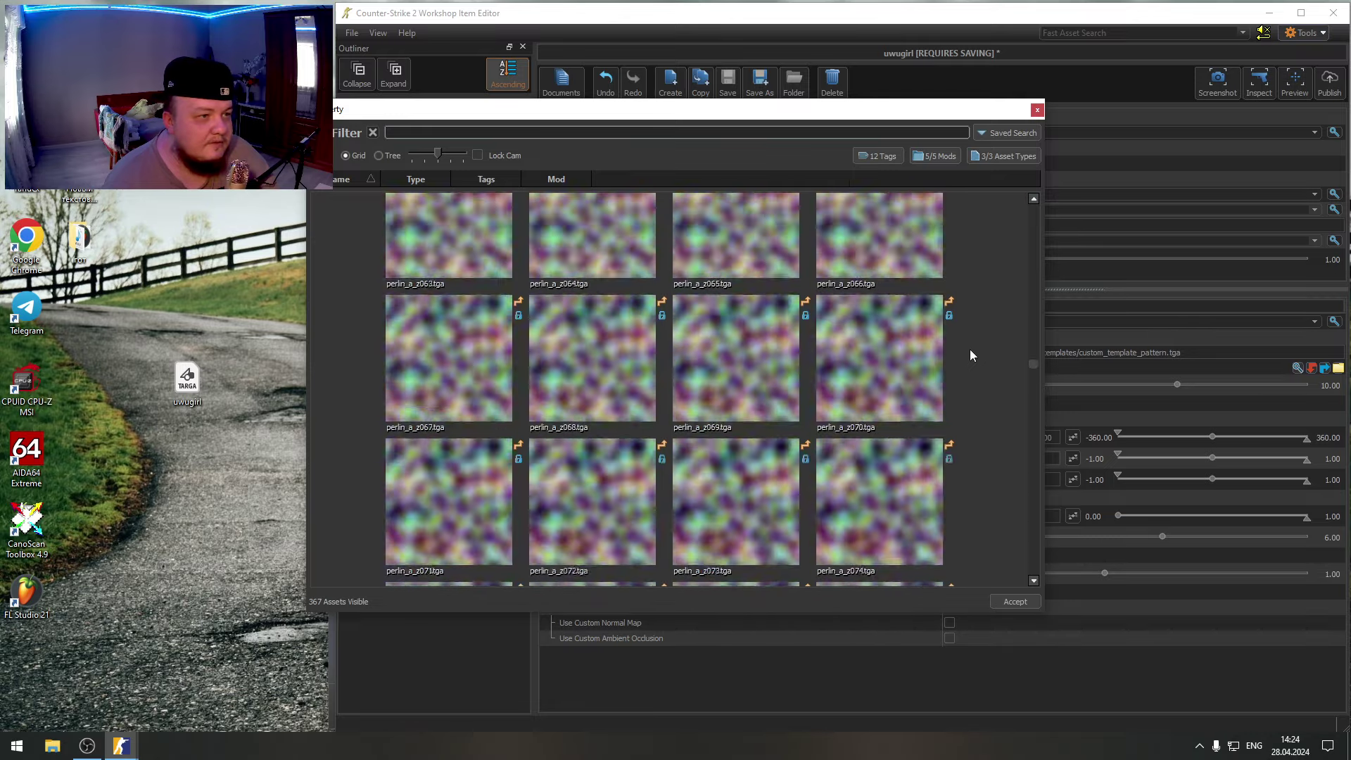
scroll(966, 354, up, 5)
scroll(961, 354, up, 5)
scroll(960, 349, up, 5)
scroll(958, 349, up, 5)
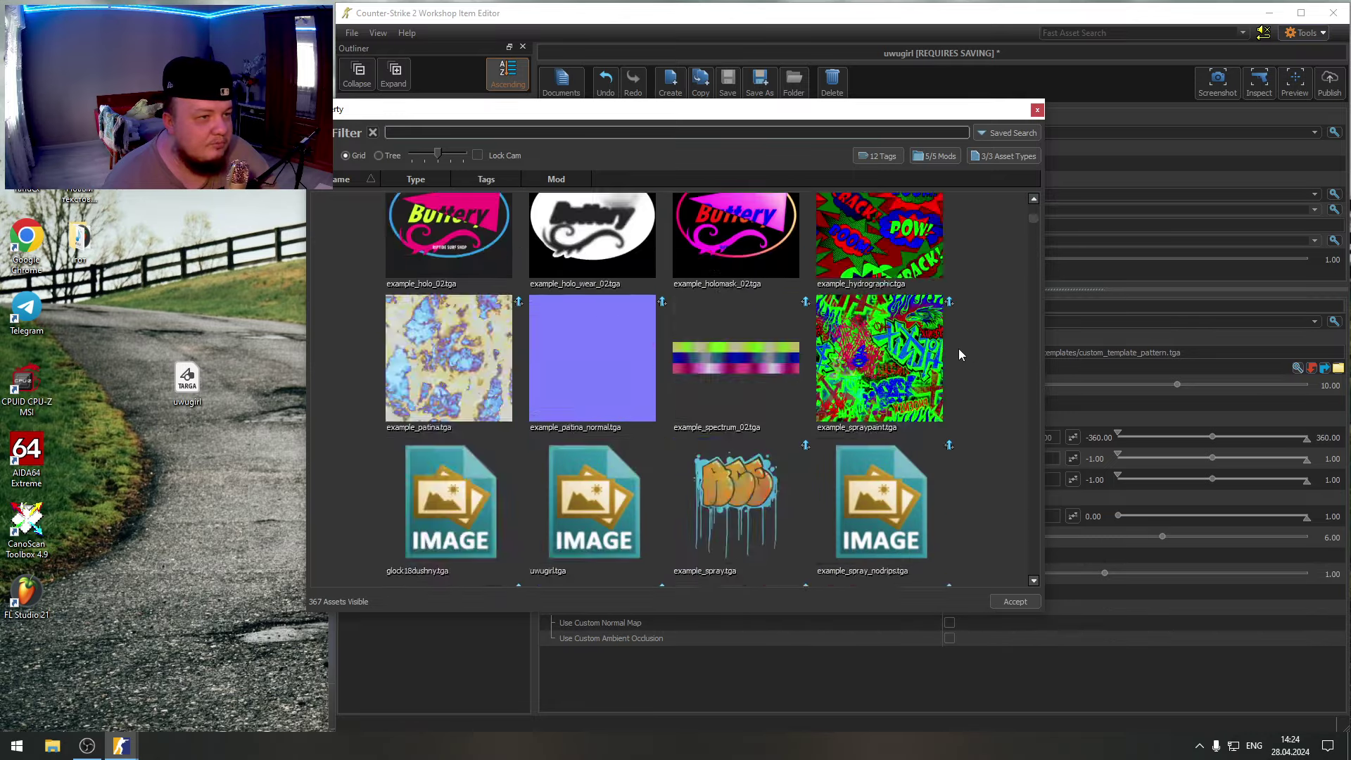
scroll(959, 348, up, 5)
scroll(953, 349, up, 5)
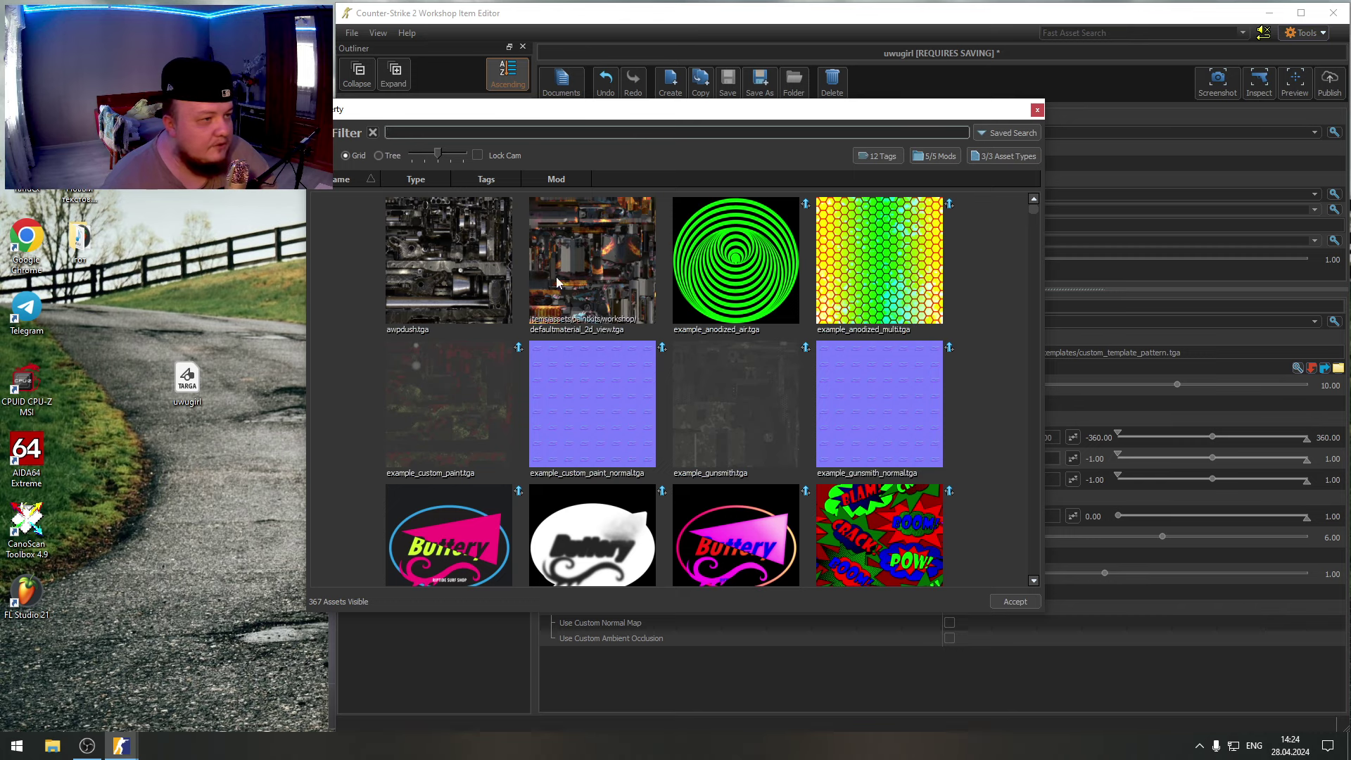
scroll(910, 468, down, 3)
scroll(912, 468, down, 3)
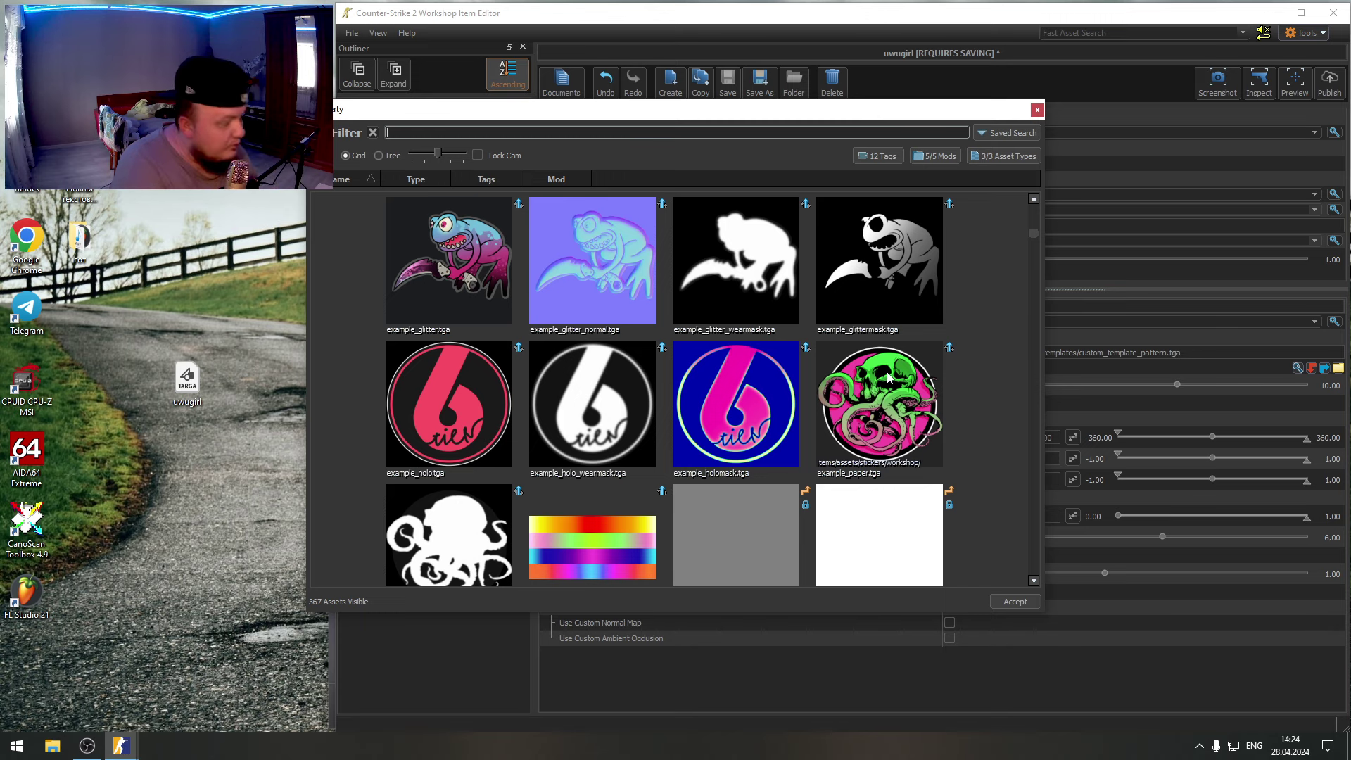
text(uwu)
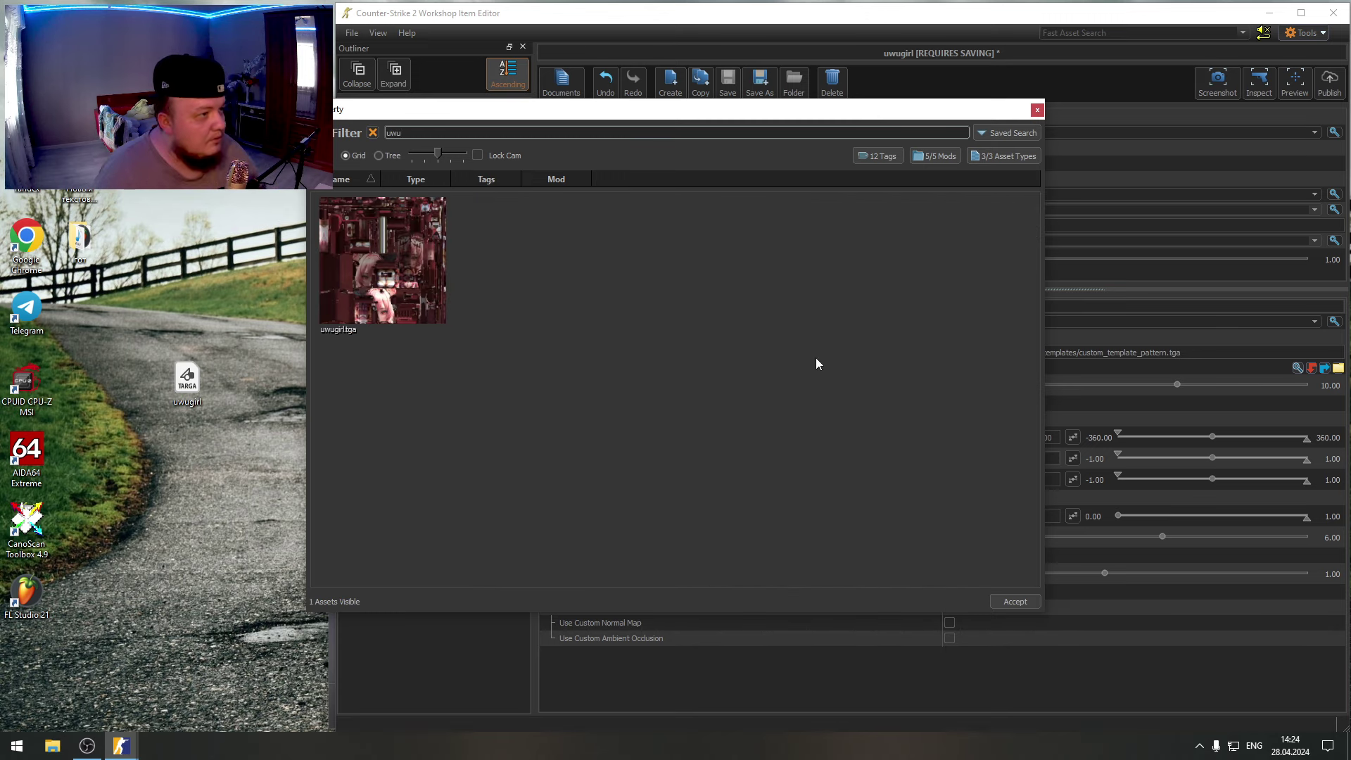
click(392, 274)
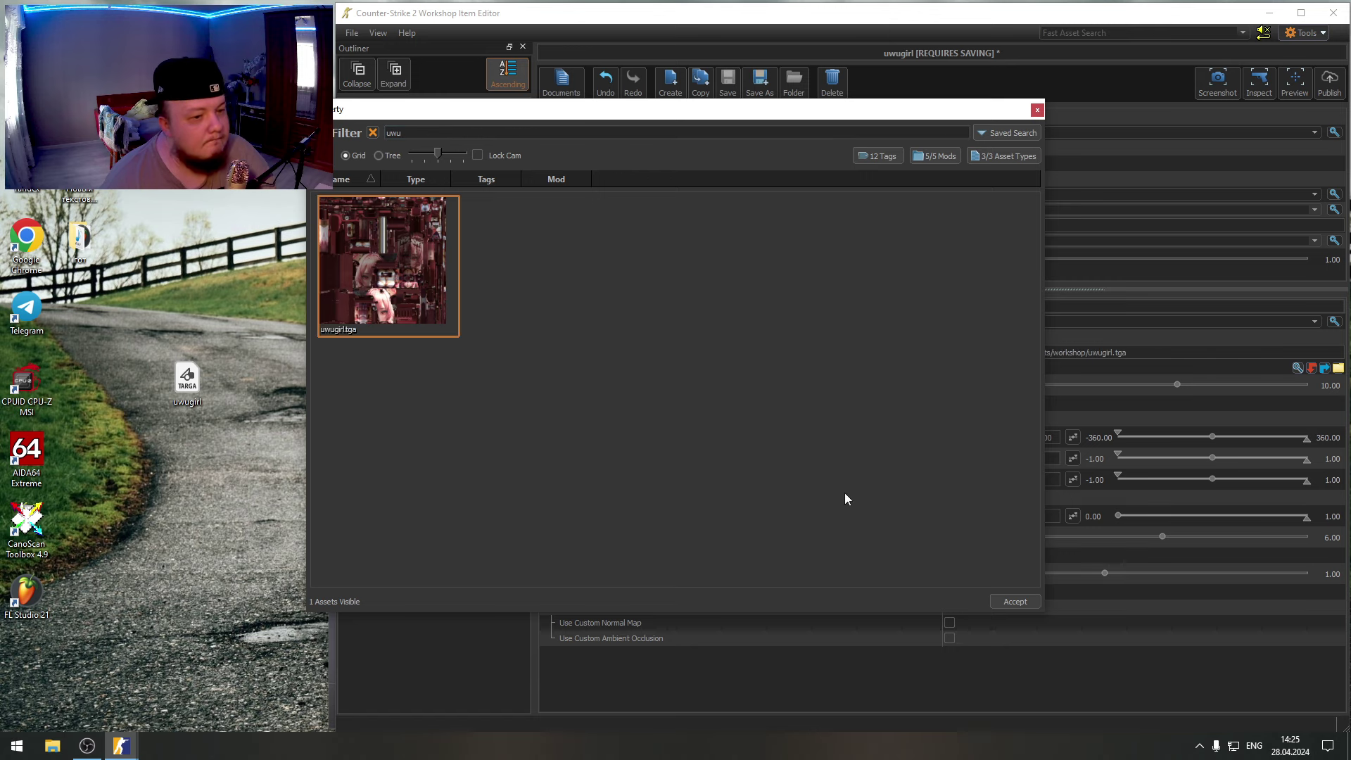
click(1013, 601)
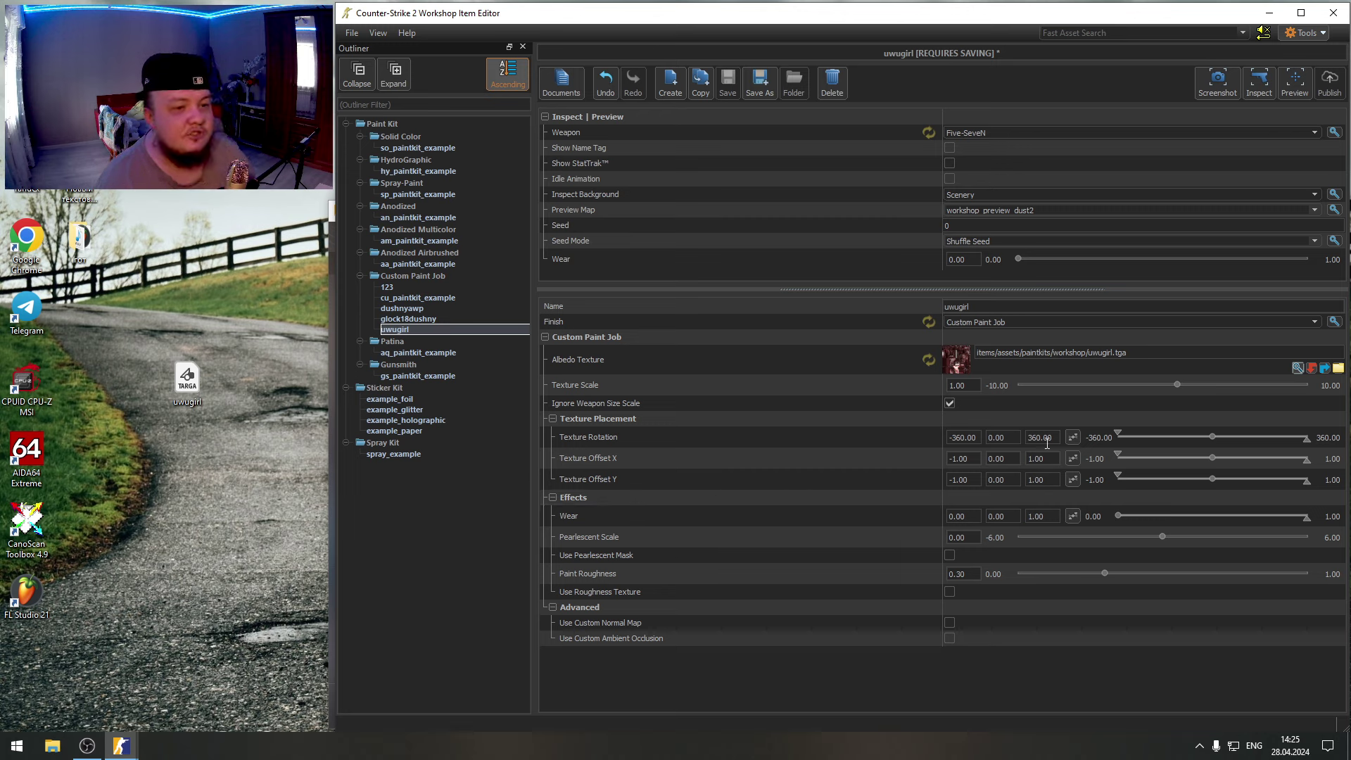
- Set the Texture Rotation and Texture Offset X min/max values to 0
double_click(981, 441)
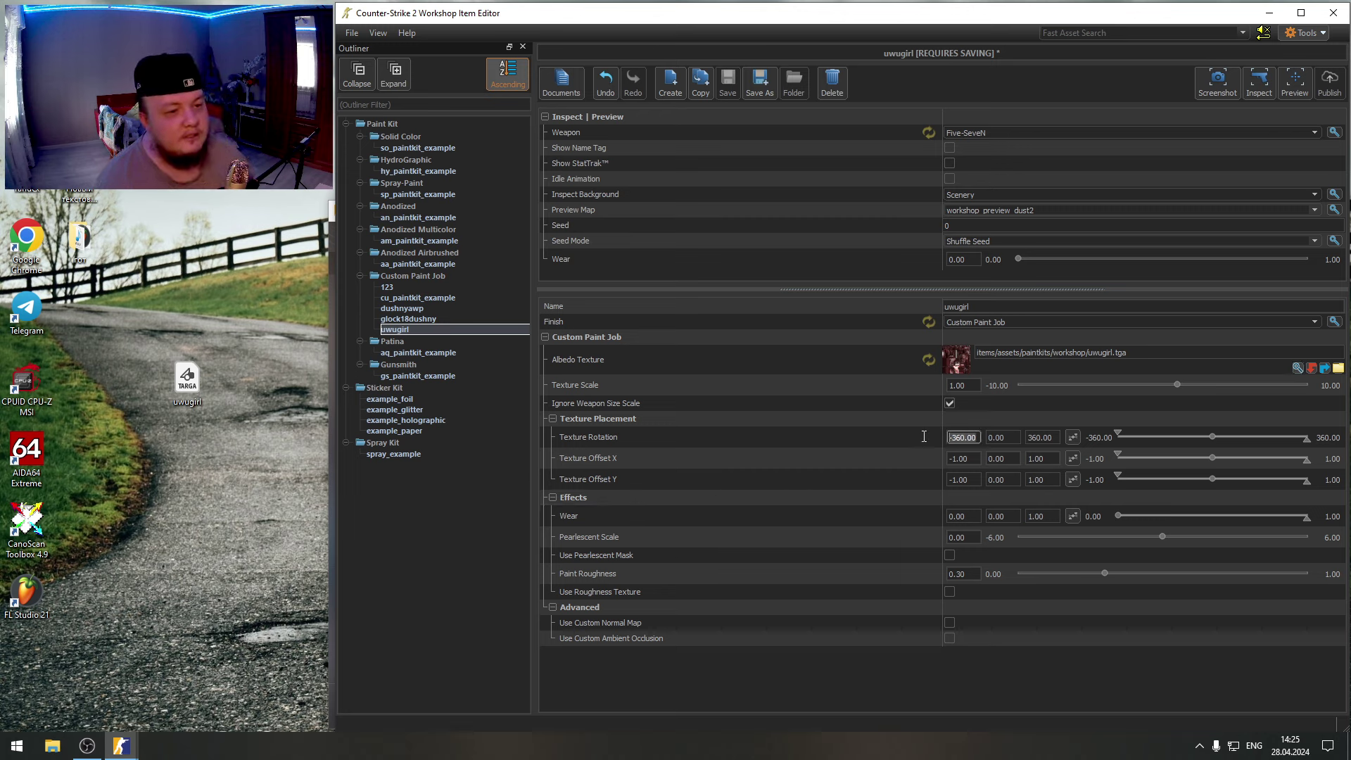
text(0)
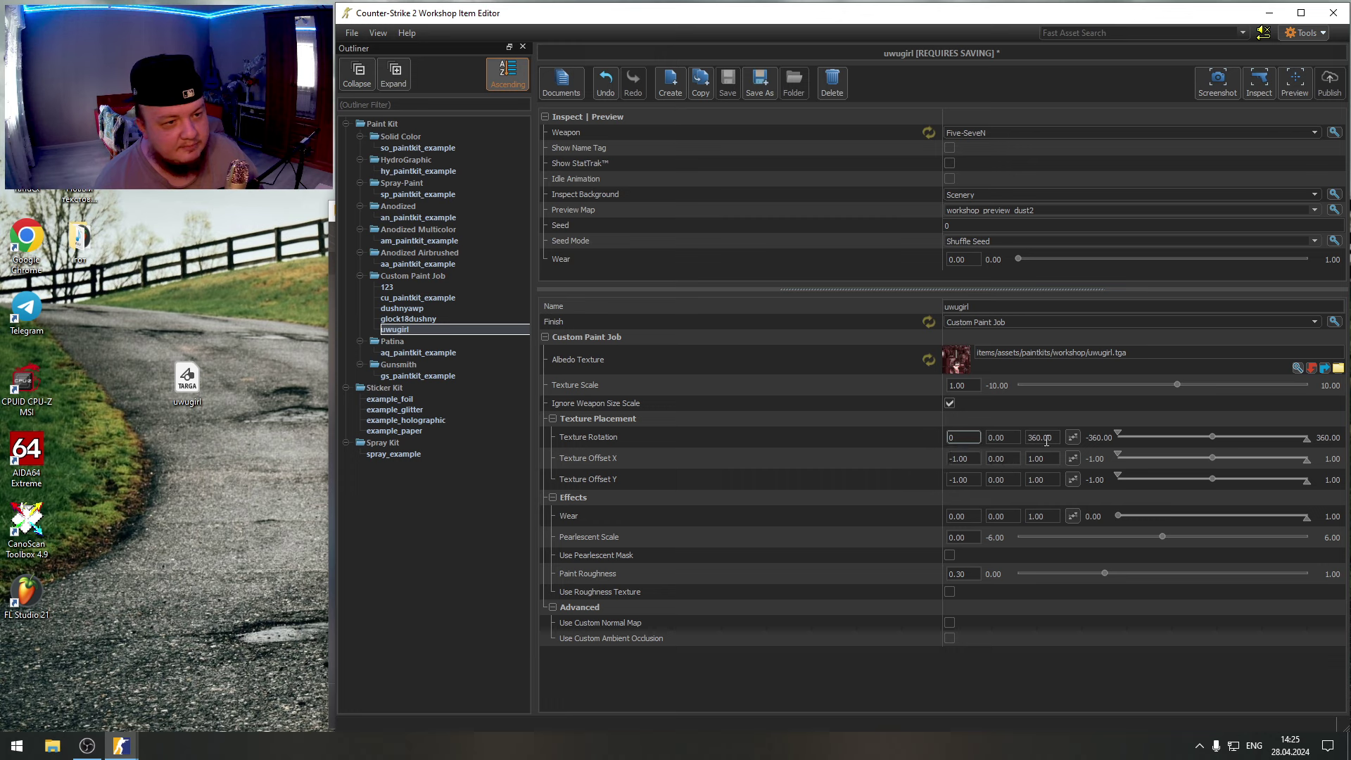
click(1059, 436)
double_click(968, 458)
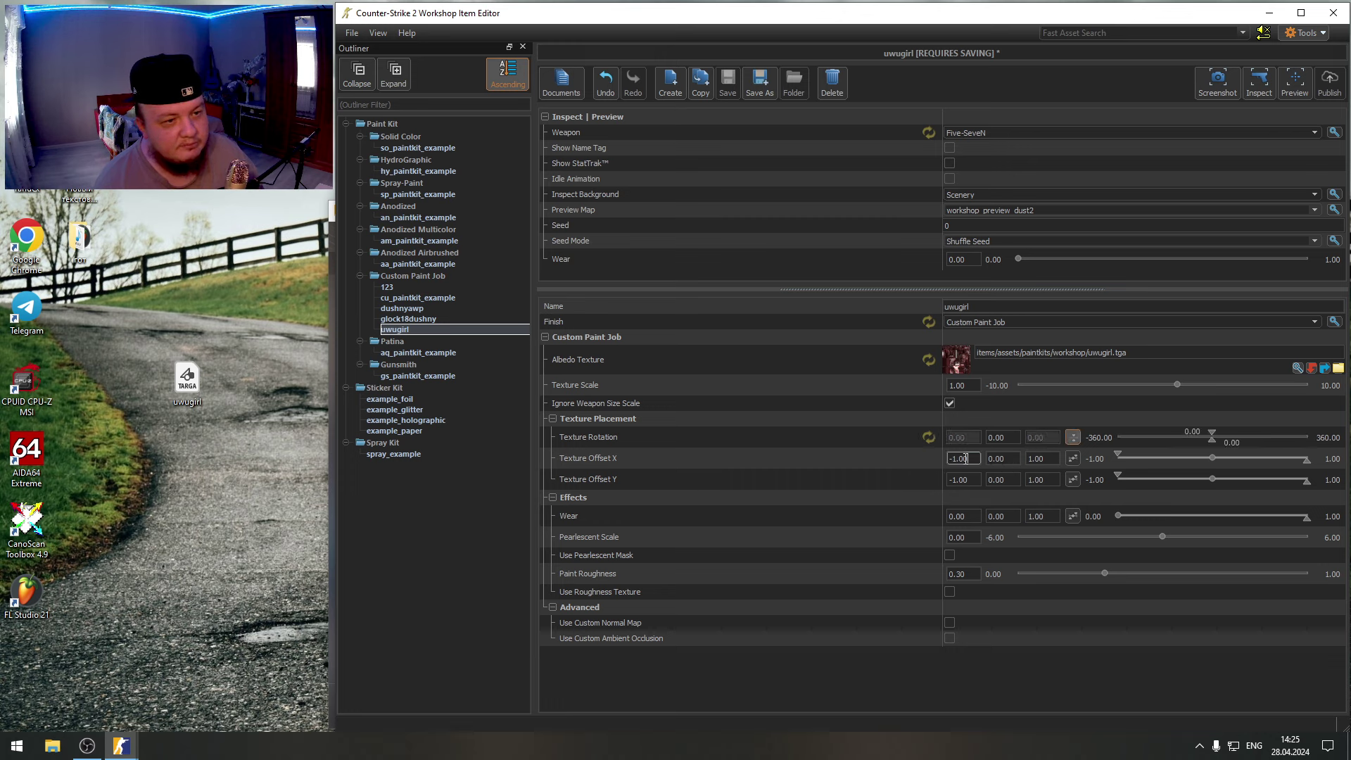
text(0)
click(1031, 459)
text(0)
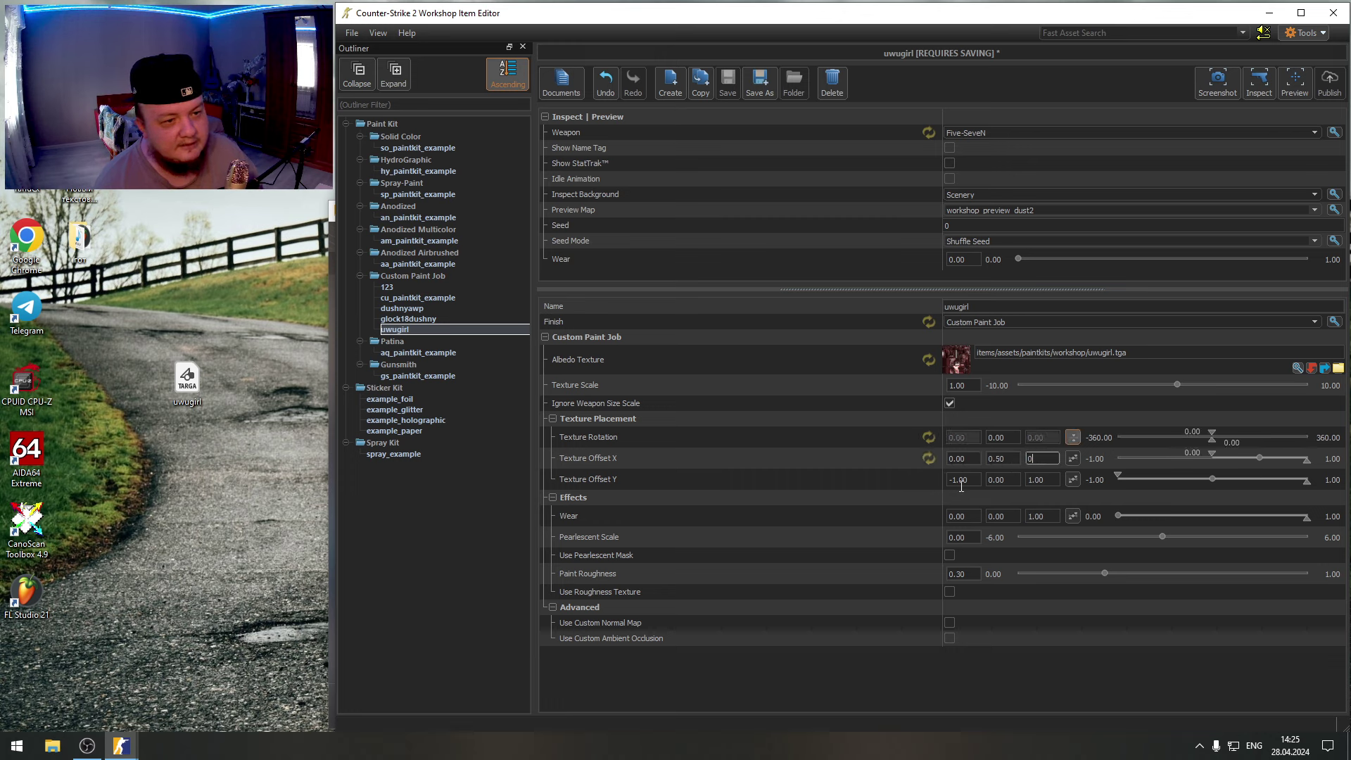
- Set the Texture Offset Y min/max values to 0 and start Save As for the kit
double_click(961, 481)
text(0)
click(1037, 479)
text(0)
click(1043, 503)
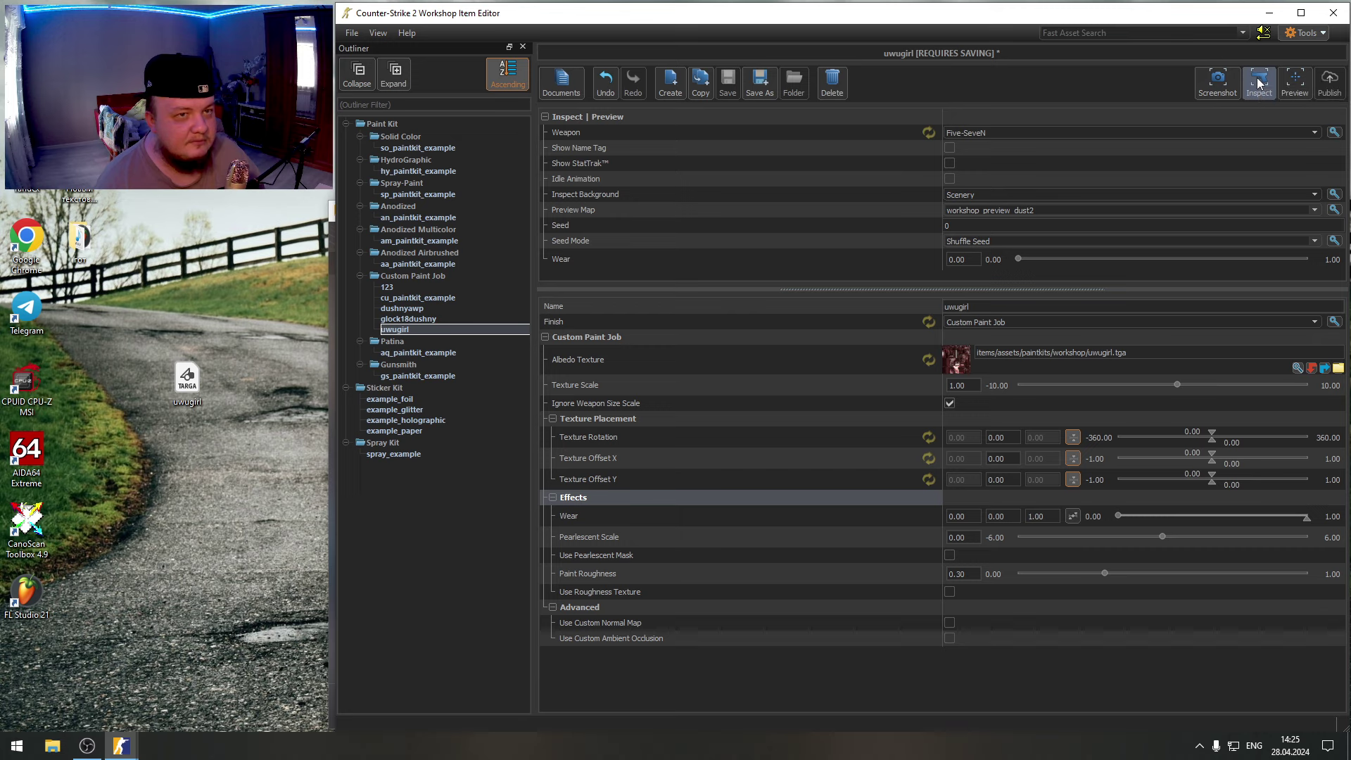
key(ctrl+shift+s)
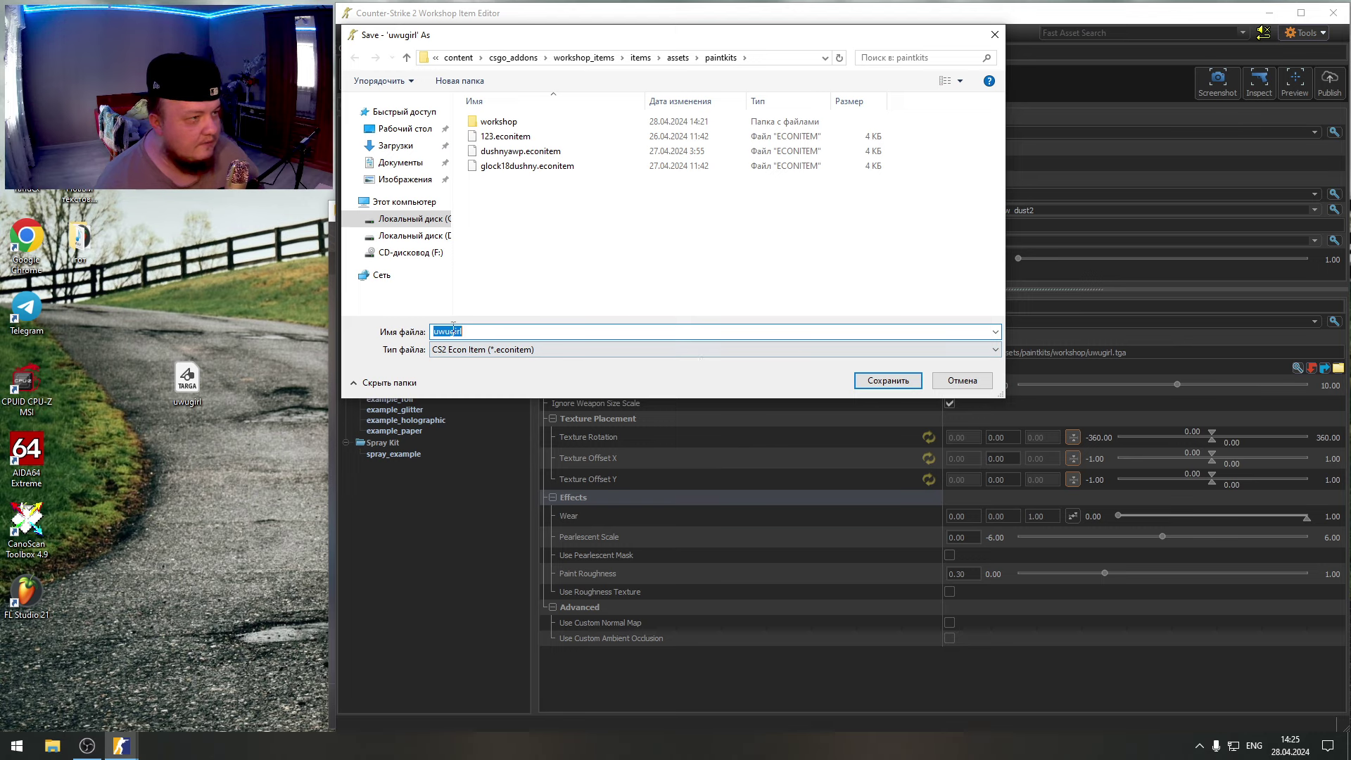
- Confirm the Save As under the name uwugirl as a CS2 Econ Item
click(890, 381)
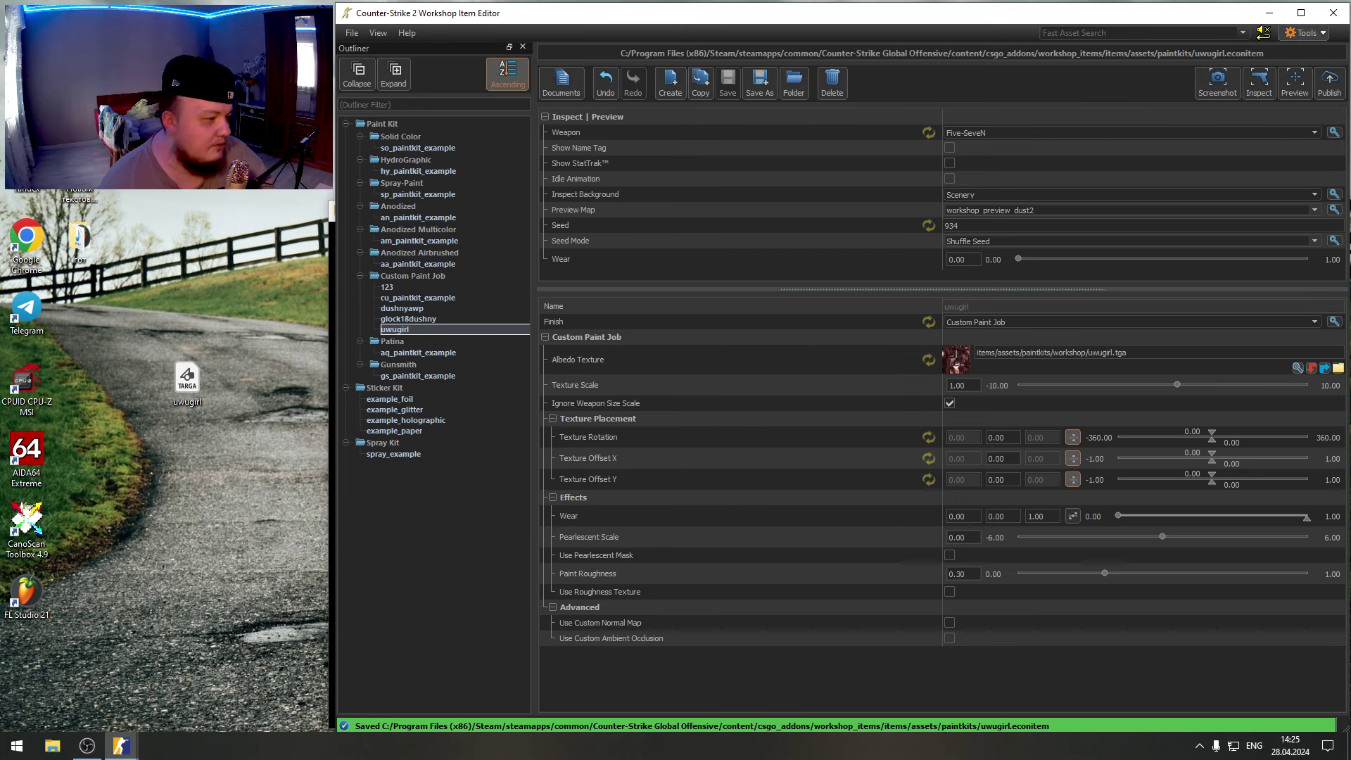
- Rotate the painted Five-SeveN in the CS2 preview, then close inspect for the main menu
mouse_move(120, 746)
click(107, 699)
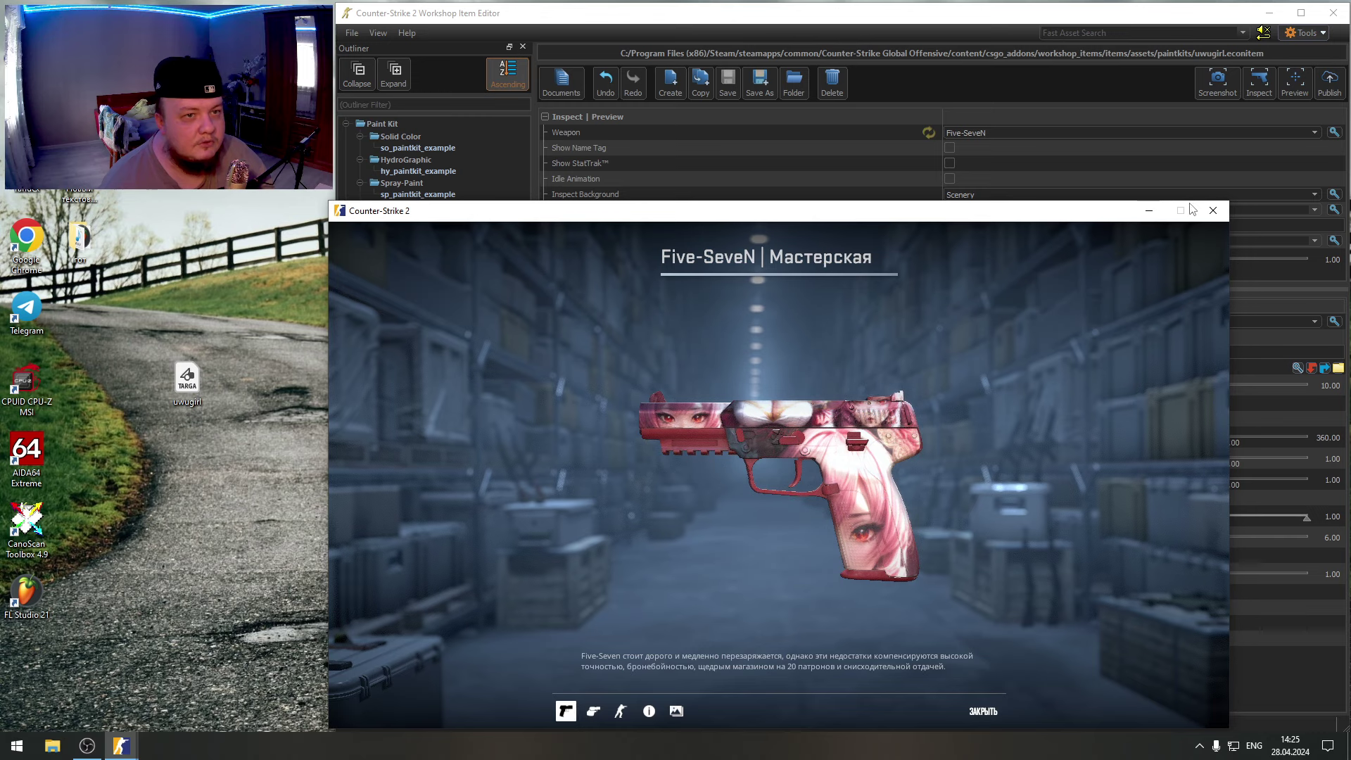
drag(1057, 215, 1081, 136)
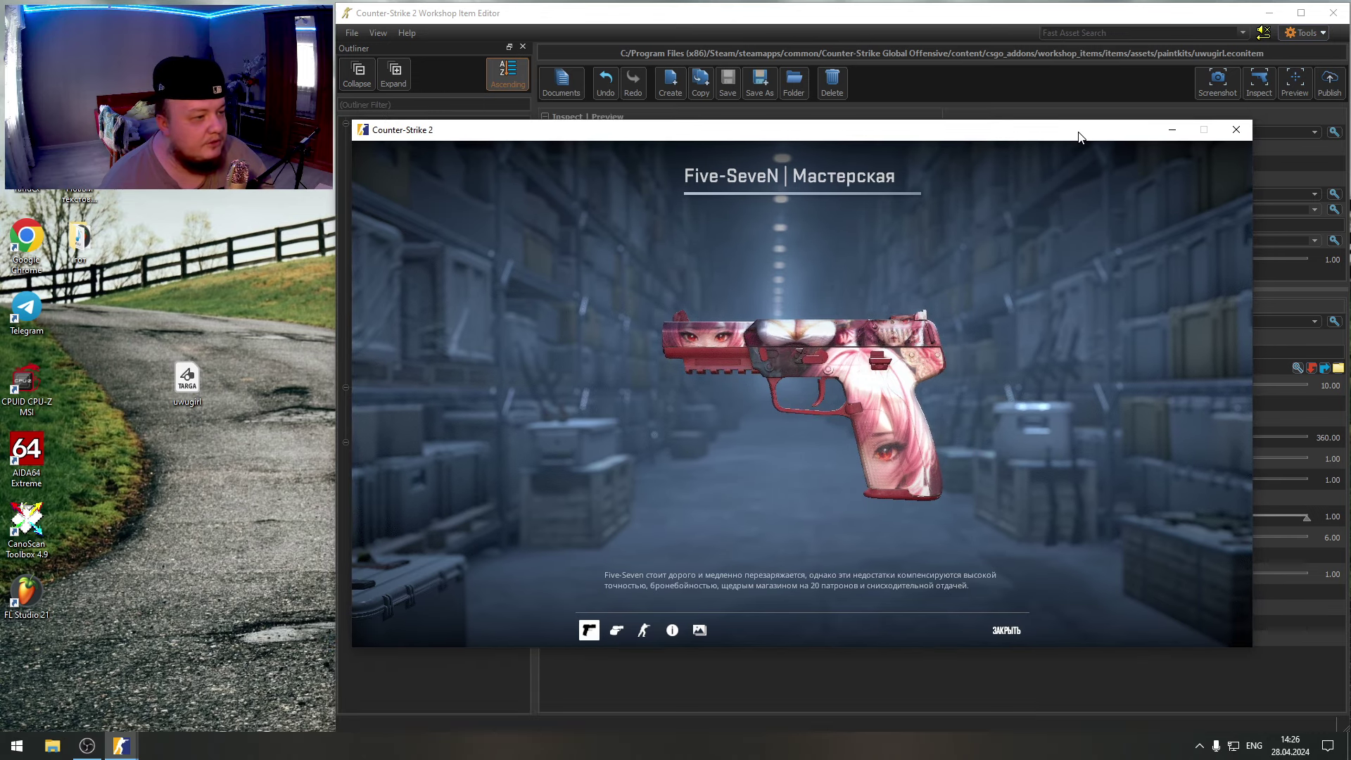
mouse_move(807, 386)
mouse_down()
mouse_move(883, 394)
mouse_move(888, 476)
mouse_move(959, 459)
mouse_move(858, 335)
mouse_move(849, 284)
mouse_move(902, 390)
mouse_move(889, 308)
mouse_move(837, 302)
mouse_move(698, 377)
mouse_move(849, 382)
mouse_move(628, 358)
mouse_move(555, 286)
mouse_move(615, 392)
mouse_move(580, 521)
mouse_move(670, 418)
mouse_move(755, 385)
mouse_move(1027, 396)
mouse_move(887, 356)
mouse_move(930, 264)
mouse_move(872, 413)
mouse_move(966, 454)
mouse_move(925, 499)
mouse_move(773, 475)
mouse_move(770, 406)
mouse_move(898, 407)
mouse_move(876, 441)
mouse_move(832, 450)
mouse_up()
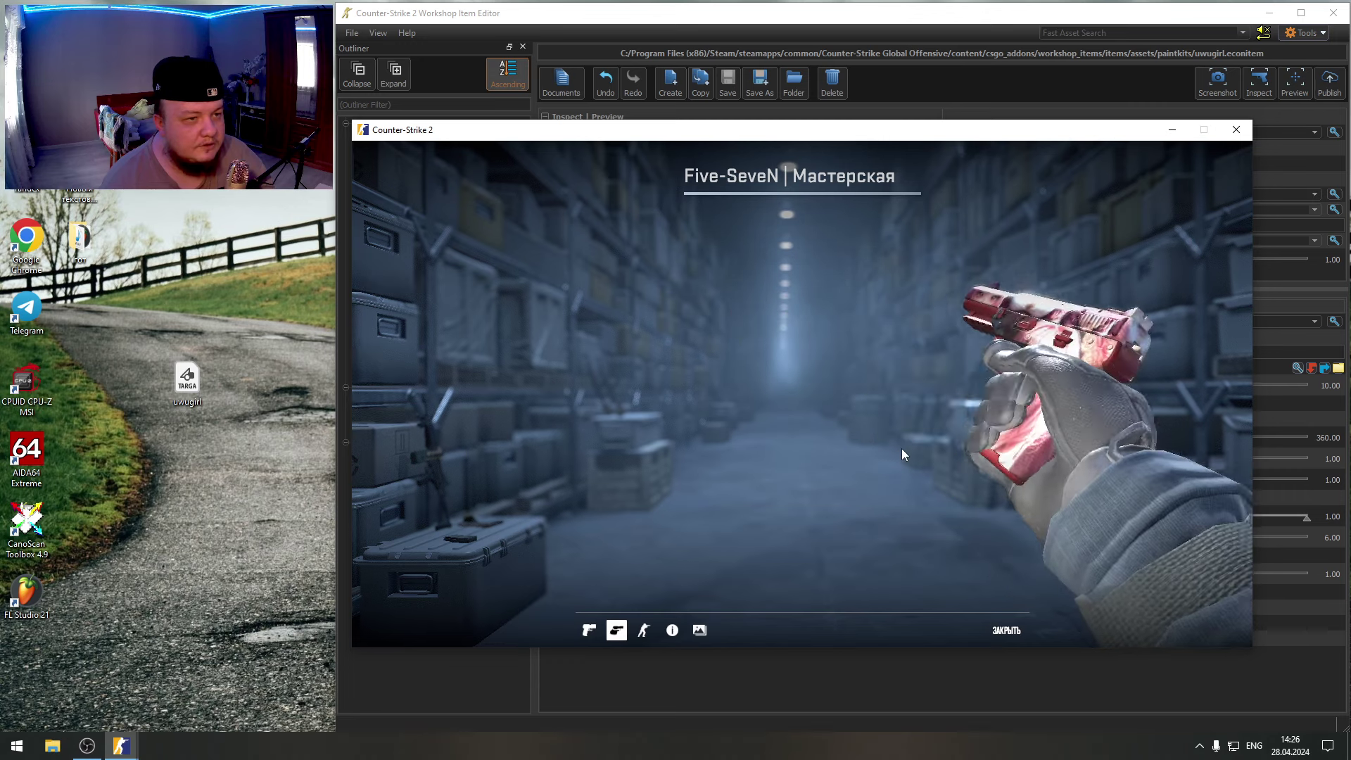
click(1007, 632)
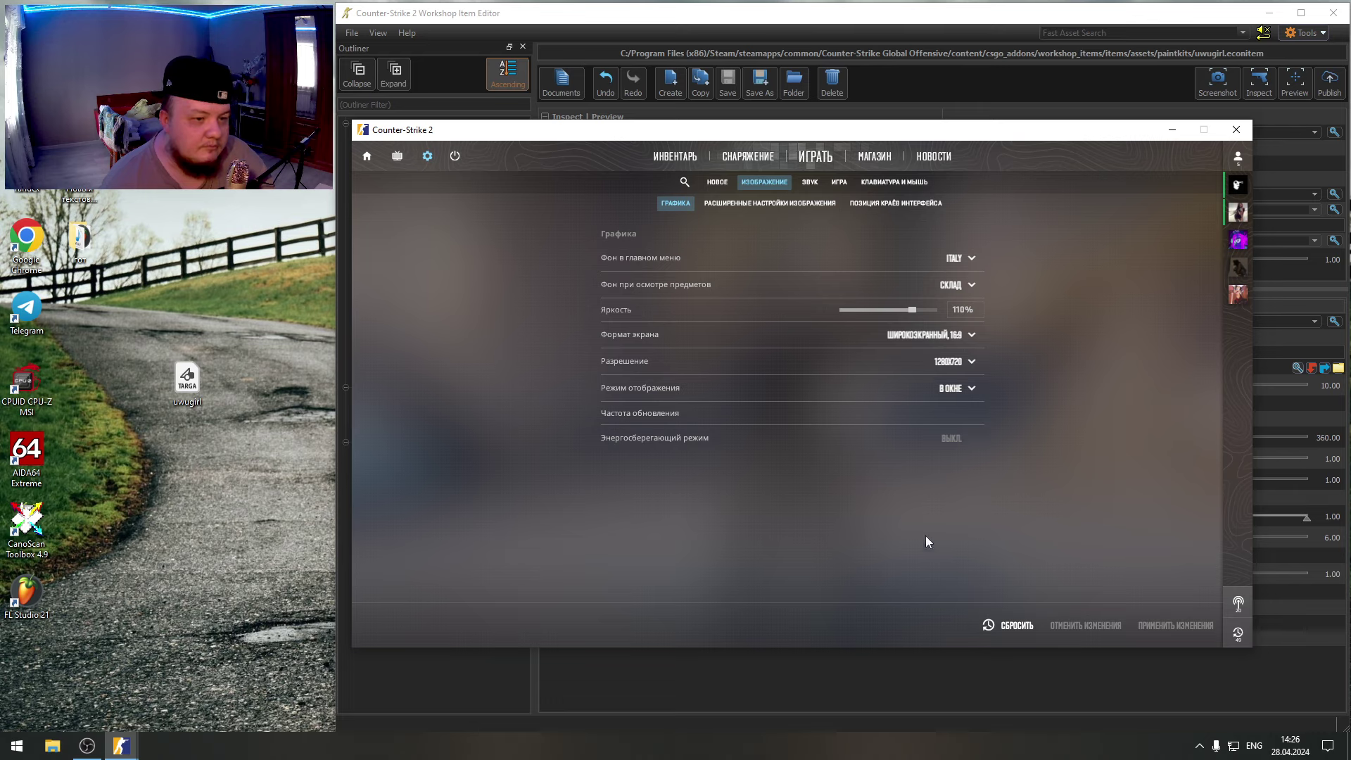
click(368, 159)
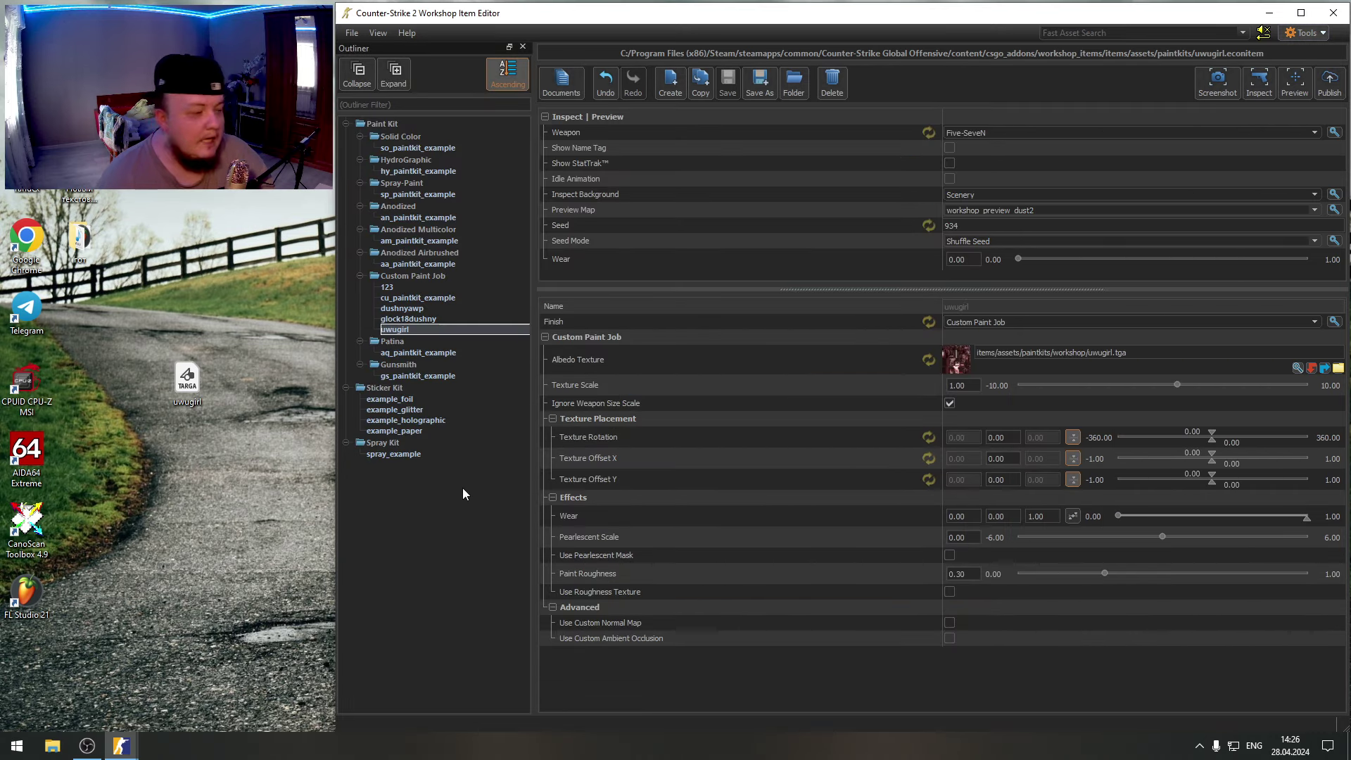
- Re-inspect the Five-SeveN with a new seed and capture screenshot workshop_0000
click(1259, 81)
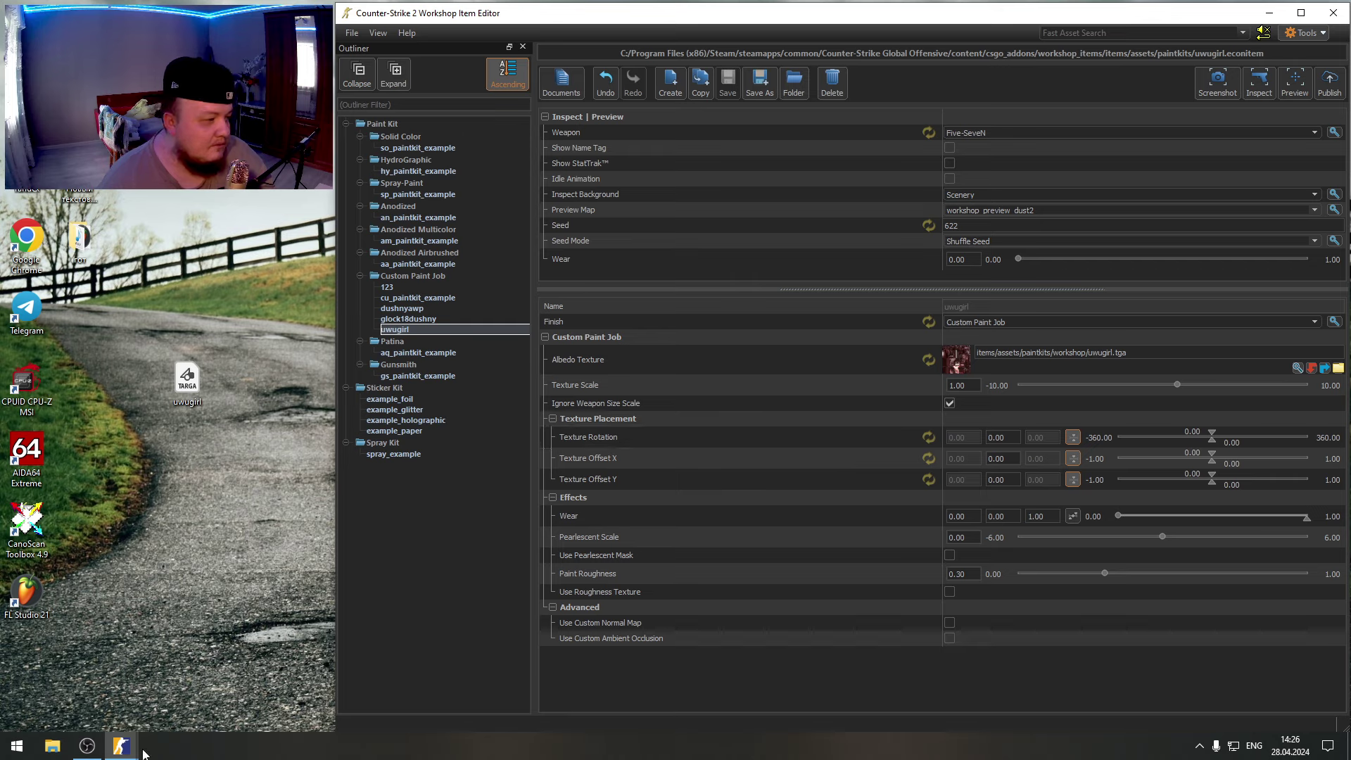
mouse_move(136, 749)
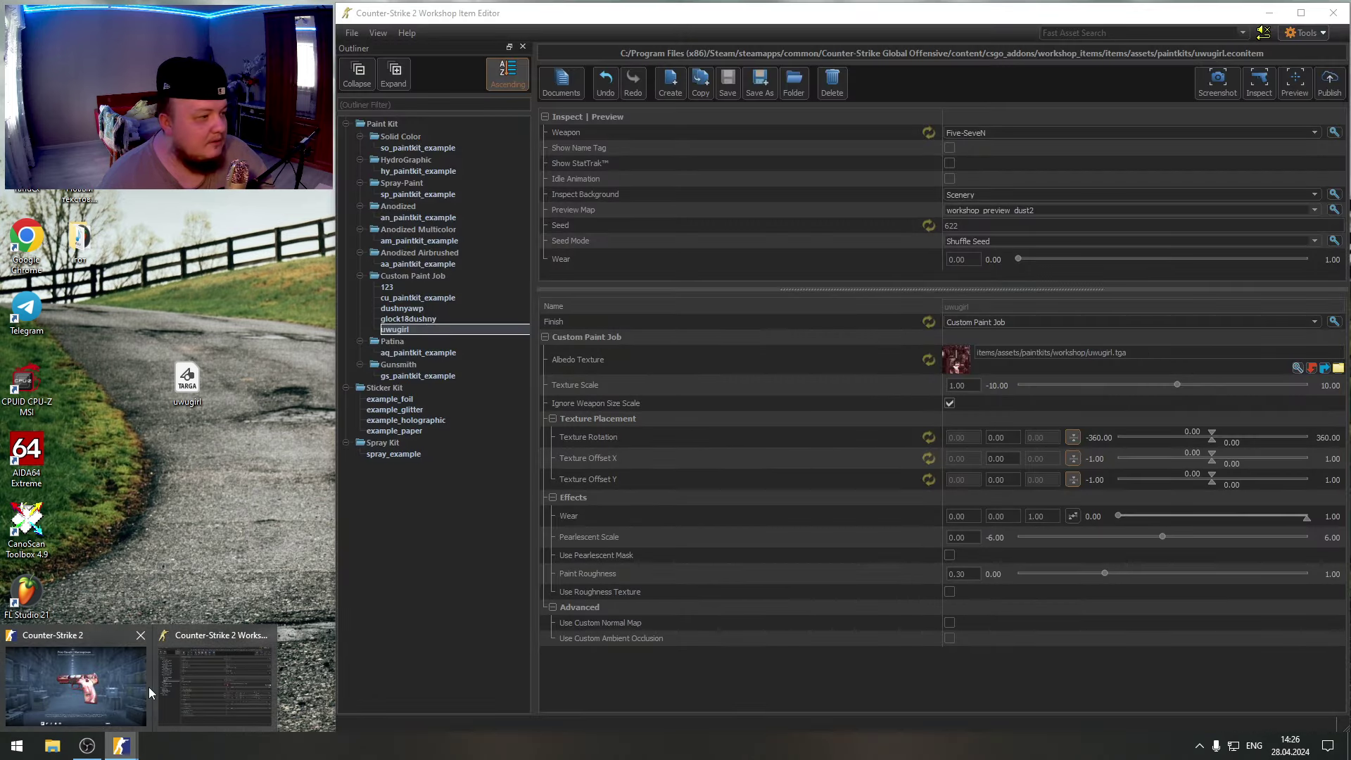
click(78, 679)
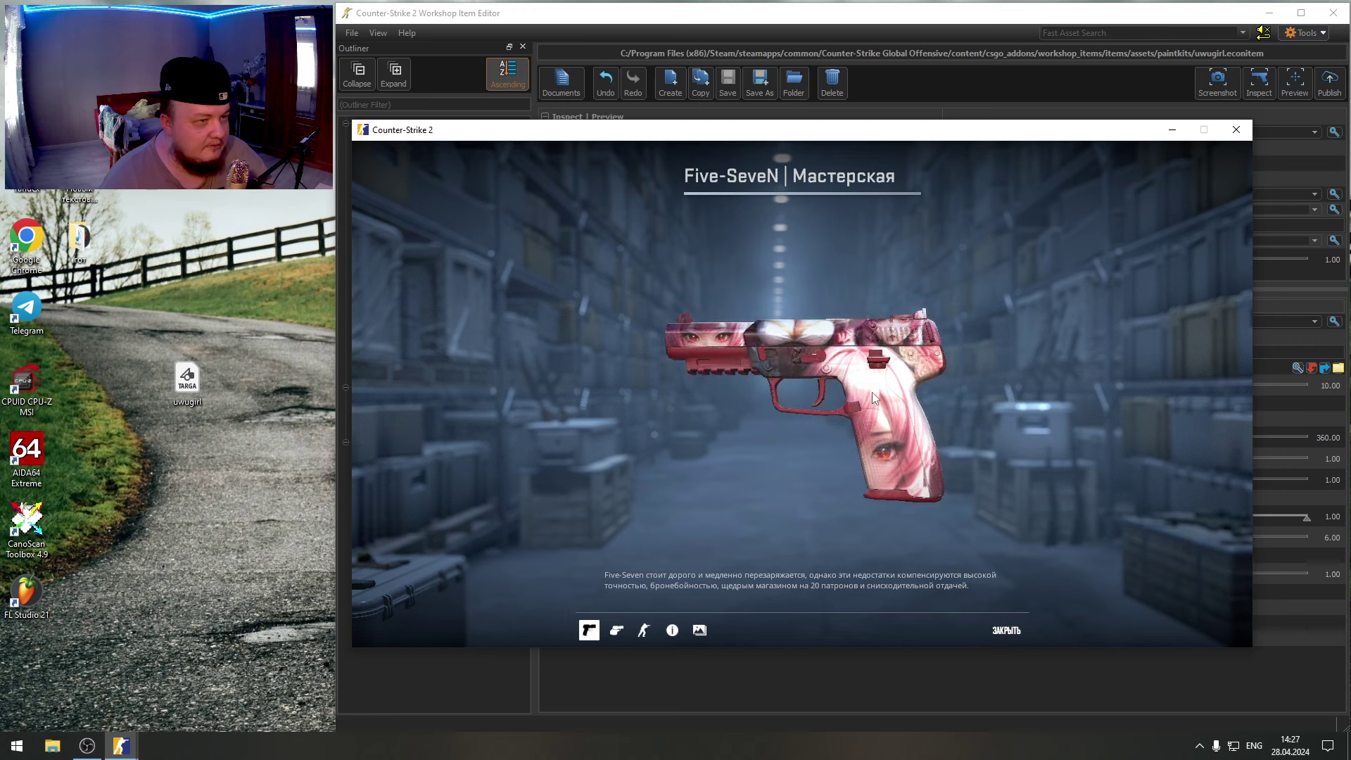
click(1220, 86)
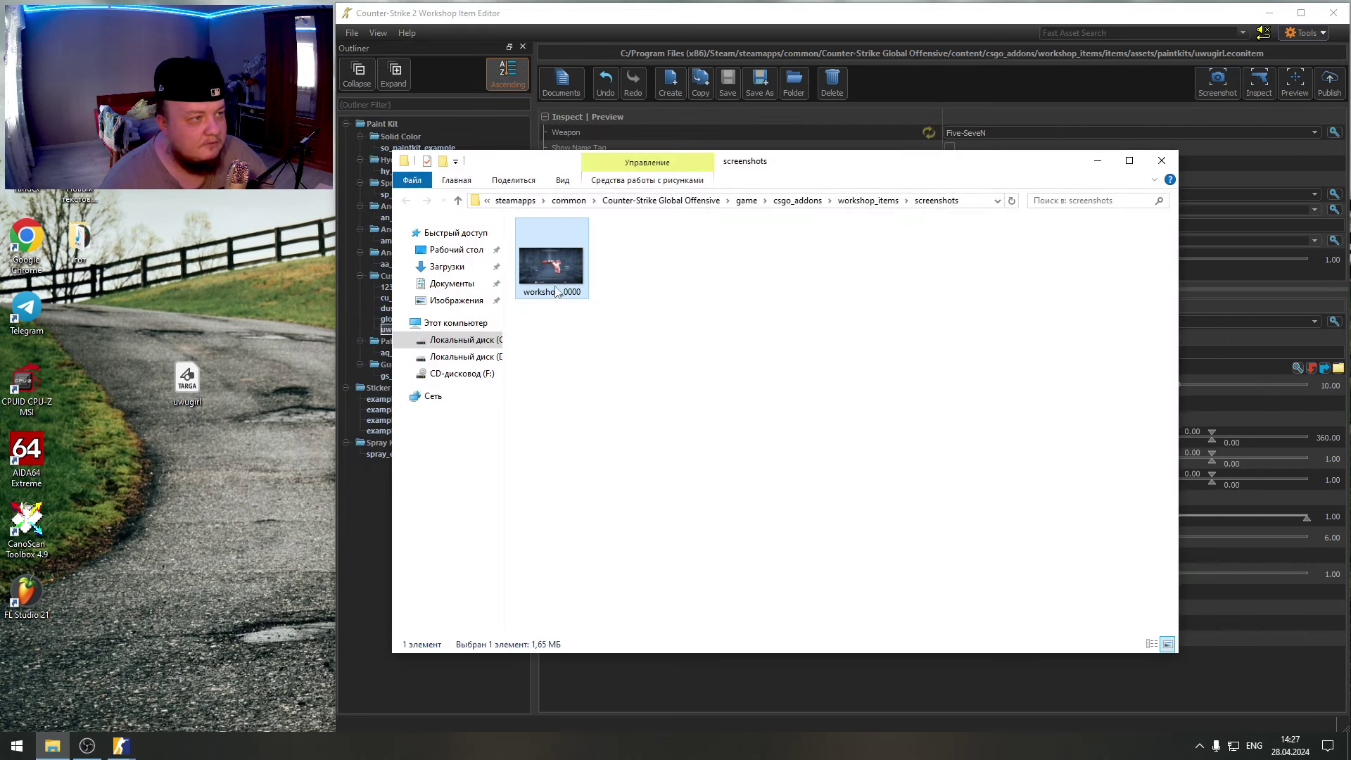
click(1162, 161)
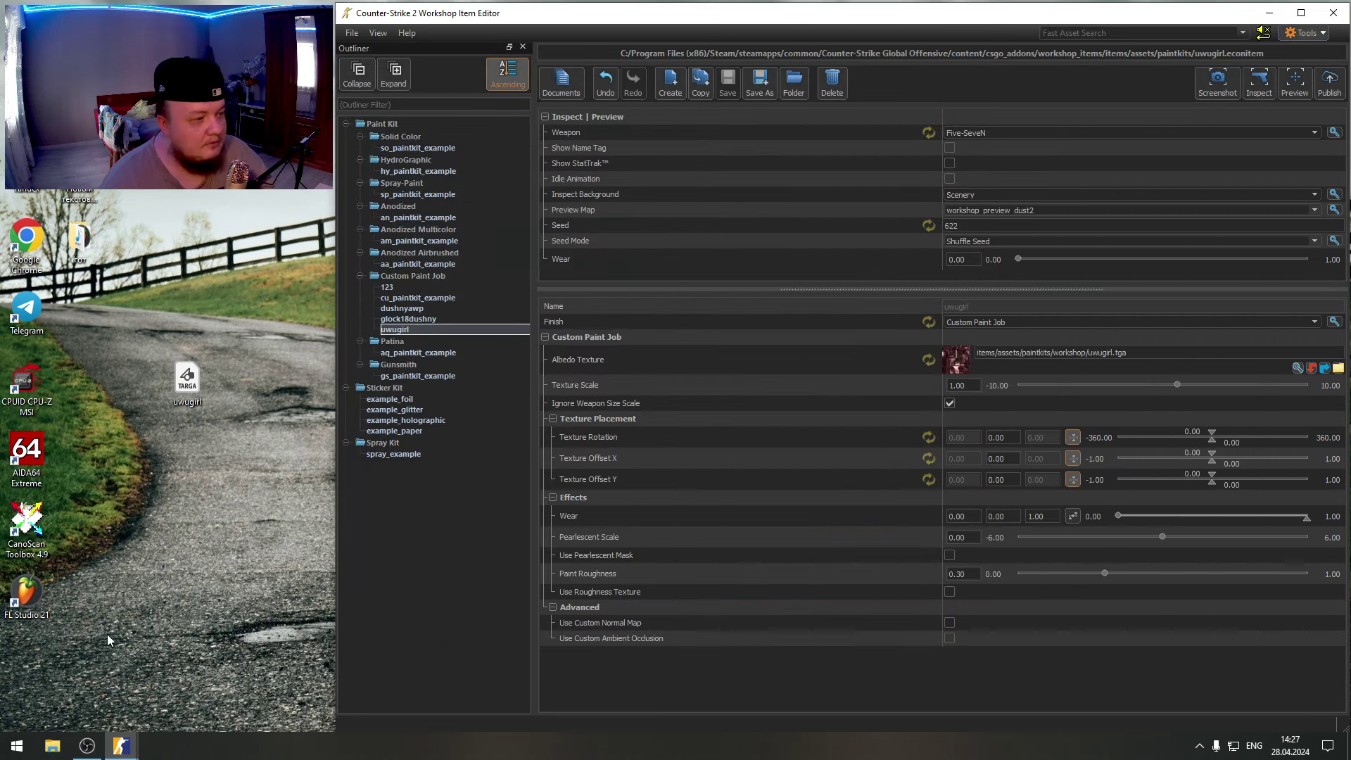
- Rotate the pistol to a new angle and capture a preview screenshot
mouse_move(126, 752)
click(105, 711)
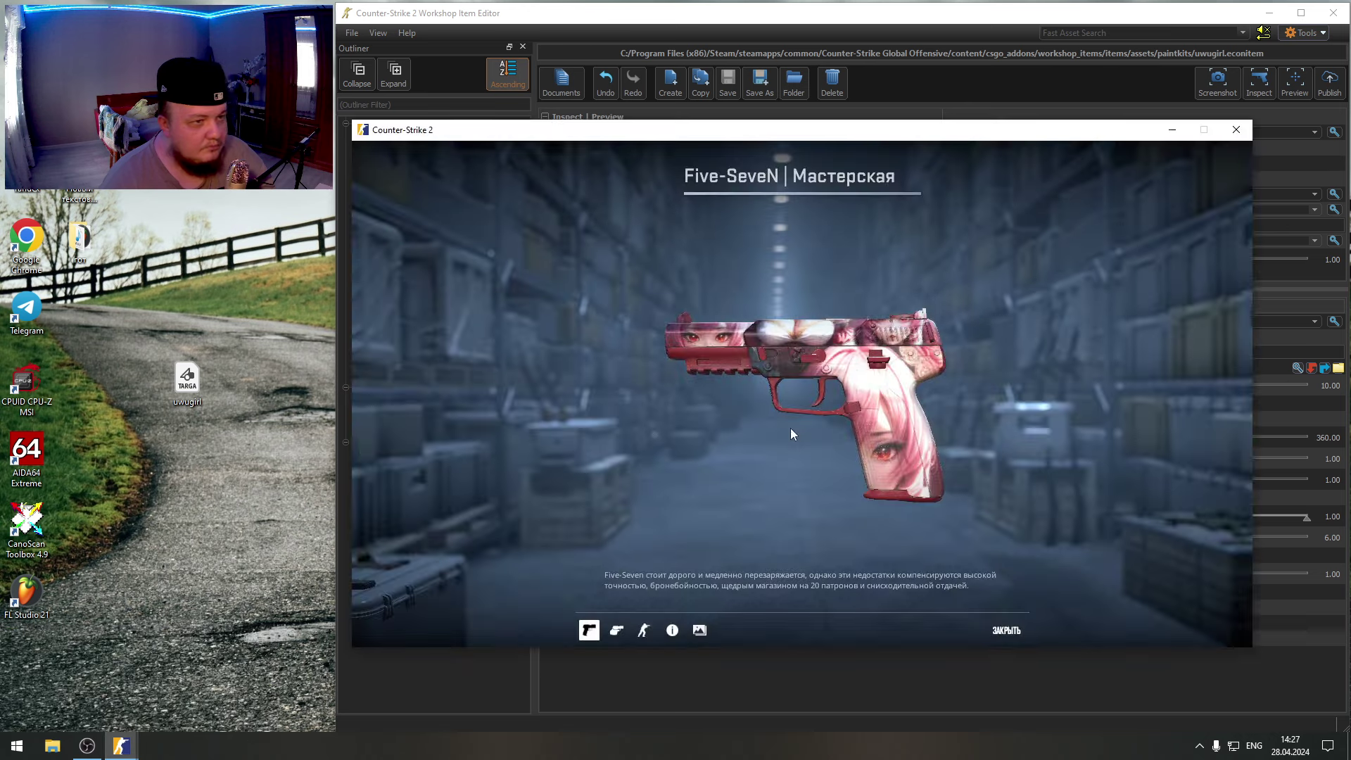
drag(846, 390, 656, 406)
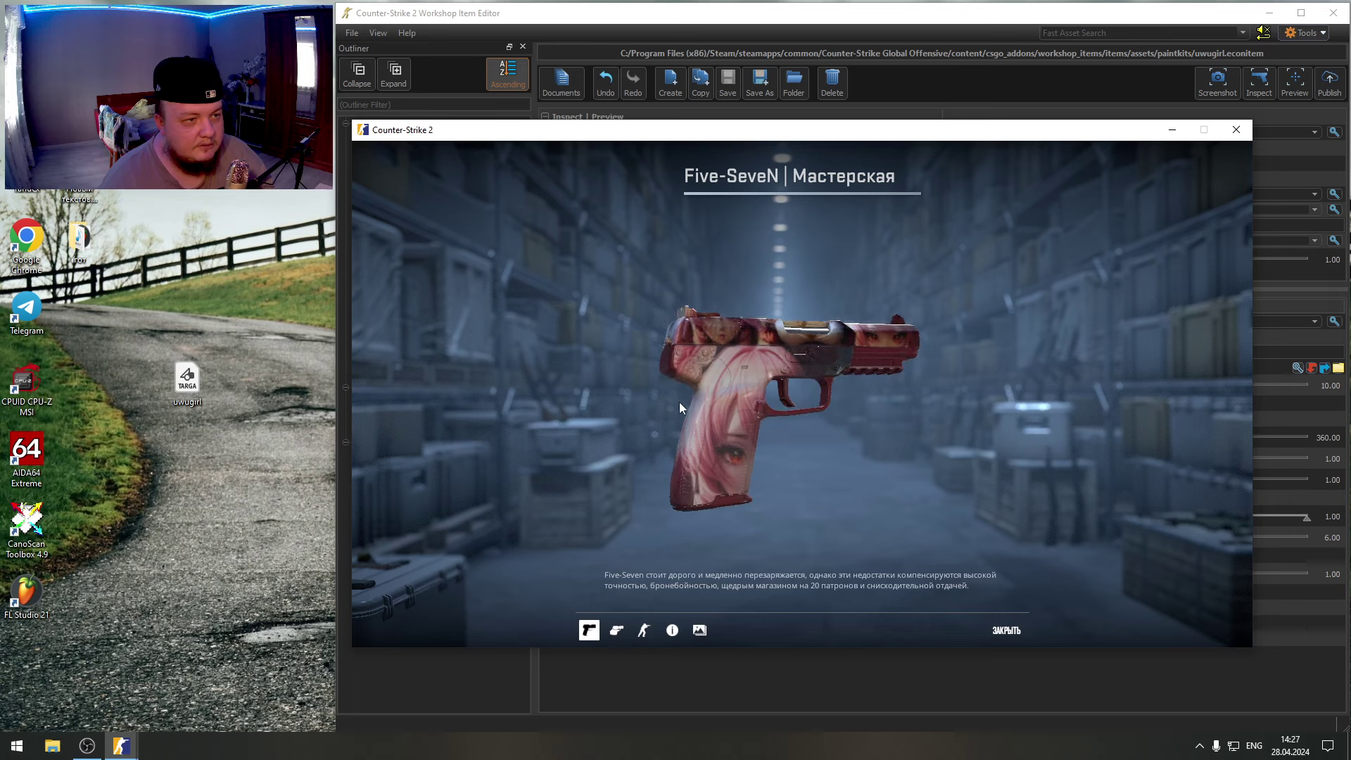
mouse_move(679, 403)
mouse_down()
mouse_move(715, 406)
mouse_move(625, 386)
mouse_move(616, 424)
mouse_up()
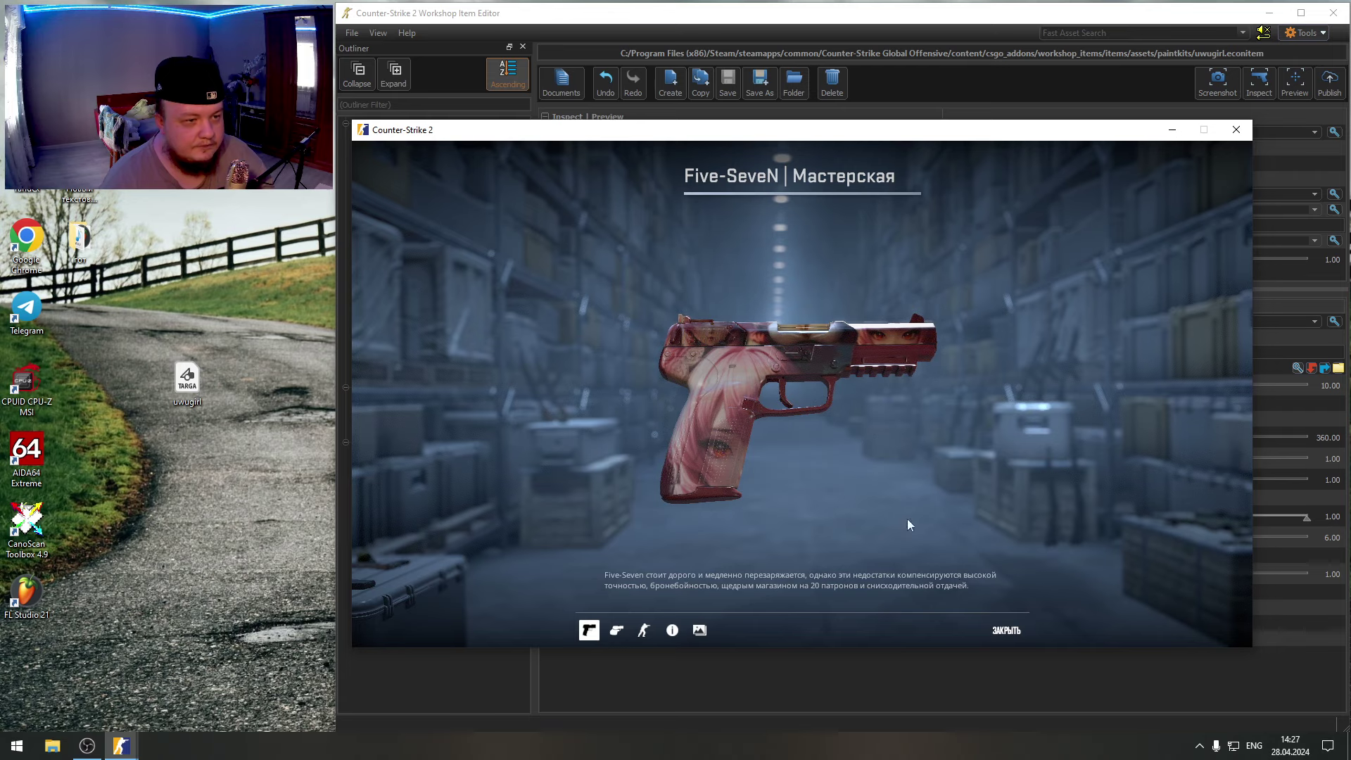
click(1236, 129)
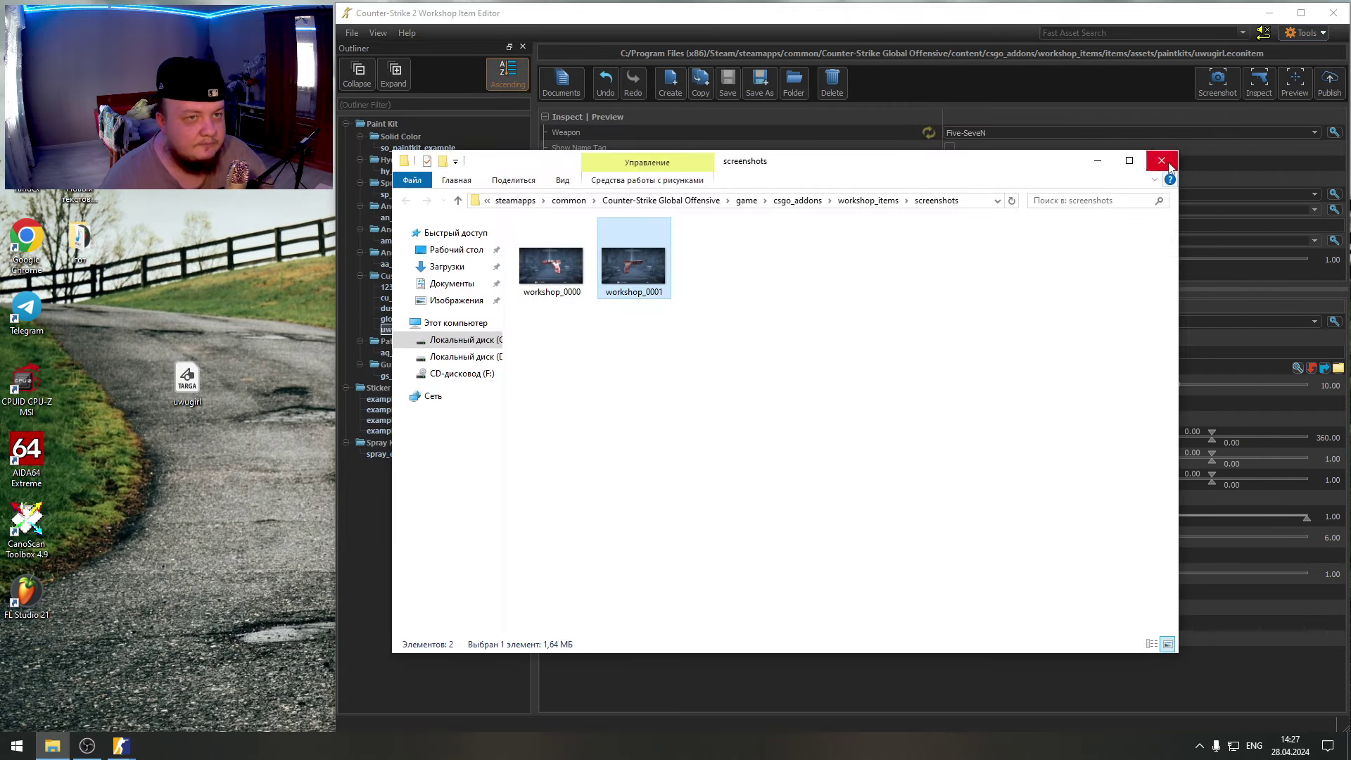
click(1161, 162)
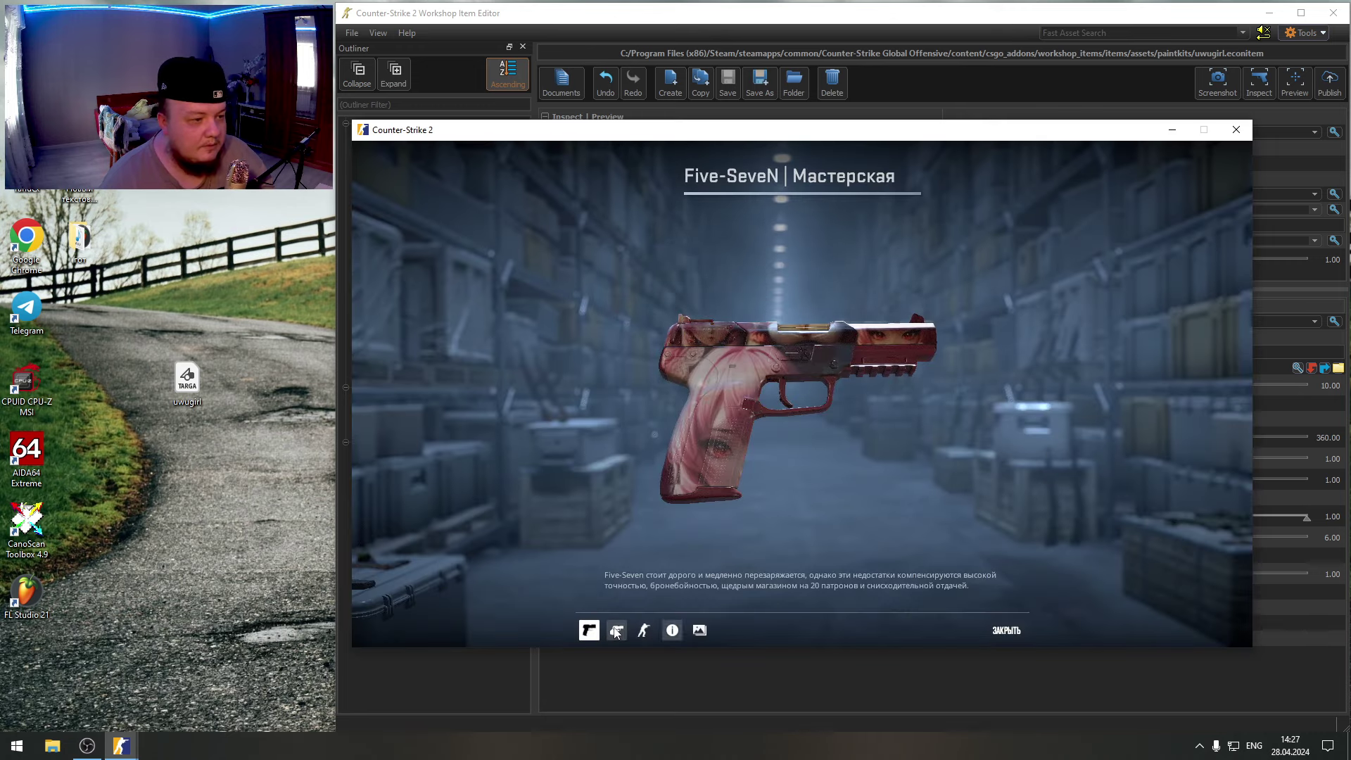
- Capture a screenshot of the first-person held-weapon view
click(616, 631)
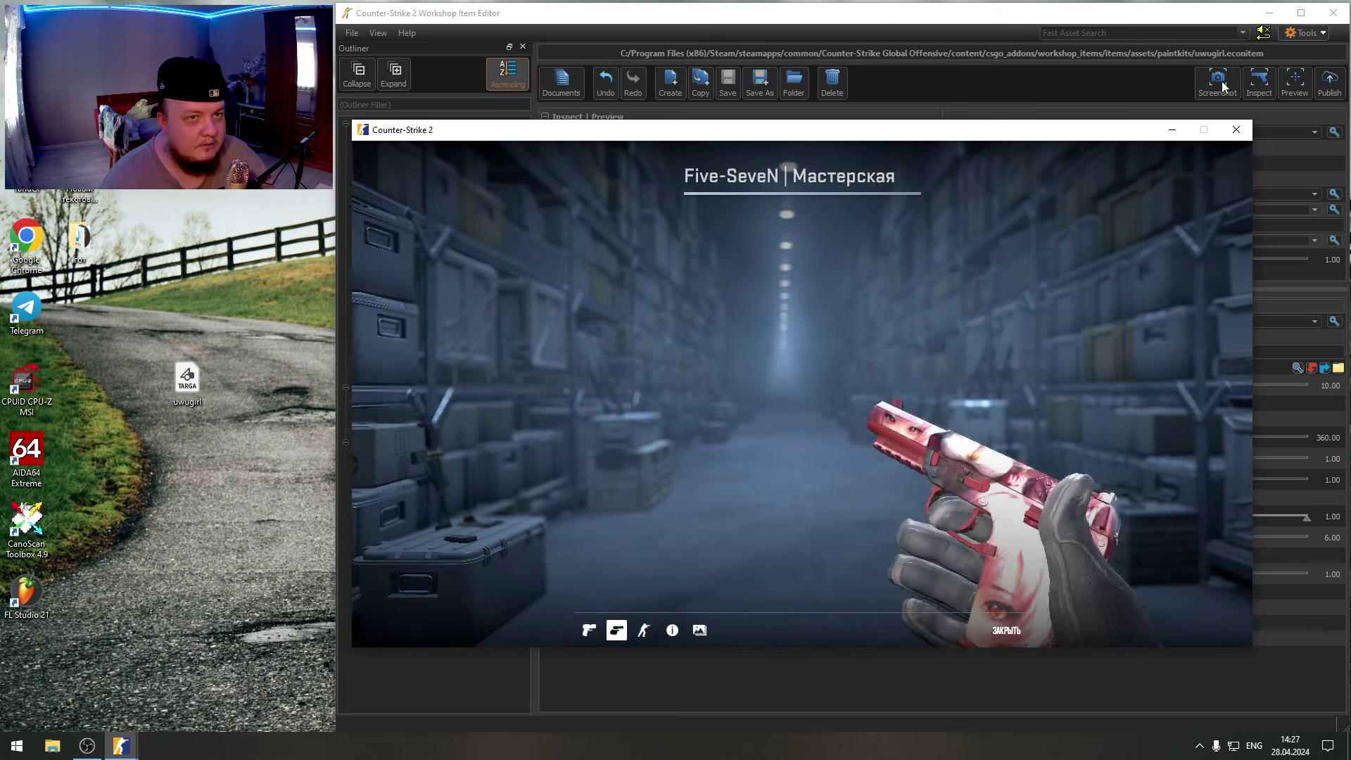
click(1223, 86)
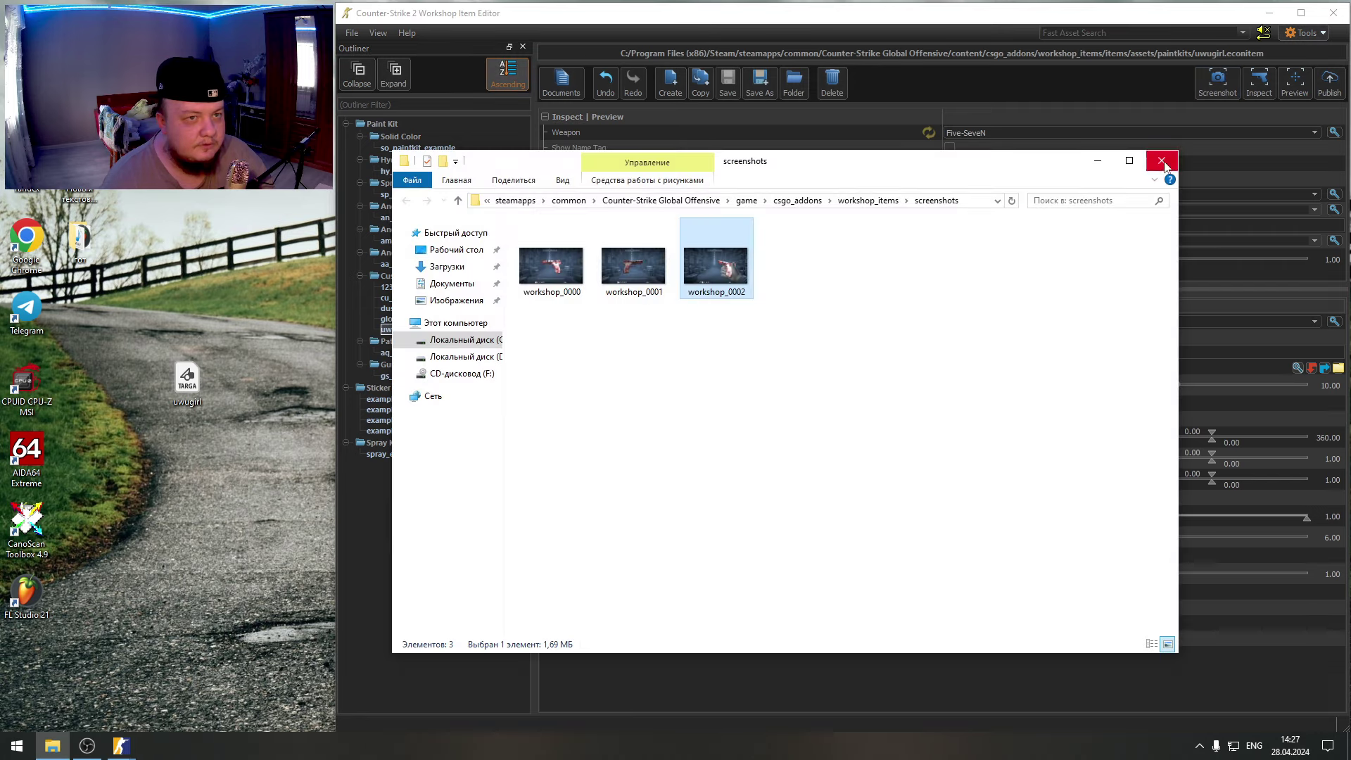
click(1221, 83)
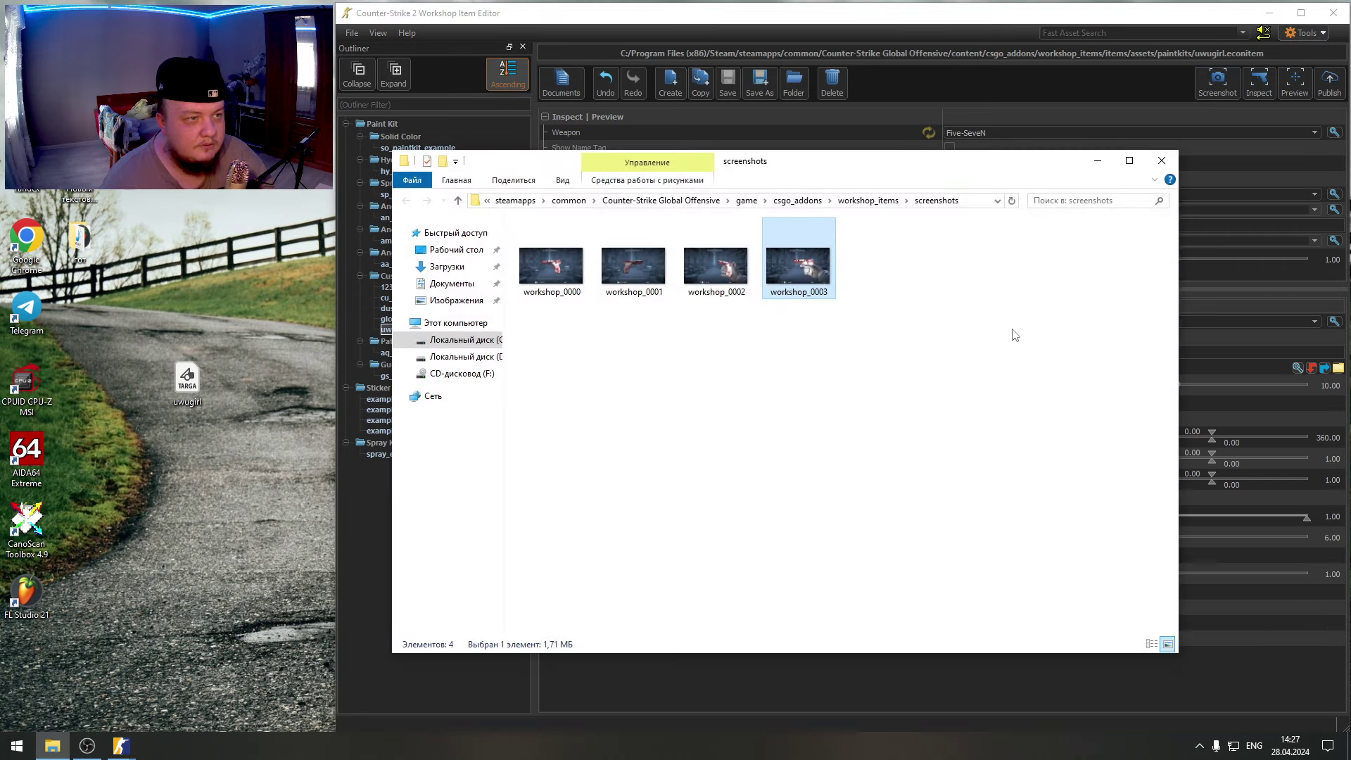
- Capture a fifth screenshot, workshop_0004, and close the screenshots folder
click(1213, 99)
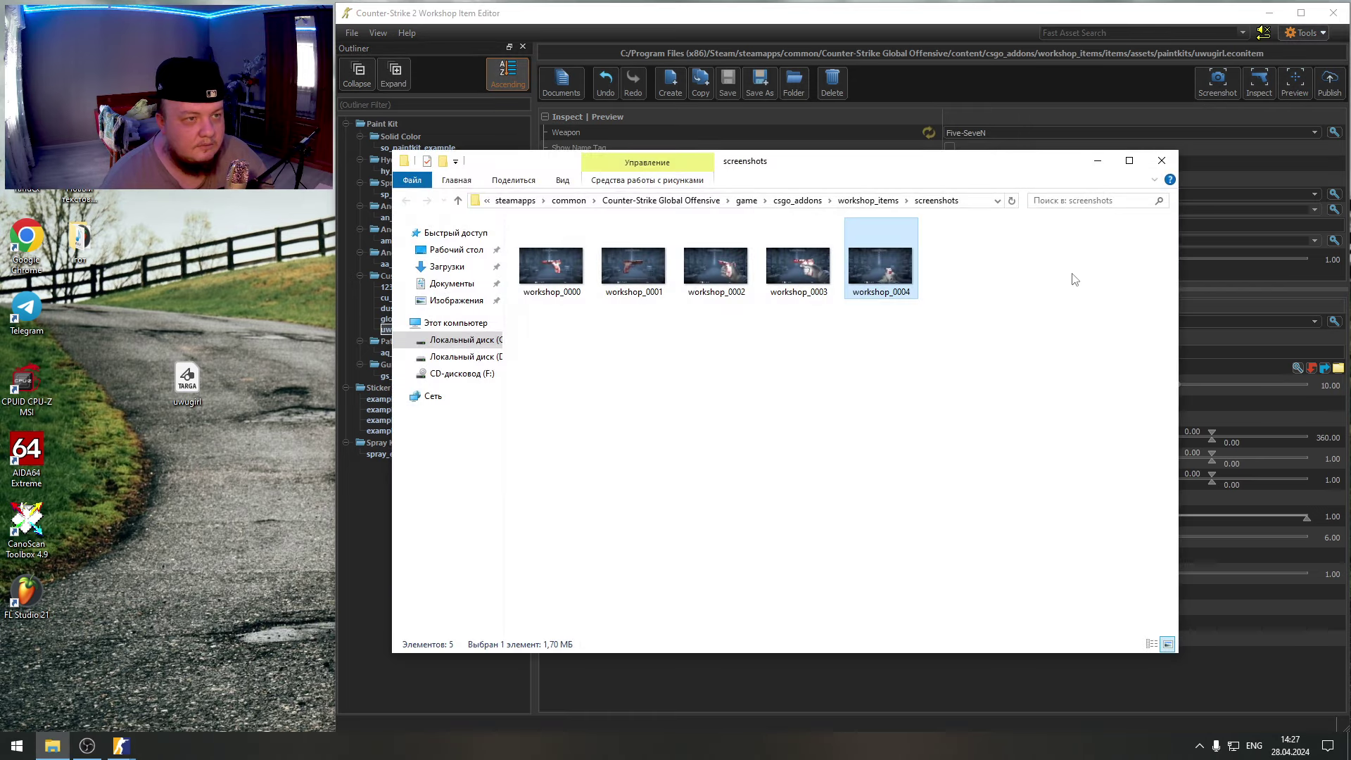
click(1162, 160)
- Close the CS2 inspect view, return to the editor and relaunch the paint kit Preview
mouse_move(120, 745)
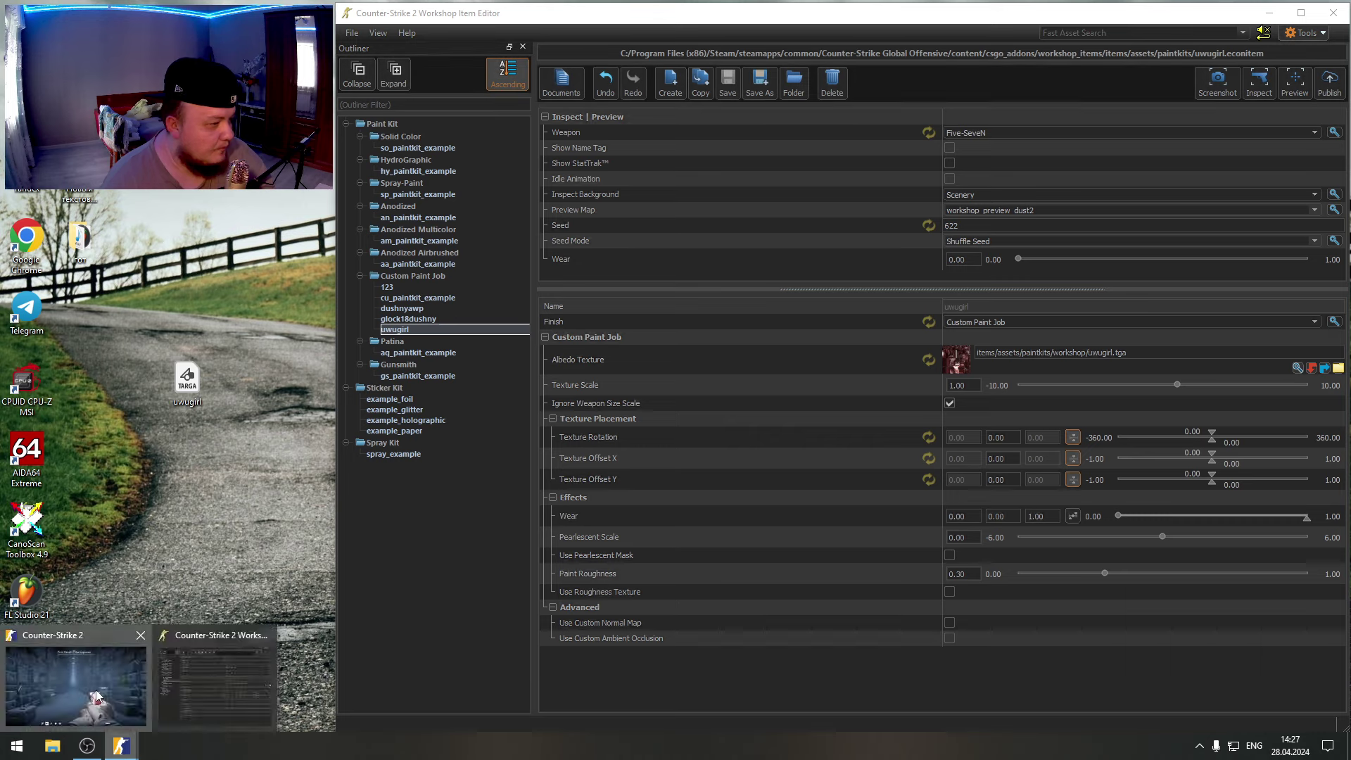
click(71, 679)
click(997, 632)
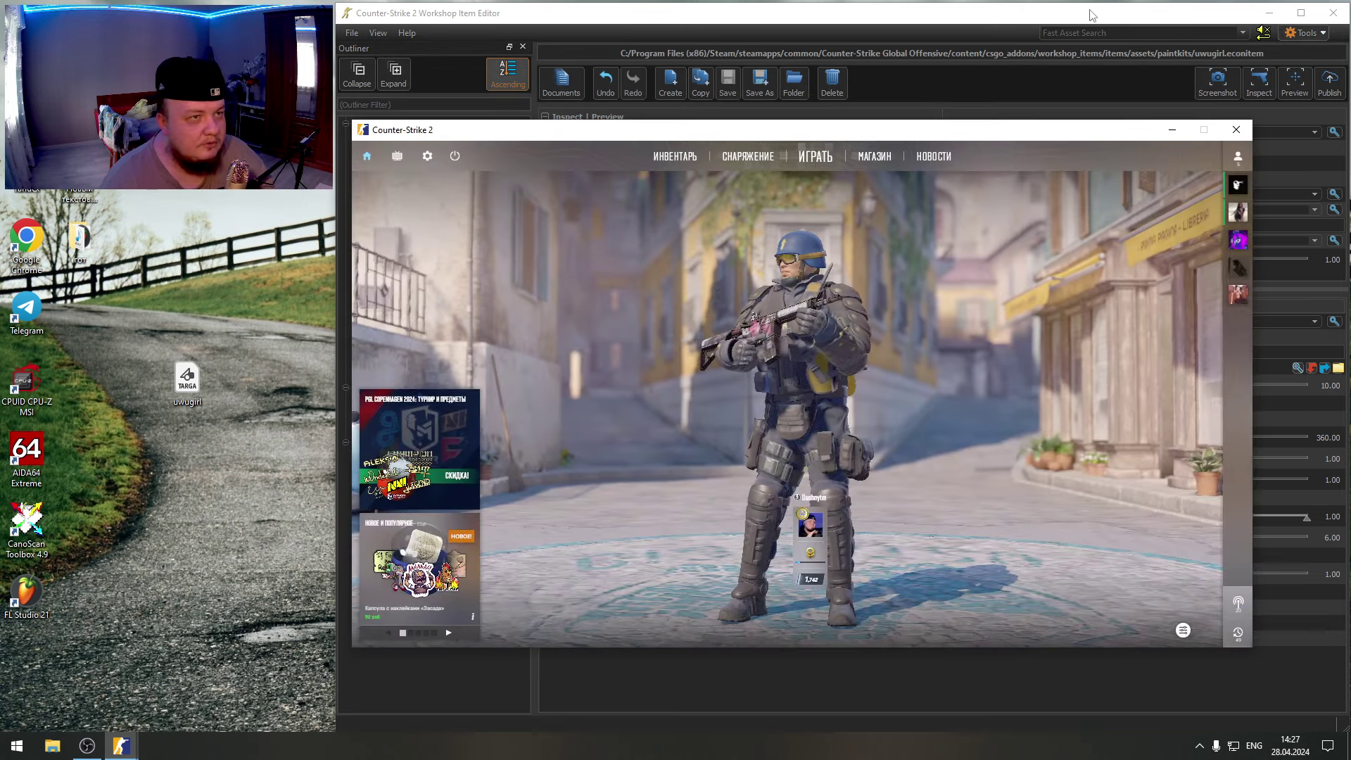
click(1166, 18)
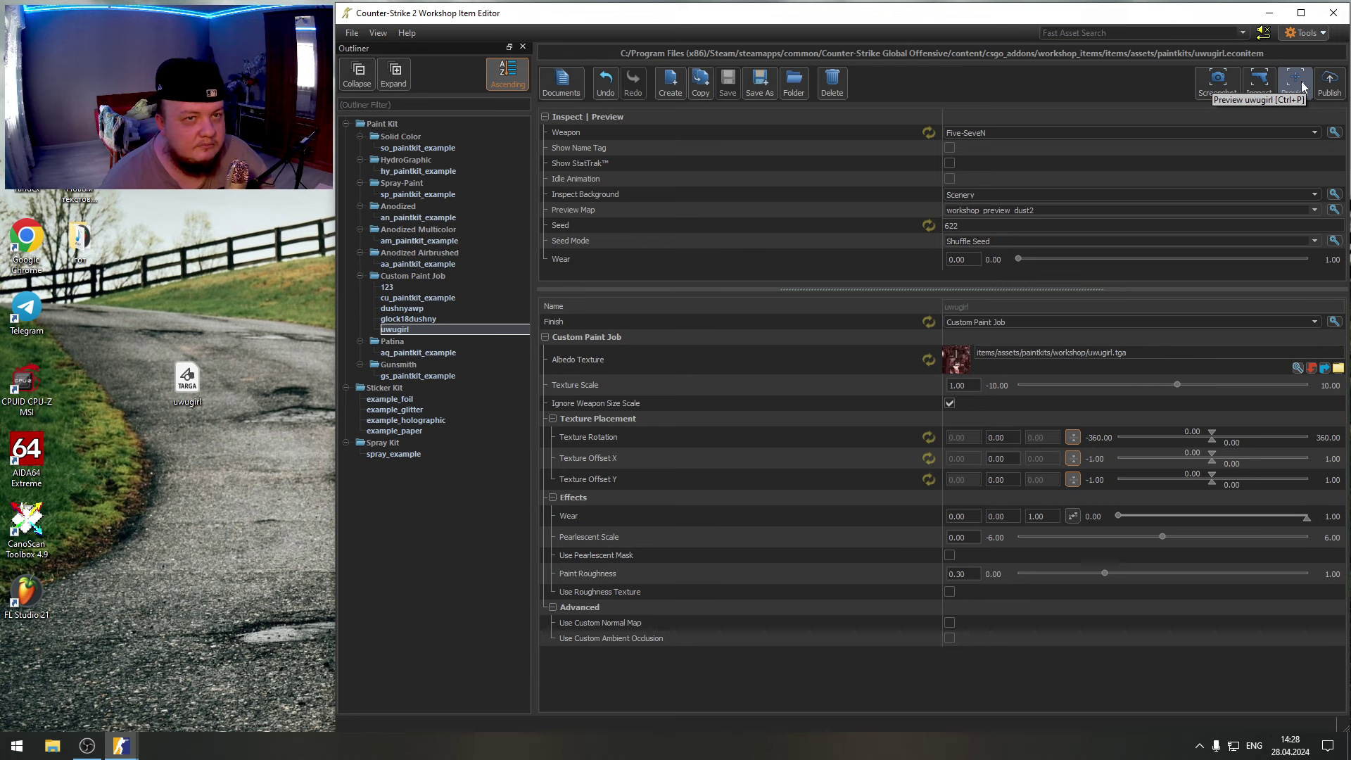
click(1292, 85)
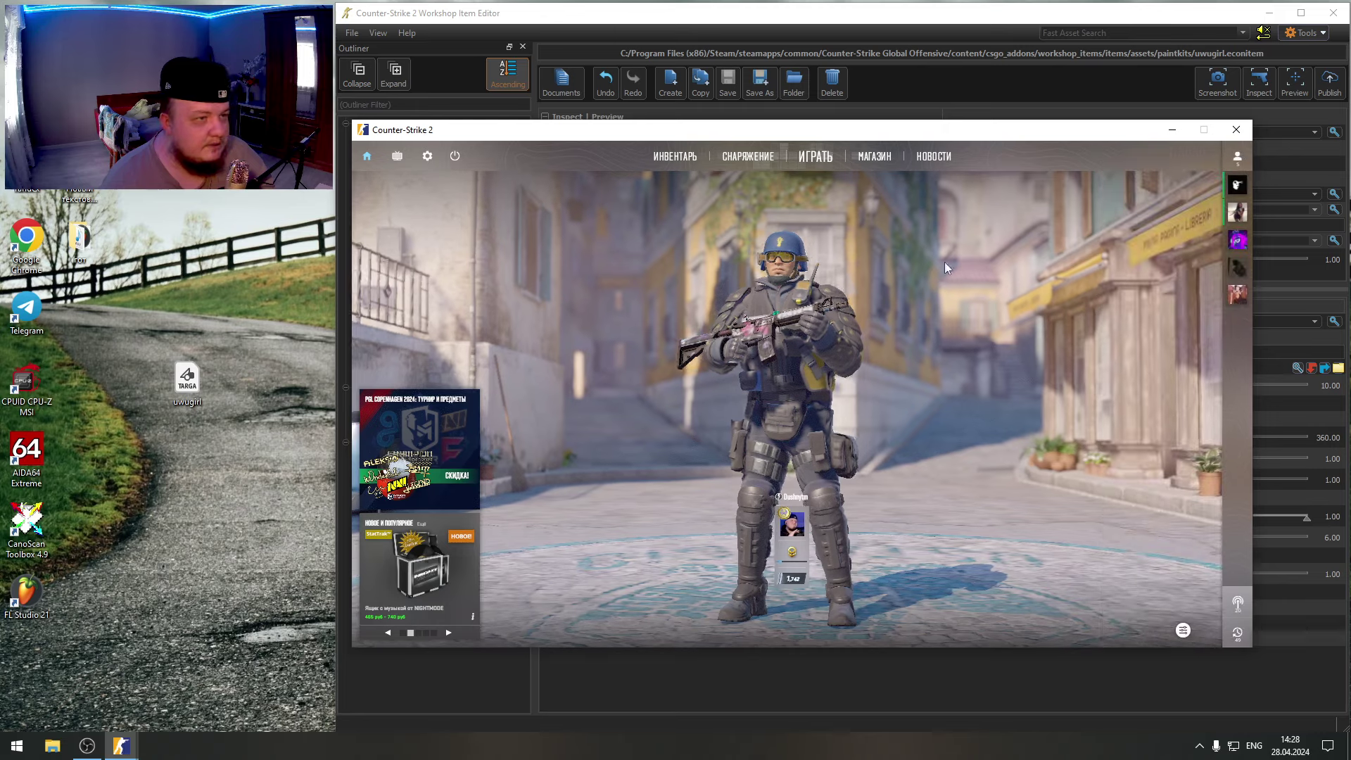
- Try 4:3 aspect ratio at 1280x1024 in windowed mode and apply it
click(428, 156)
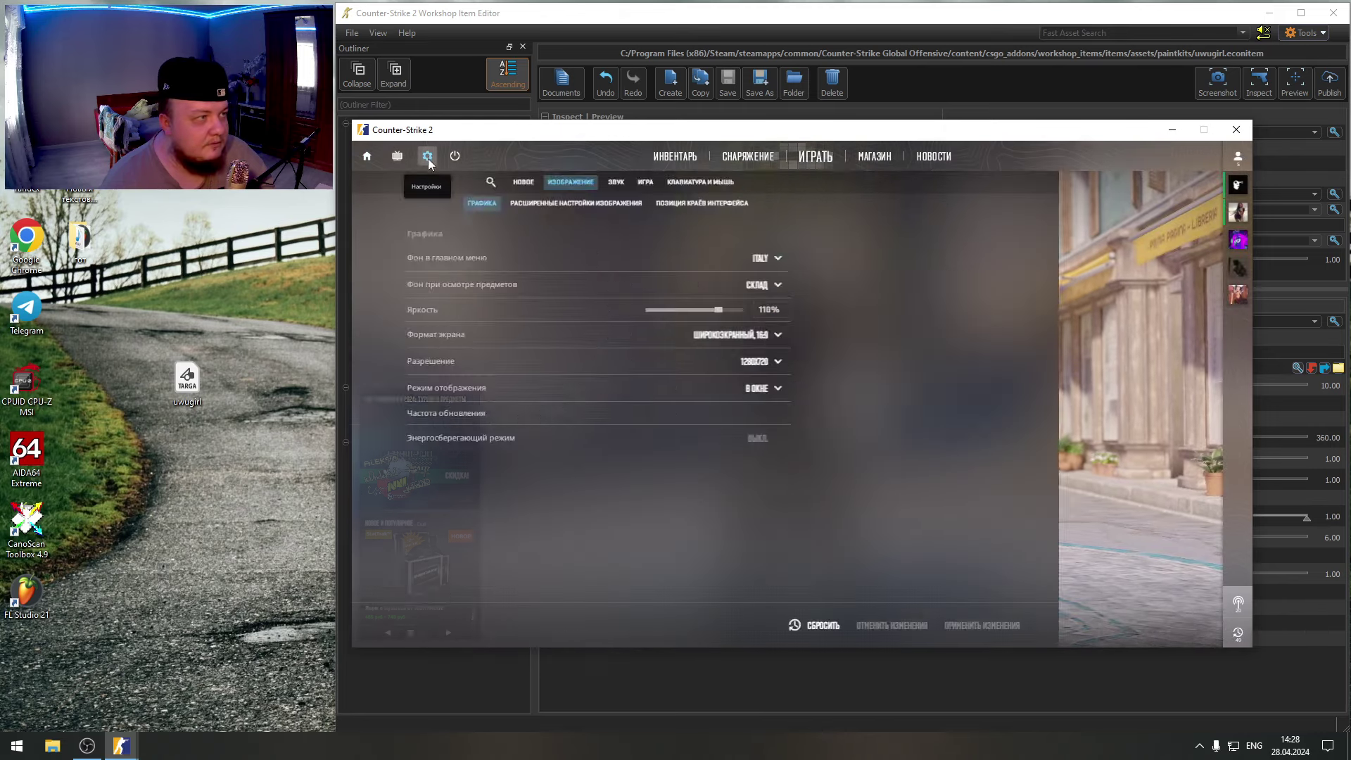
click(964, 340)
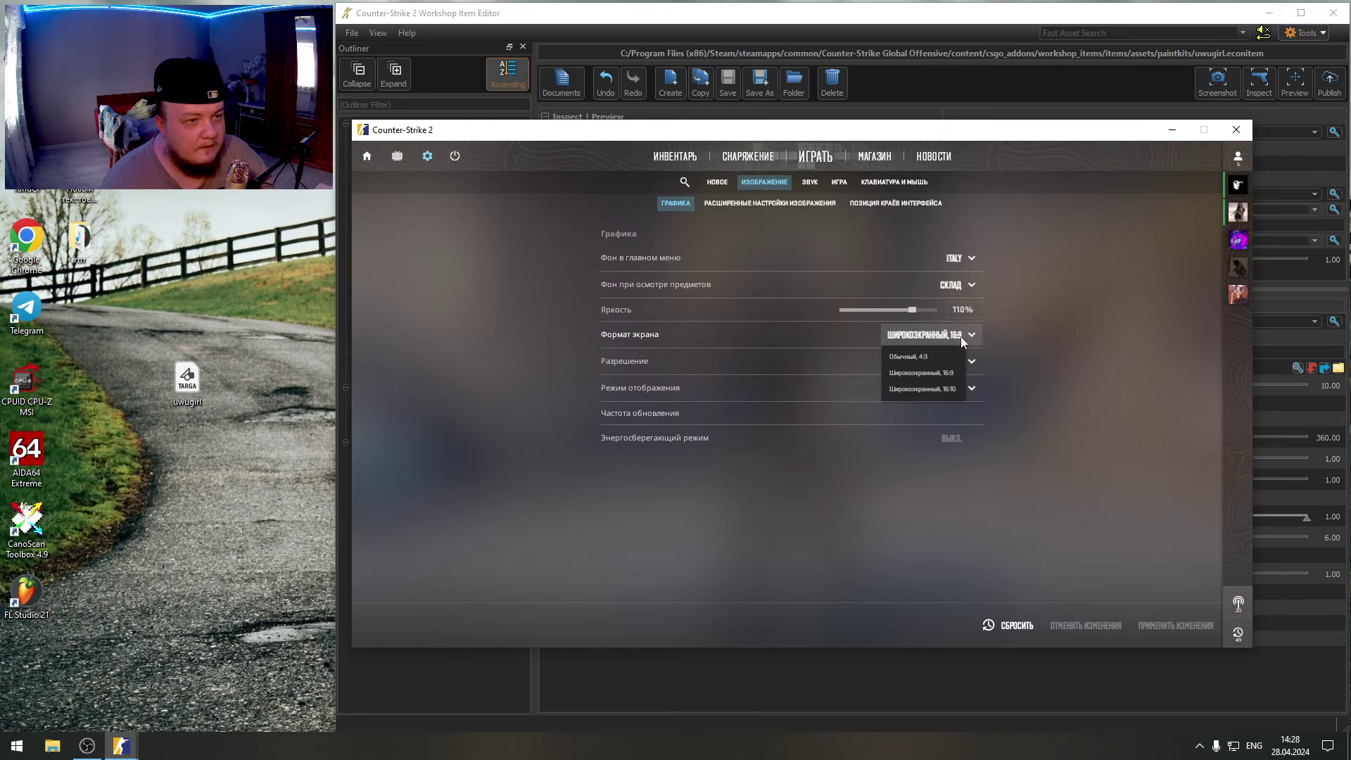
click(923, 356)
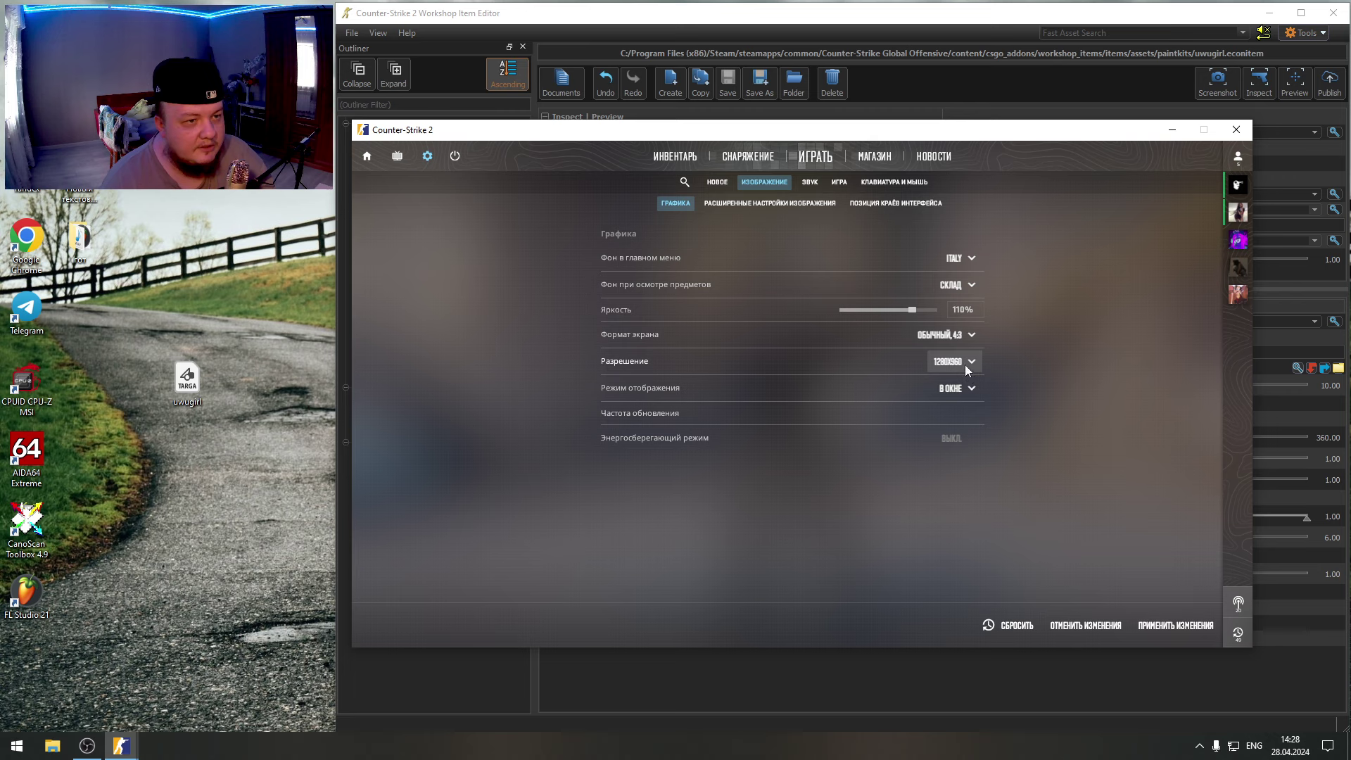
click(966, 366)
click(961, 383)
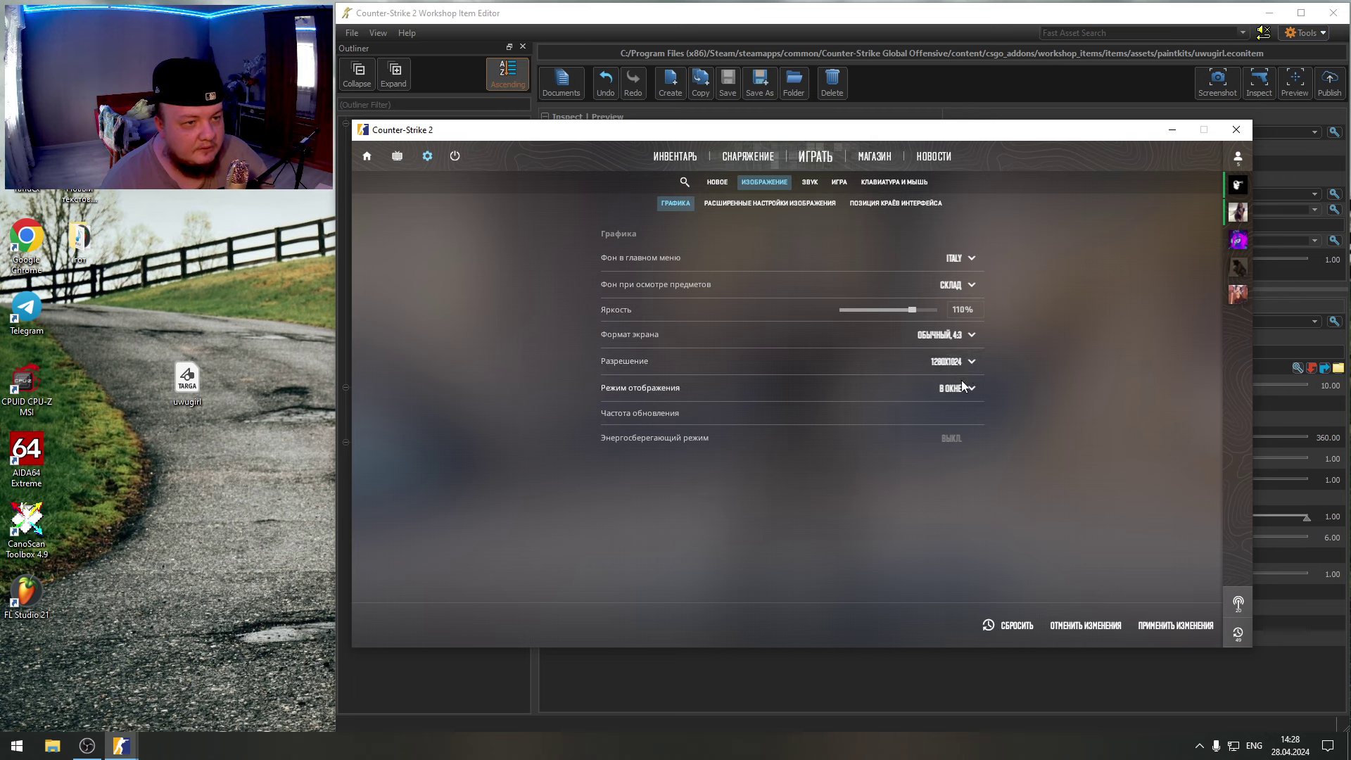
click(969, 395)
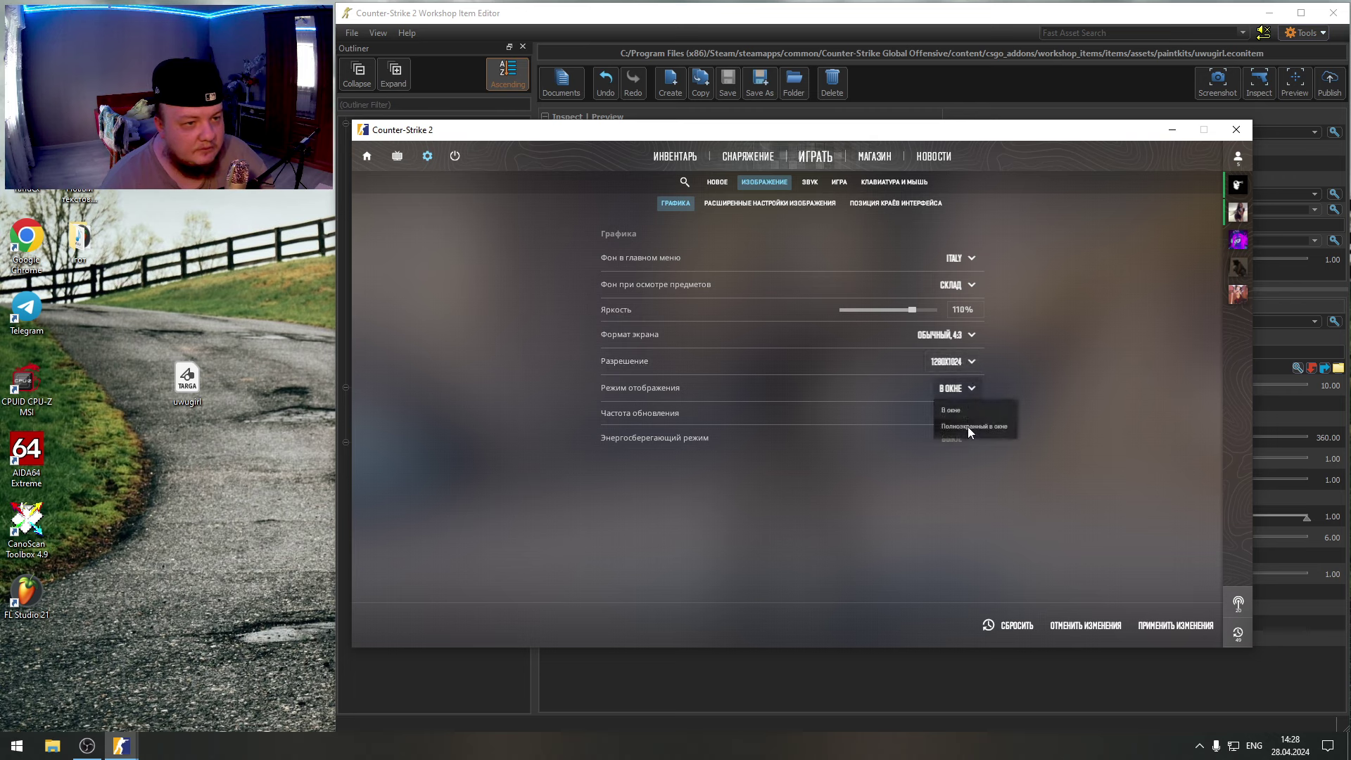
click(969, 426)
click(965, 387)
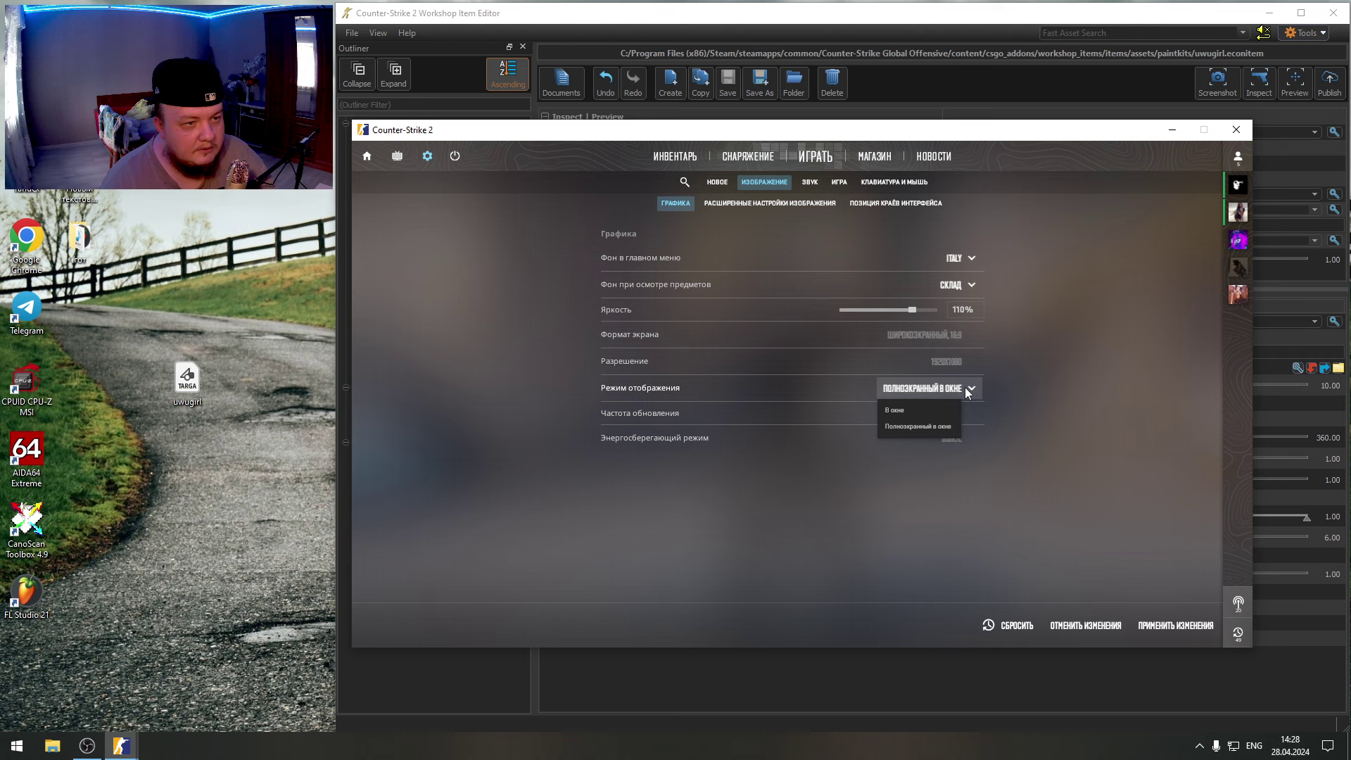
click(928, 409)
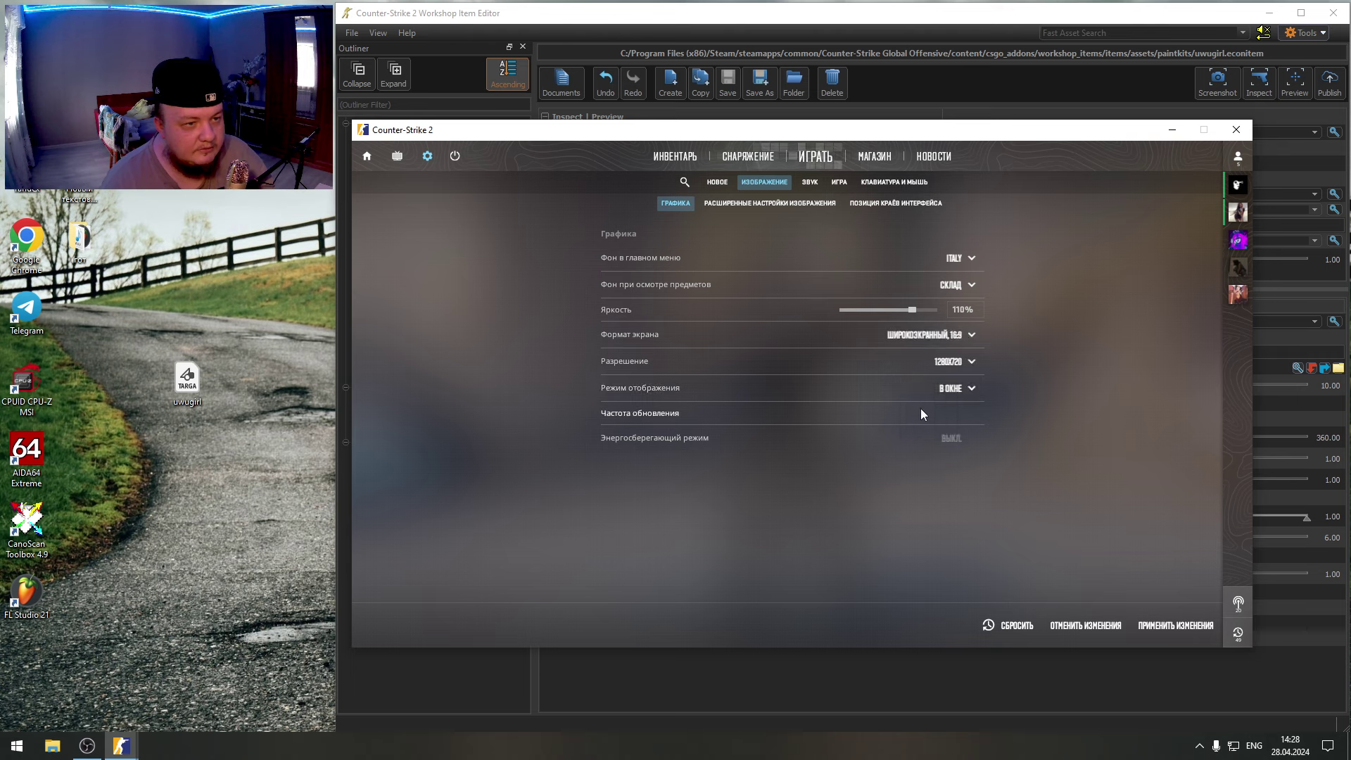
click(964, 338)
click(911, 357)
click(964, 361)
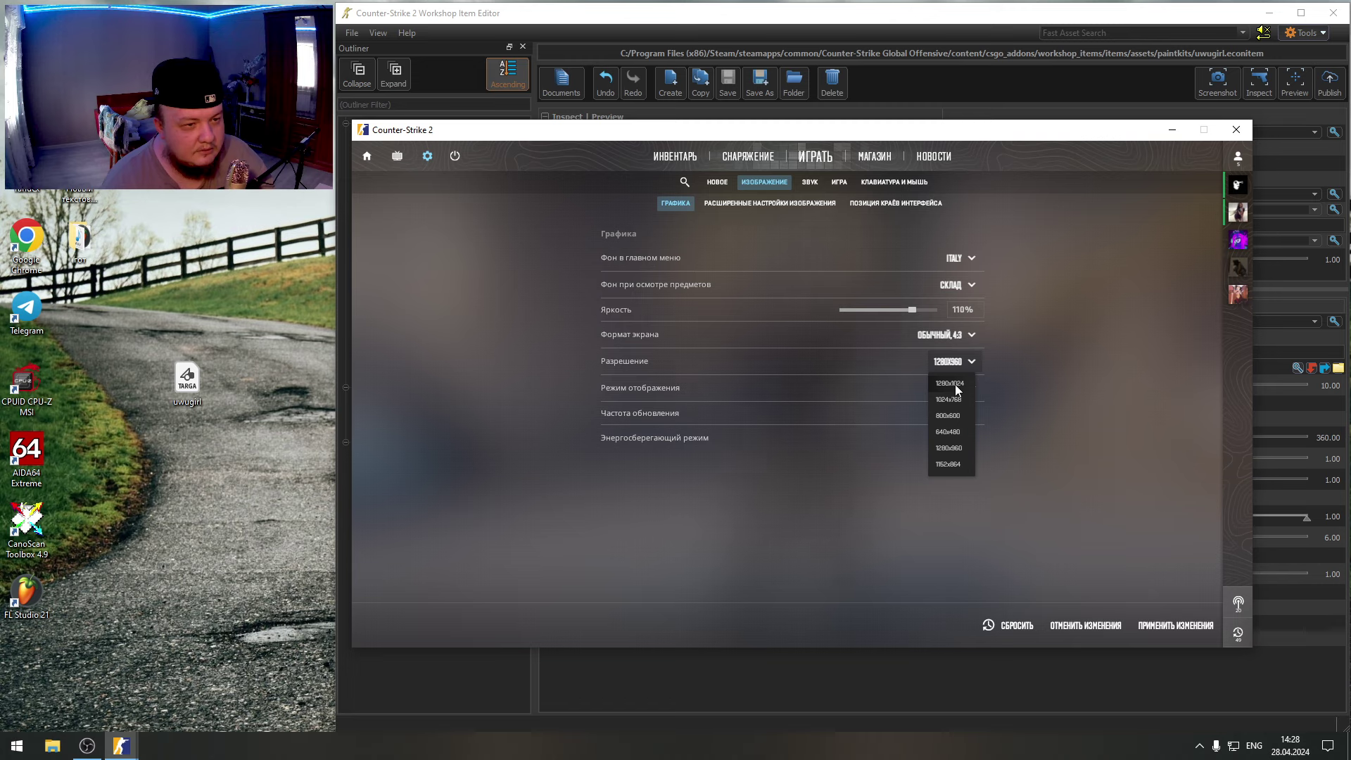
click(955, 385)
click(1159, 625)
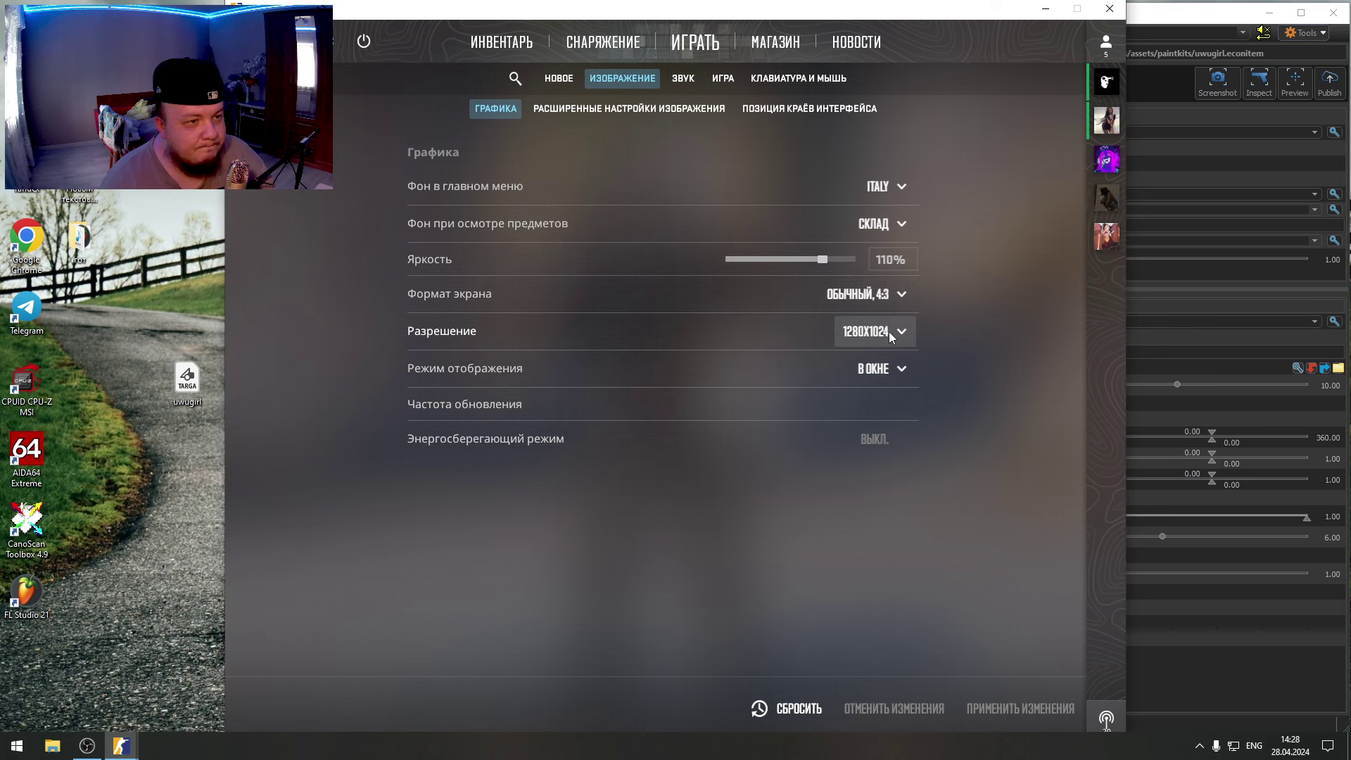
- Switch display mode to Fullscreen Windowed, apply, and exit the settings
click(897, 370)
click(896, 427)
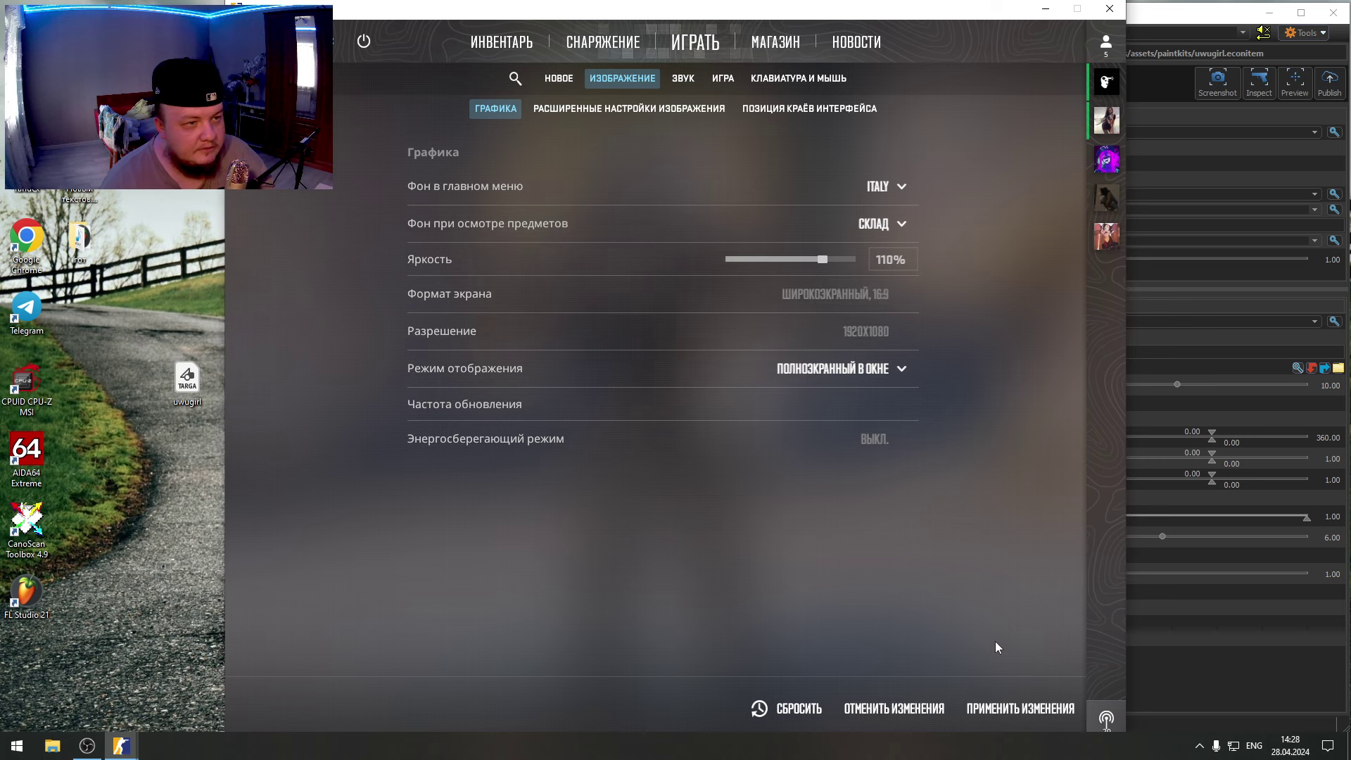
click(1013, 712)
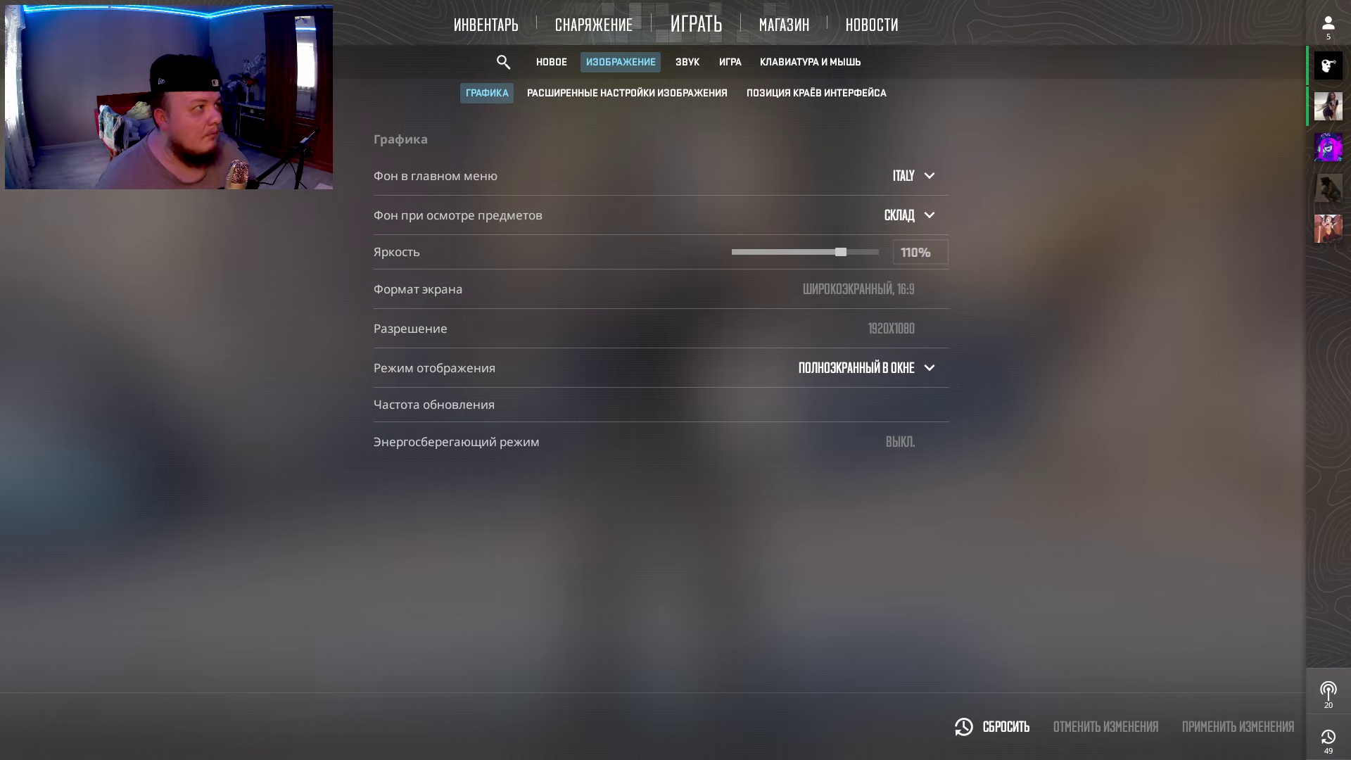
key(Escape)
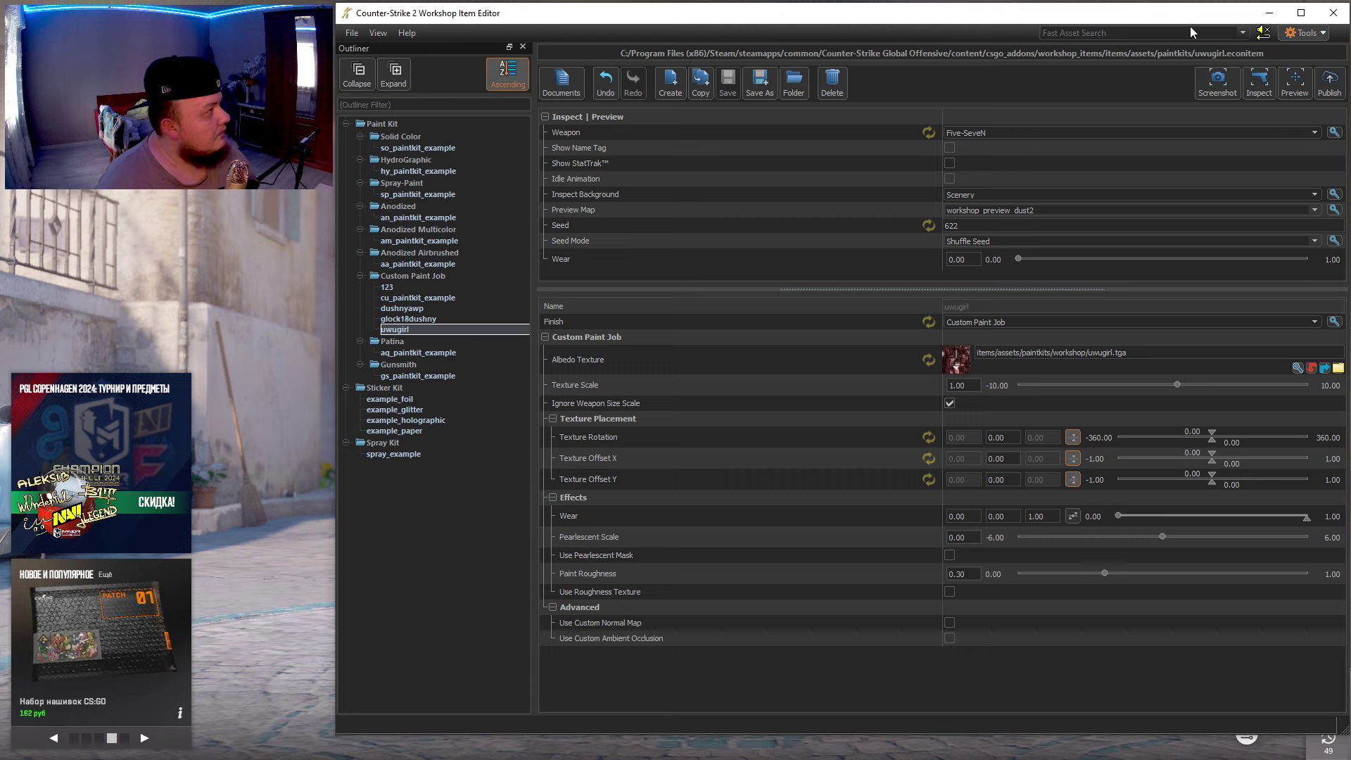
- Load the uwugirl Five-SeveN preview on Dust II, then leave the preview match
click(1293, 86)
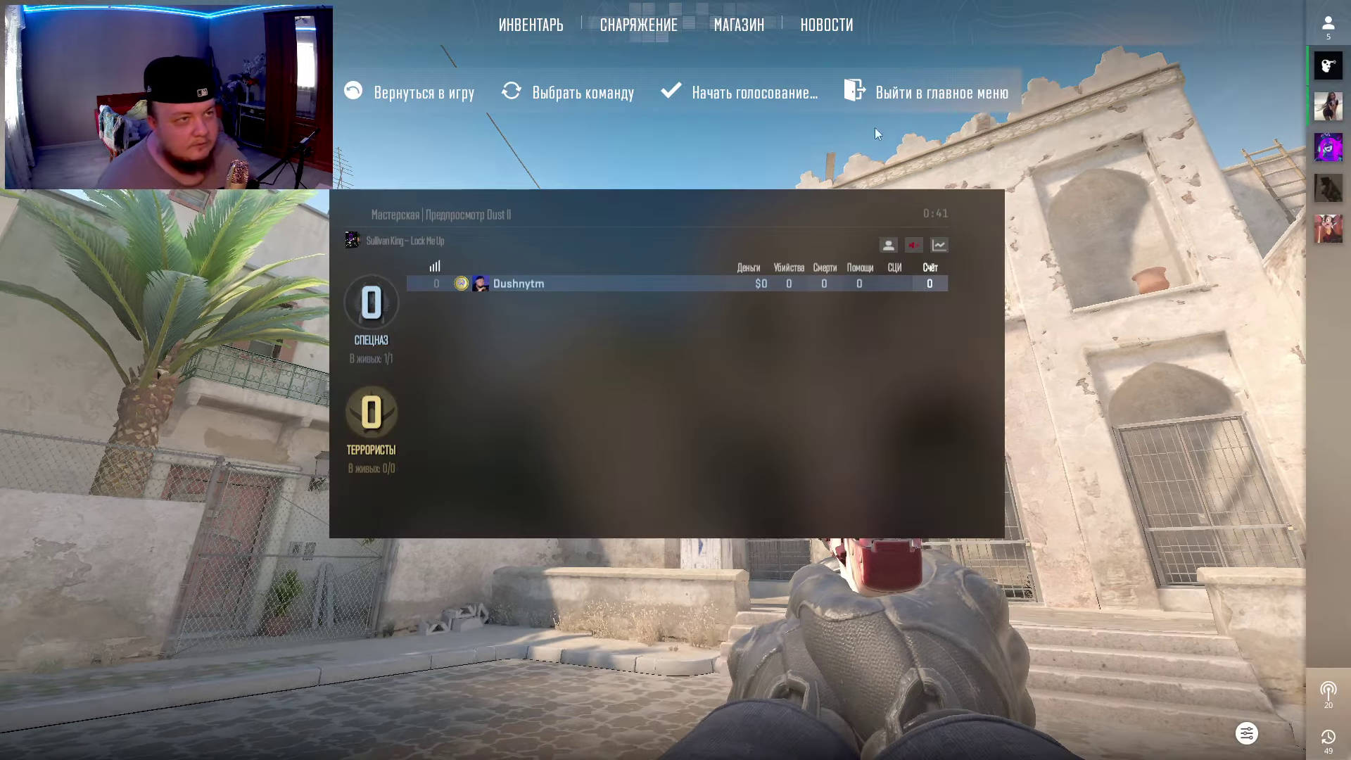
click(925, 92)
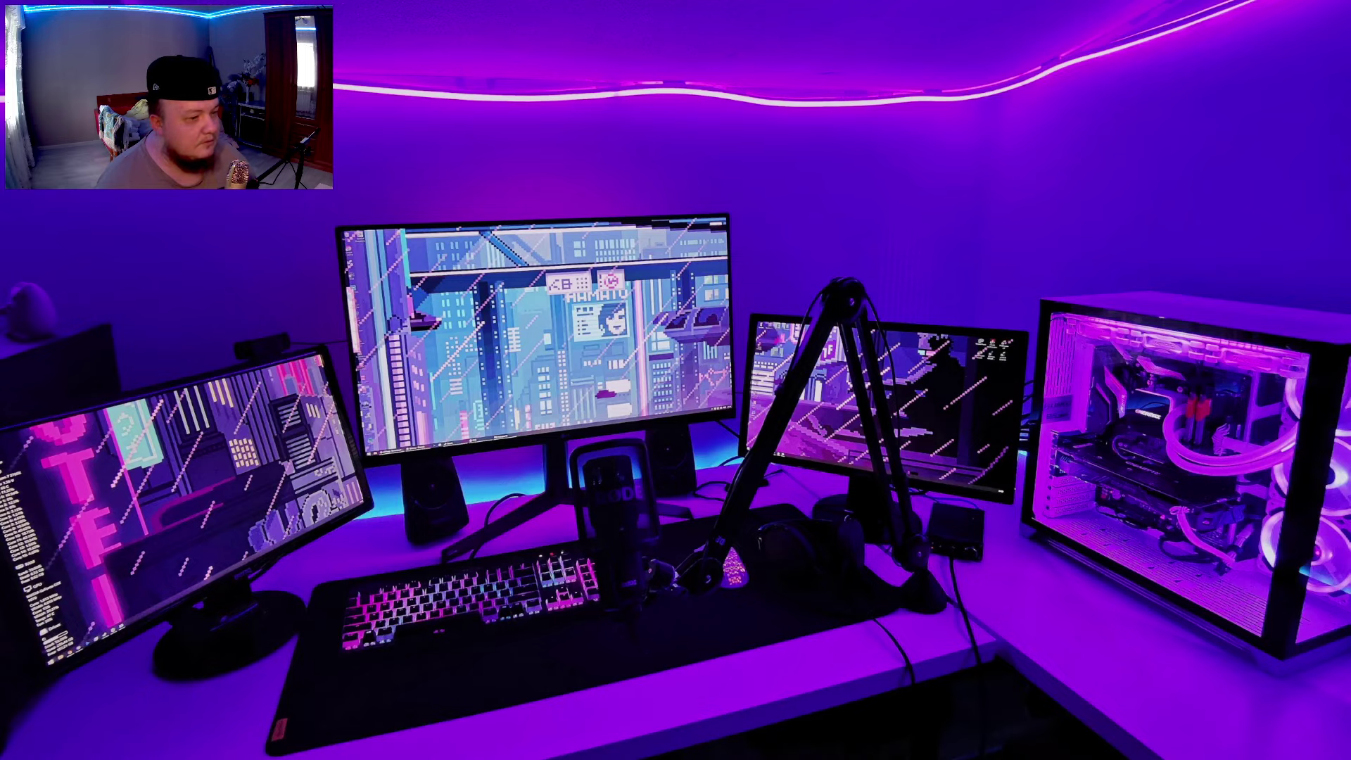
- Relaunch Counter-Strike 2 from the Steam library with Workshop Tools and open the Workshop Item Editor
click(1199, 746)
right_click(1227, 690)
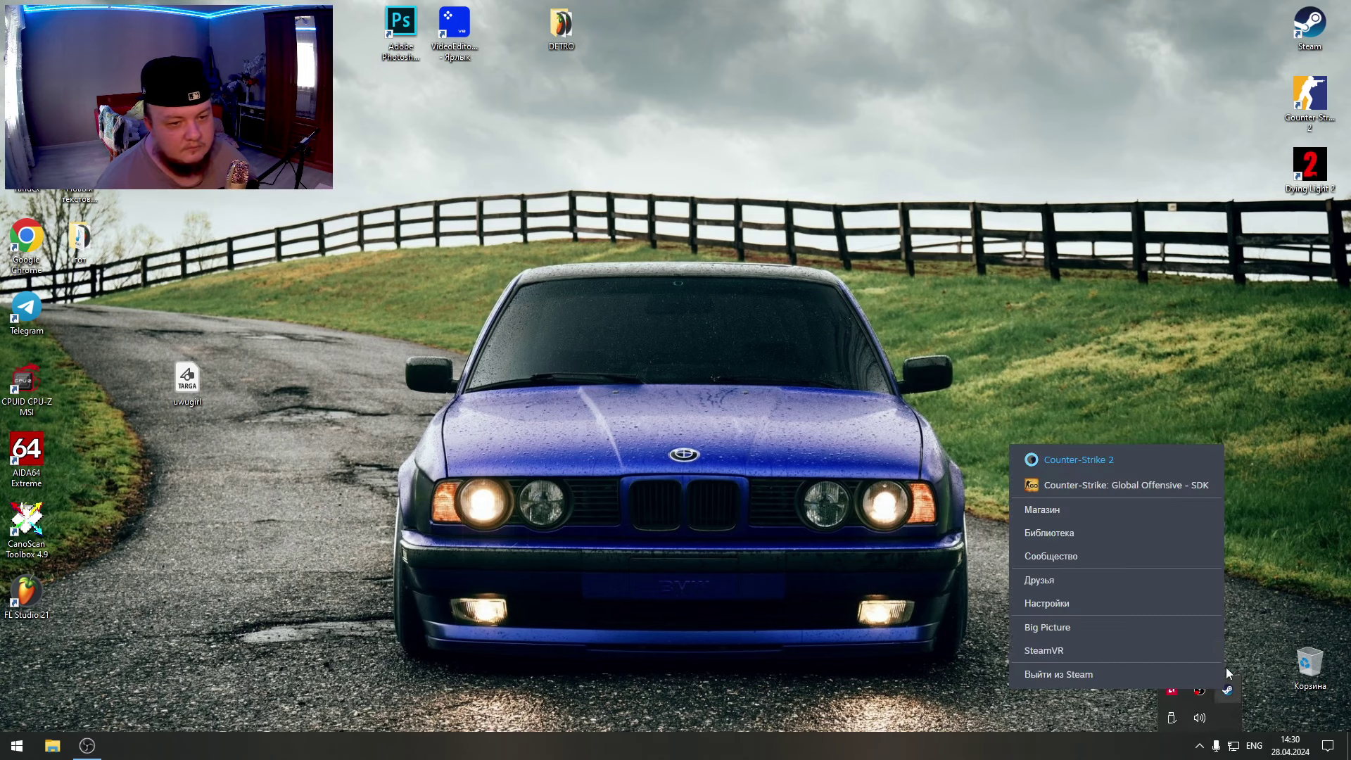
click(1113, 567)
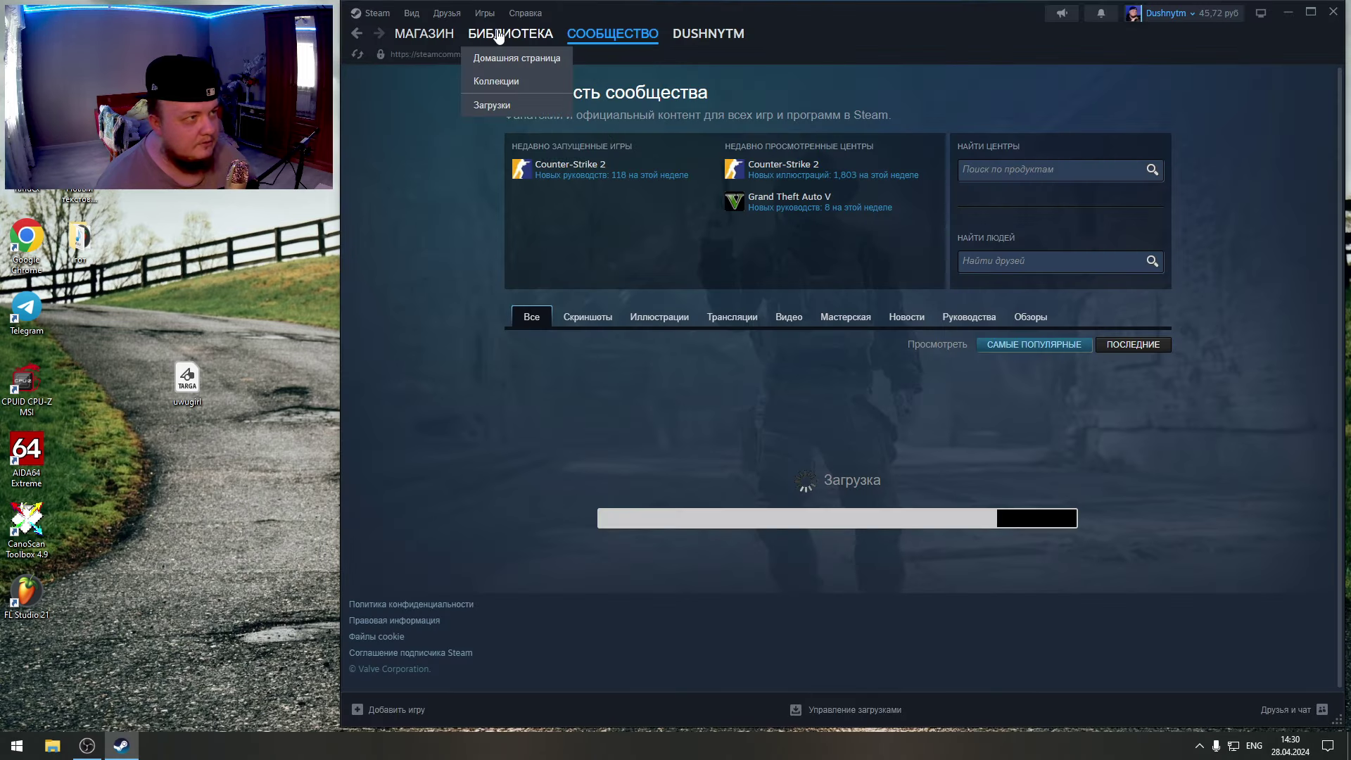
click(506, 34)
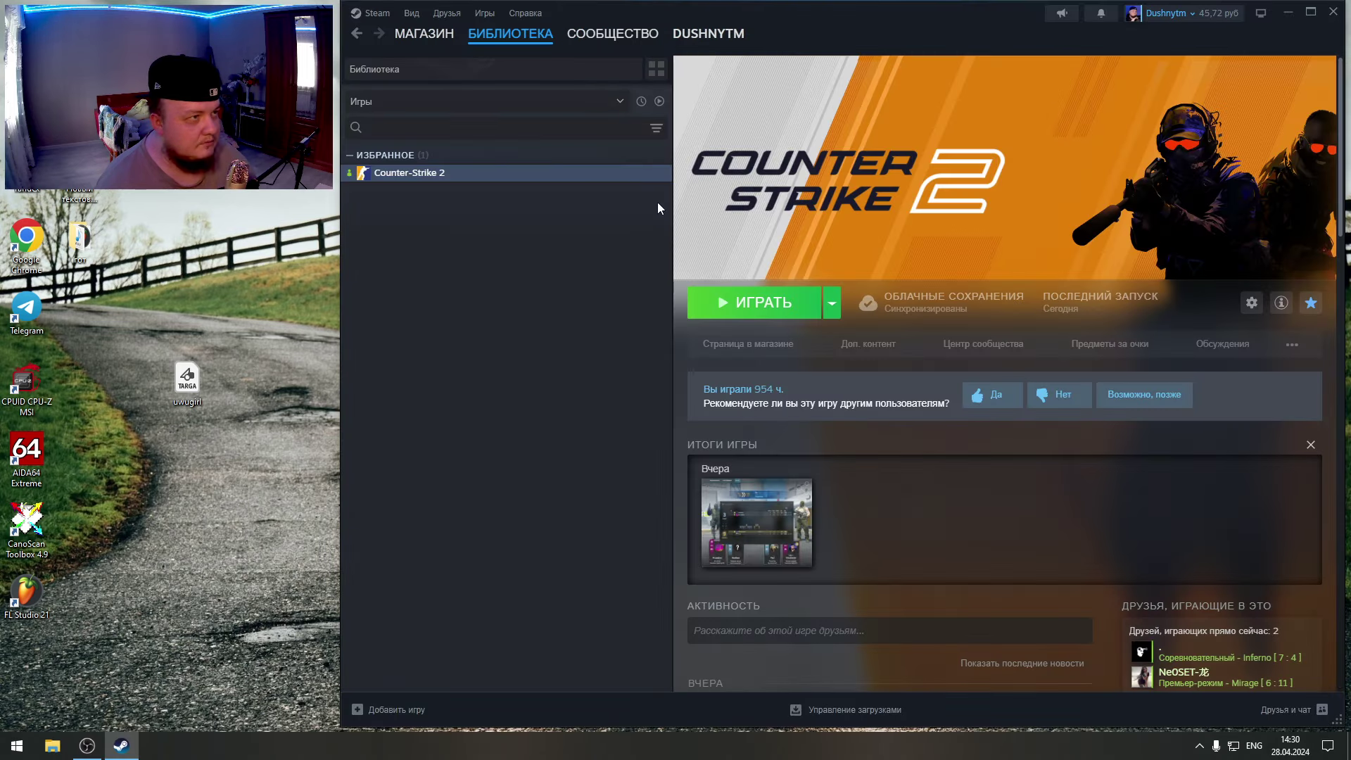
right_click(446, 176)
click(735, 303)
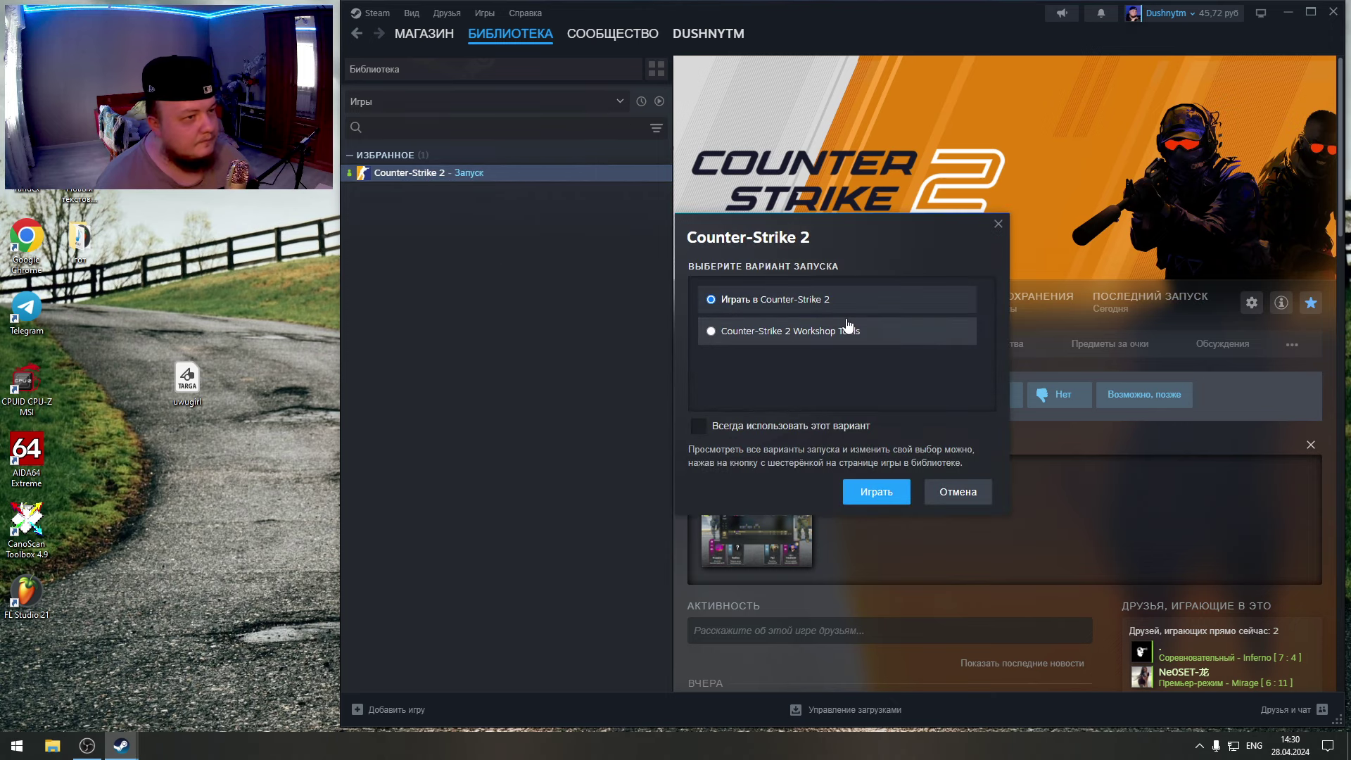
click(887, 495)
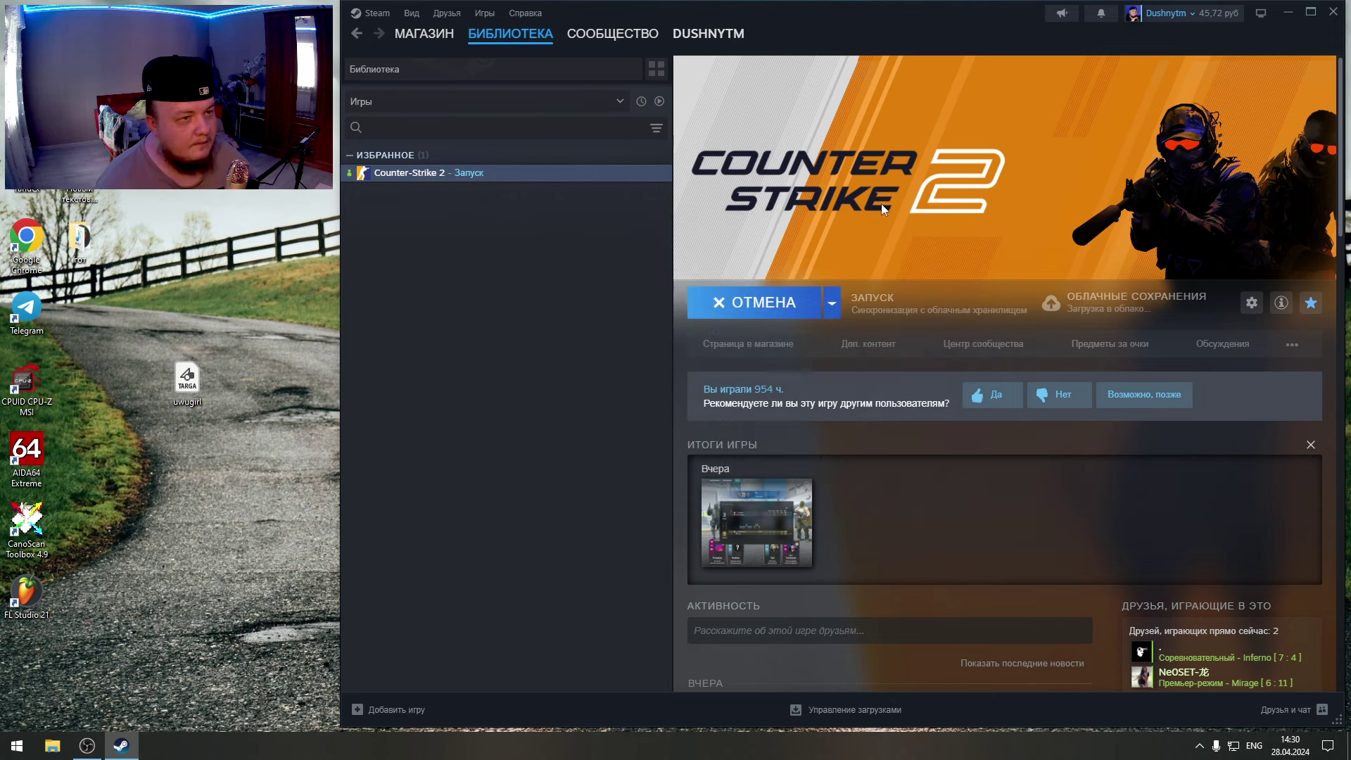
click(1333, 12)
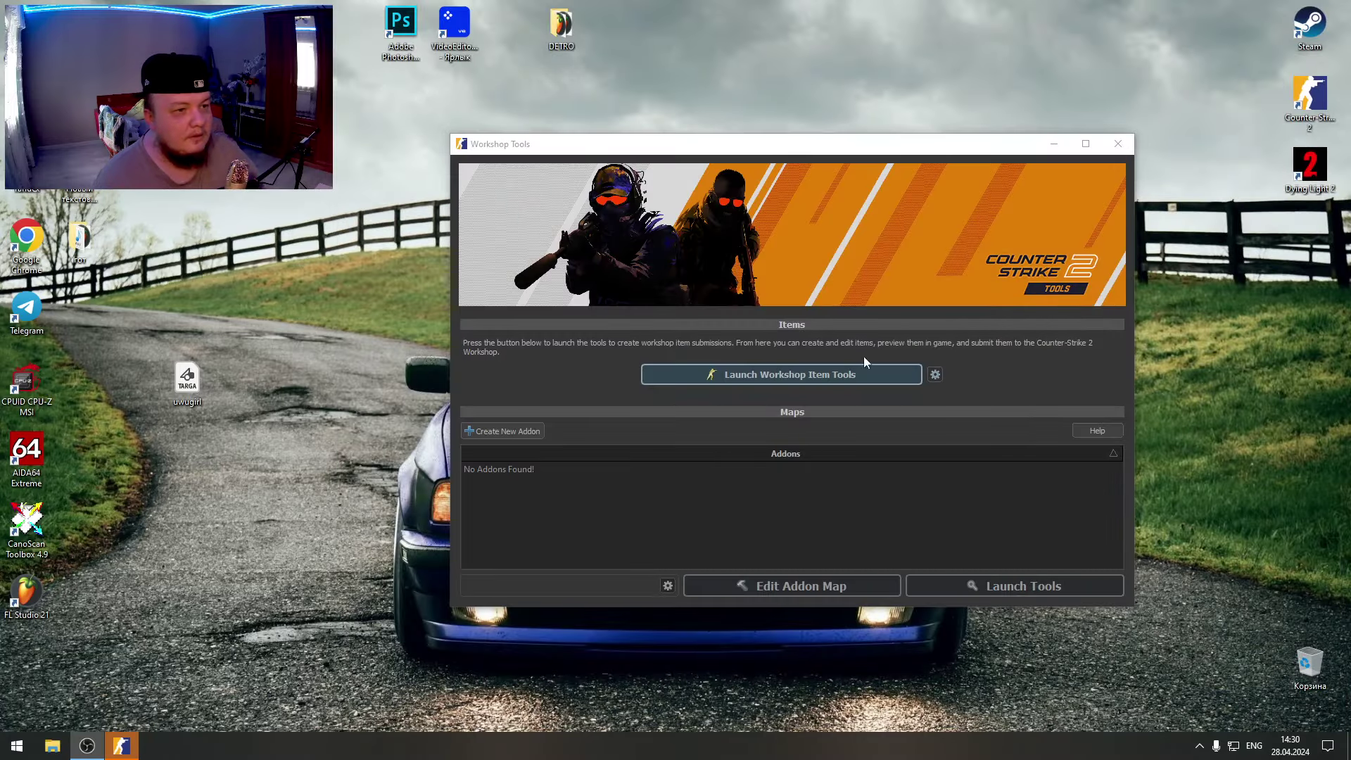
click(833, 370)
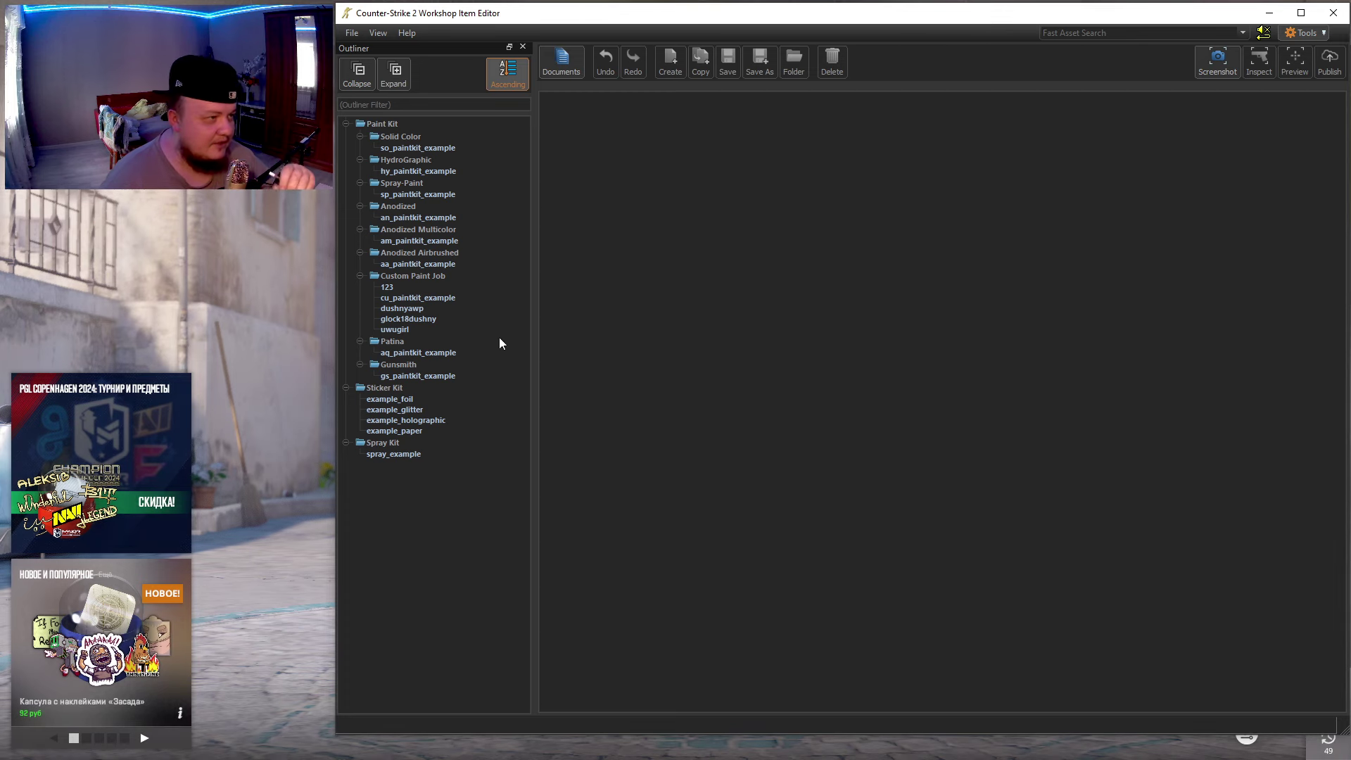
- Open the uwugirl paint kit under Custom Paint Job and start publishing it to the Workshop
double_click(395, 329)
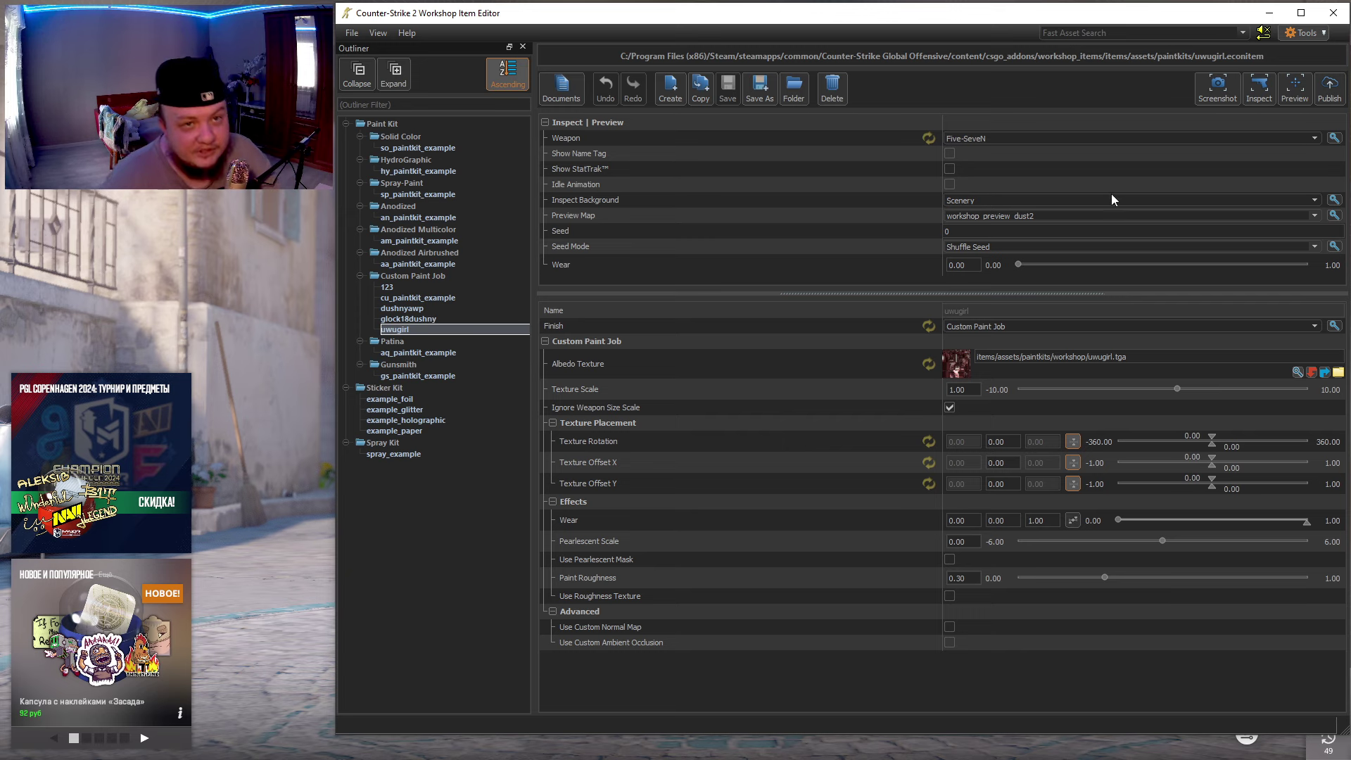
click(422, 289)
click(421, 277)
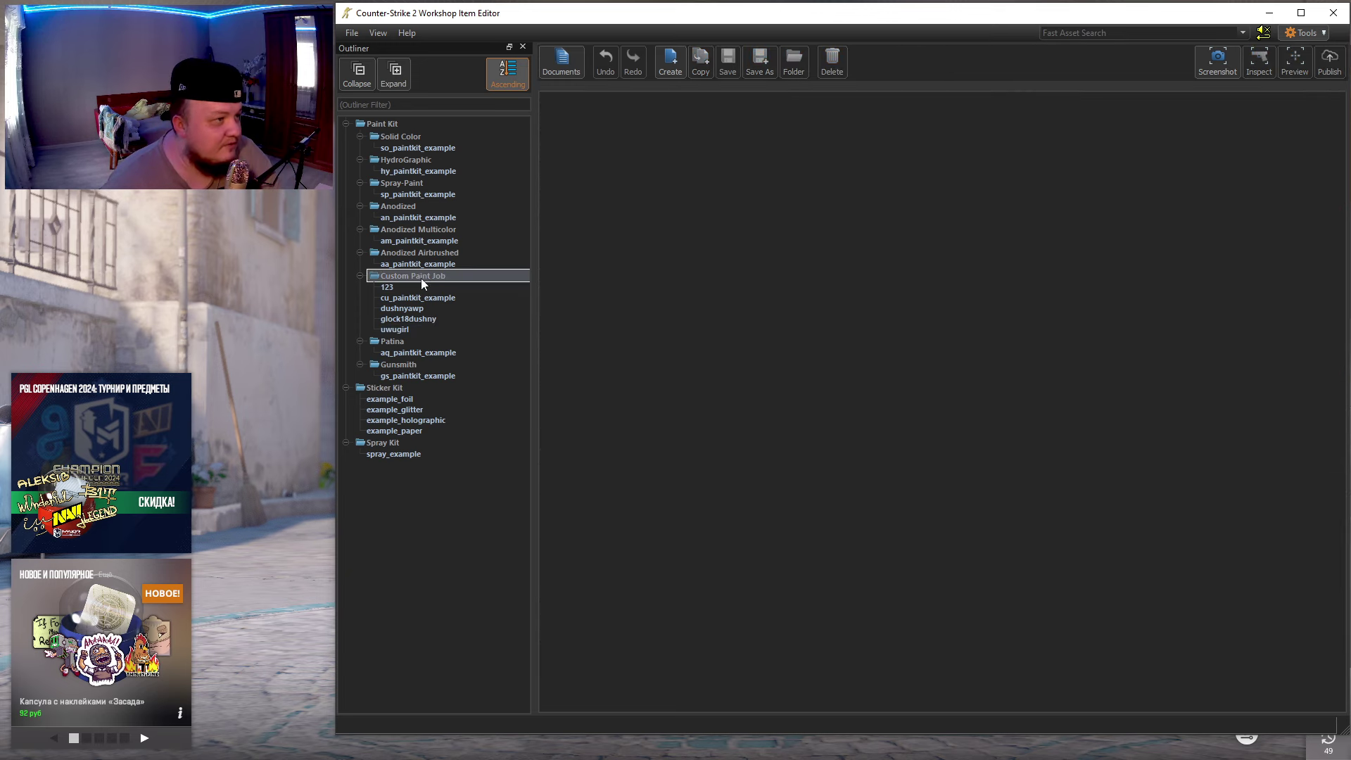
click(409, 329)
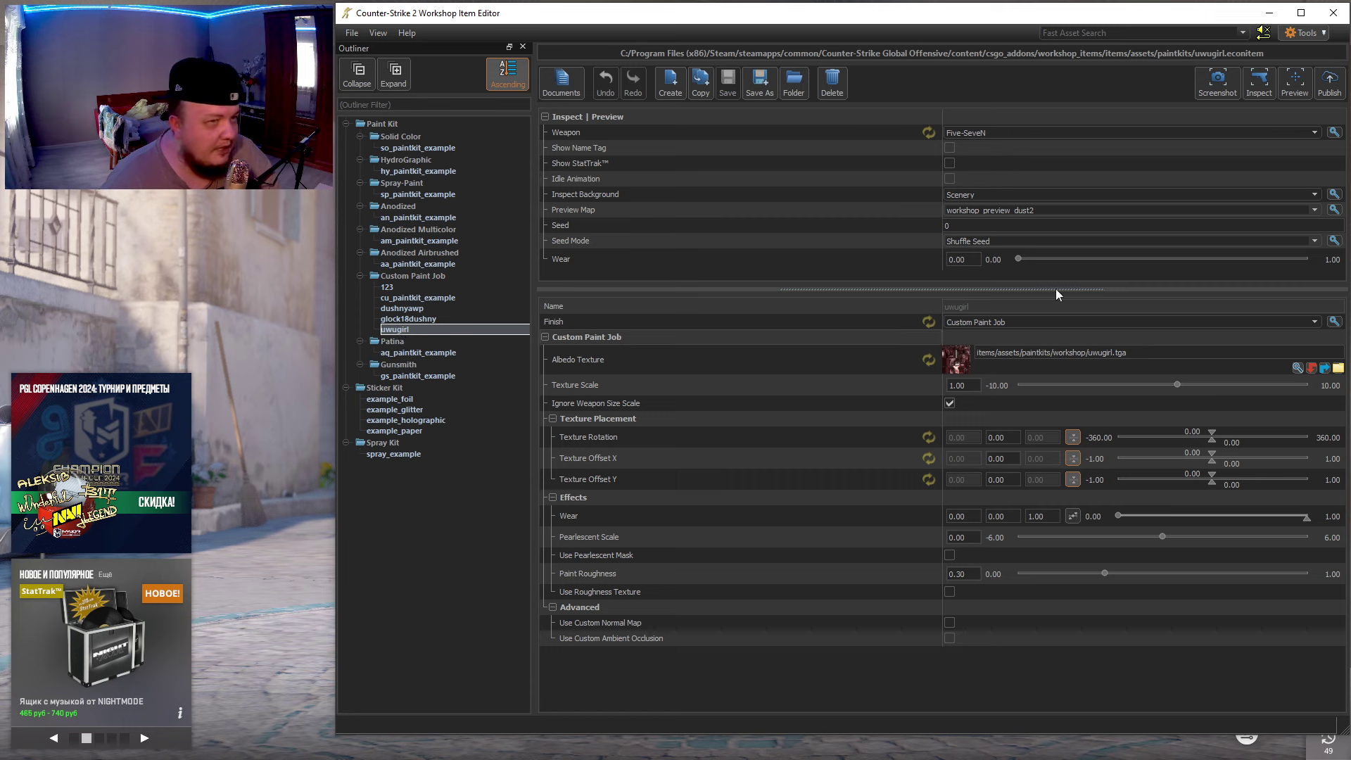
click(1325, 90)
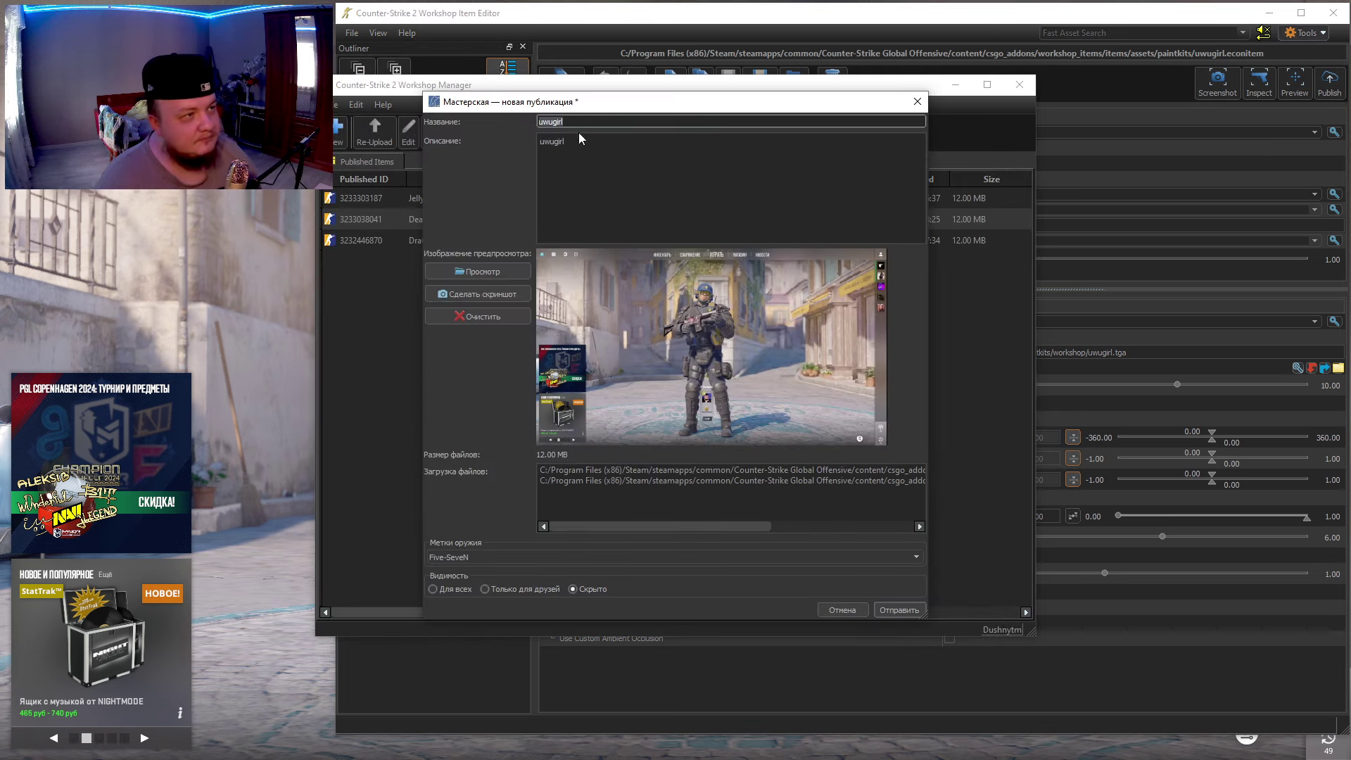
- Rewrite the submission's Name field from uwugirl to 'UWU Girls', capitalising W, U and G
click(571, 120)
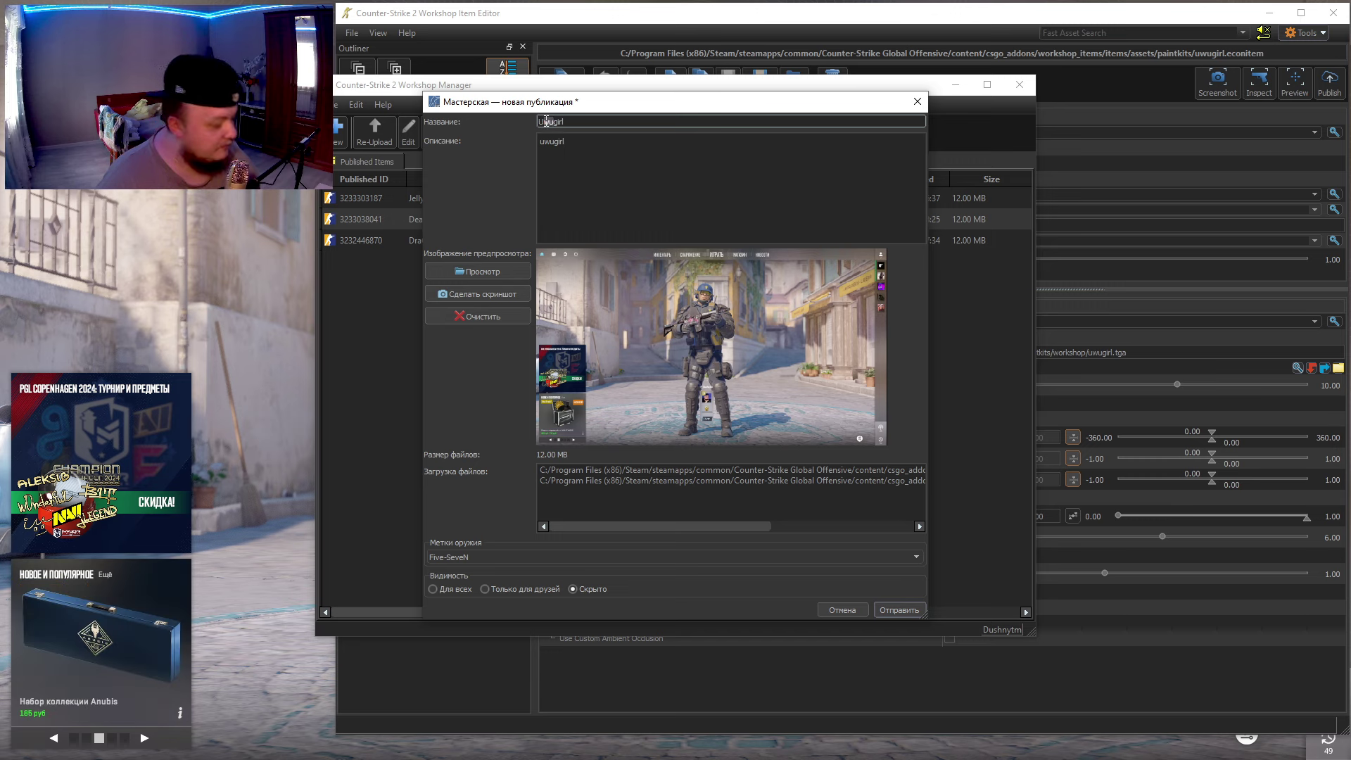
key(Delete)
text(W)
key(Delete)
text(U)
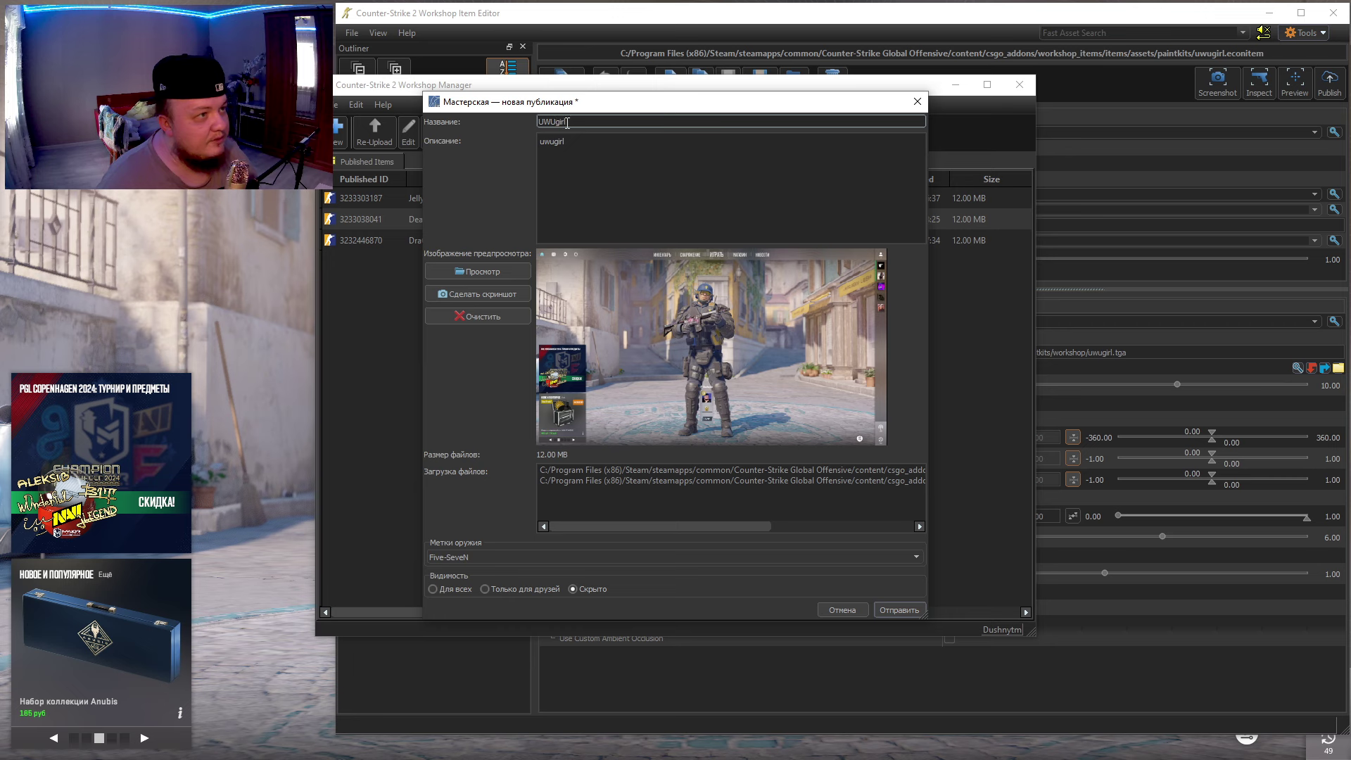
key(ctrl+a)
text(uwugirl)
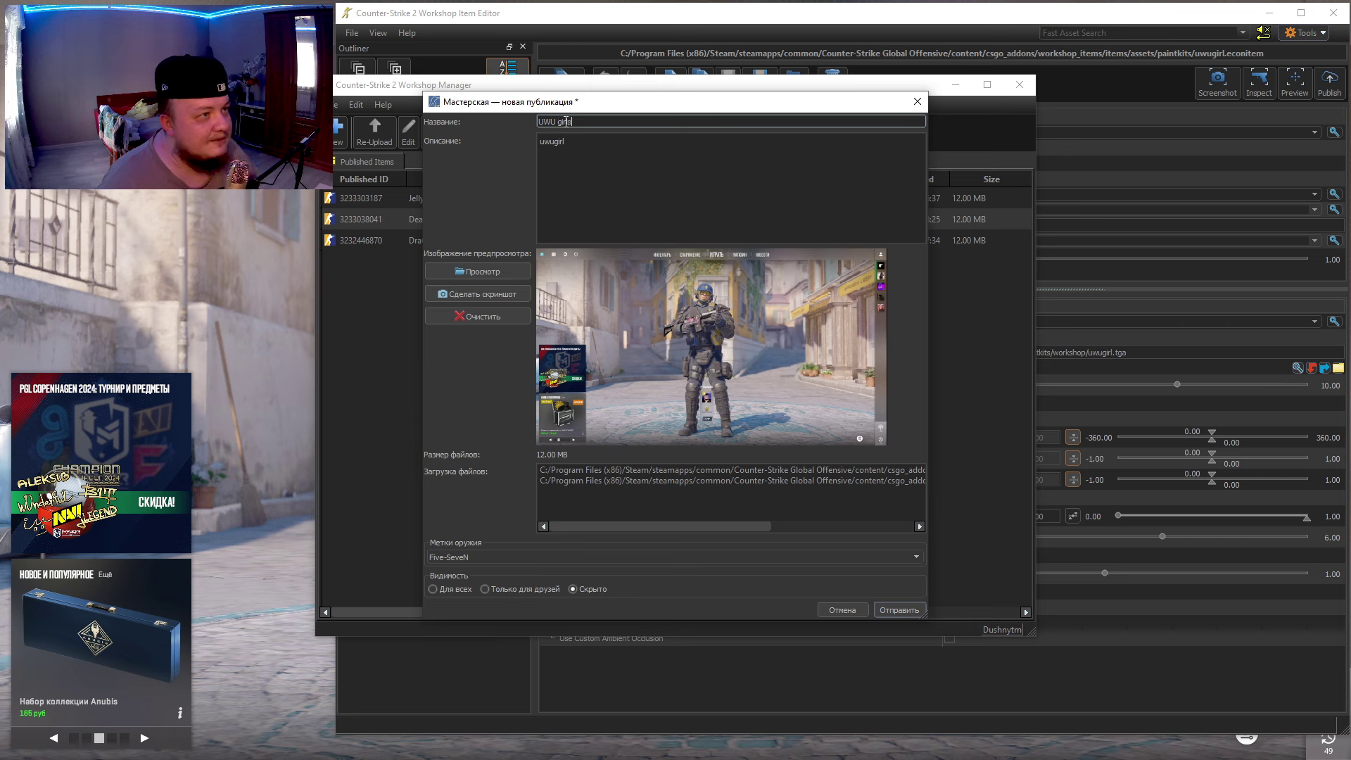
key(BackSpace)
text(G)
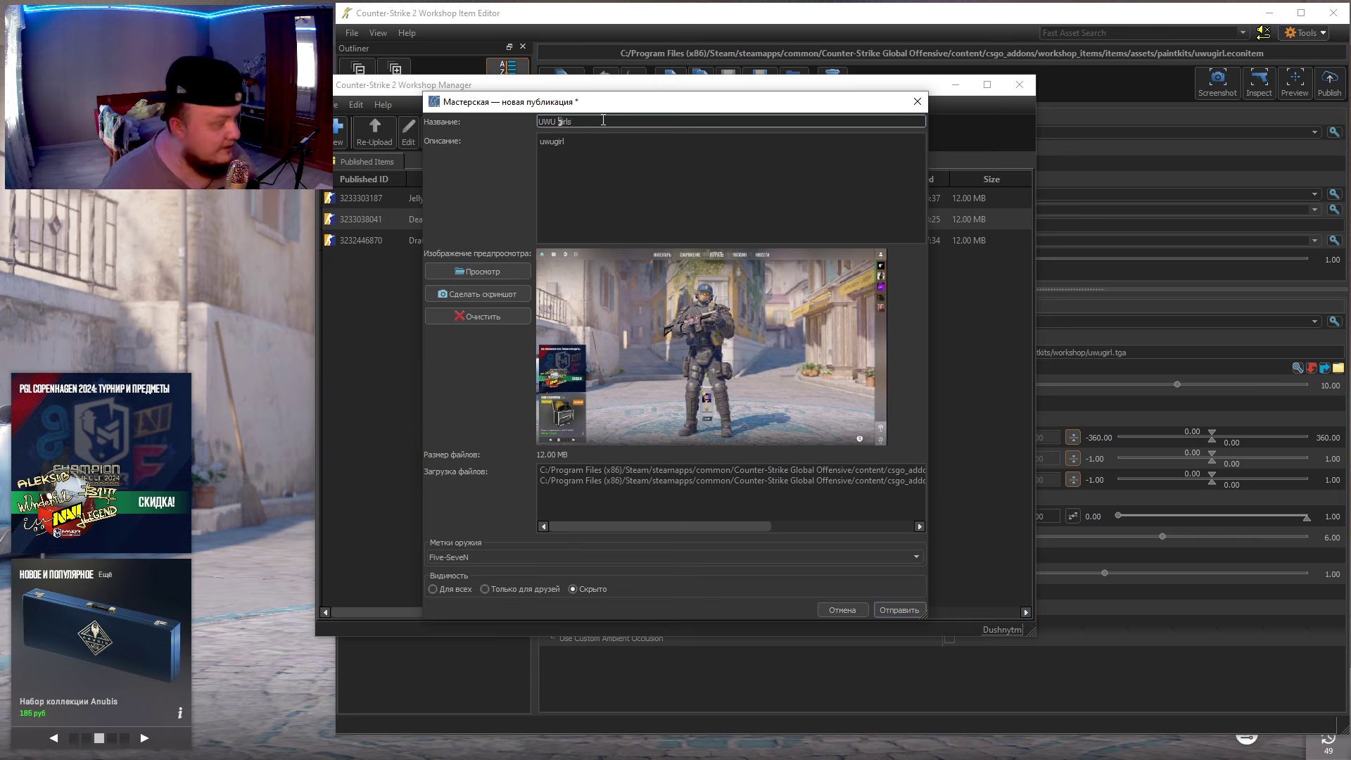
click(598, 146)
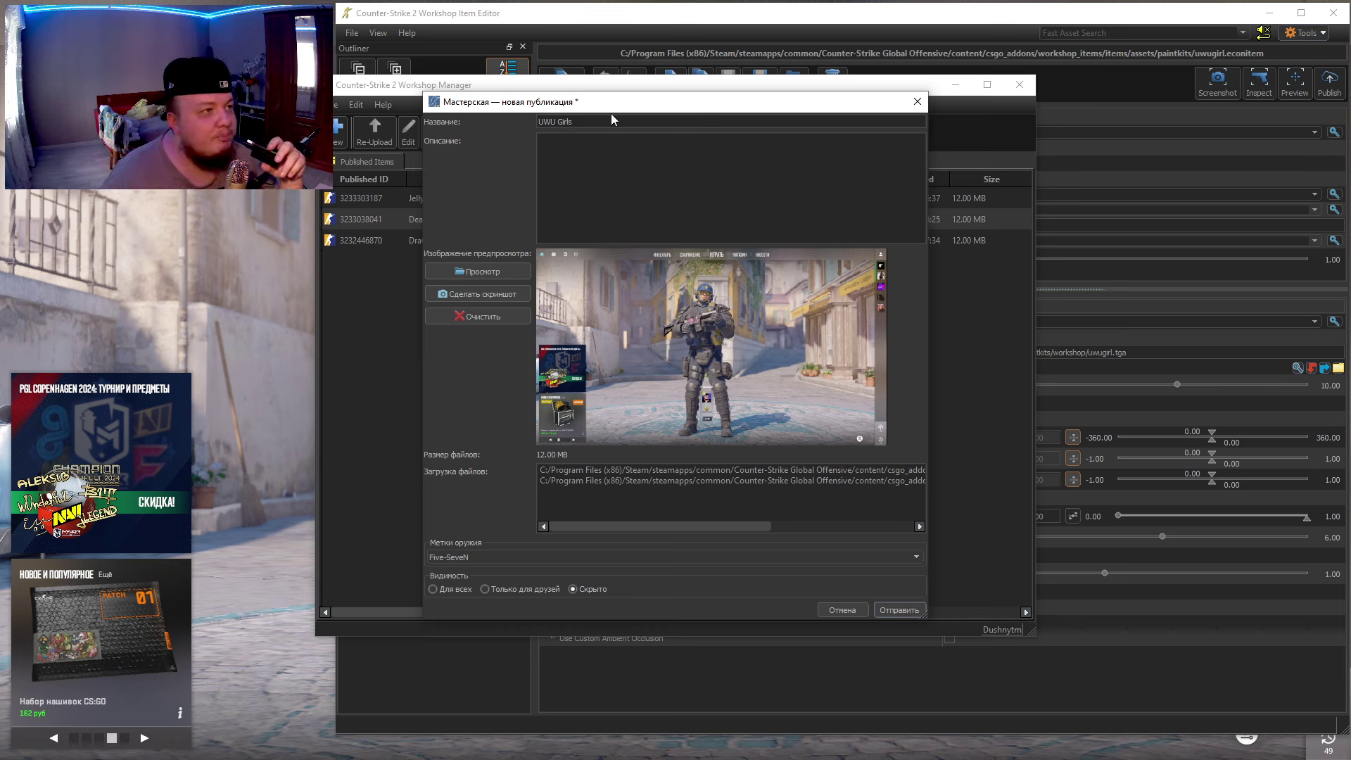
- Type the rest of the Russian description, ending with 'Скажите UWU и'
click(575, 169)
text(Кра)
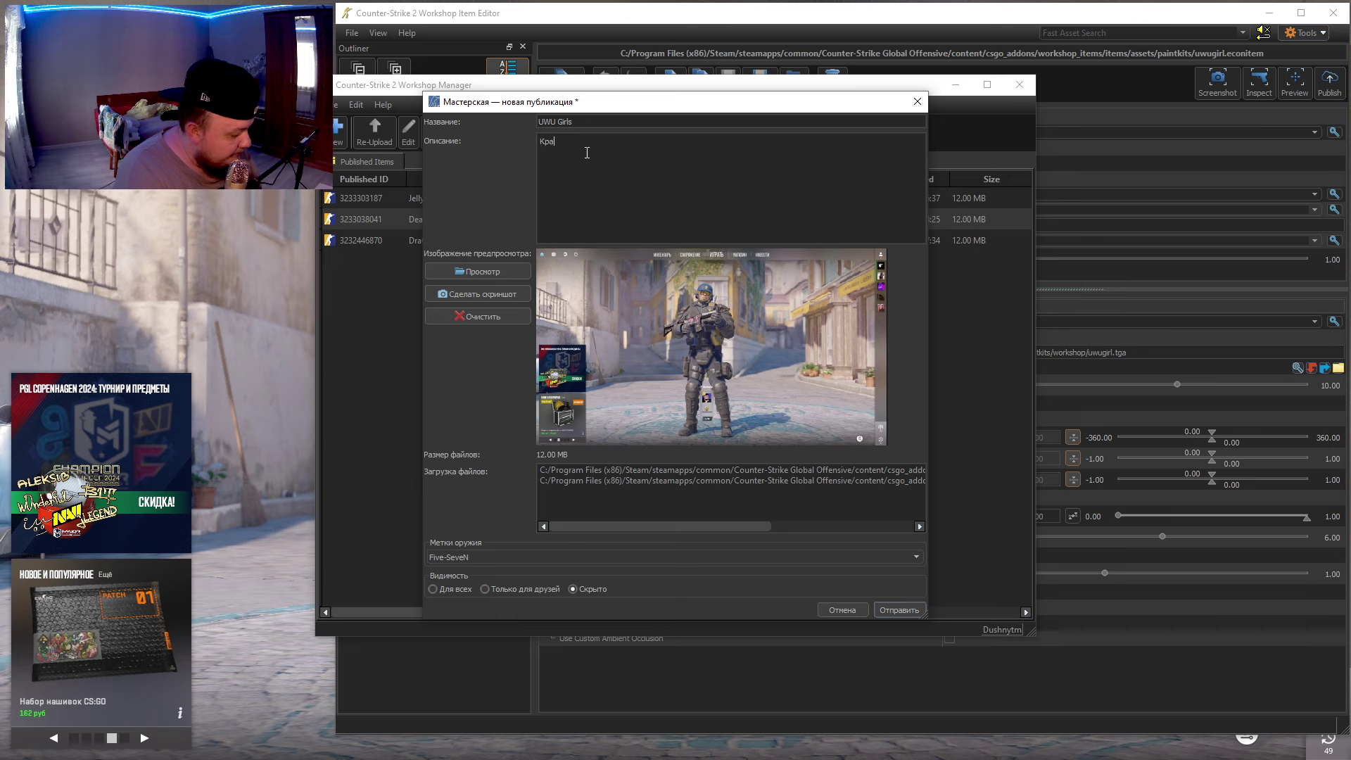
text(сивый пистолет с карсивым ск)
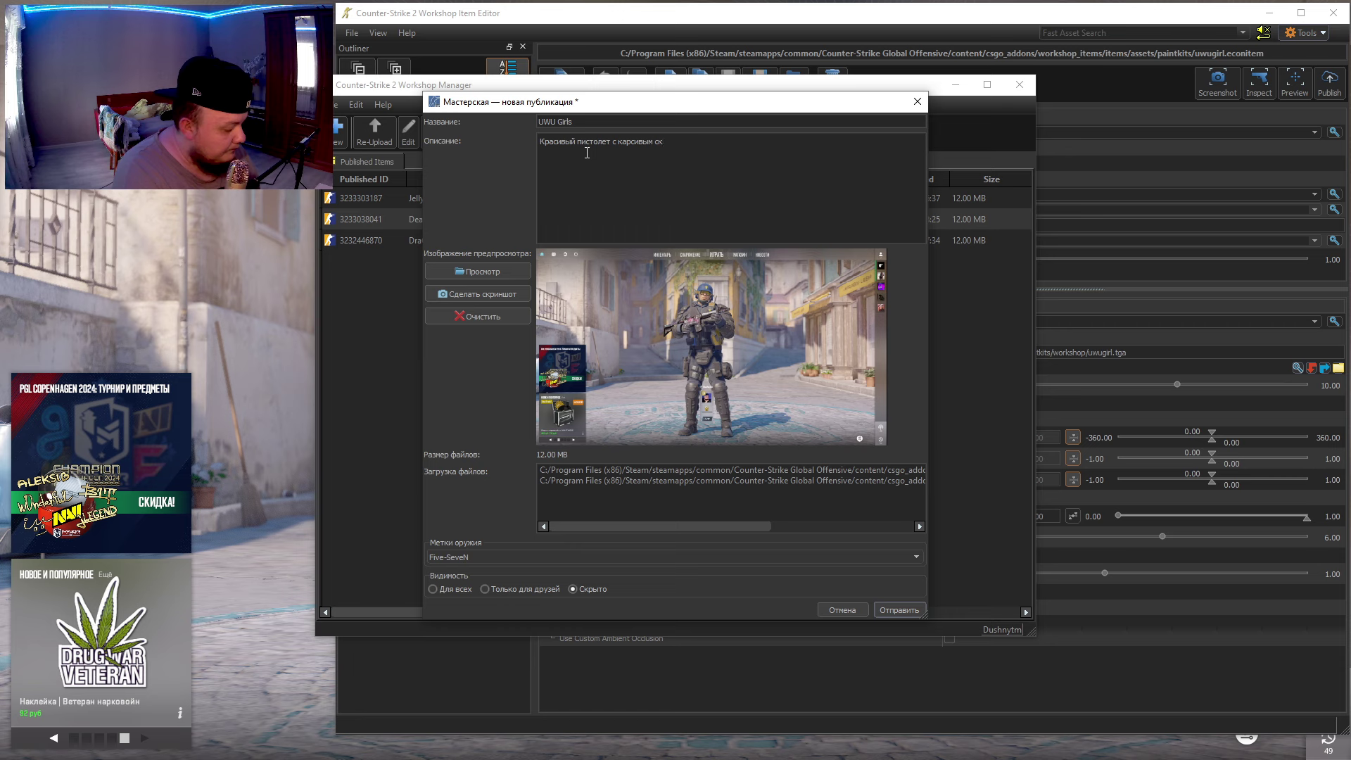
text(ином - только для красивых игроков. Играть нужно иногда и )
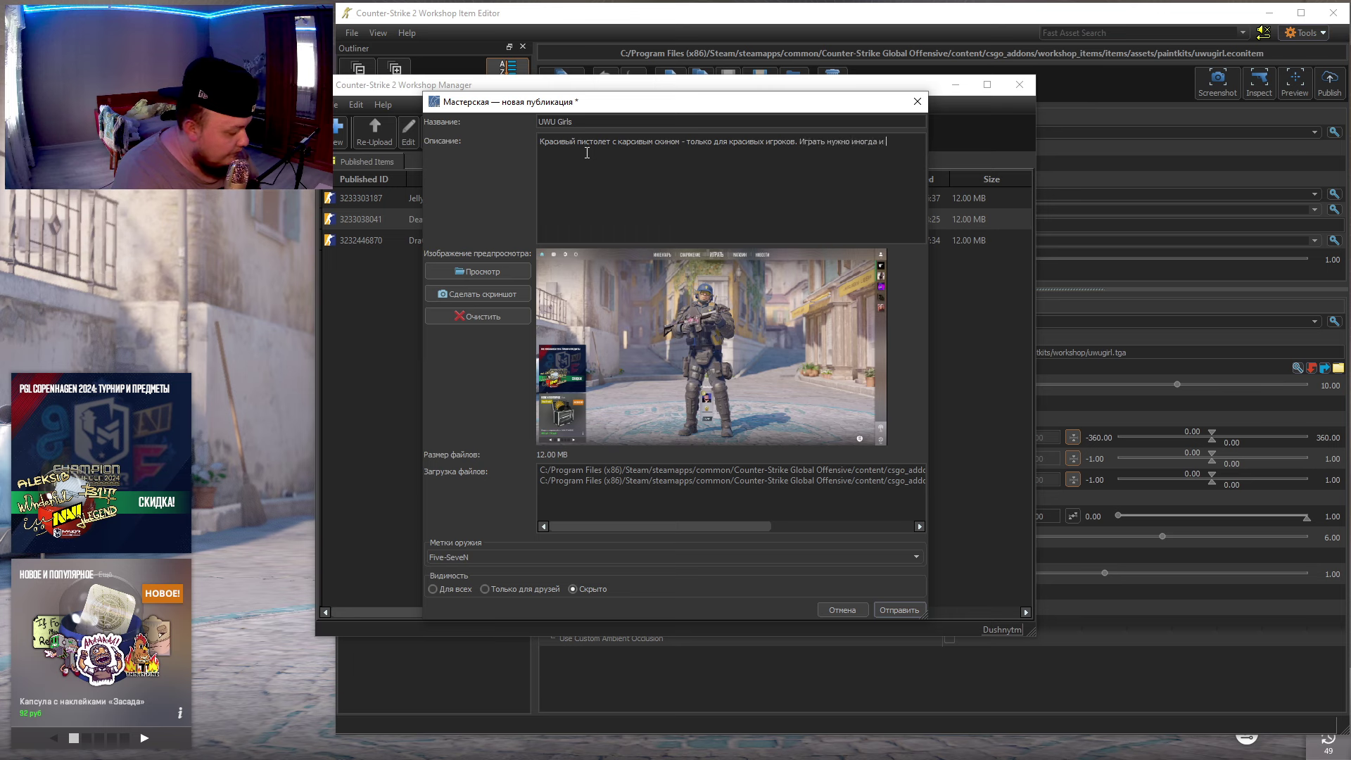
text(приятно)
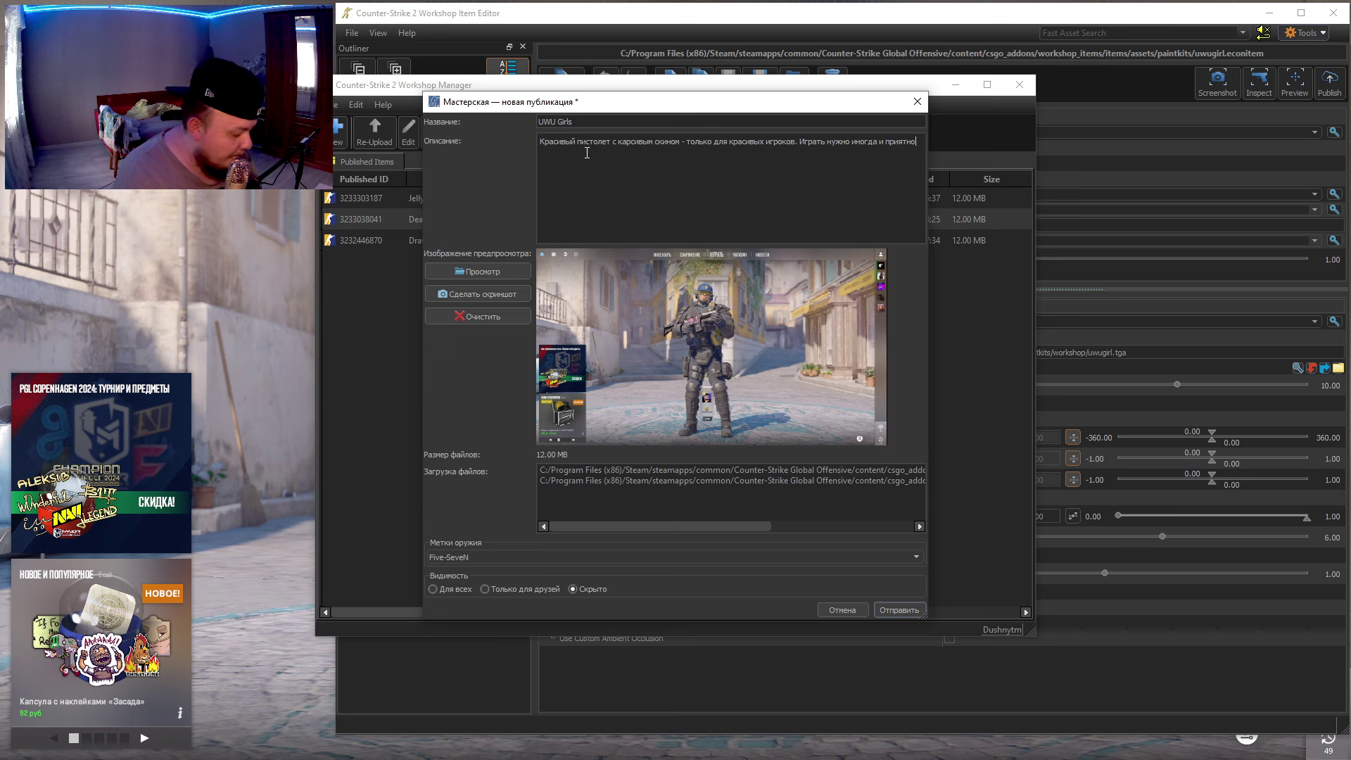
text(! )
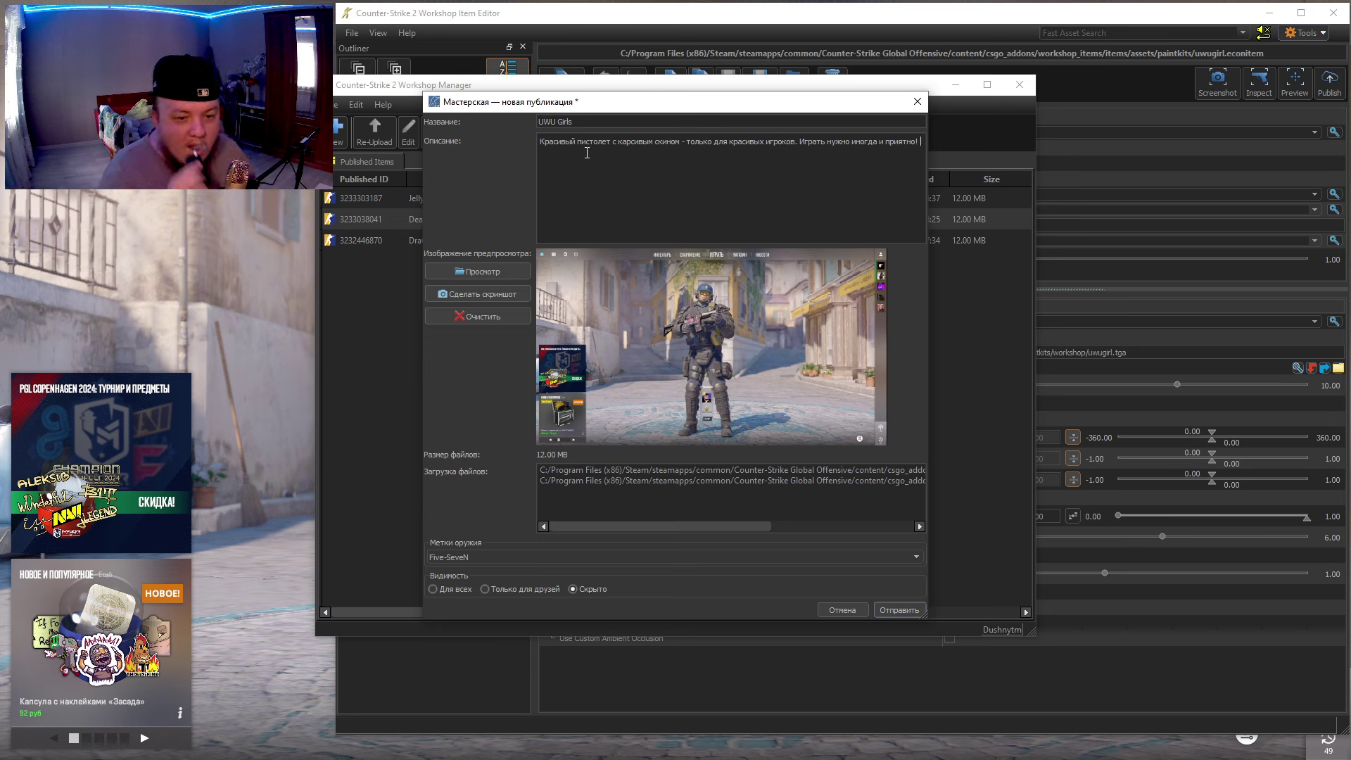
text(Скаж)
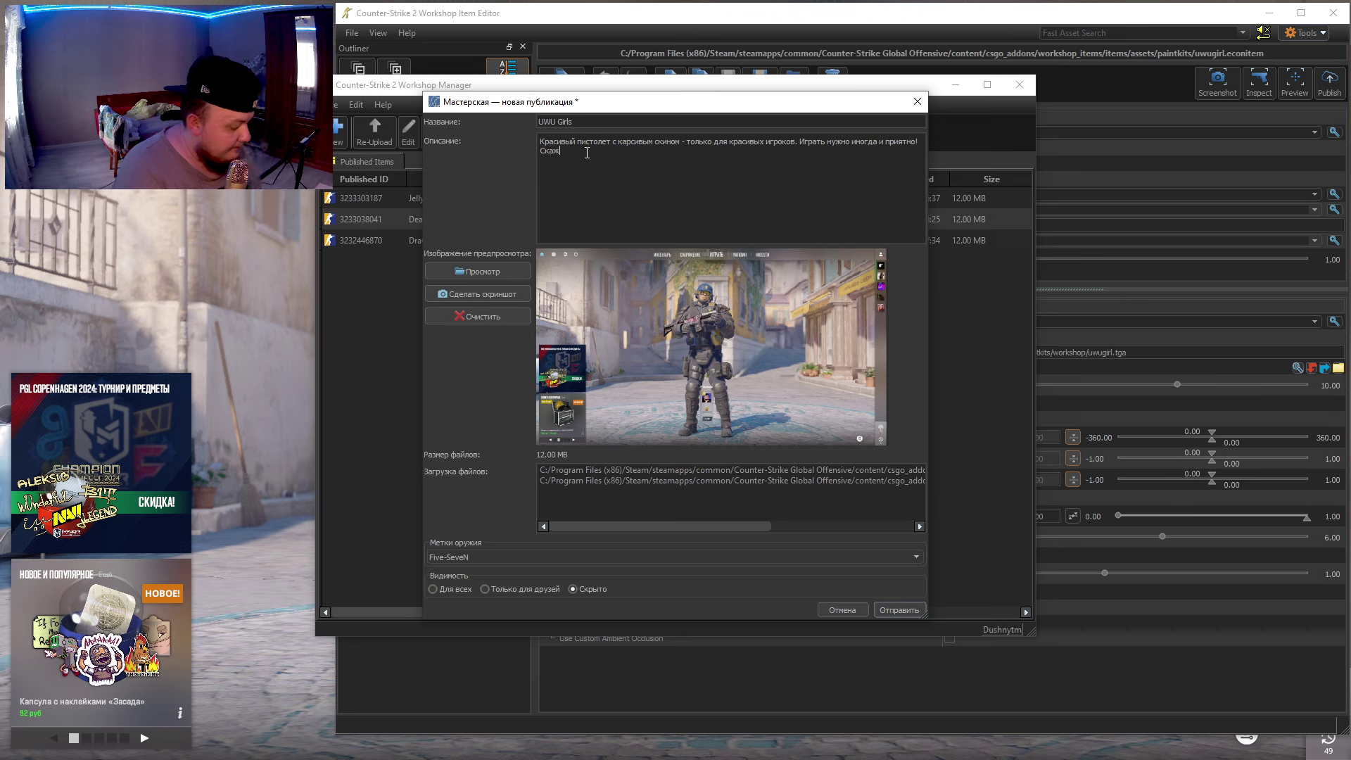
text(ите )
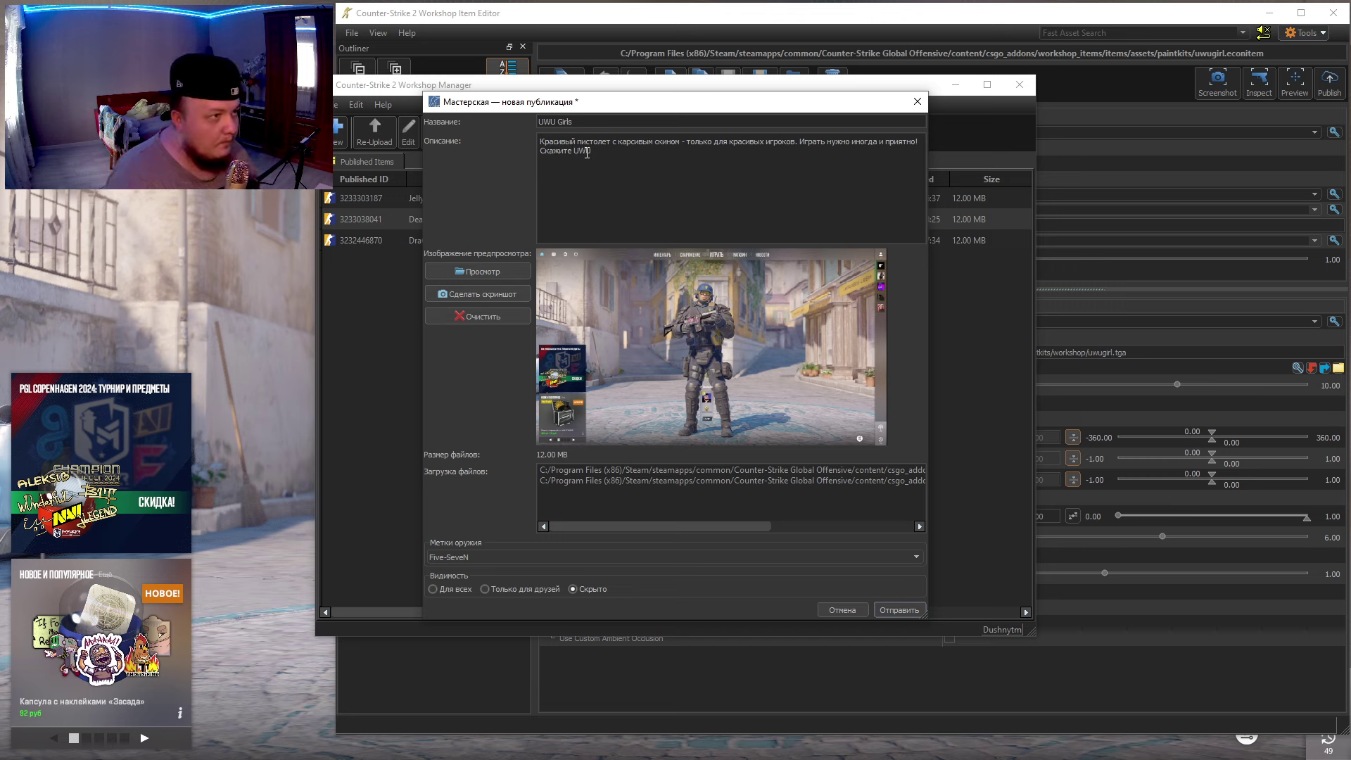
text(UWU )
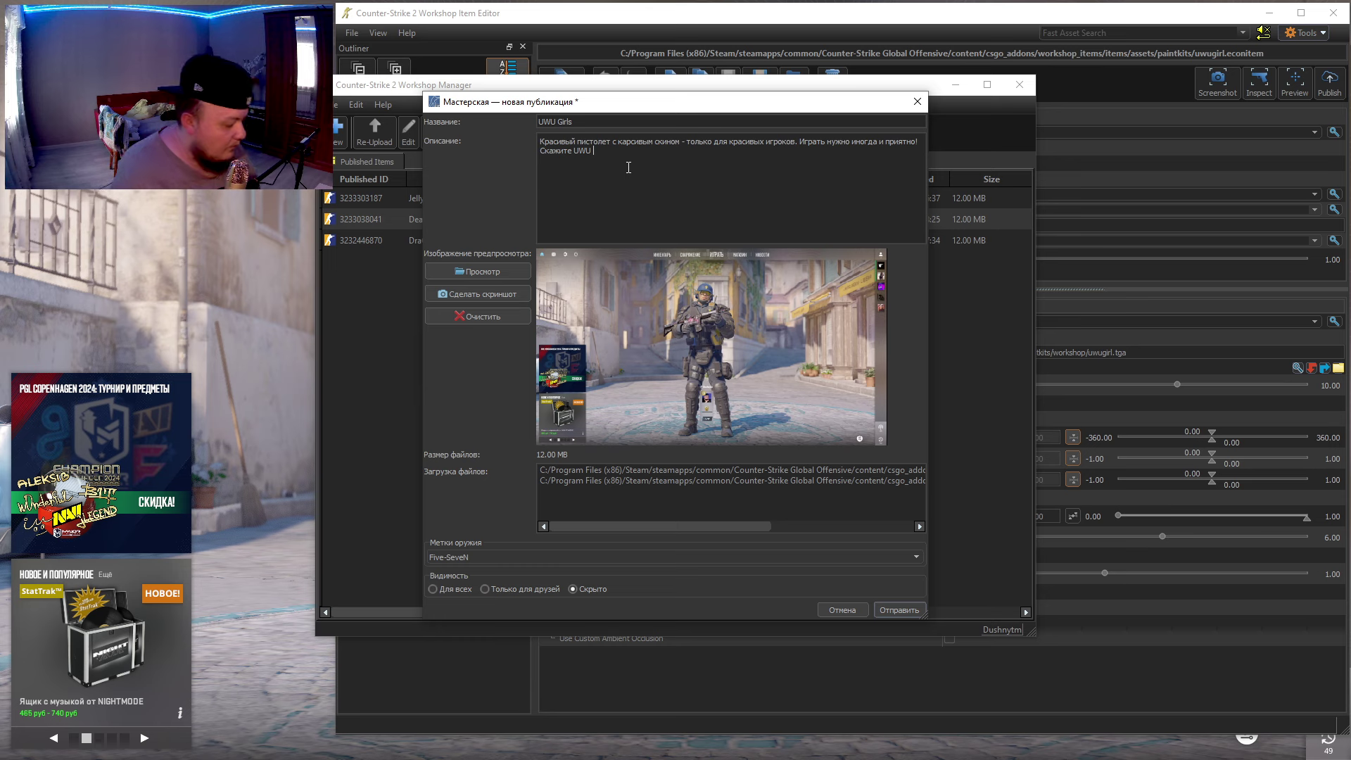
text(и)
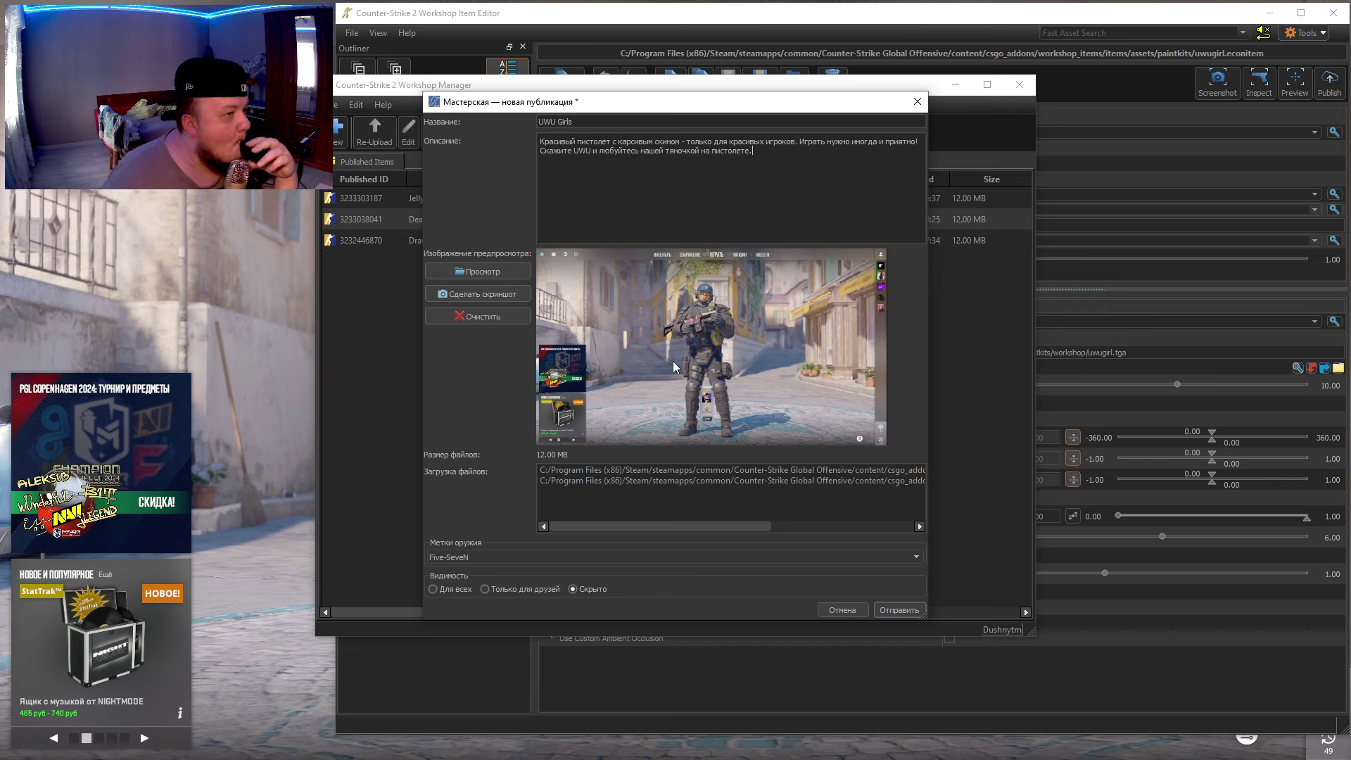
- Replace the preview image with a fresh screenshot, then close the publication form
click(495, 279)
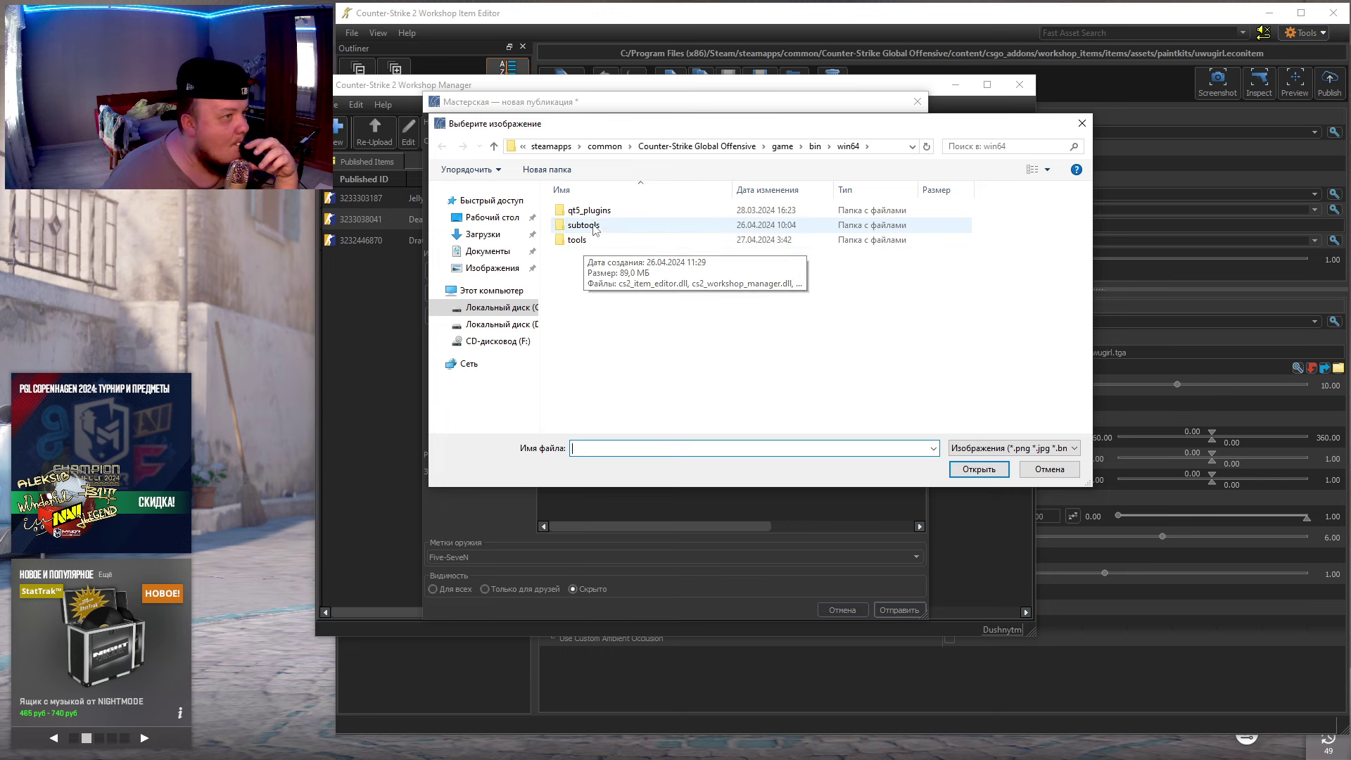
click(1077, 126)
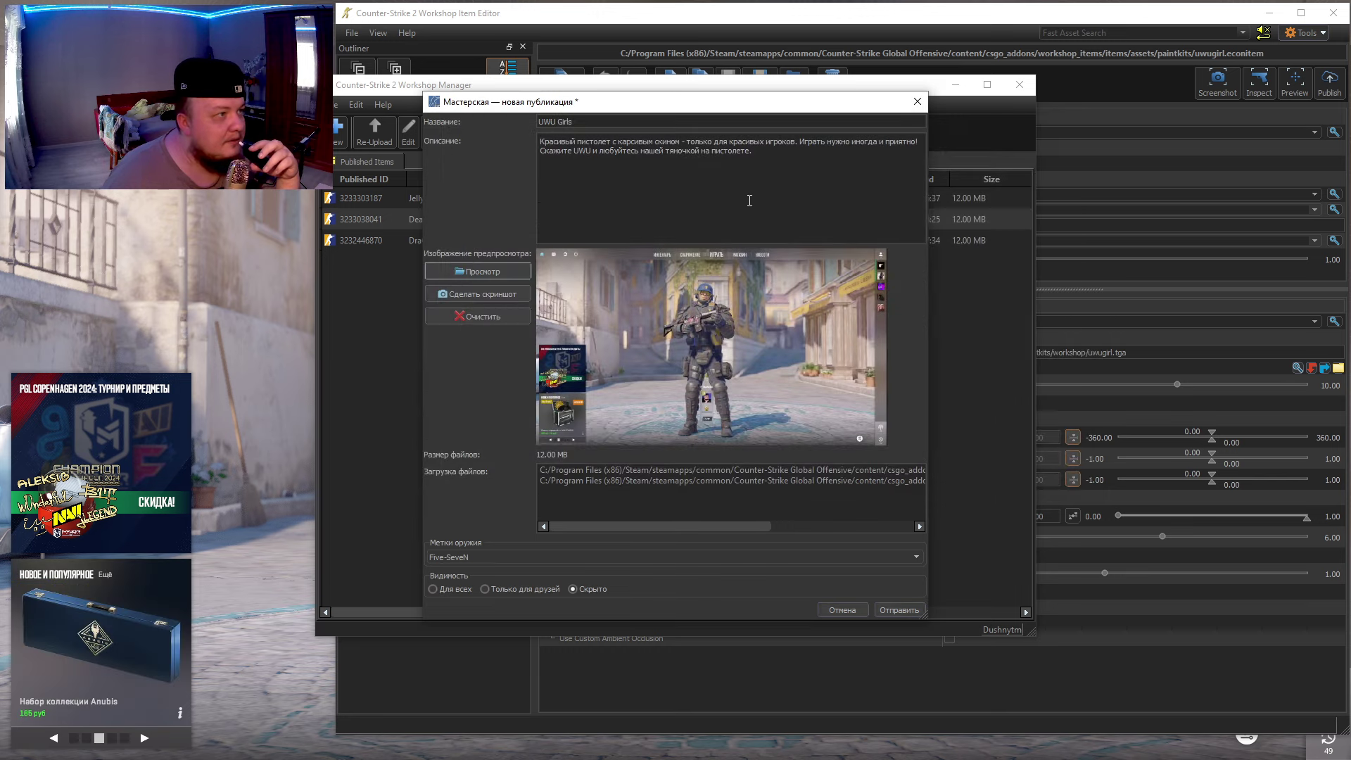
click(497, 296)
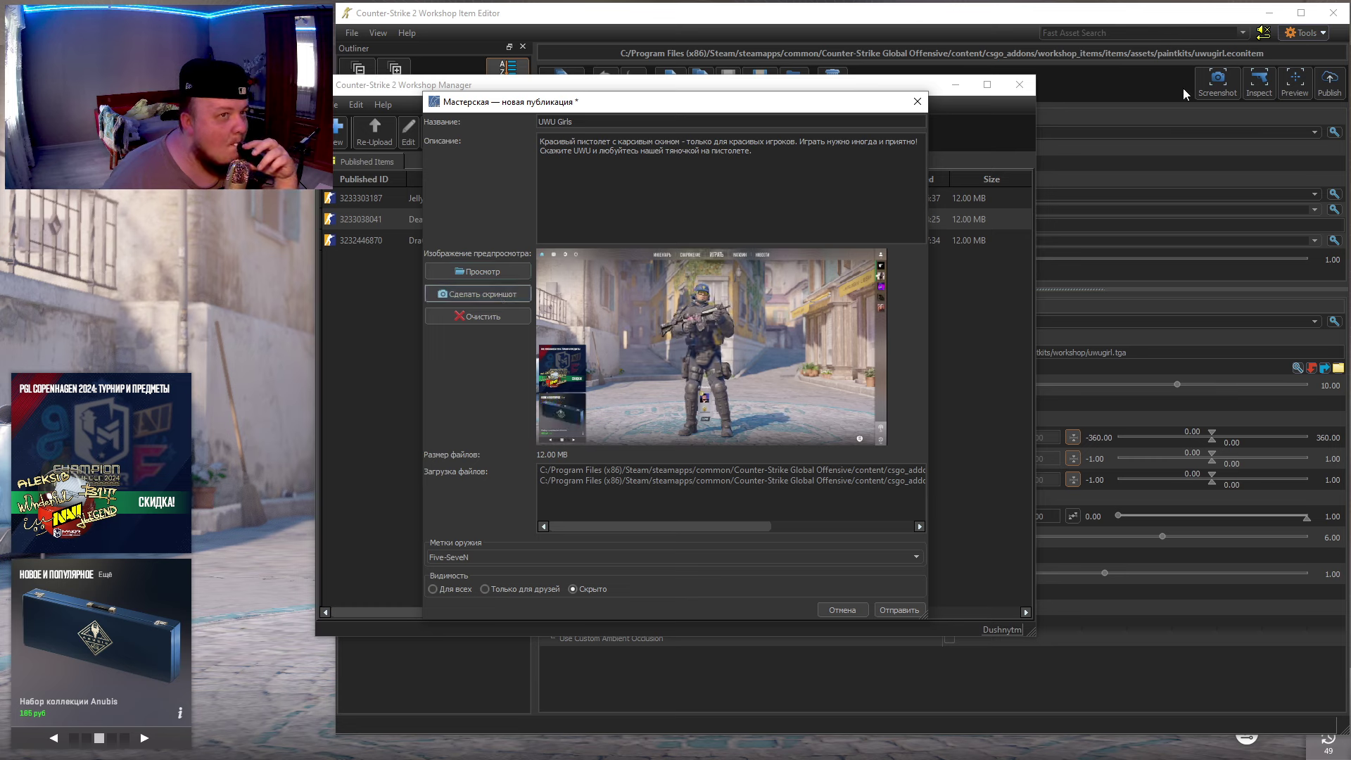
click(918, 101)
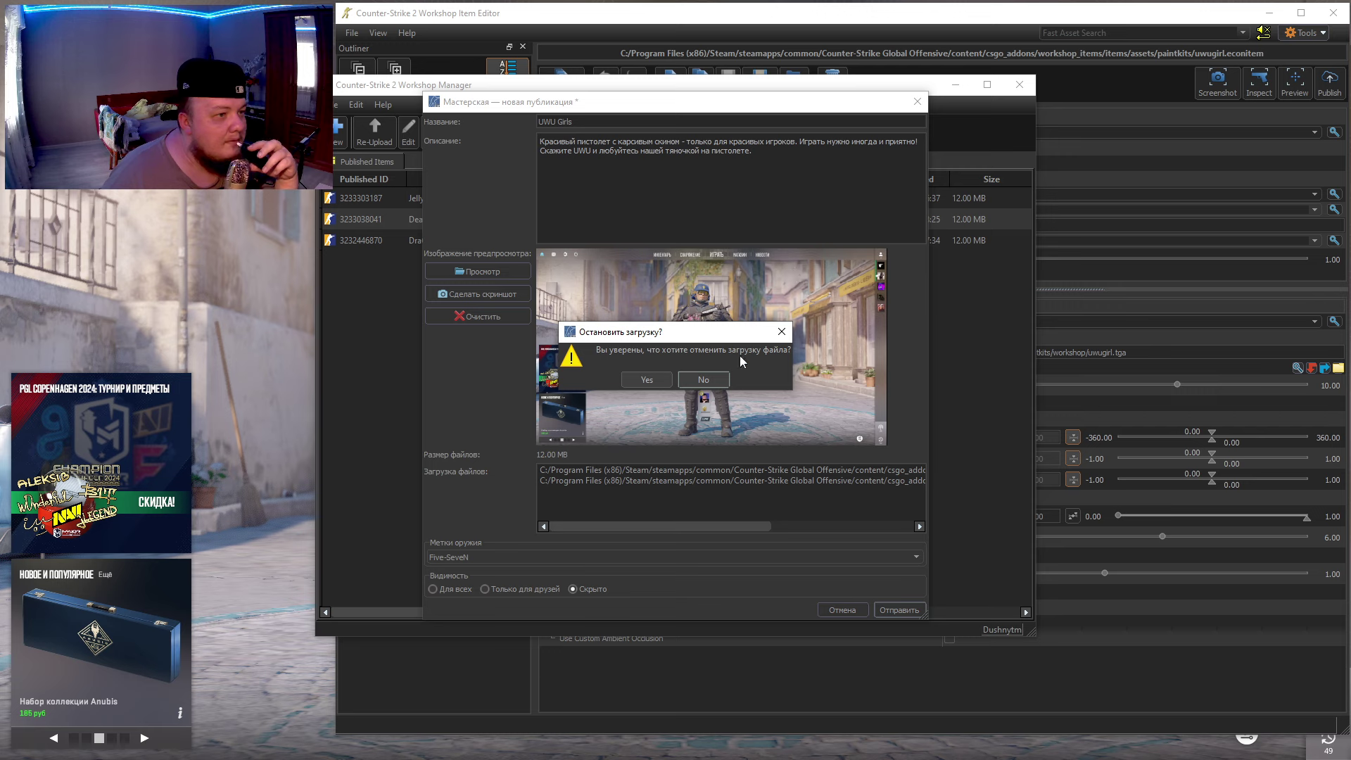
- Select the description text, cancel the pending upload, and bring the item editor back
click(782, 331)
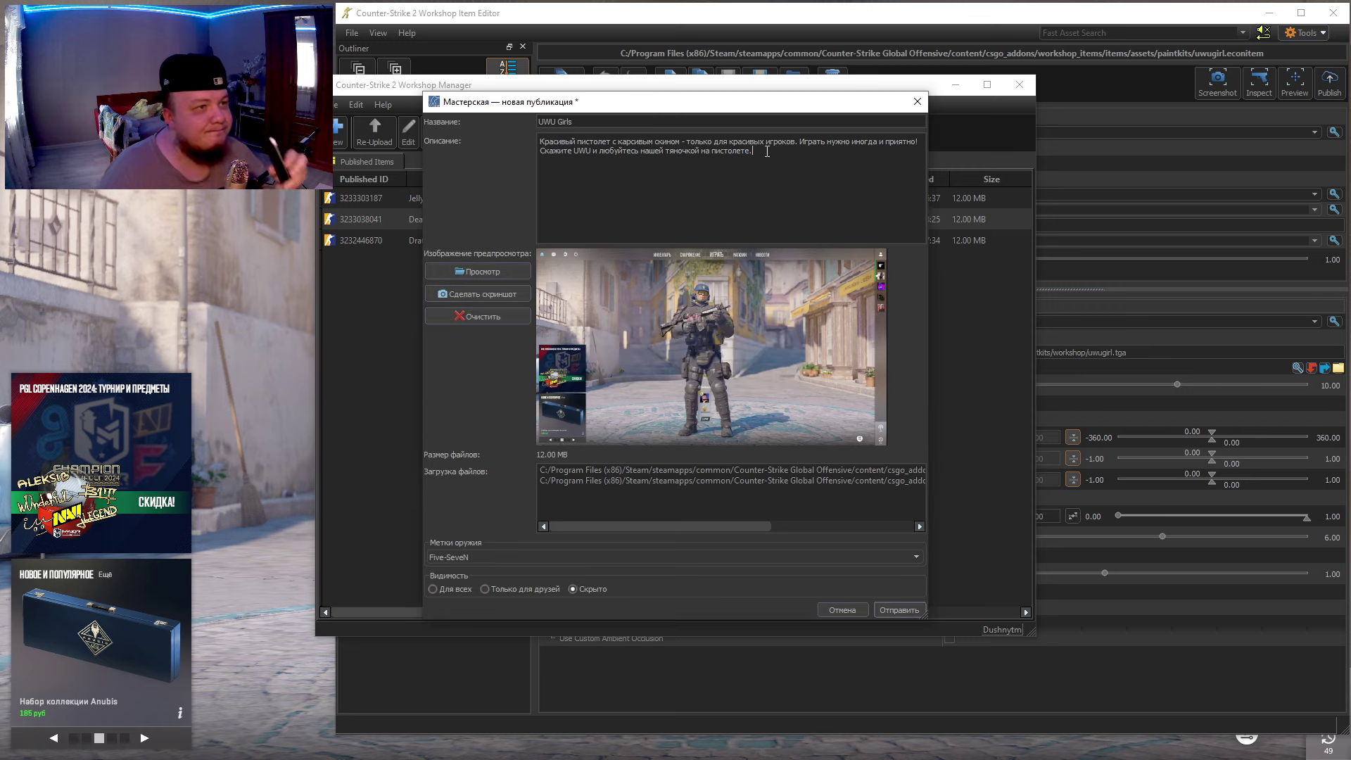
drag(767, 151, 512, 145)
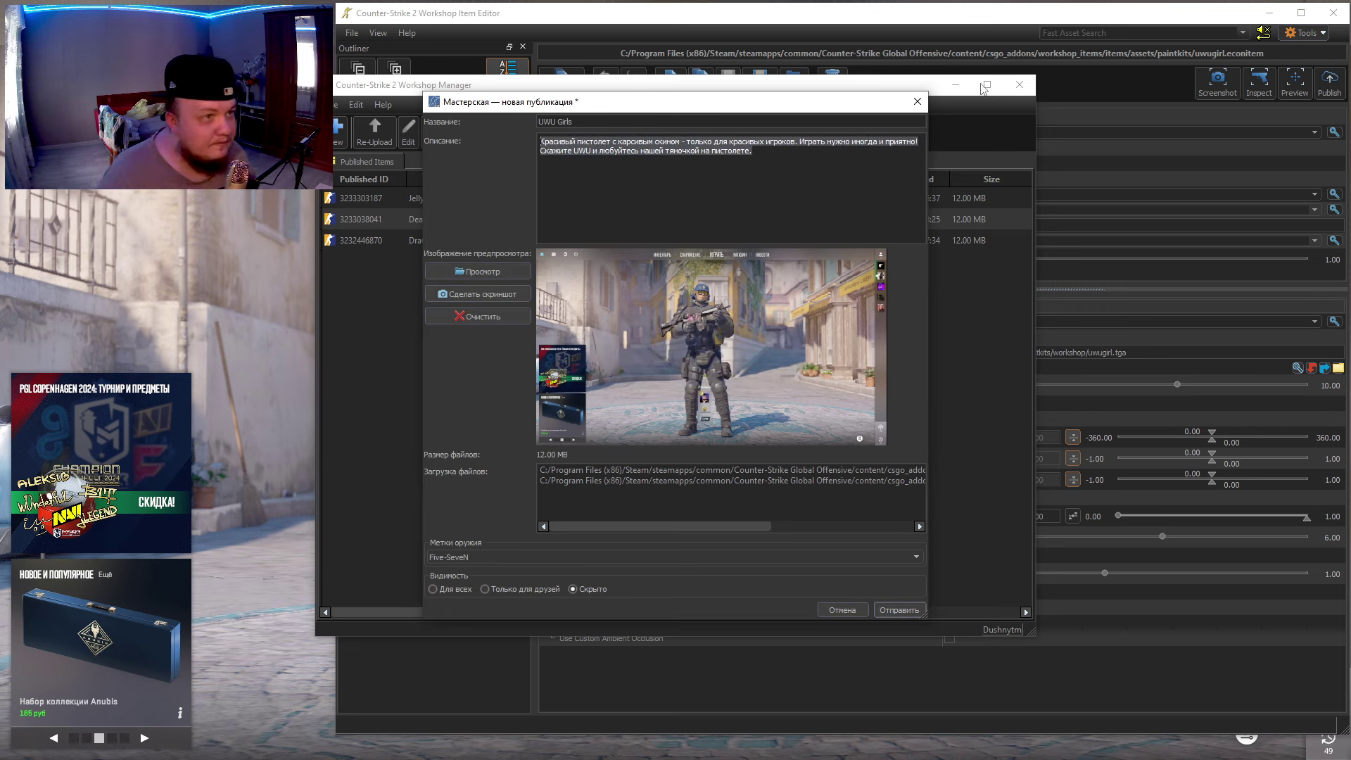
click(918, 102)
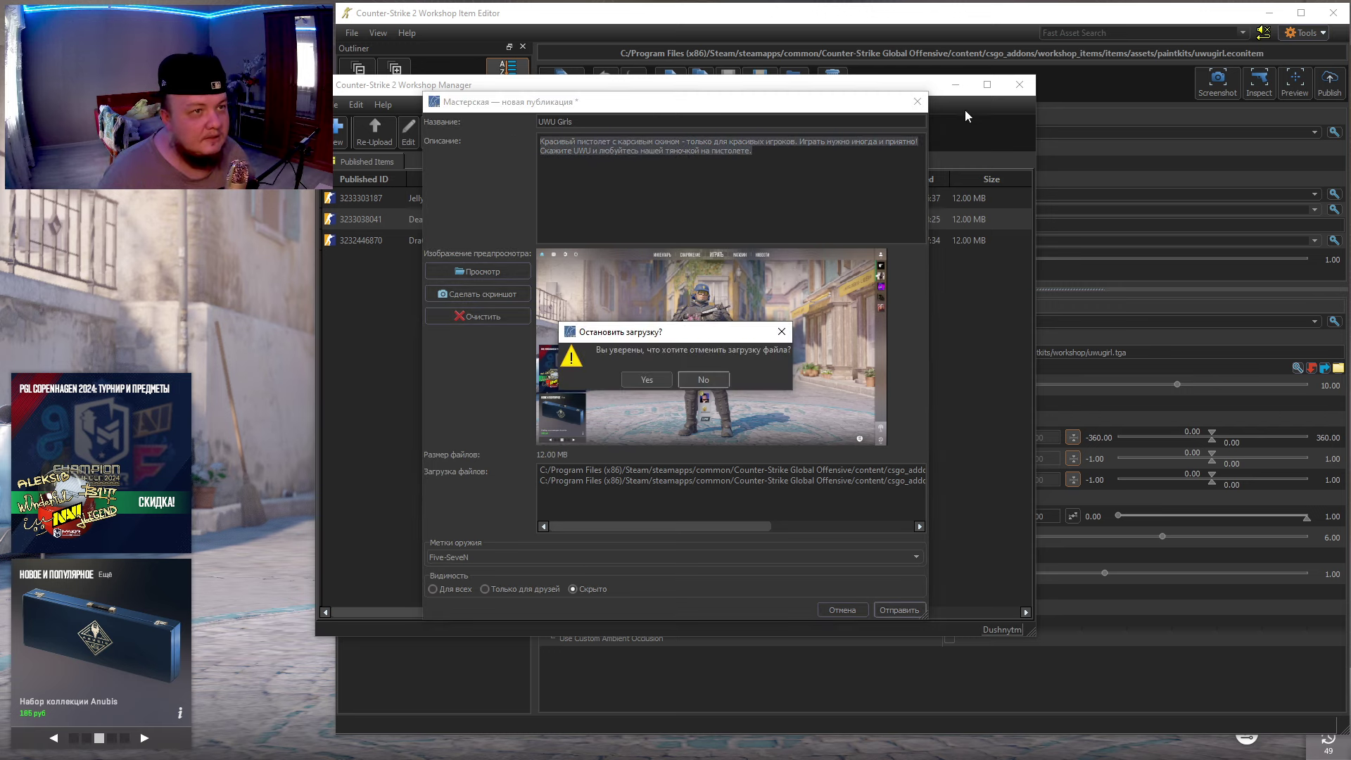
click(647, 382)
click(1219, 86)
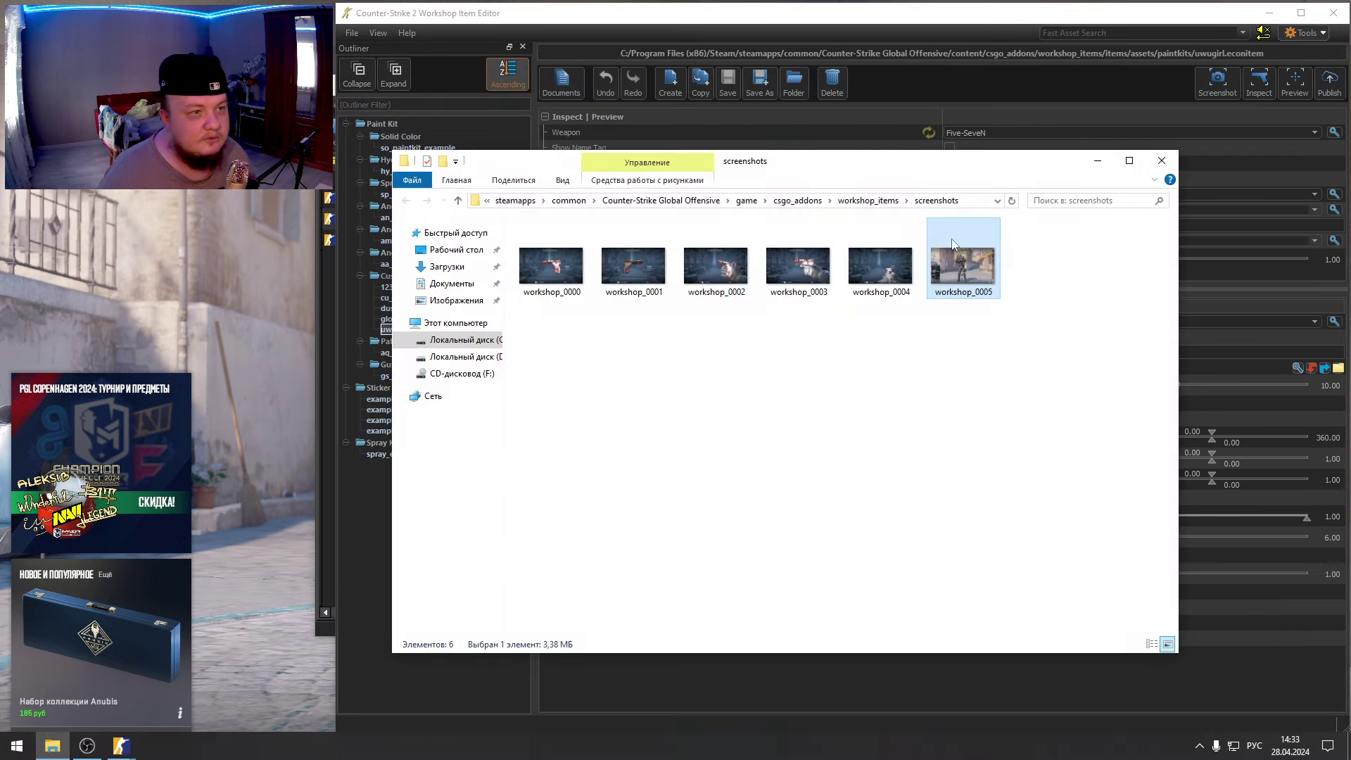
- Delete workshop_0005 and the five remaining workshop screenshots, then close the emptied folder
right_click(977, 275)
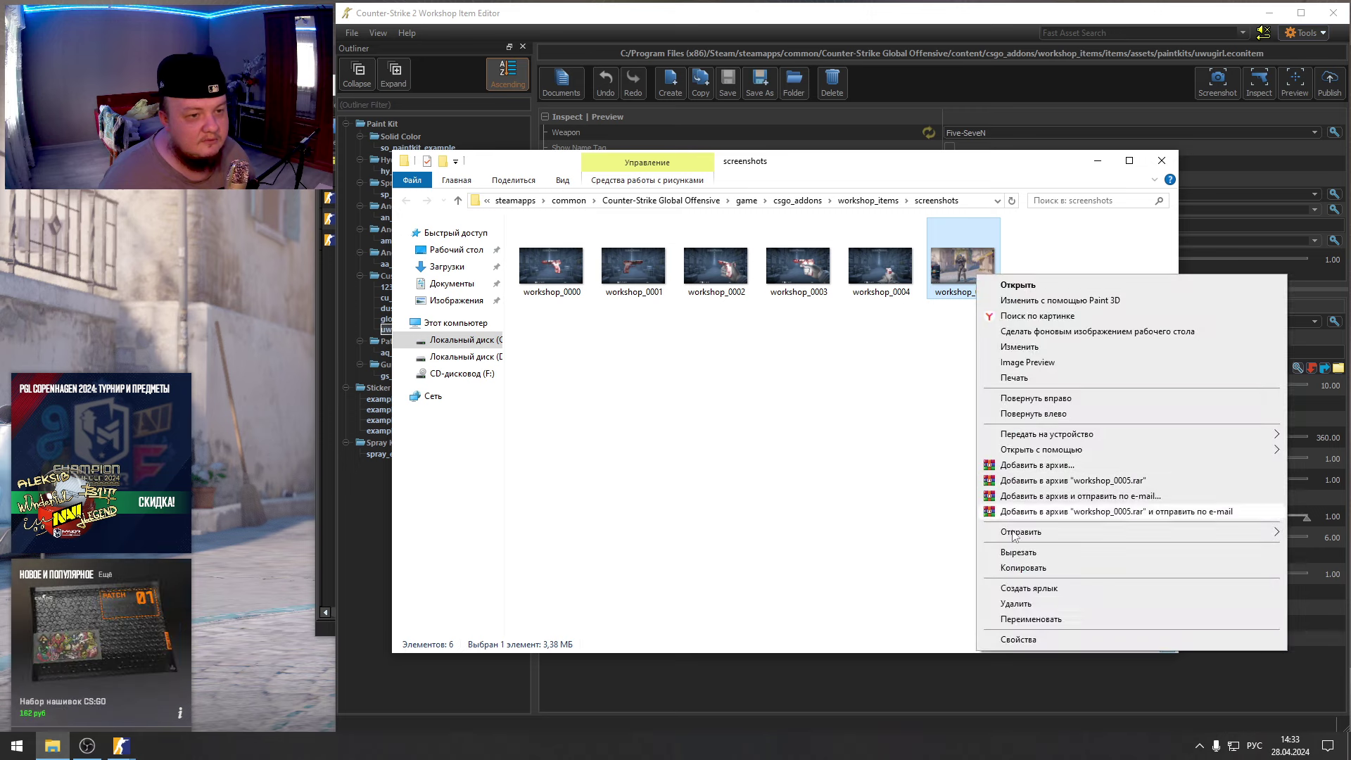
click(1020, 604)
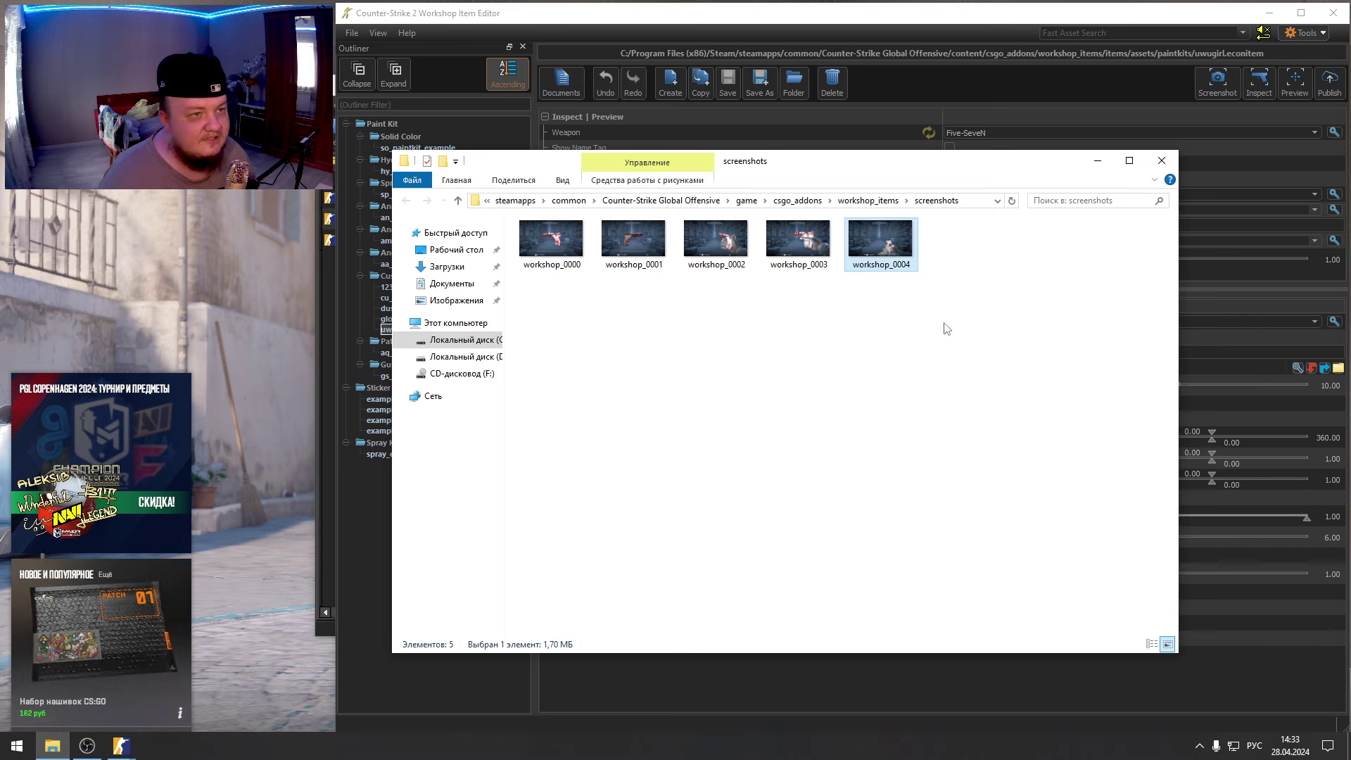
drag(946, 328, 466, 239)
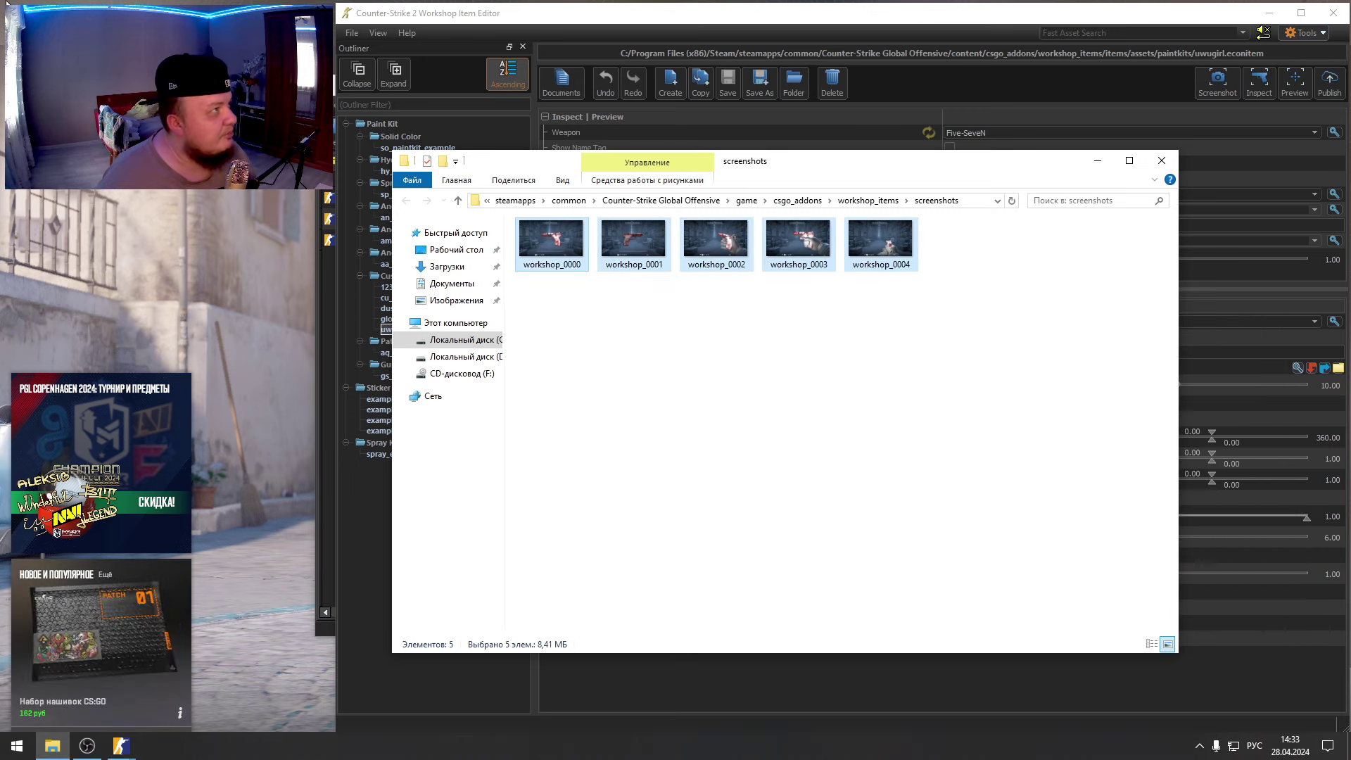
key(Delete)
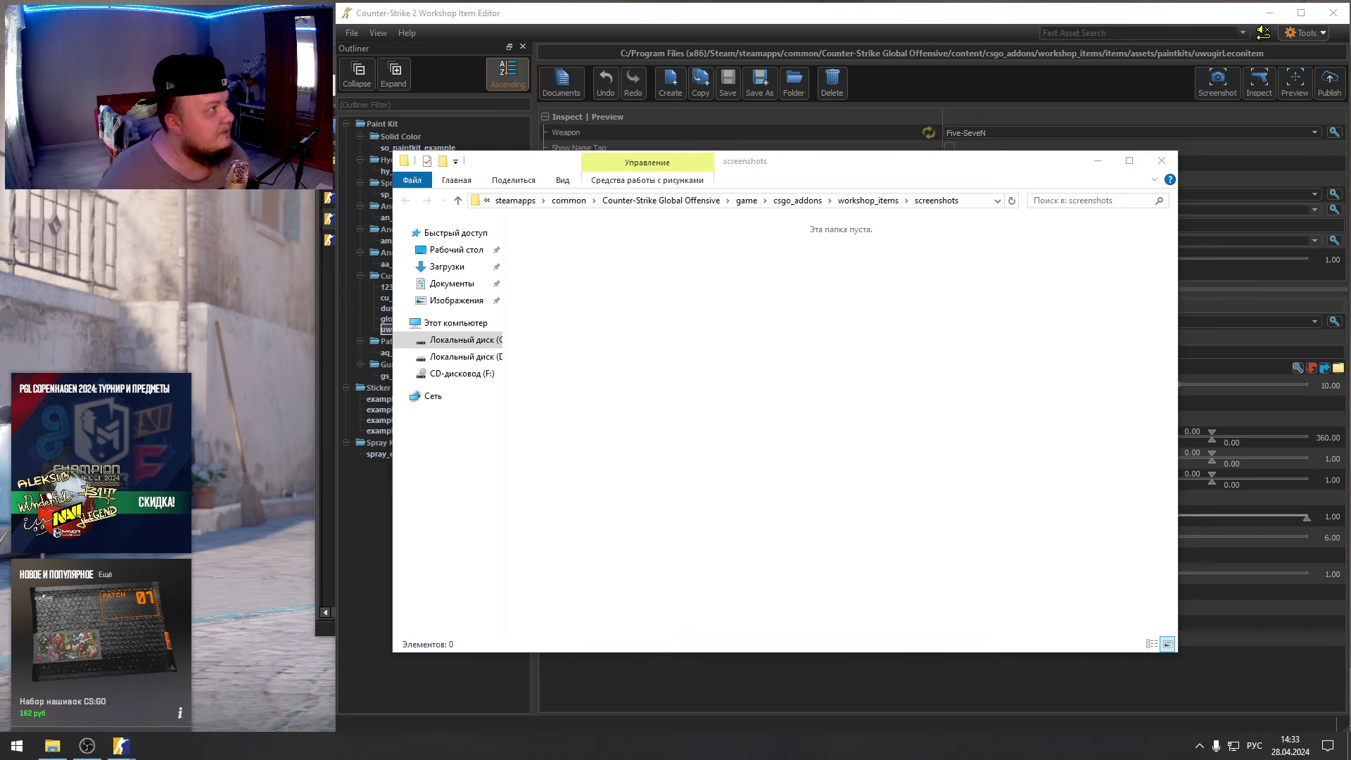
click(1171, 167)
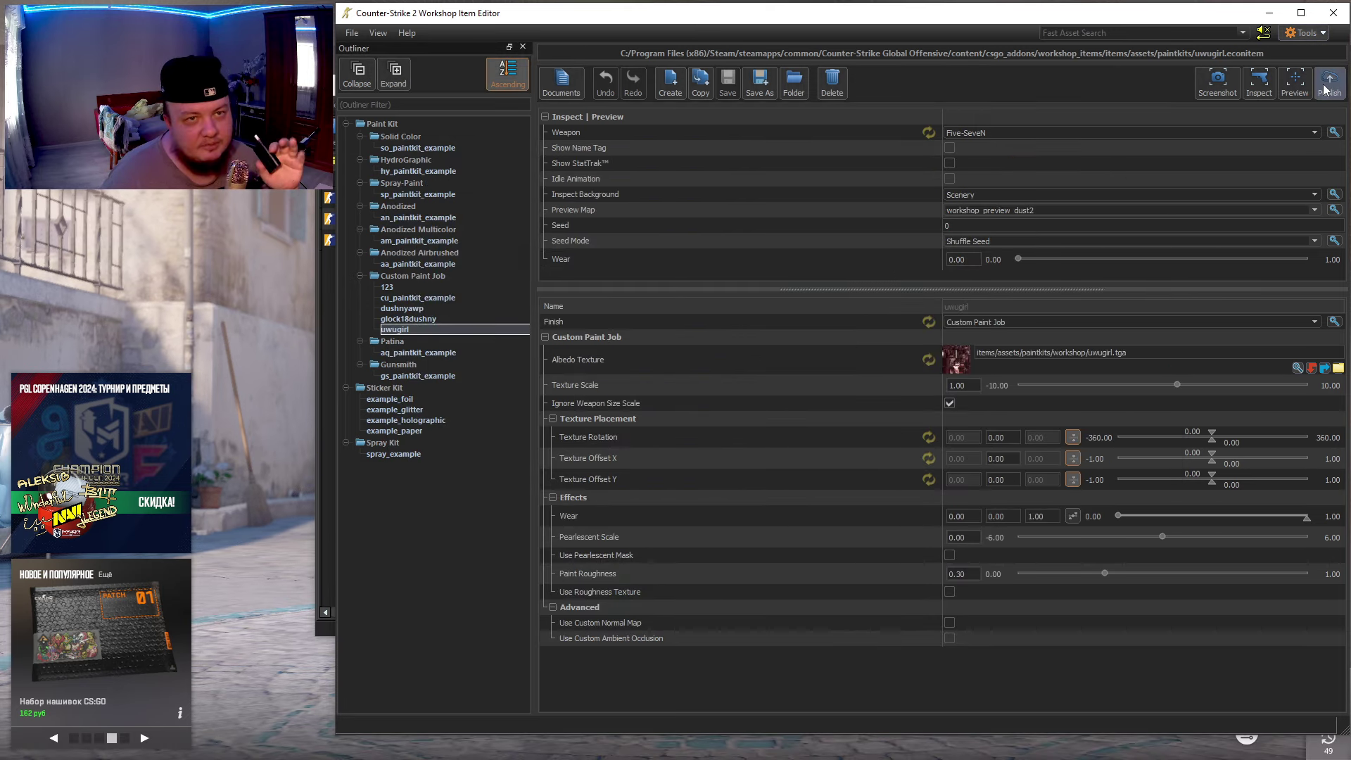
- Start a new publication, retitle it 'UWU guns', and paste the two-line Russian description
click(1223, 96)
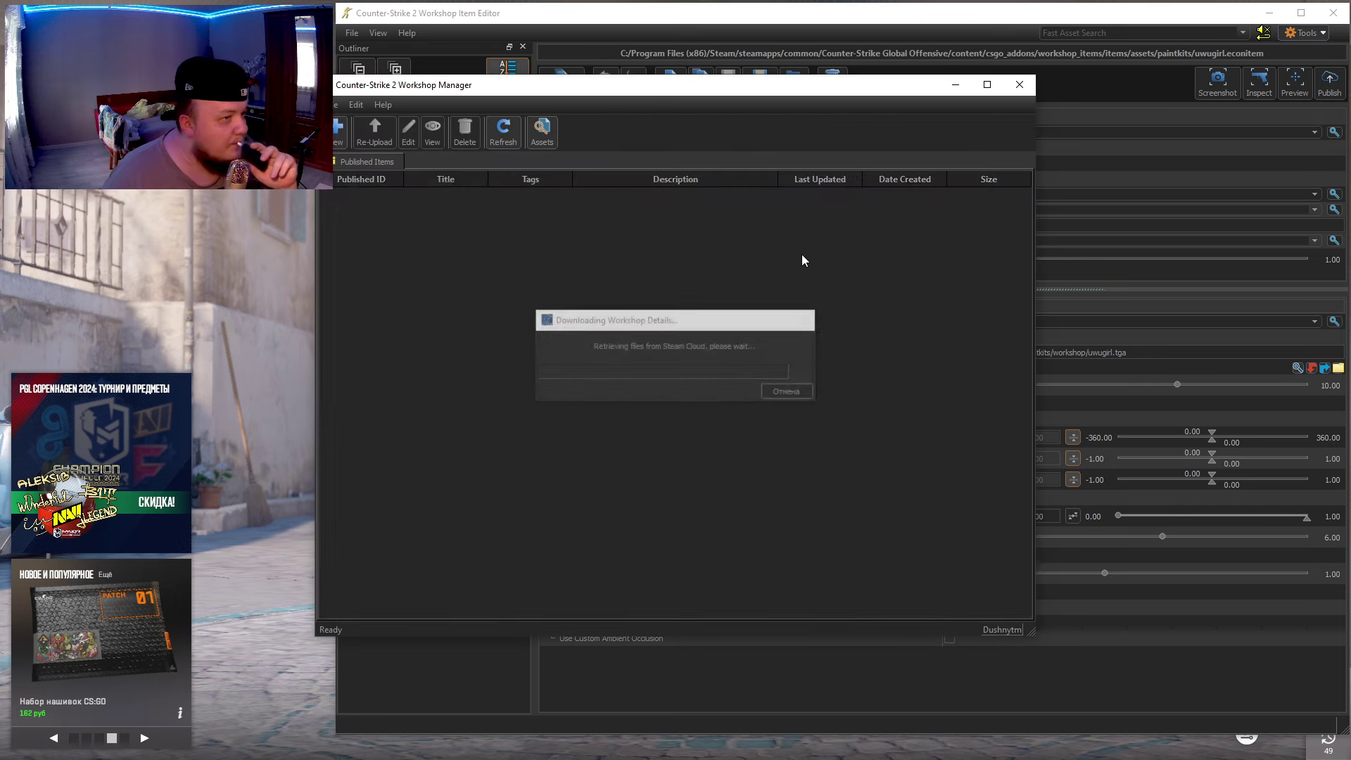
click(362, 141)
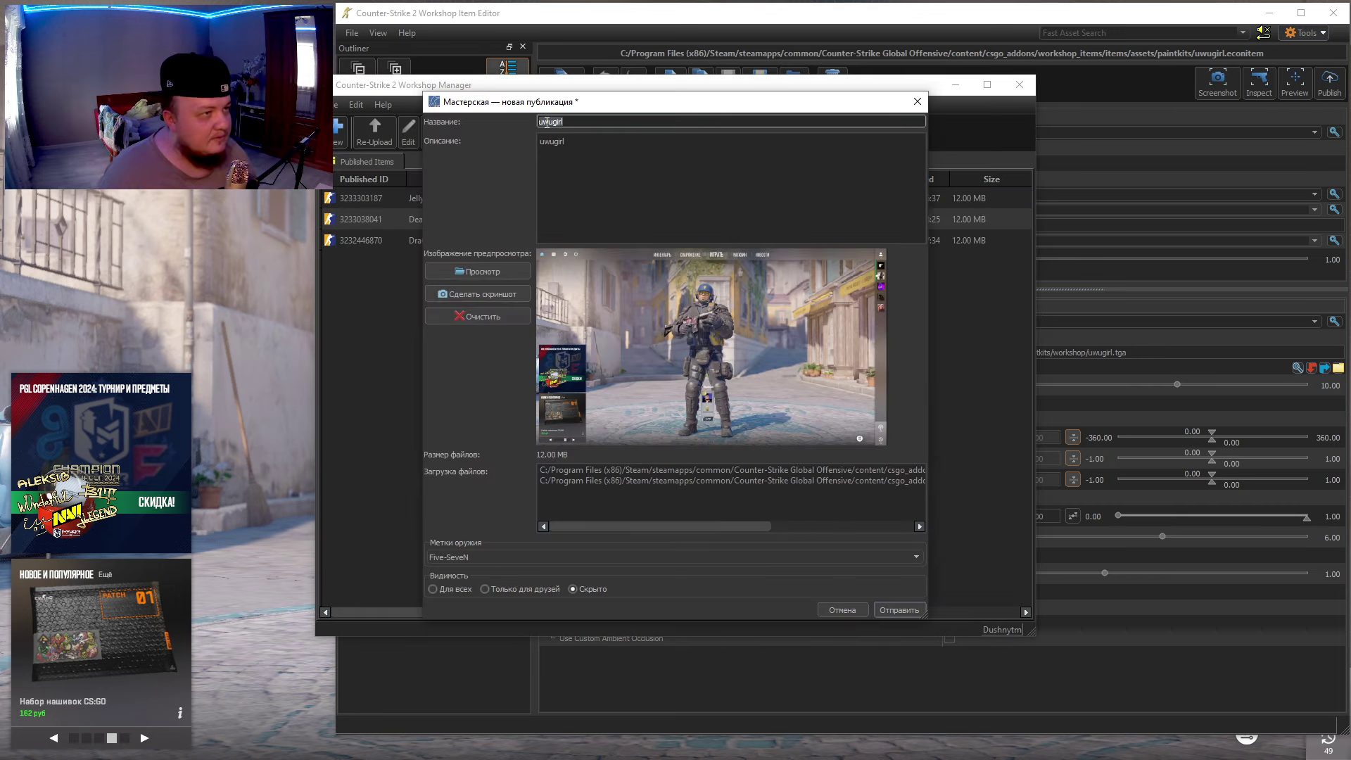
drag(555, 121, 532, 121)
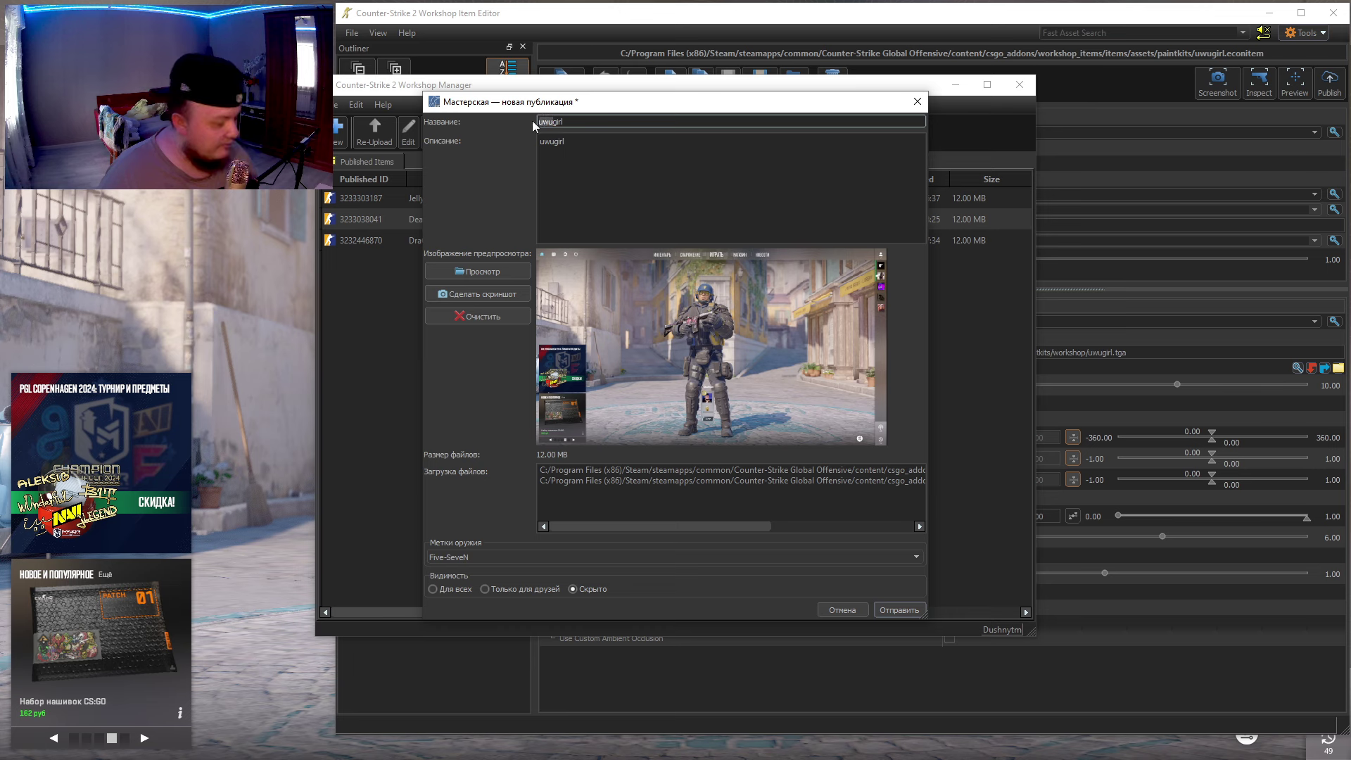
text(гцг)
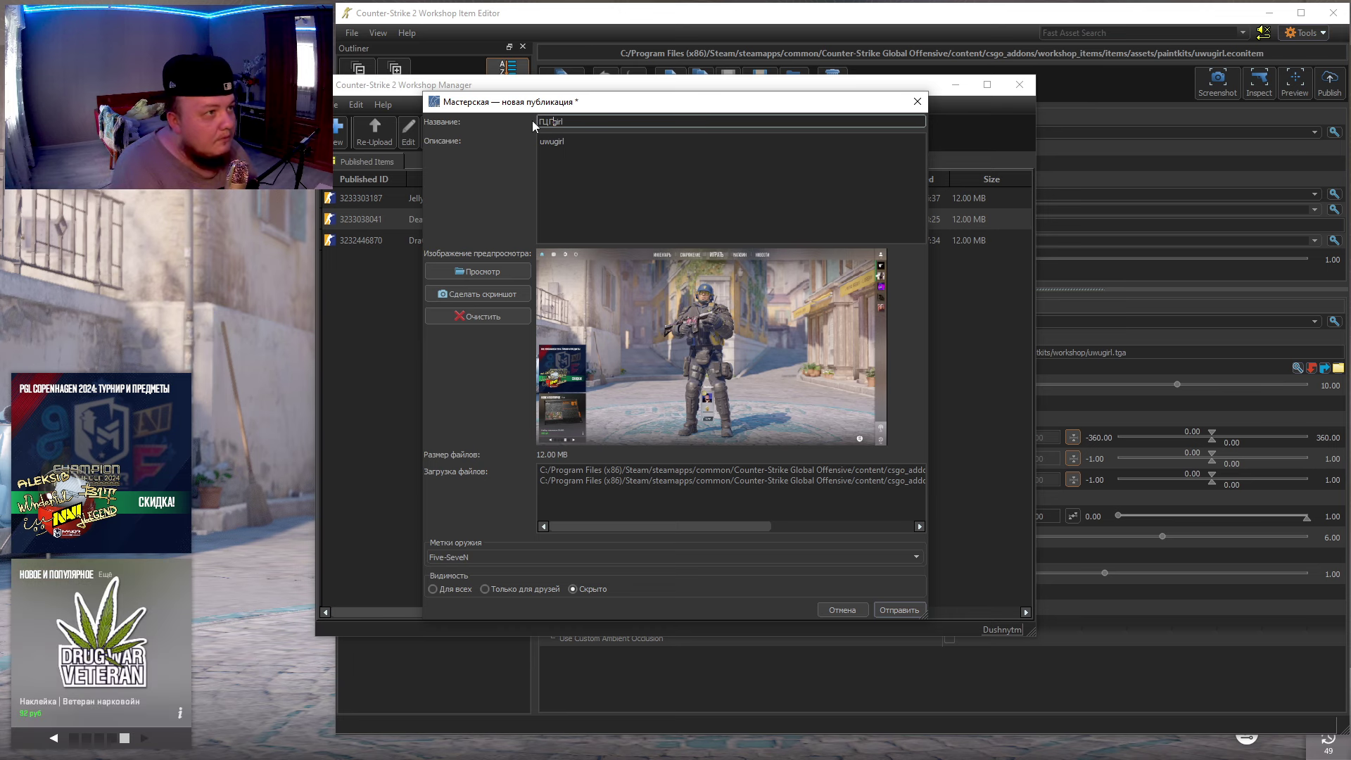
key(BackSpace)
key(BackSpace)
key(BackSpace)
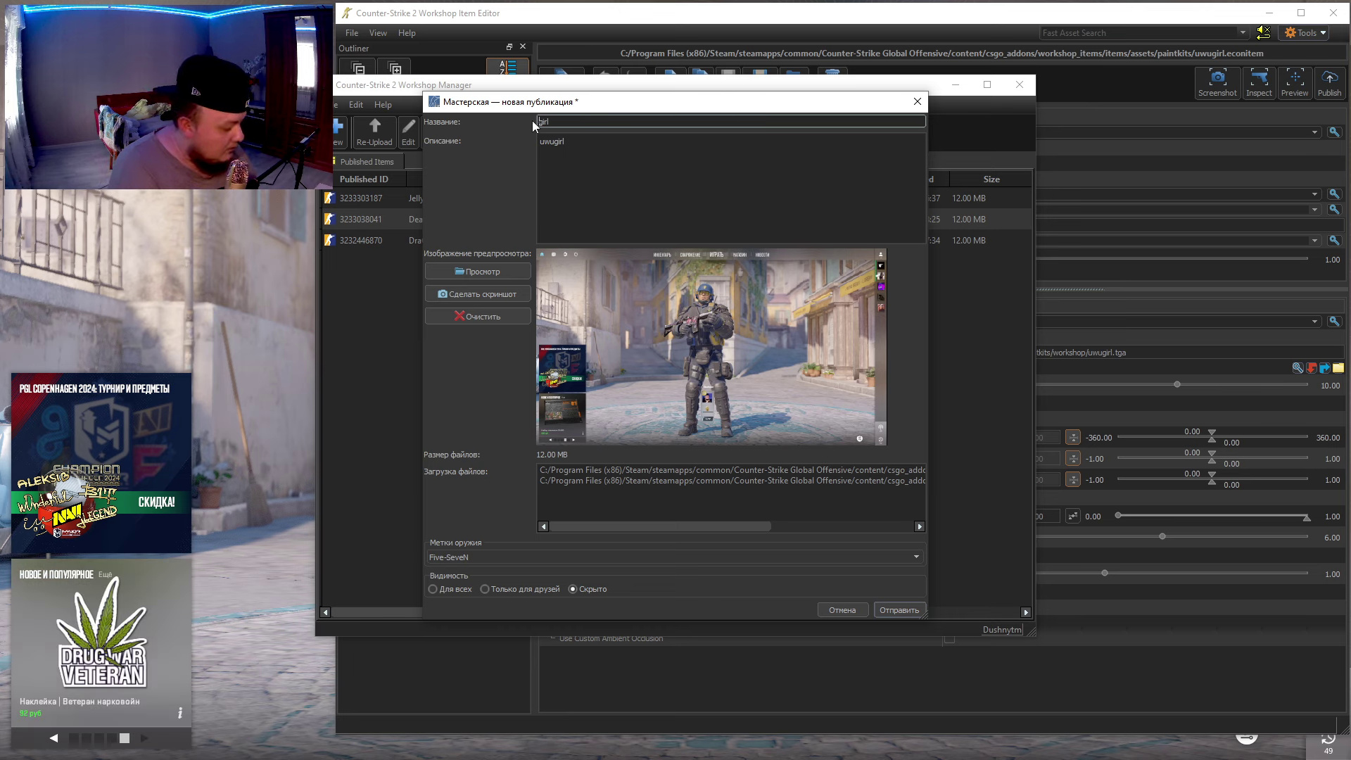
text(UWU)
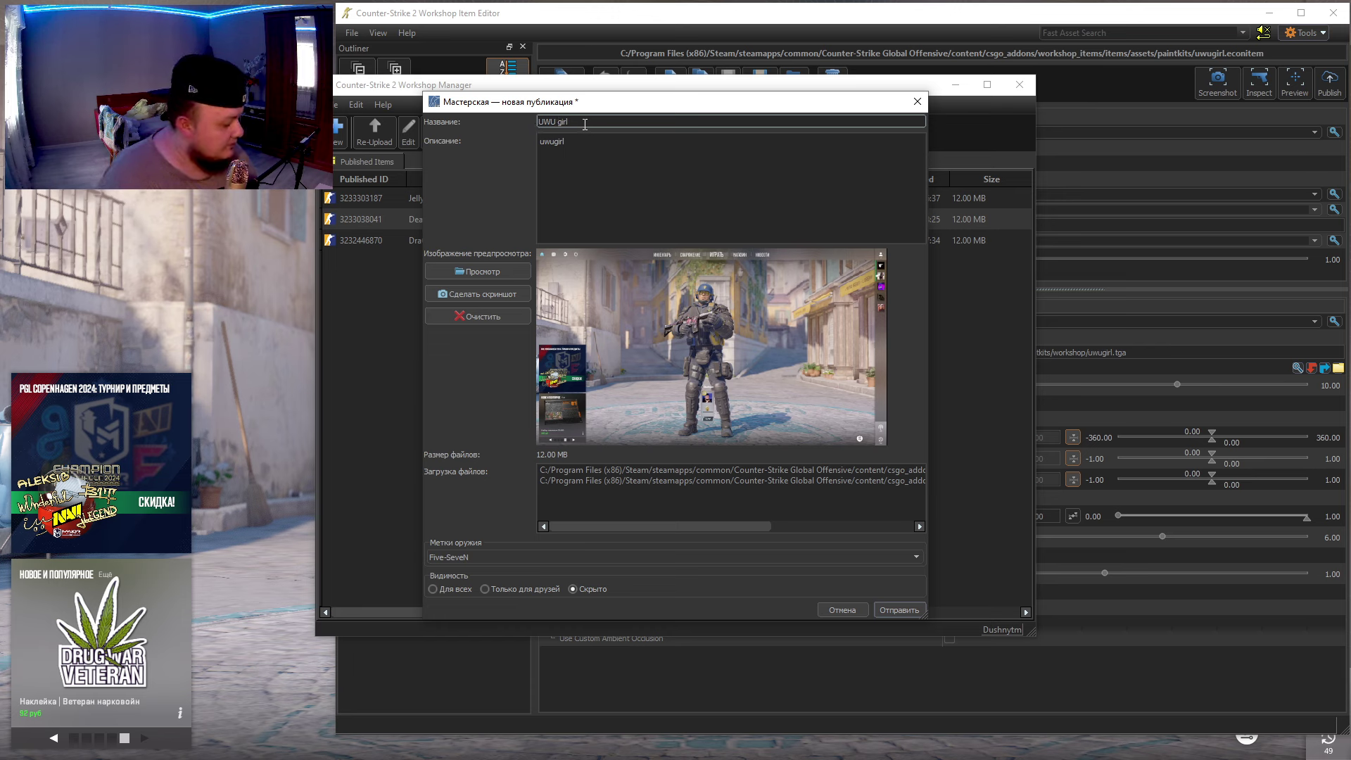
text(s)
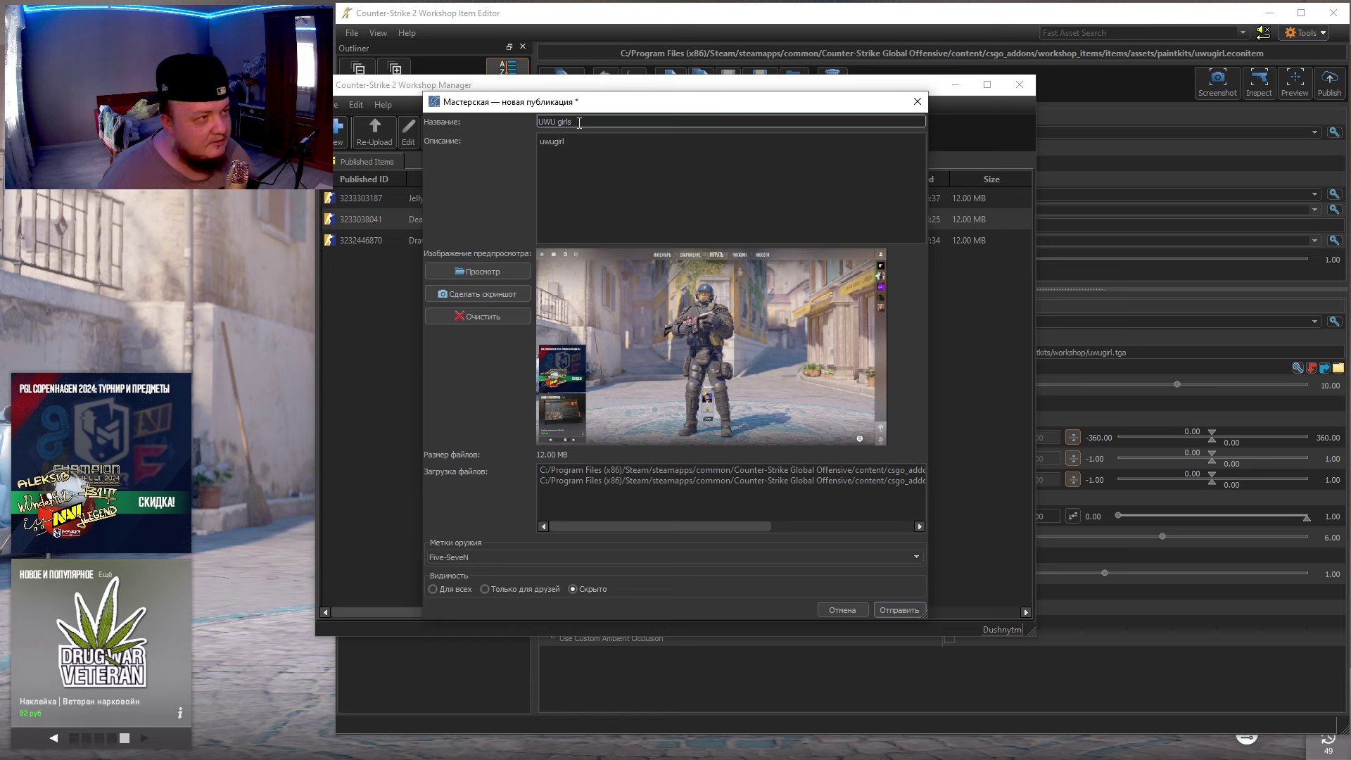
key(BackSpace)
key(BackSpace)
key(BackSpace)
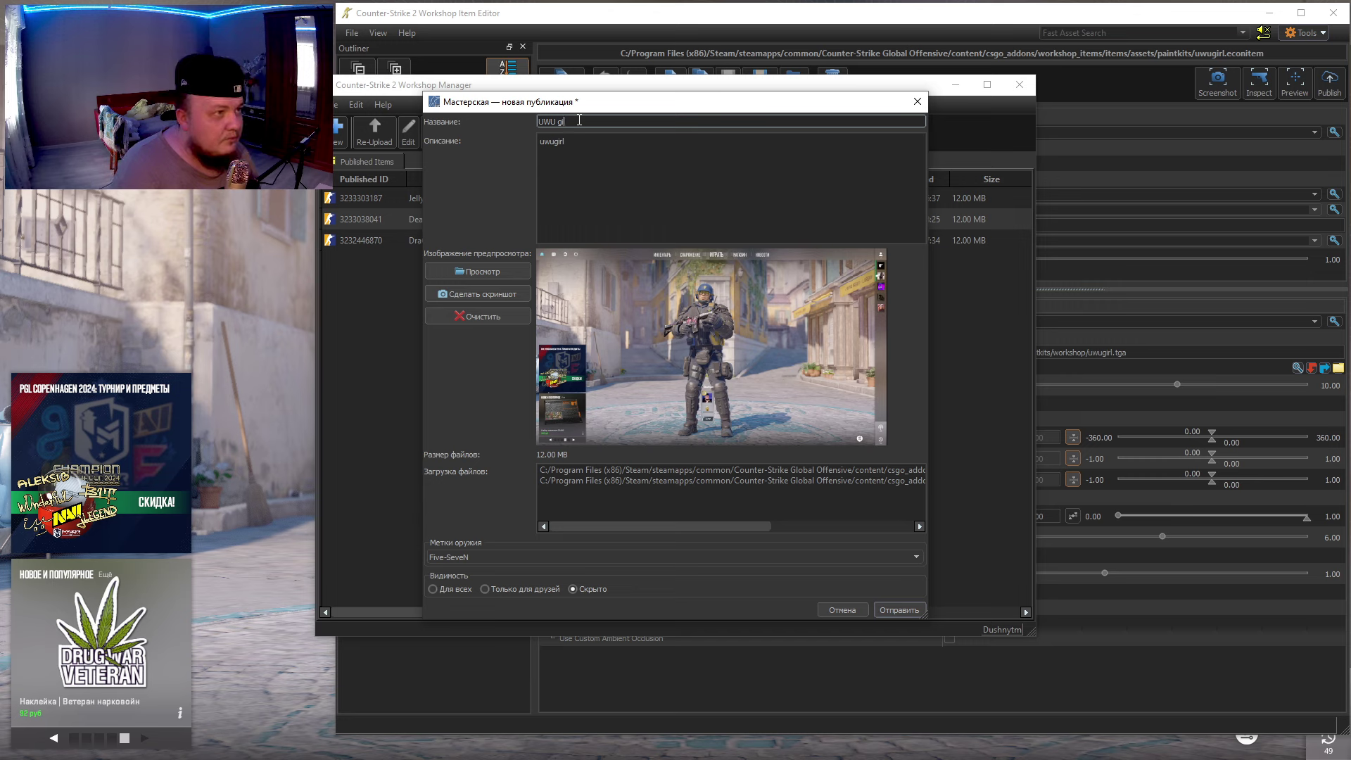
text(uns)
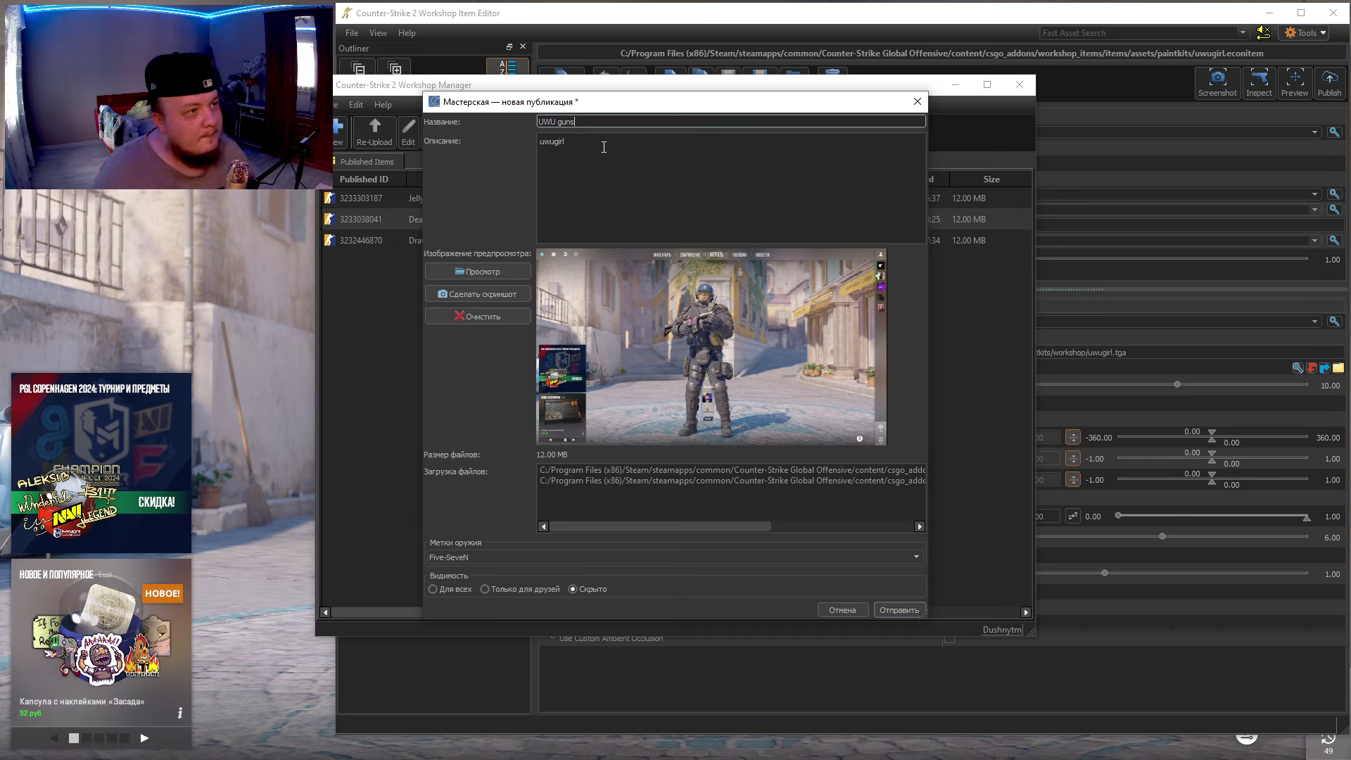
double_click(585, 138)
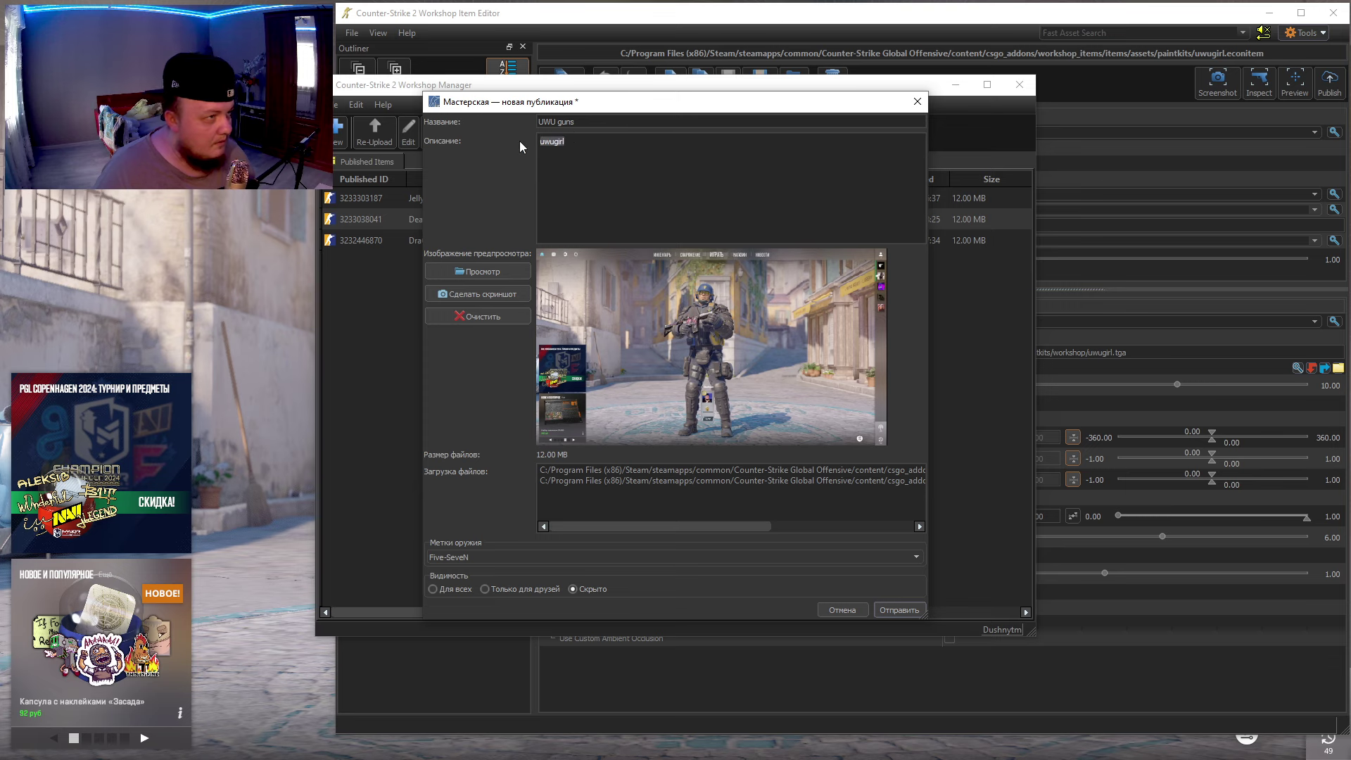
text(Красивый пистолет с карсивым скином - только для красивых игроков. Играть нужно иногда и приятно! Скажите UWU и любуйтесь нашей тяночкой на пистолете.)
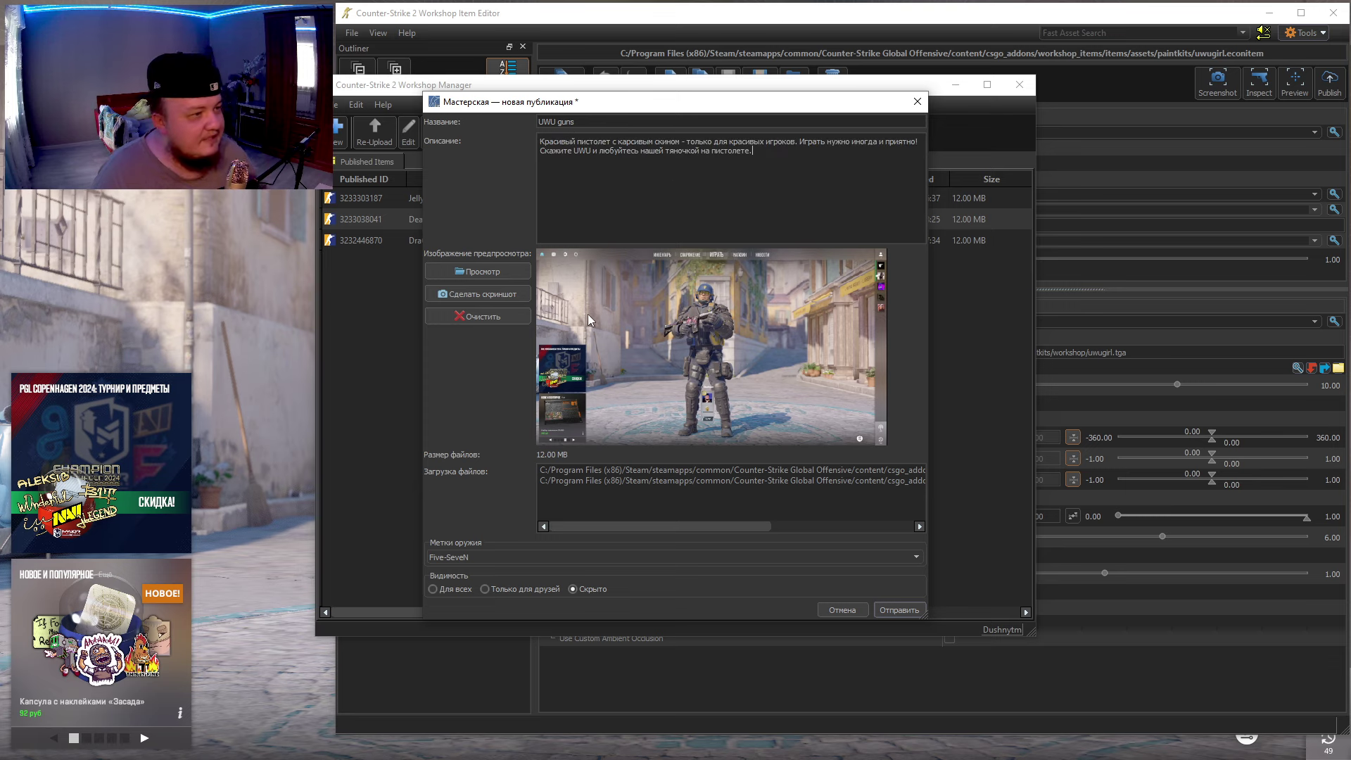
- Try the Desktop screenshots workshop_0002 and then workshop_0003 as the preview image
click(486, 273)
click(493, 217)
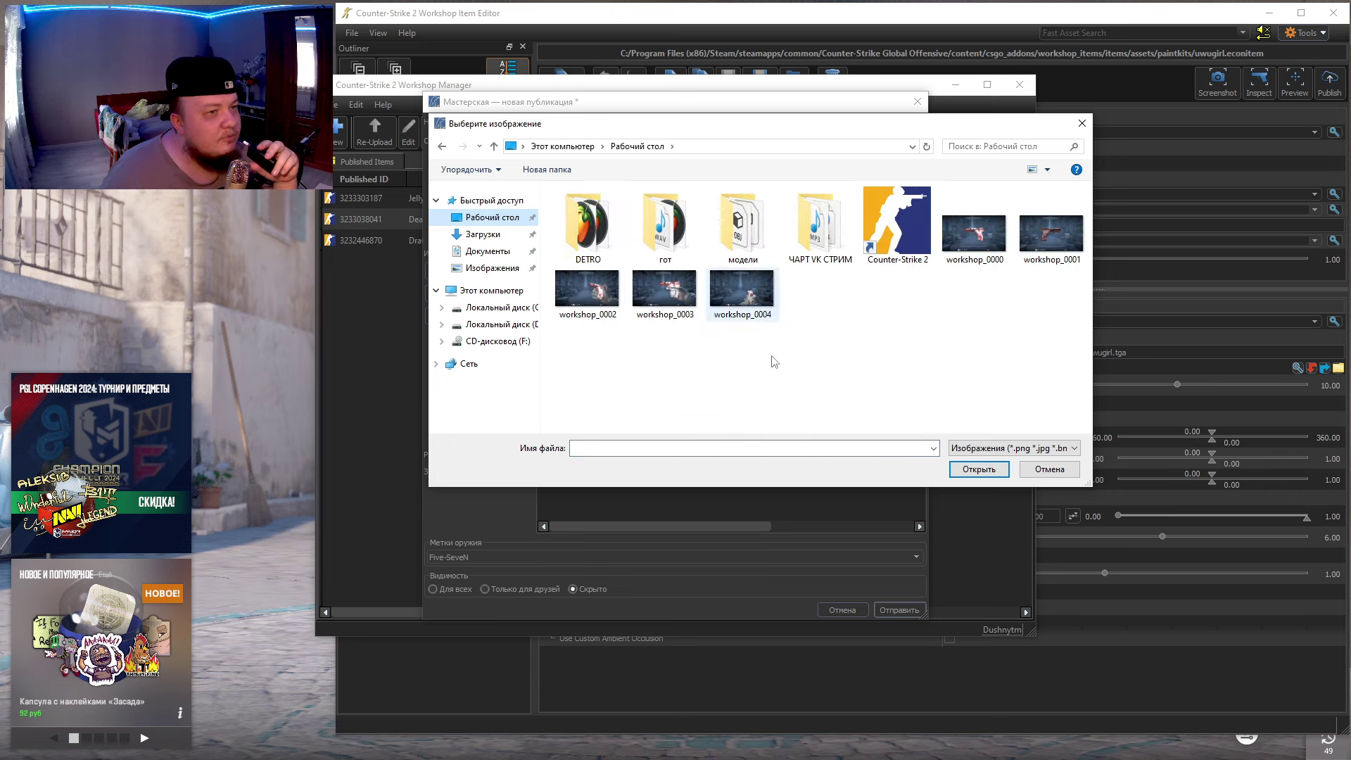
click(605, 299)
click(978, 470)
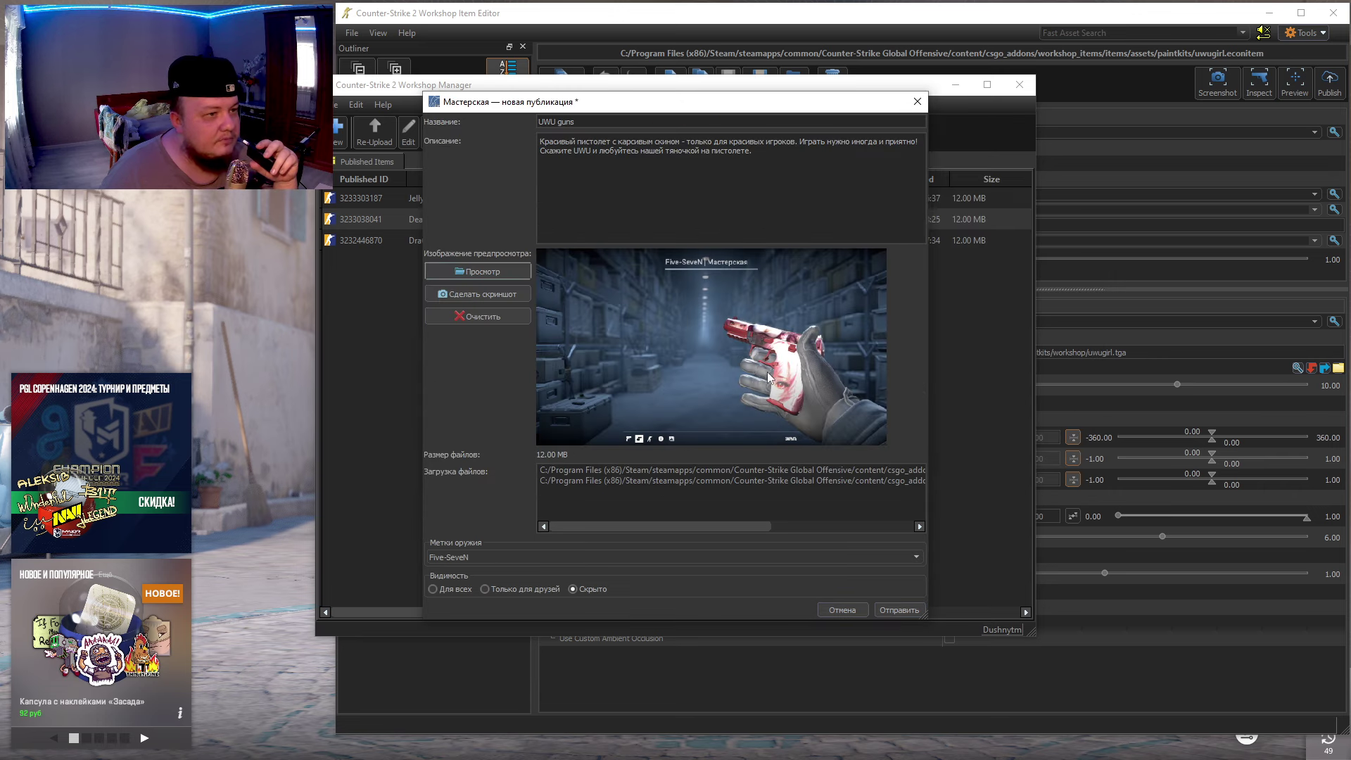
click(483, 273)
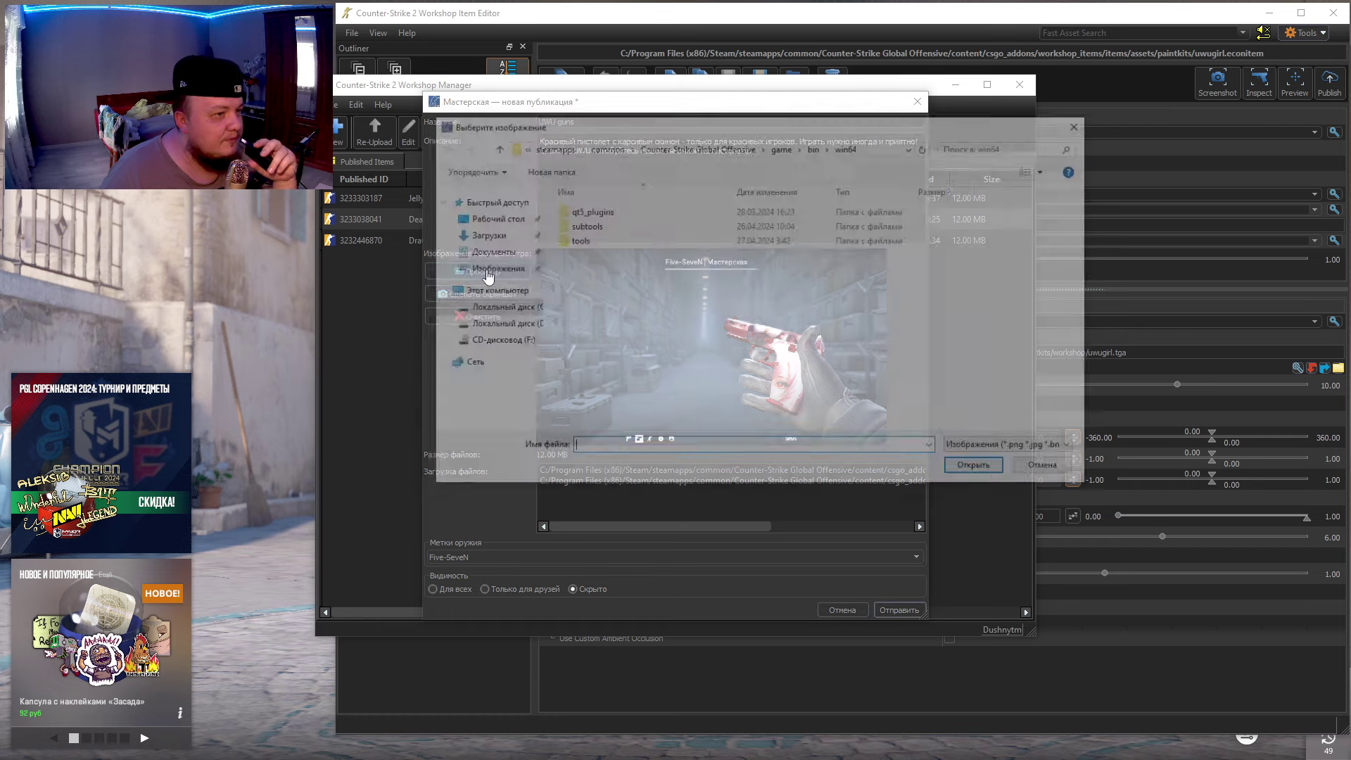
click(492, 217)
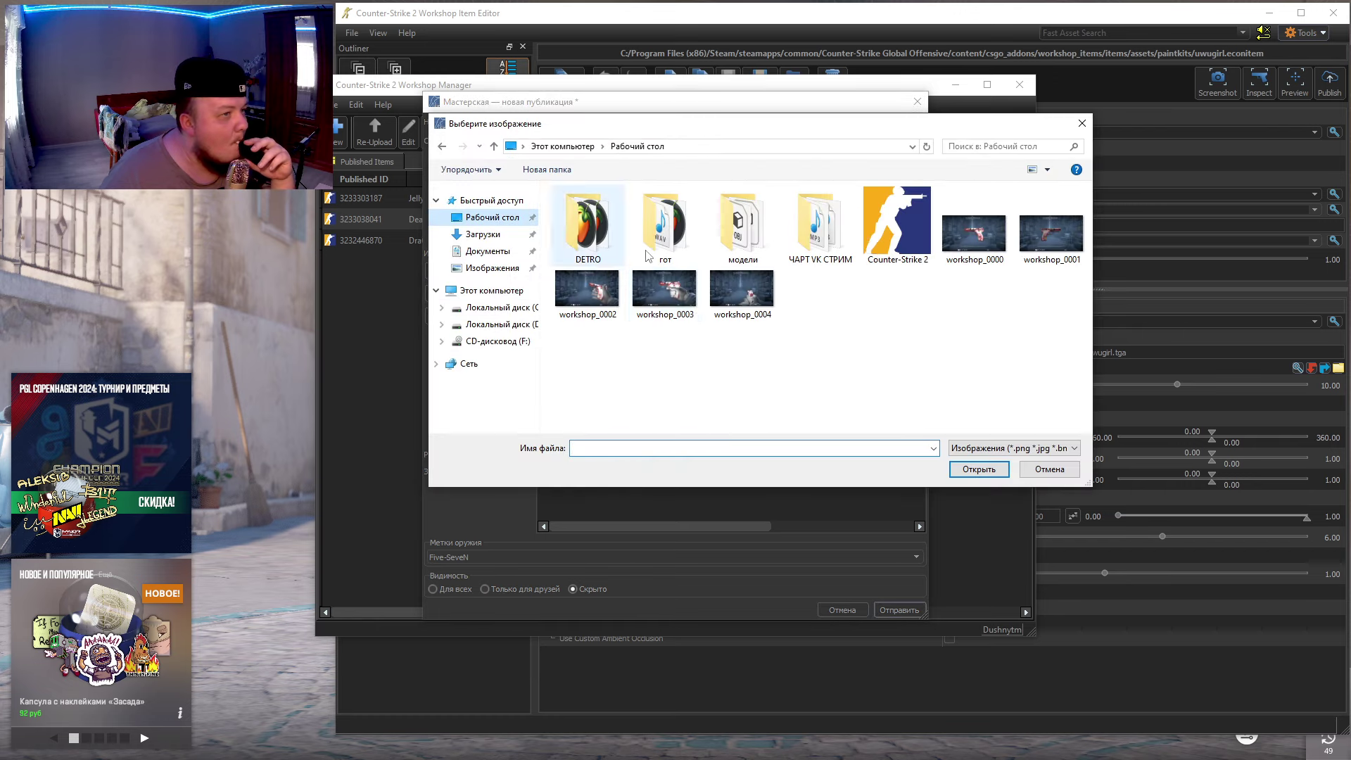
click(667, 294)
click(978, 469)
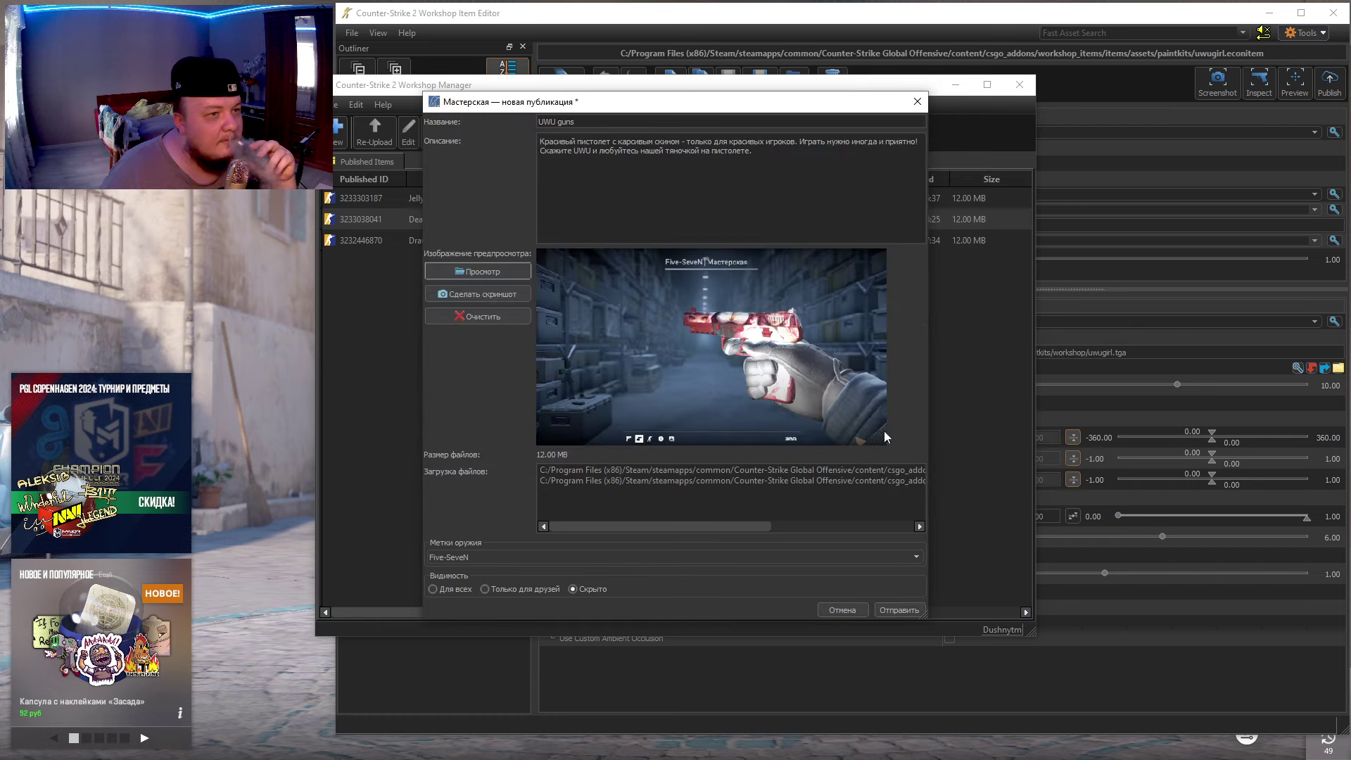
- Settle on the Desktop screenshot workshop_0000 as the preview image
click(476, 273)
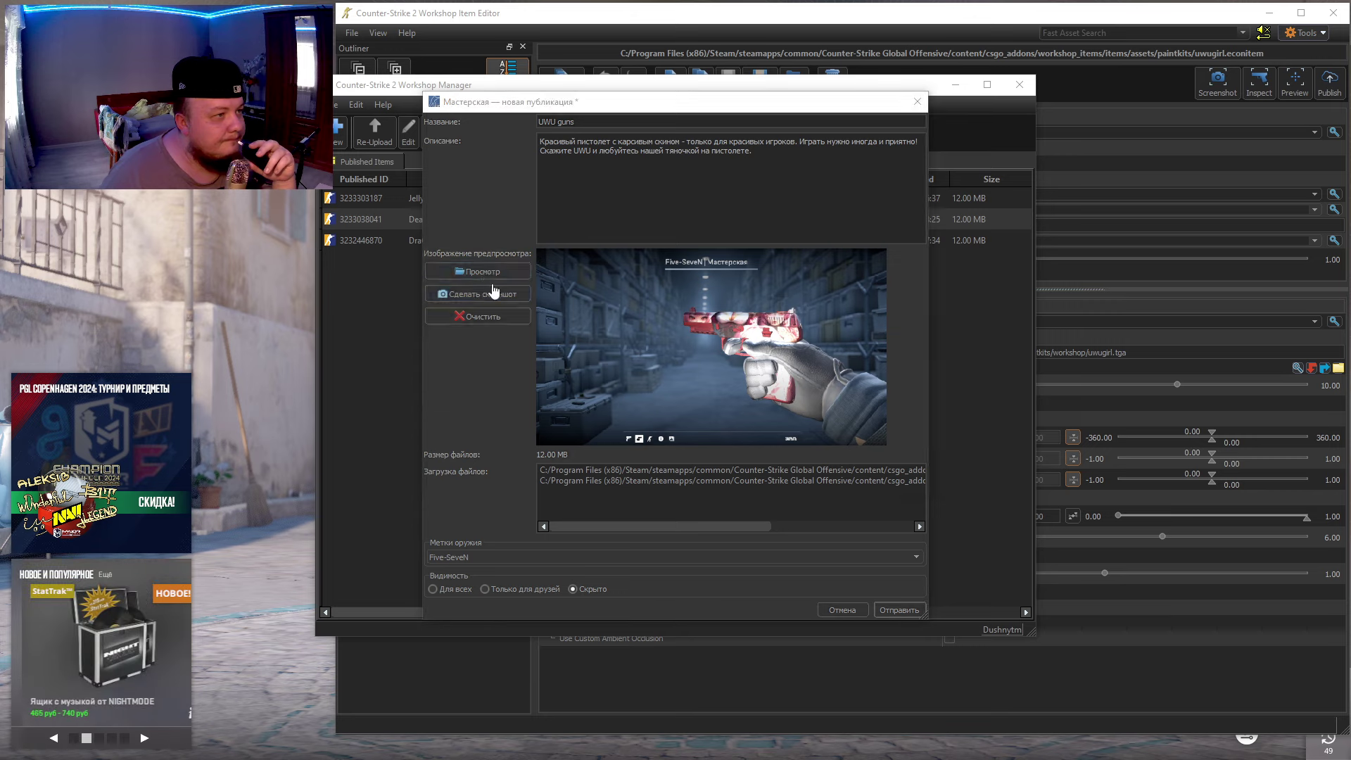
click(491, 217)
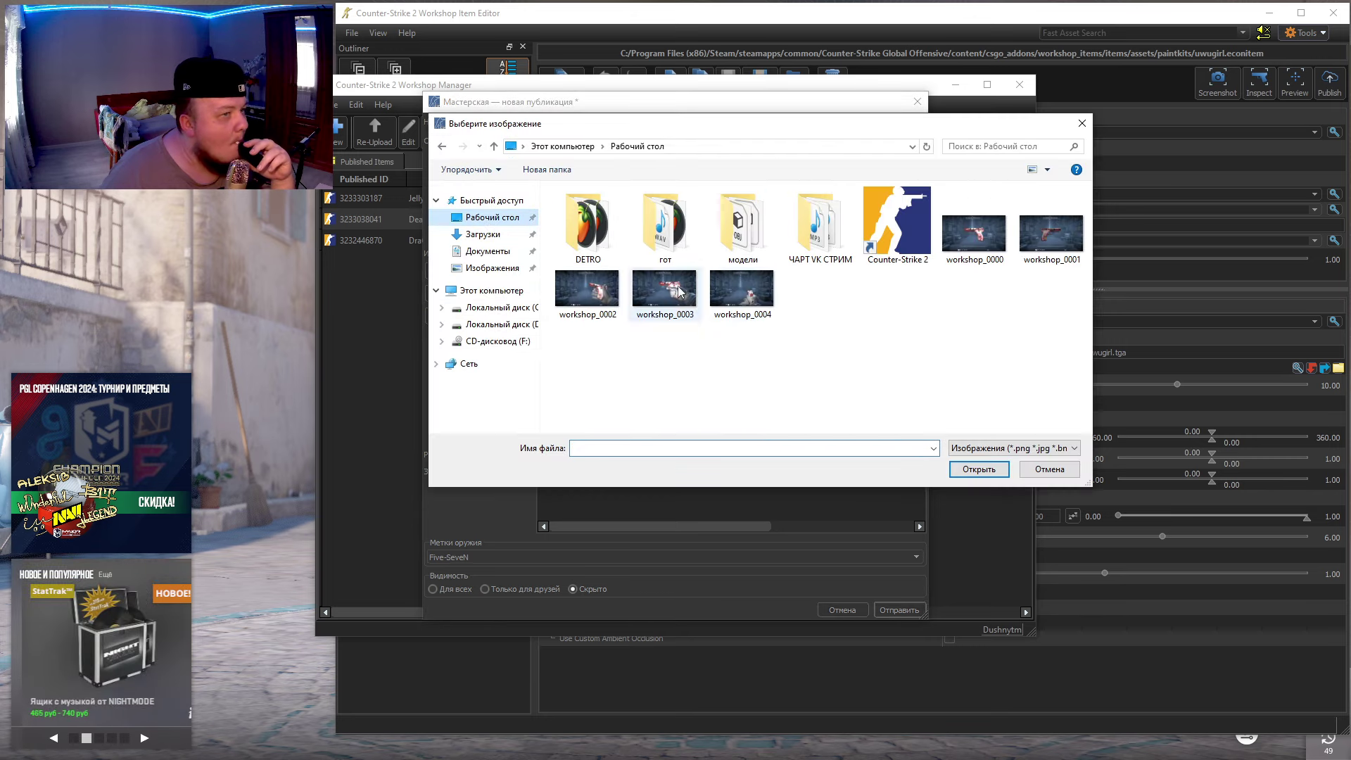
click(973, 232)
click(985, 468)
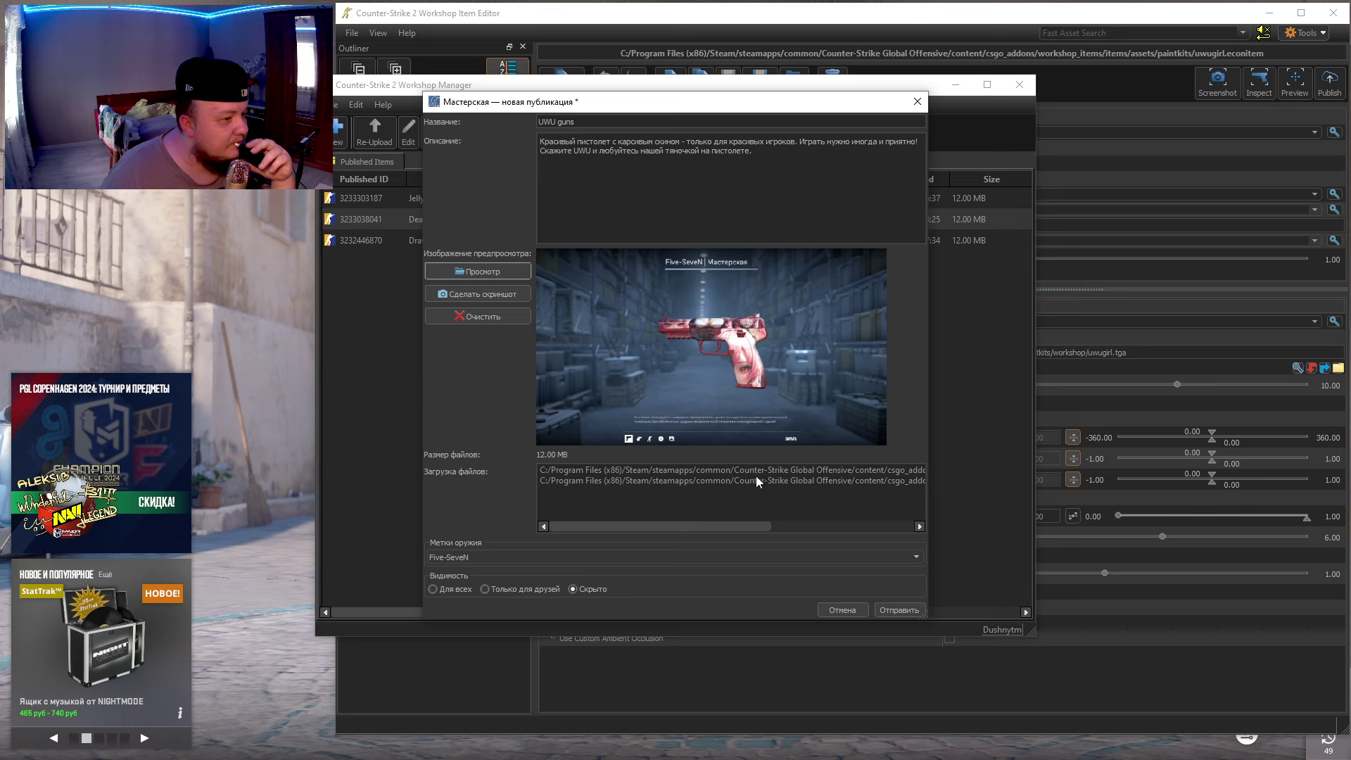
- Keep the Five-SeveN weapon tag, set visibility to everyone, submit, and dismiss the completion message
click(499, 558)
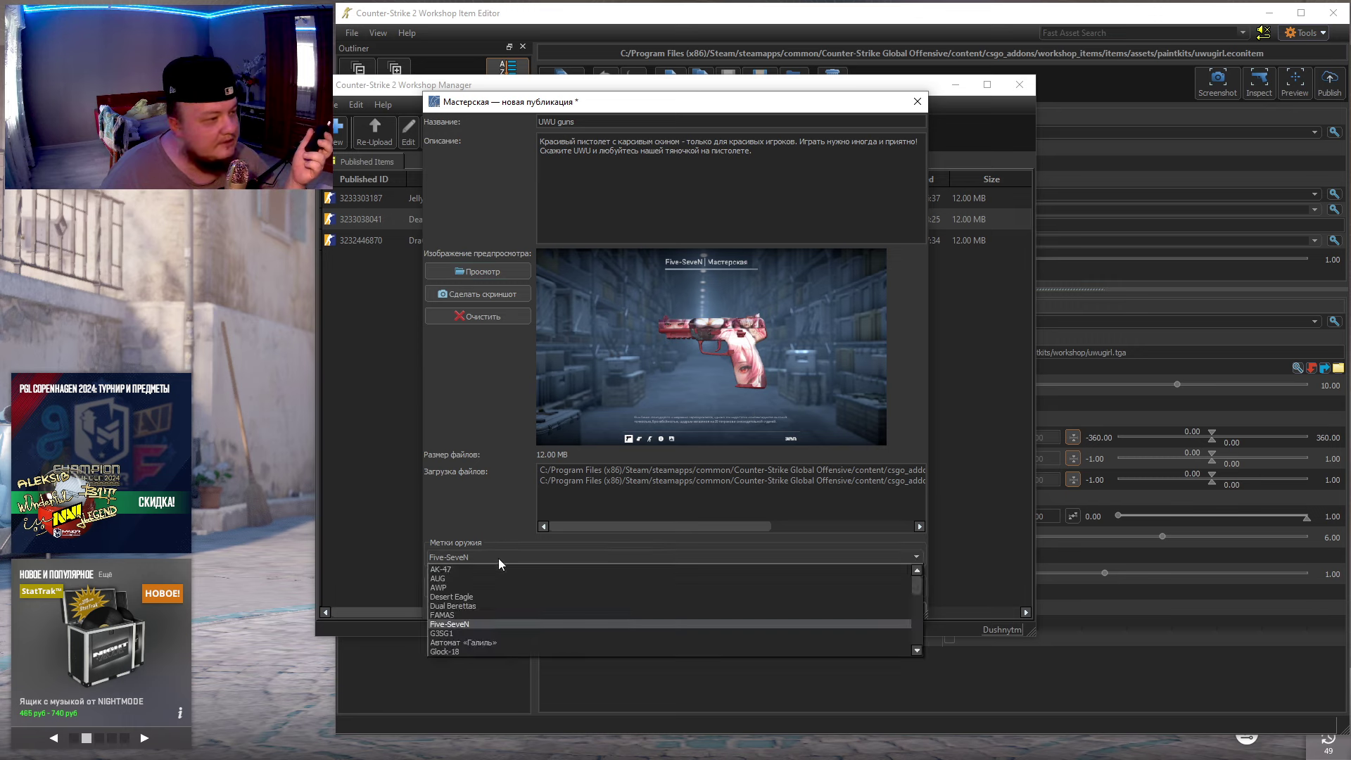
click(498, 559)
click(498, 559)
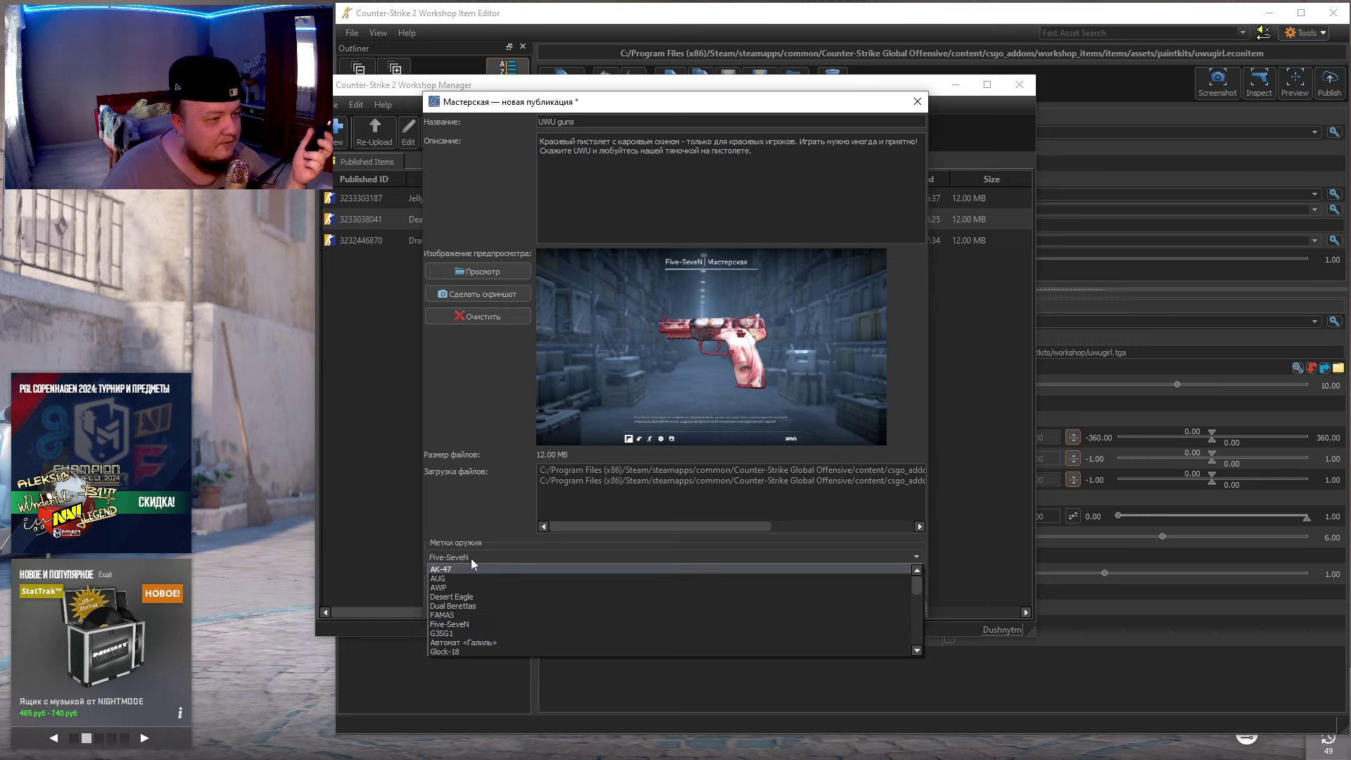
click(456, 626)
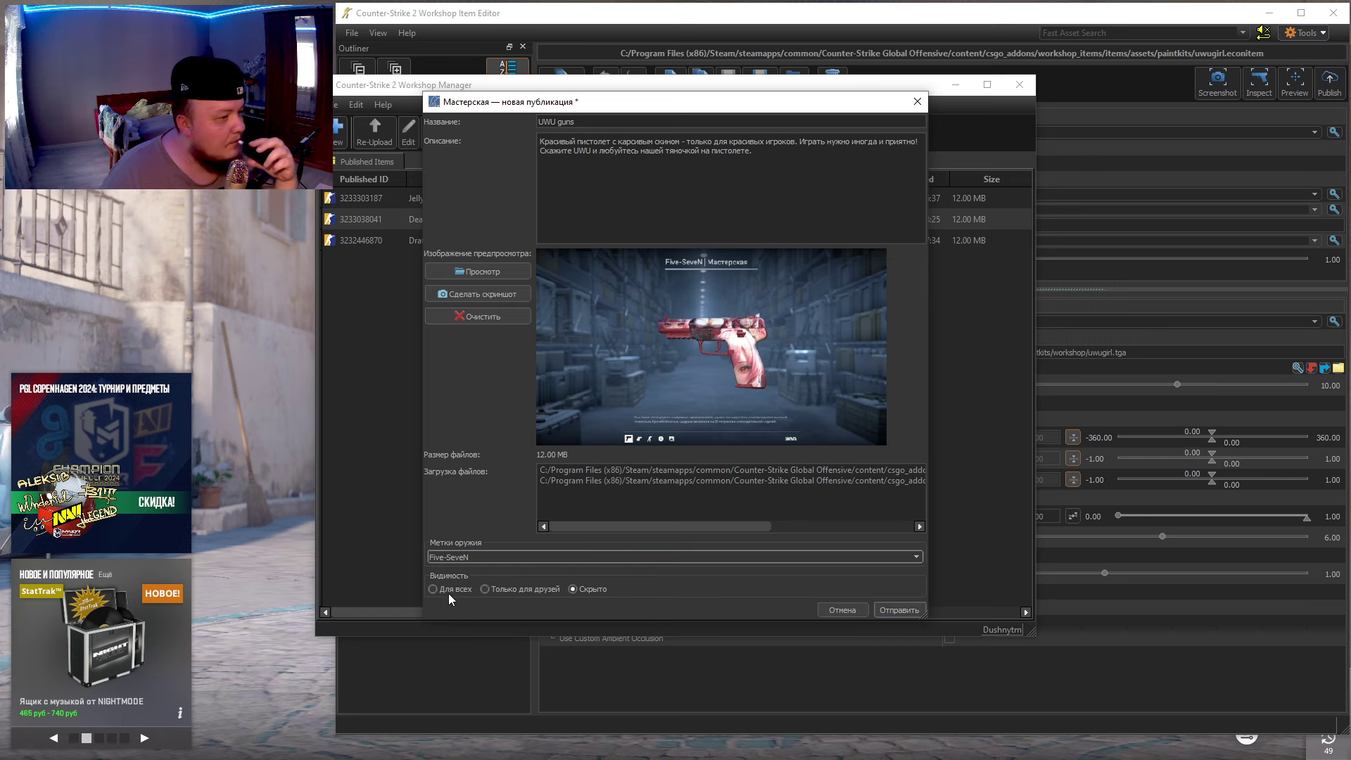
click(446, 588)
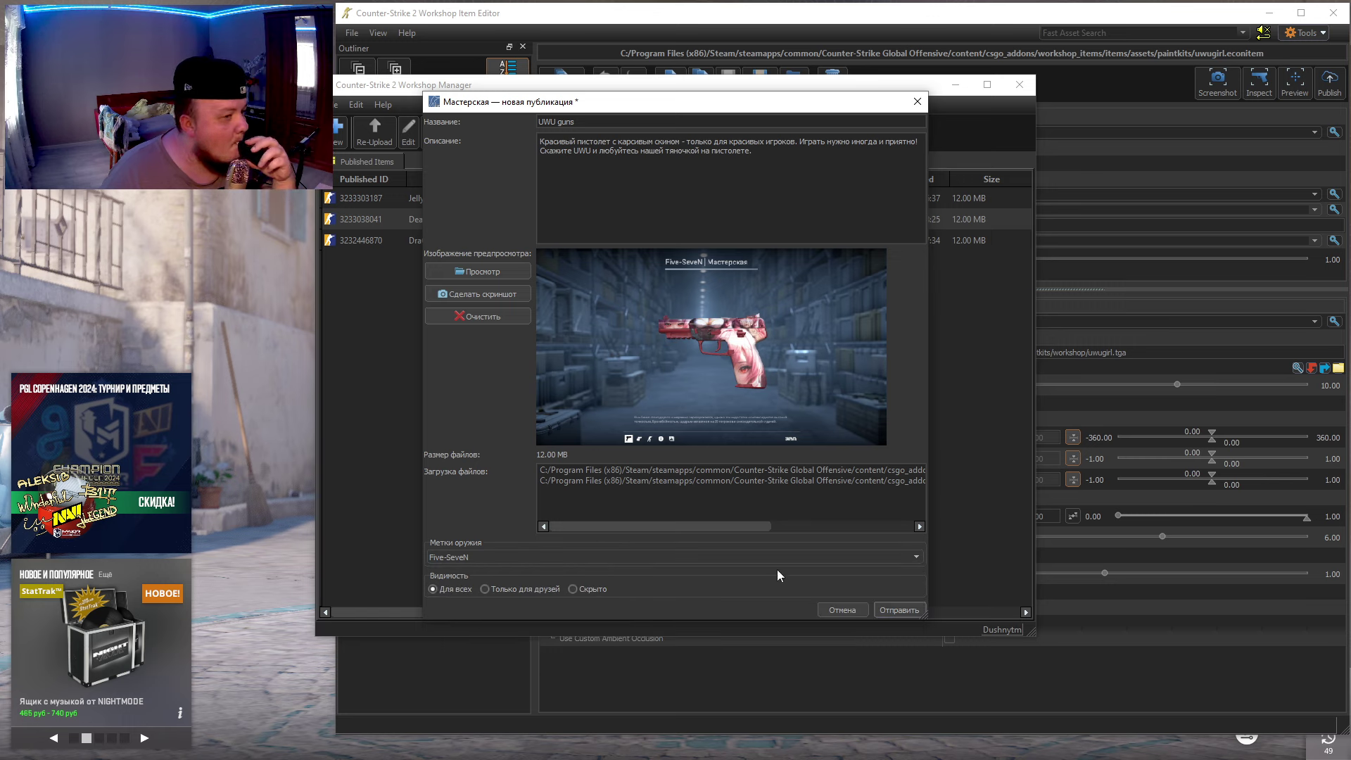
click(898, 608)
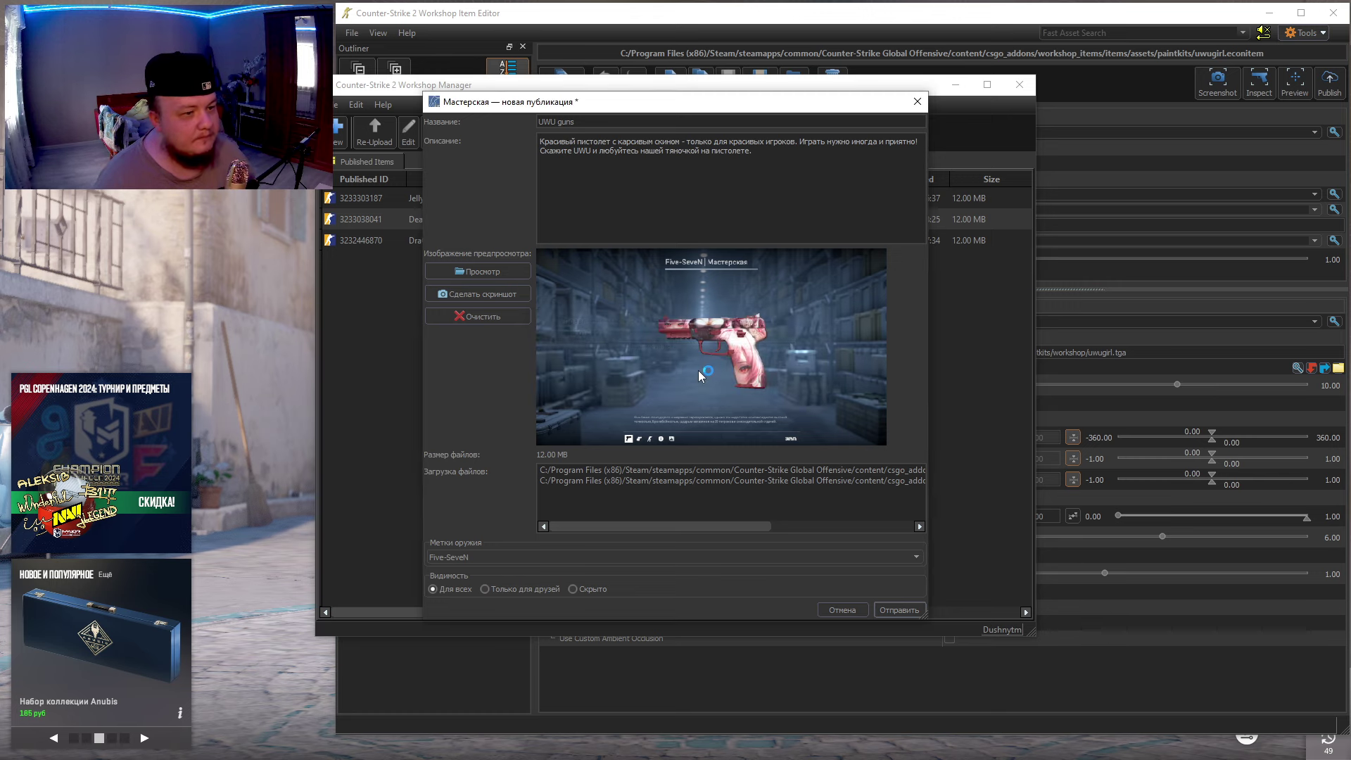
click(698, 377)
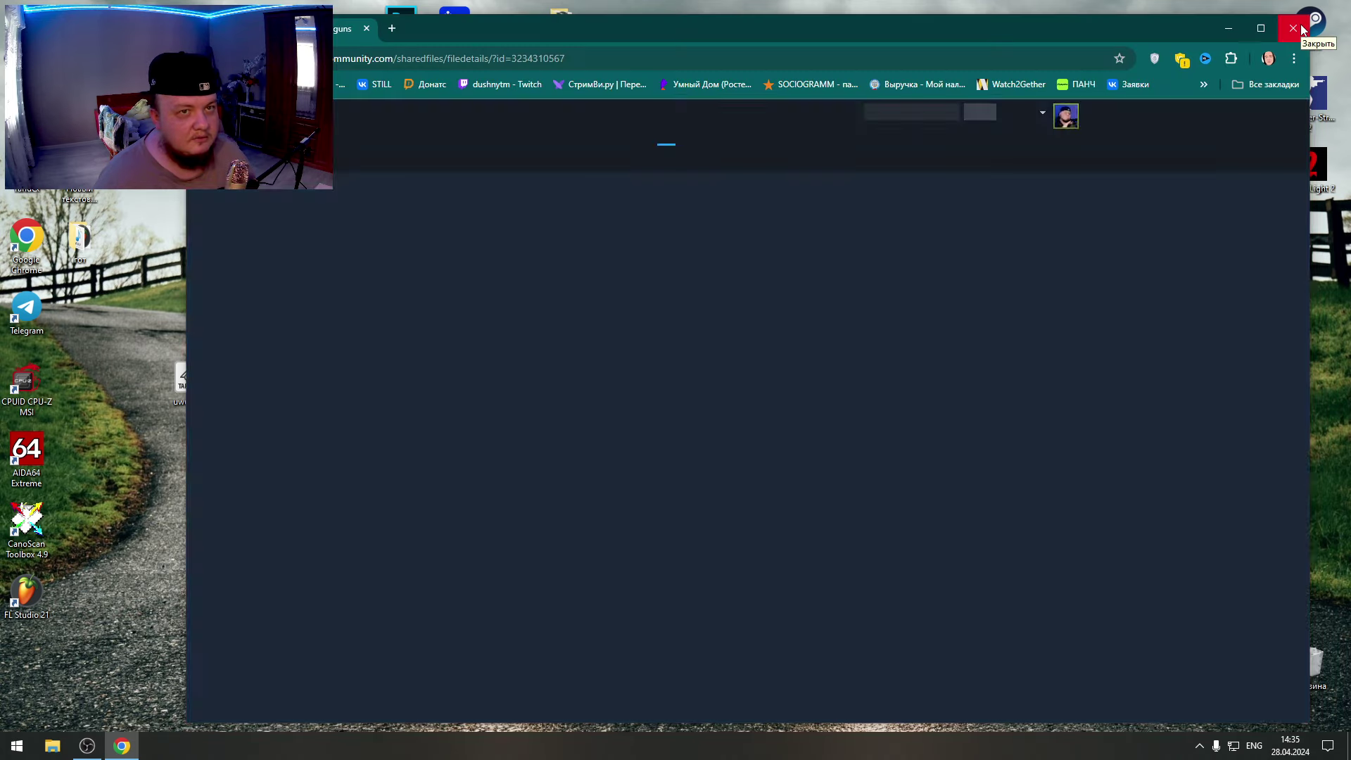
- Close the blank browser window and open Steam's Community pages from the tray icon
click(1302, 30)
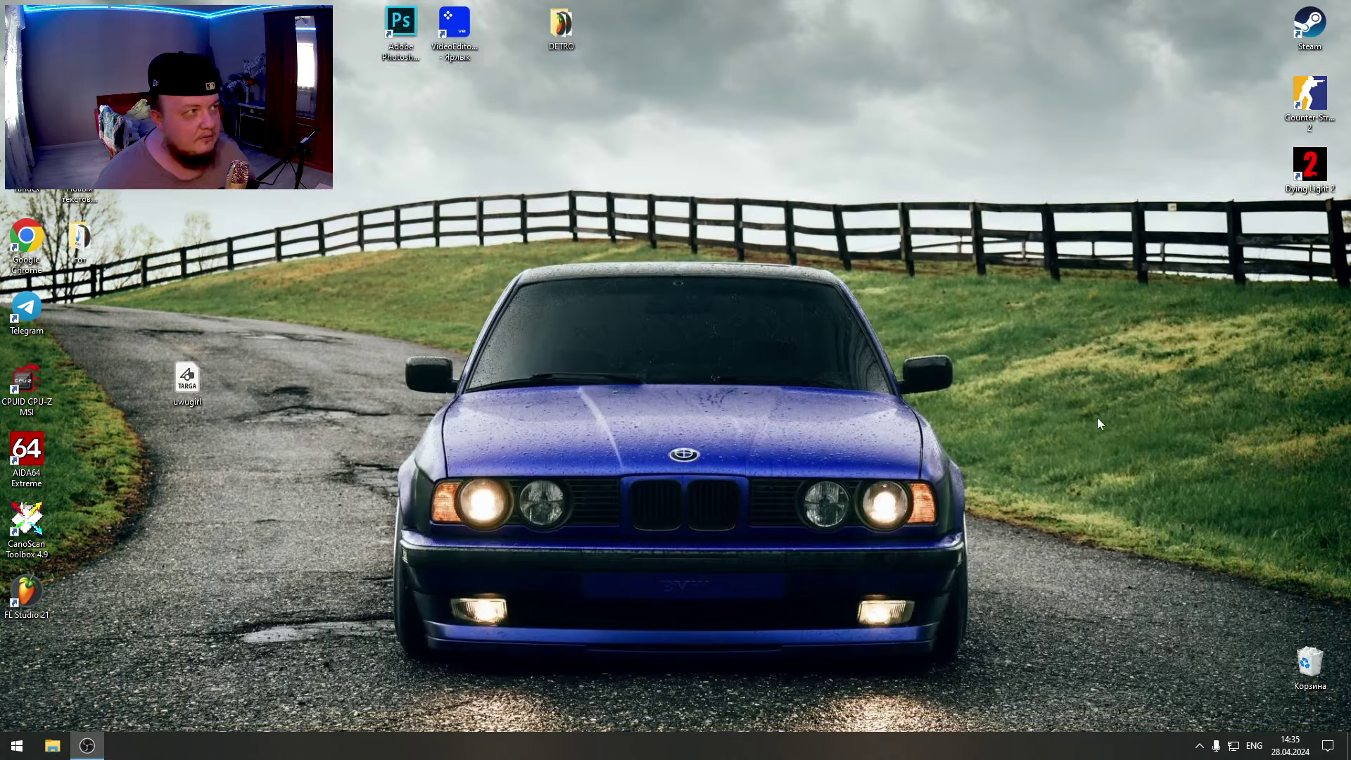
click(1199, 746)
right_click(1227, 691)
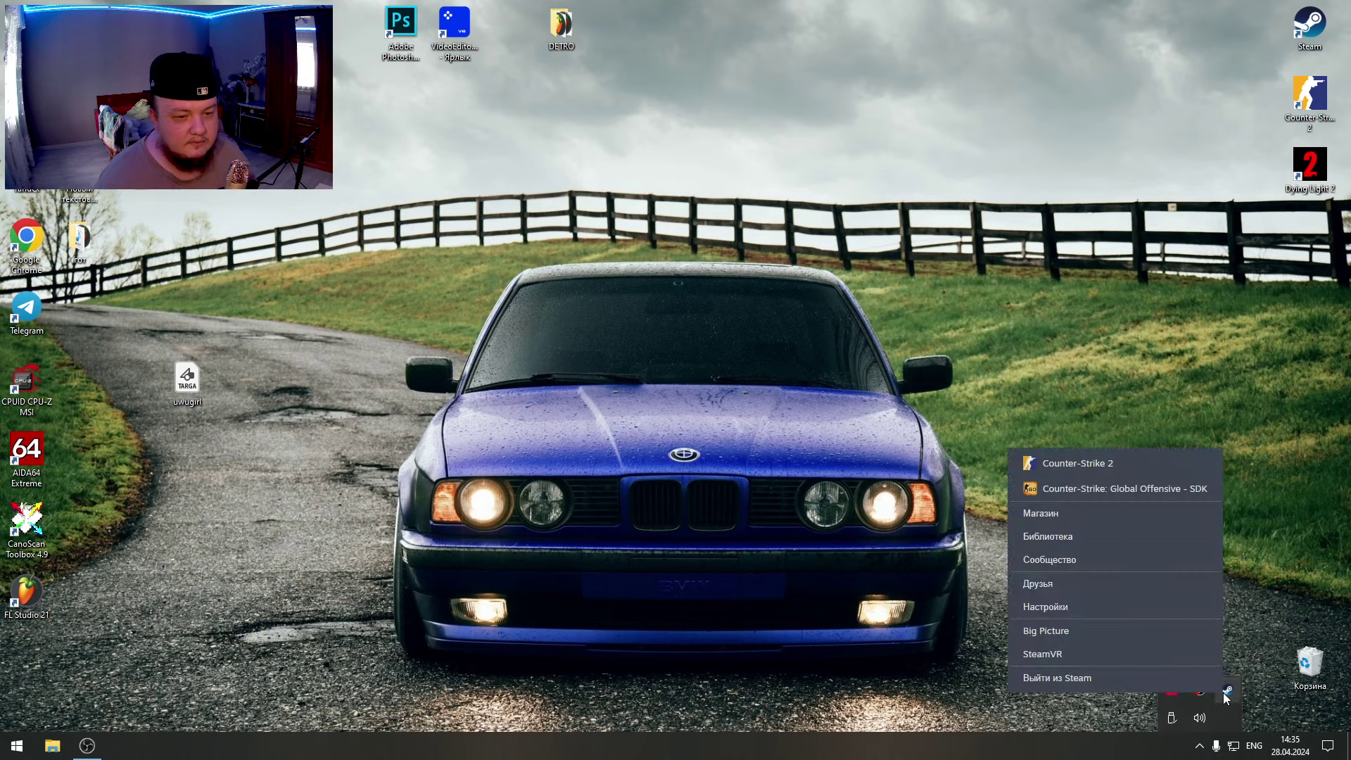
click(1087, 560)
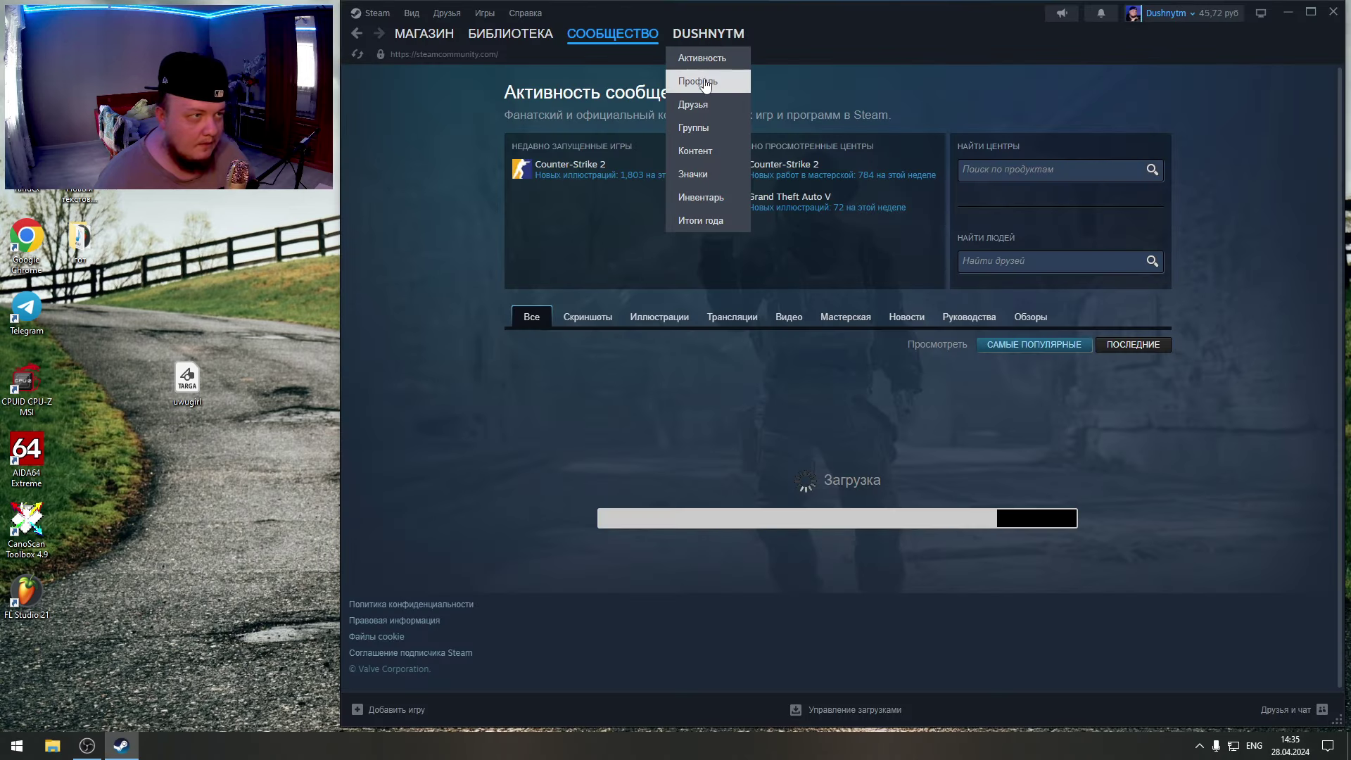
- Go from your profile's workshop items to UWU guns and open its images and video editor
click(696, 79)
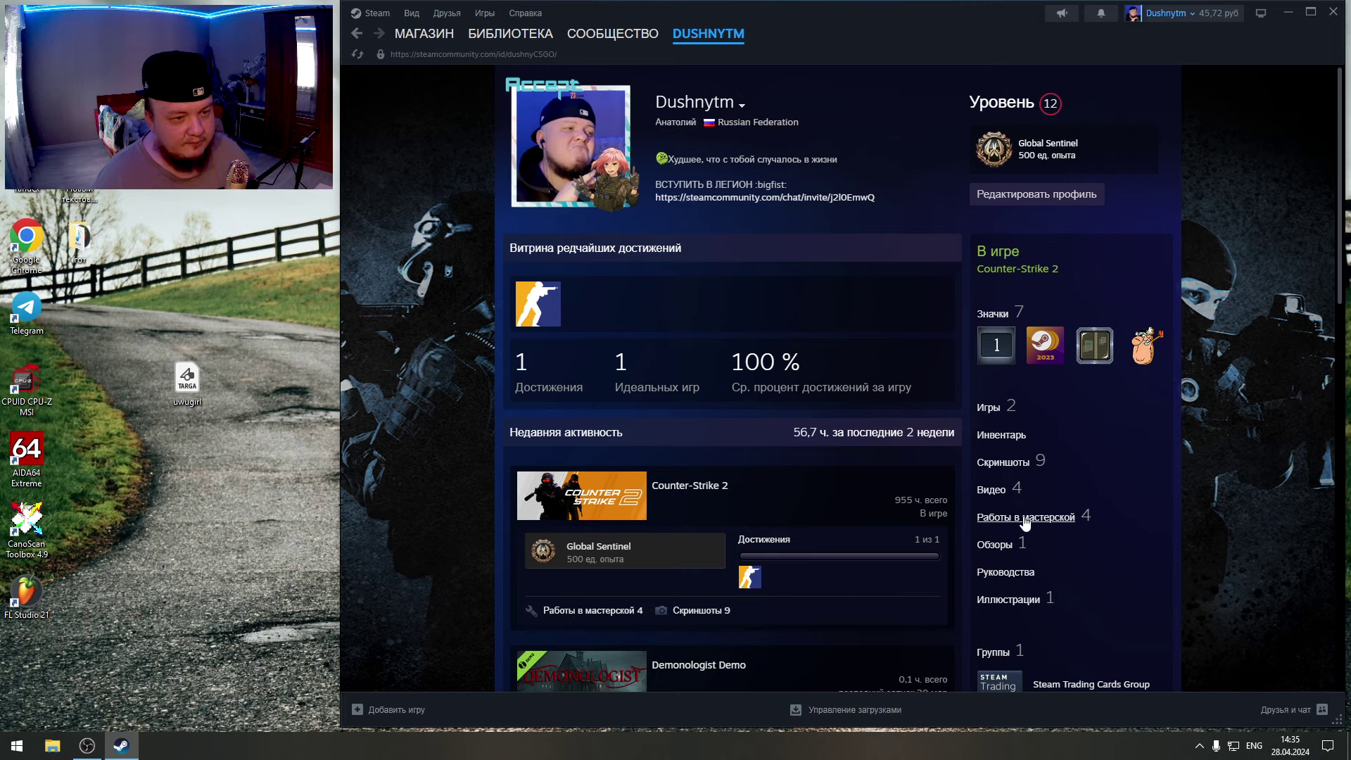
click(1052, 518)
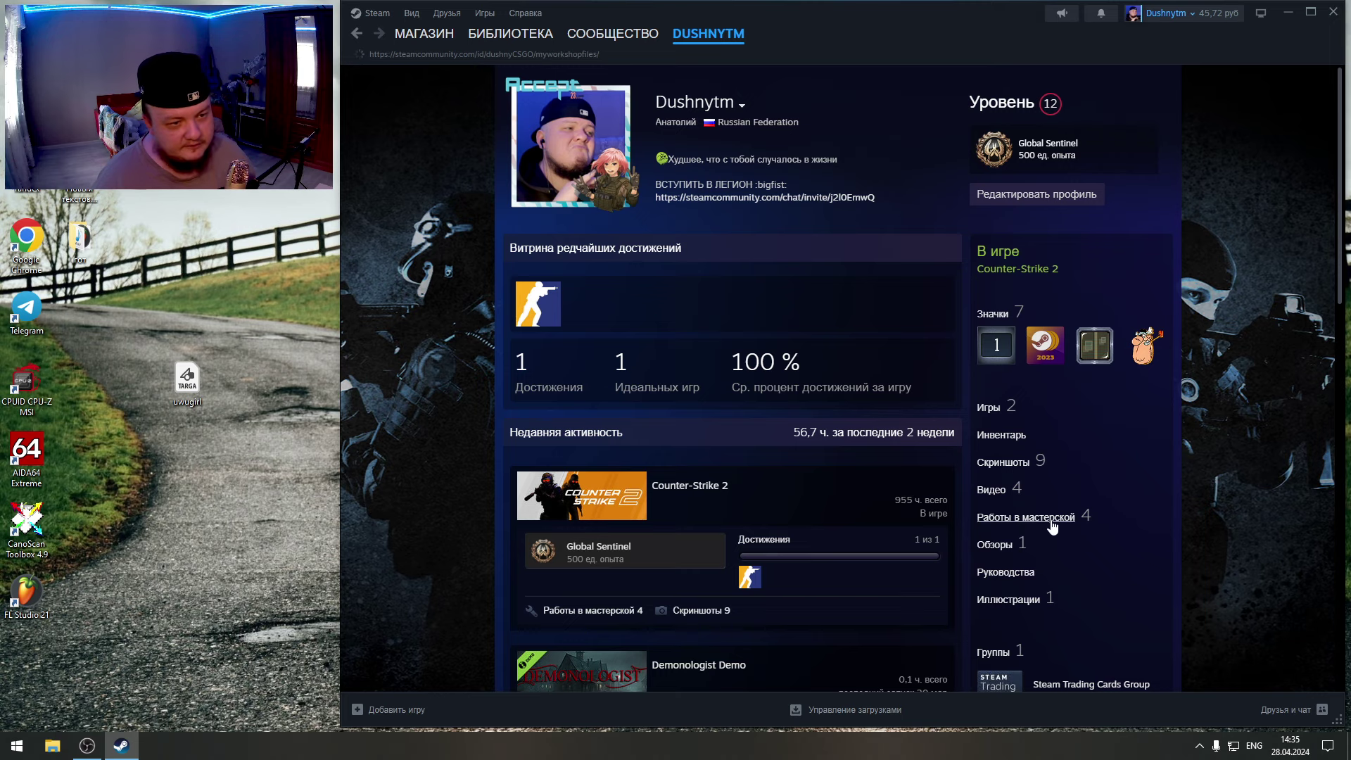
click(604, 330)
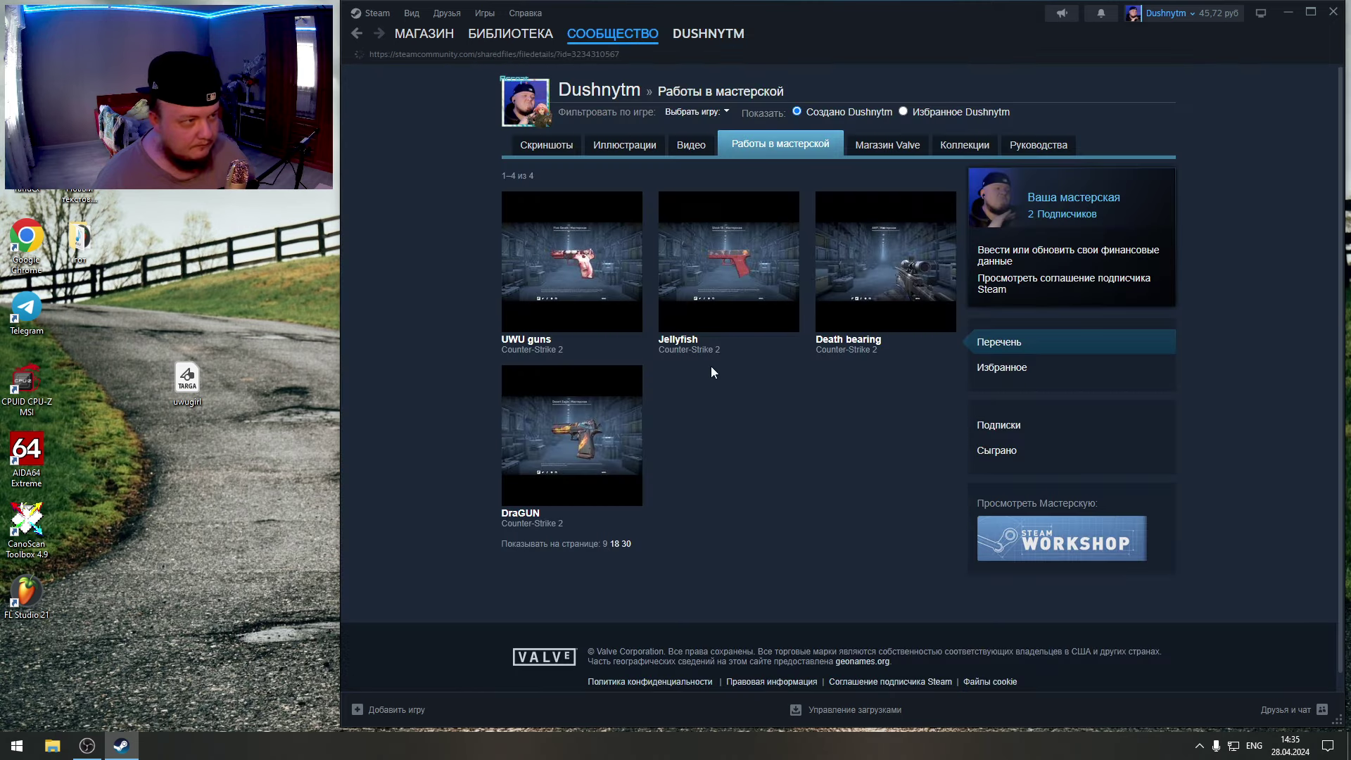
scroll(1083, 512, down, 1)
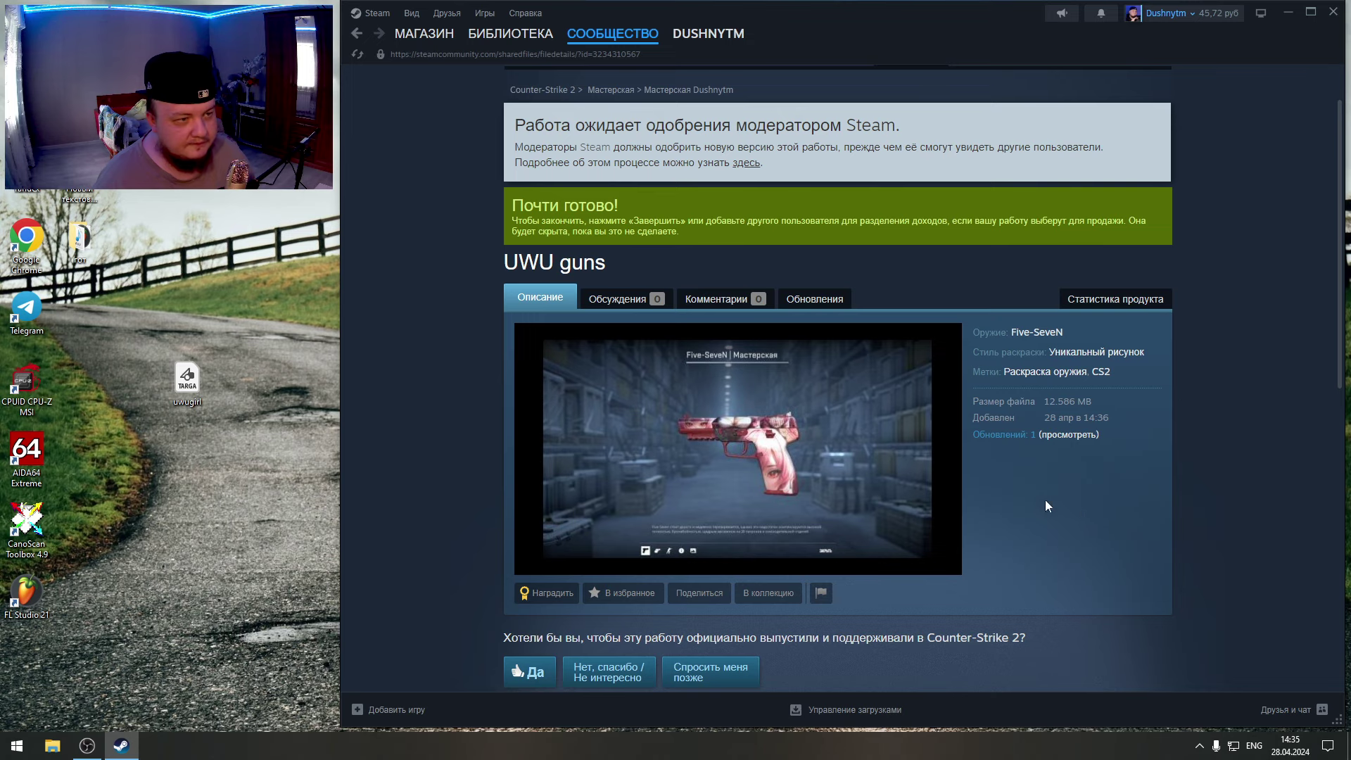
scroll(1045, 505, down, 1)
scroll(838, 484, down, 5)
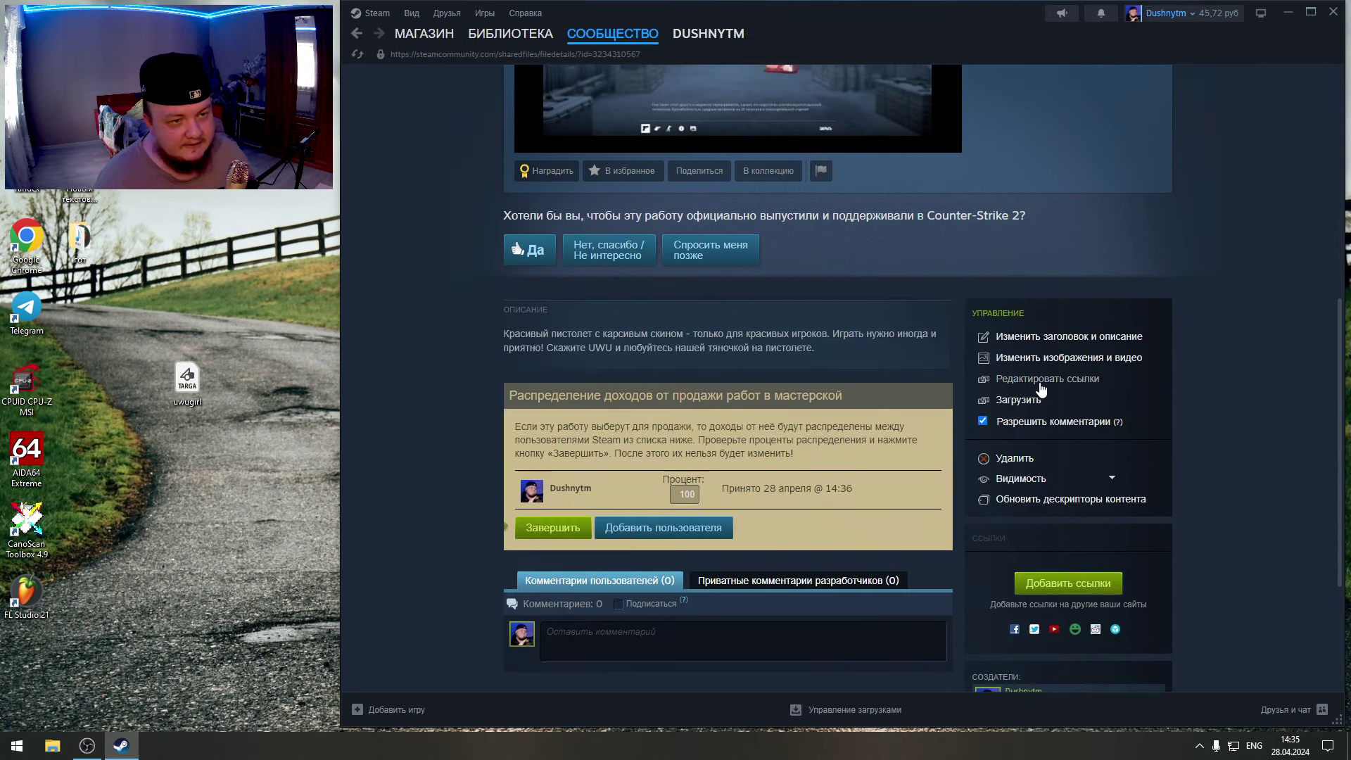
click(1049, 358)
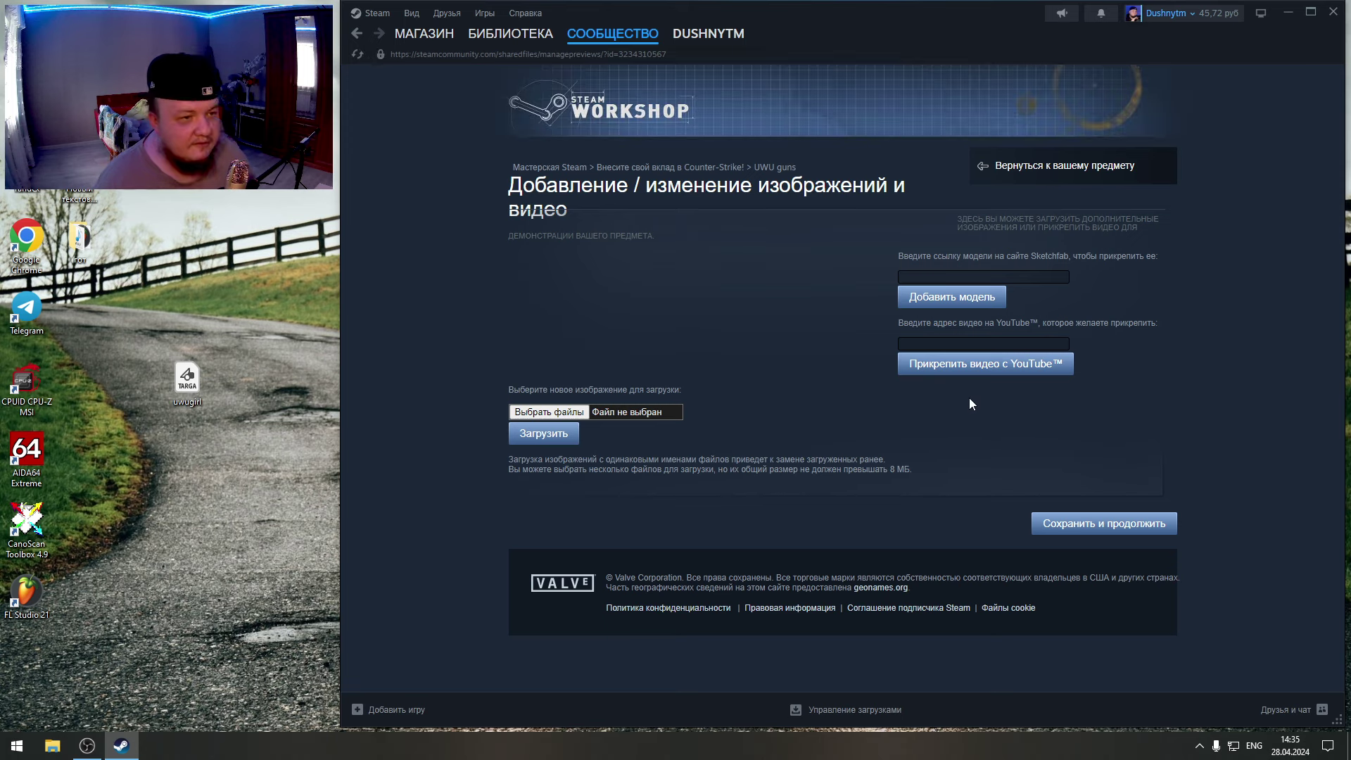
- Upload the workshop_0001 and workshop_0002 screenshots as preview images
click(549, 414)
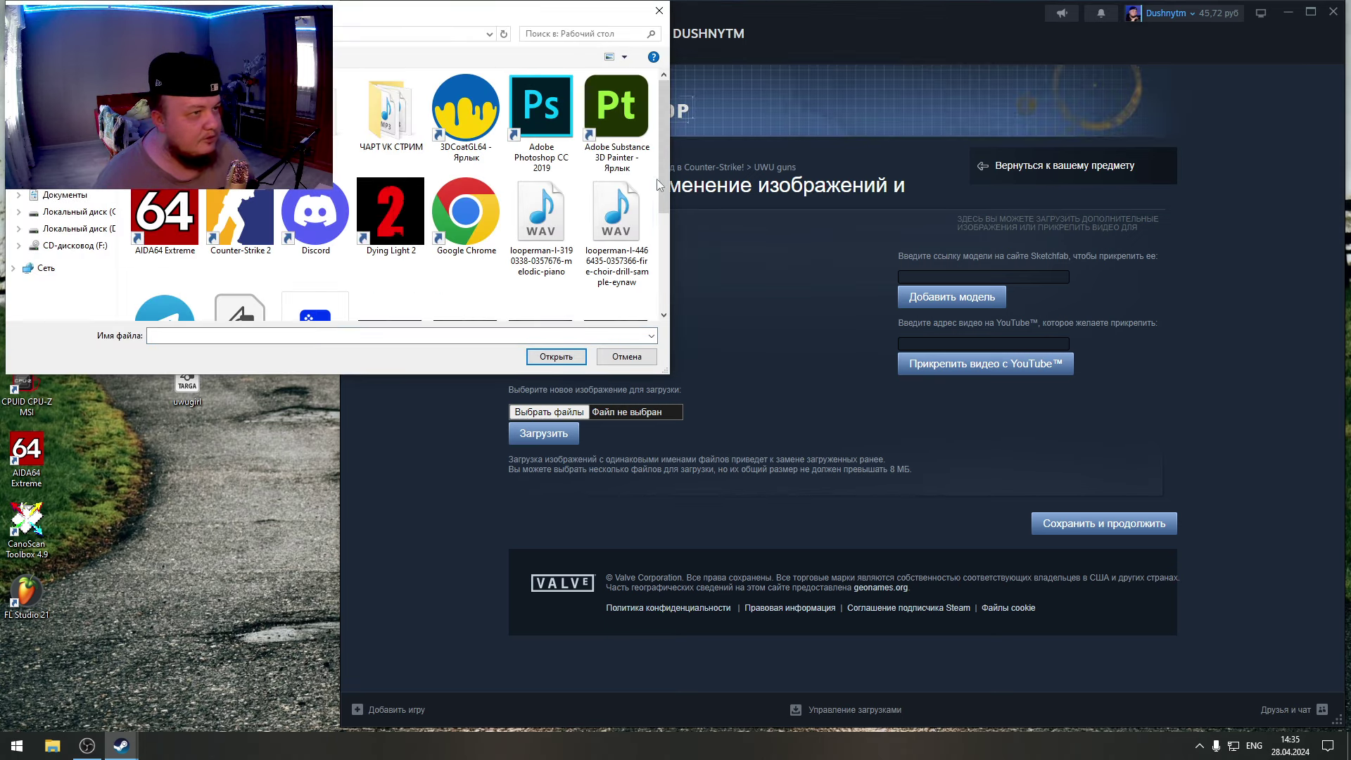
drag(666, 190, 667, 247)
click(465, 192)
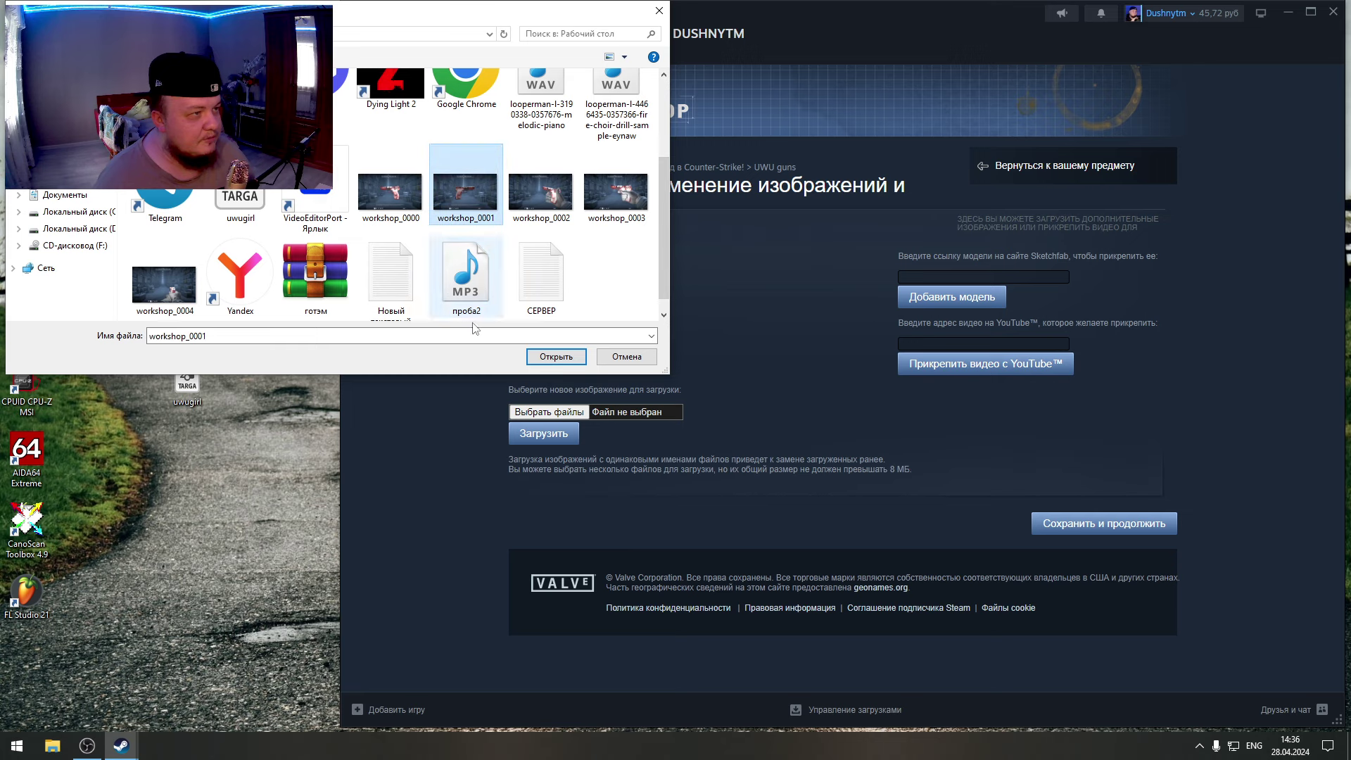
click(555, 356)
click(544, 434)
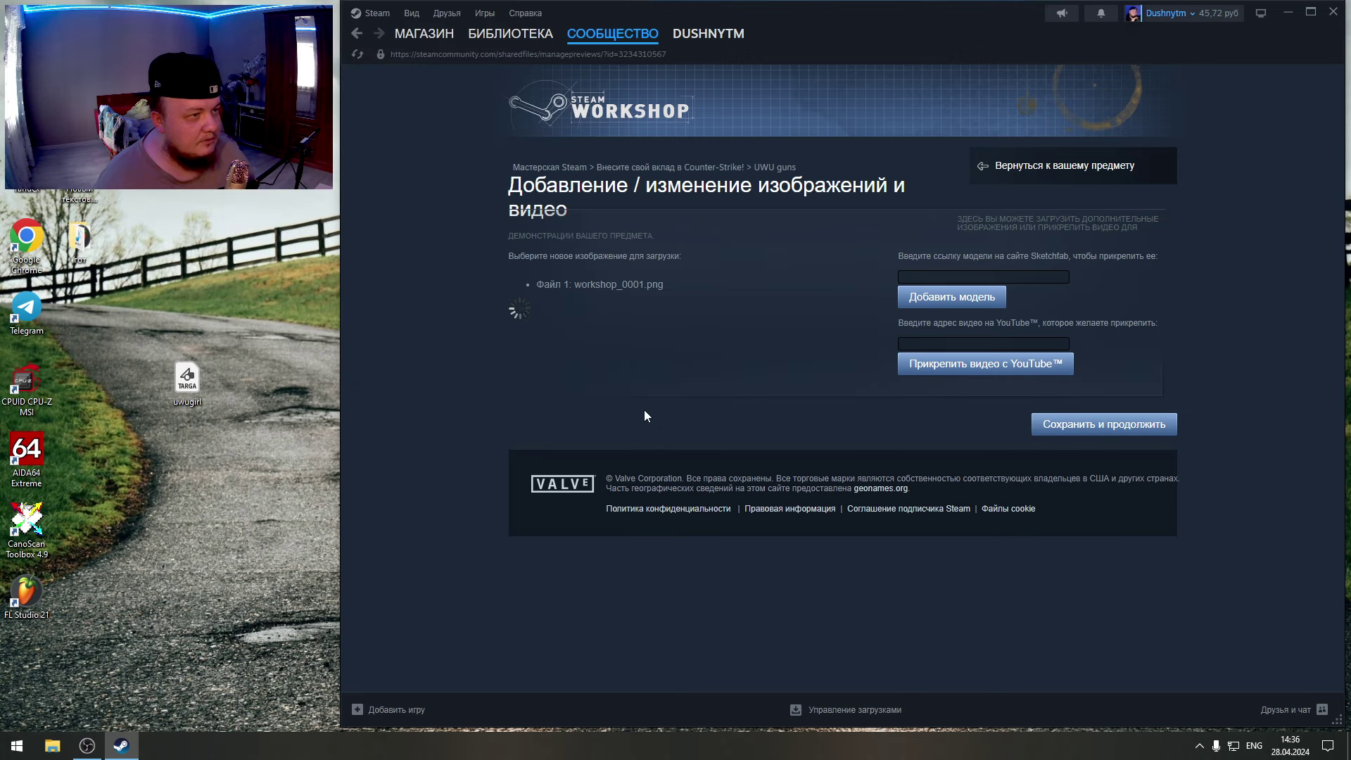
click(546, 412)
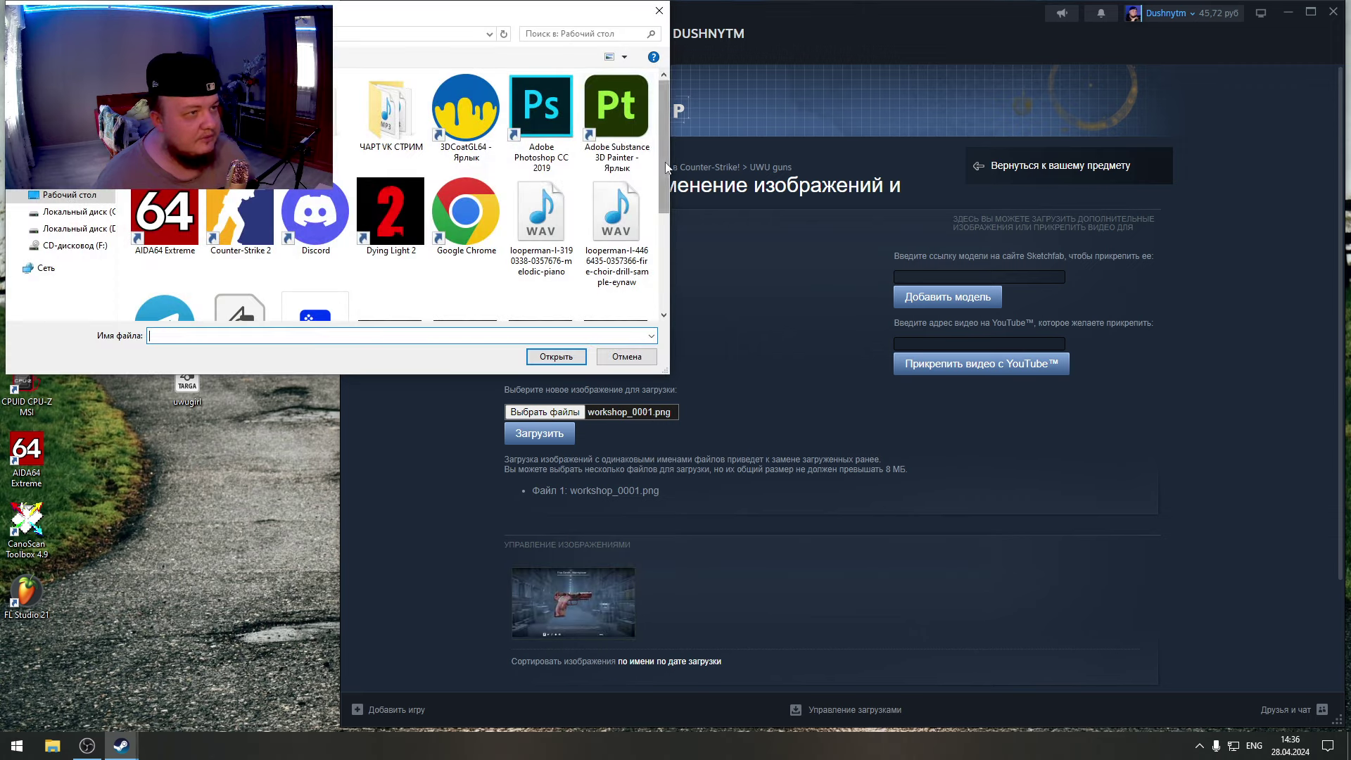
drag(665, 169, 667, 257)
click(540, 174)
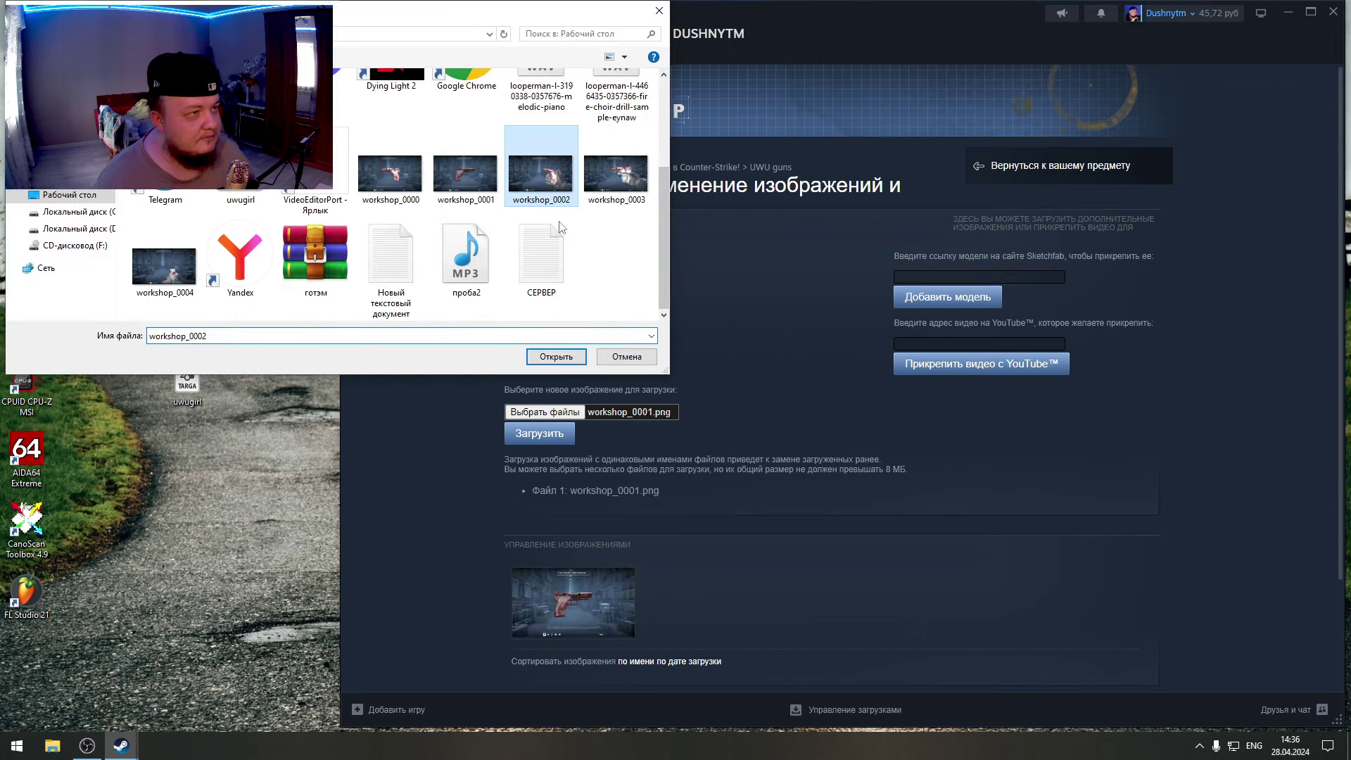
click(556, 356)
click(544, 444)
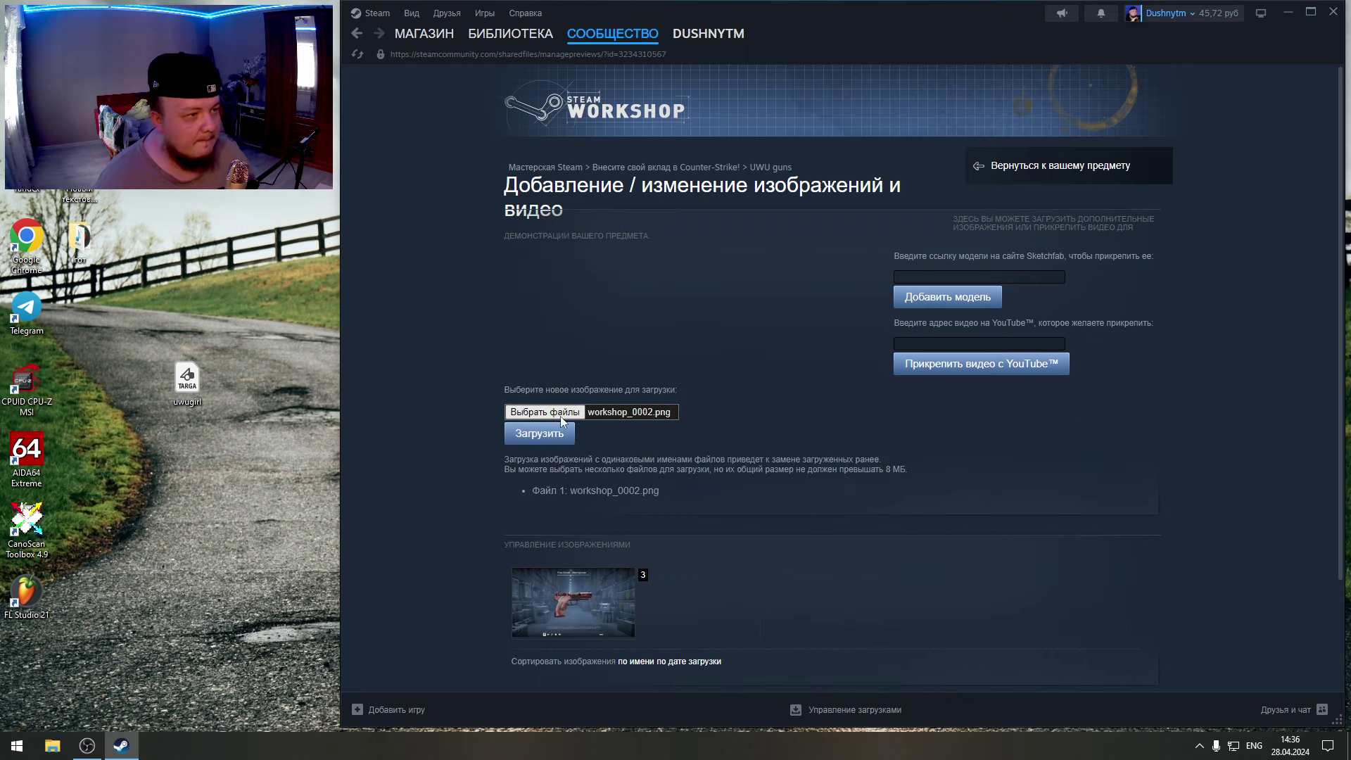
- Upload the workshop_0003 and workshop_0004 screenshots as preview images
click(560, 414)
scroll(628, 183, down, 3)
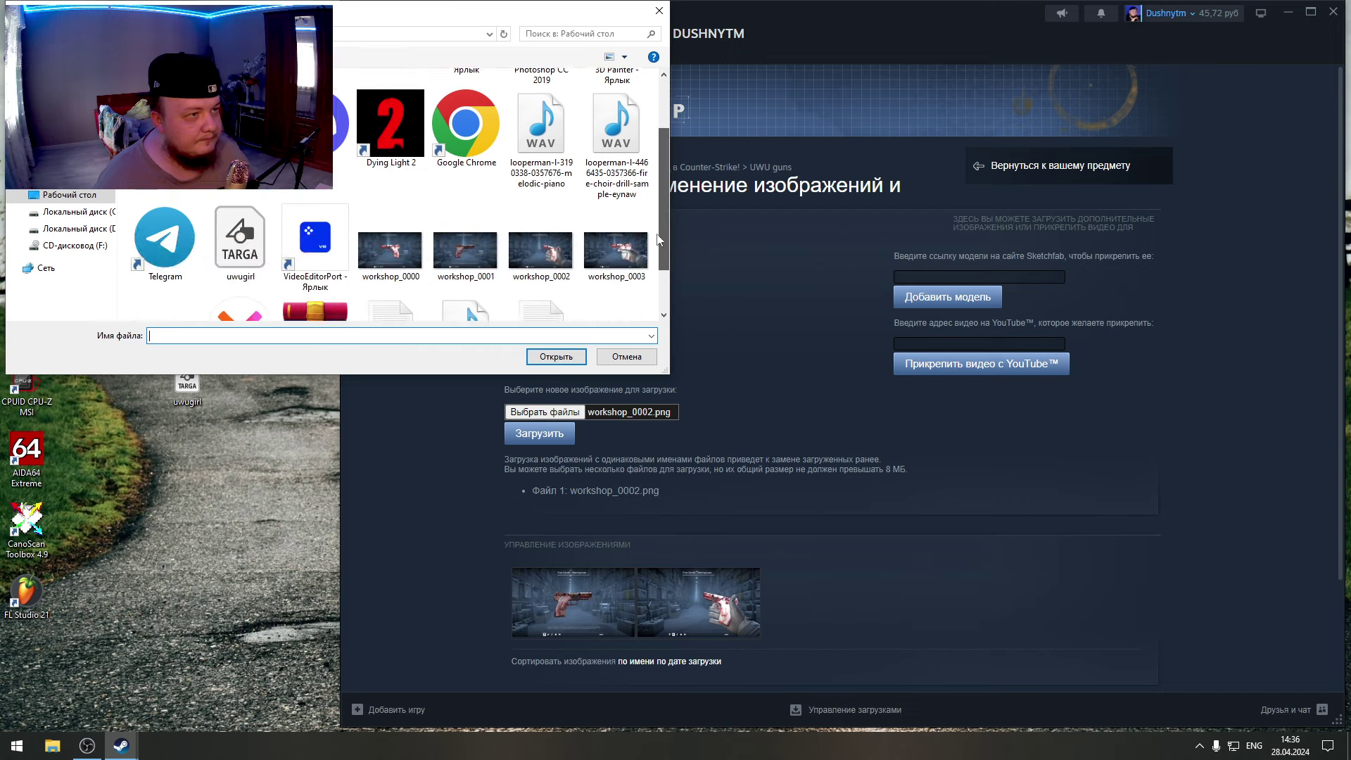
scroll(629, 179, down, 2)
click(595, 185)
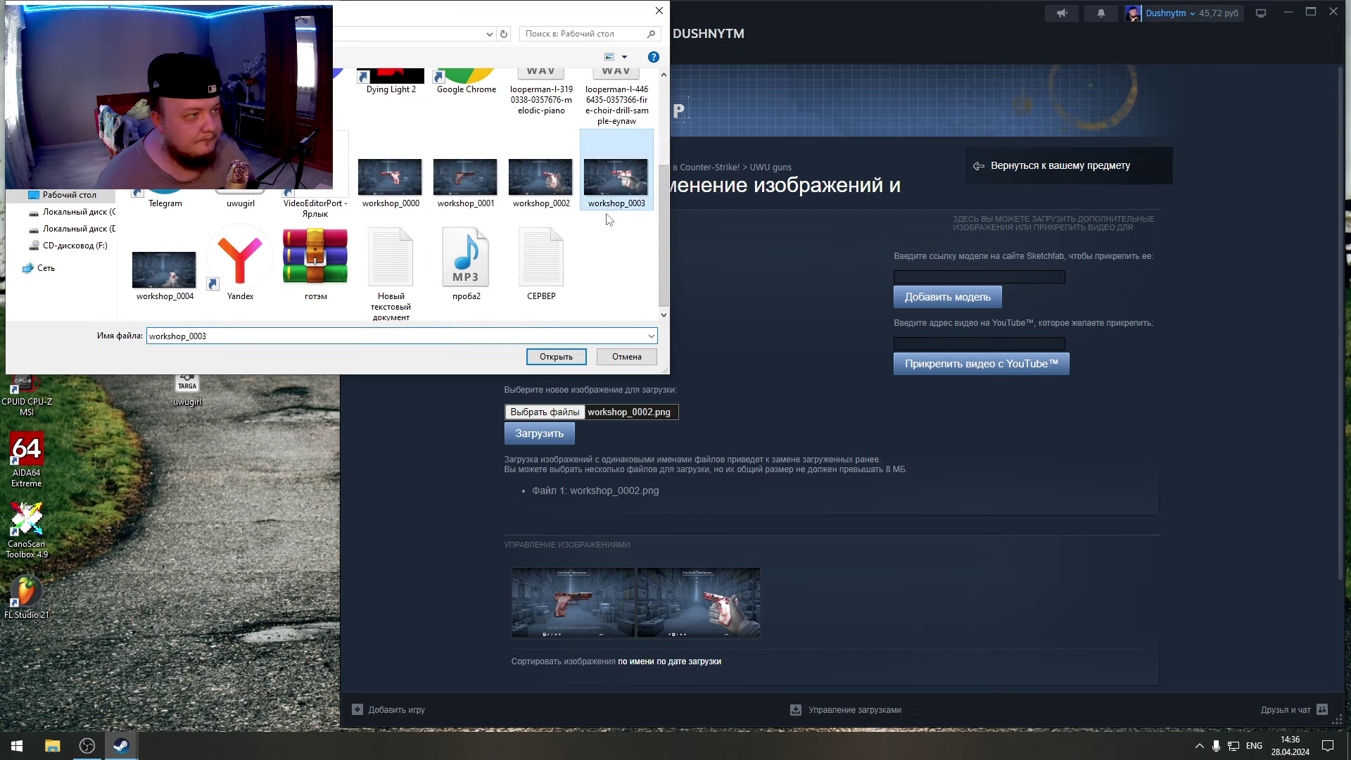
click(554, 358)
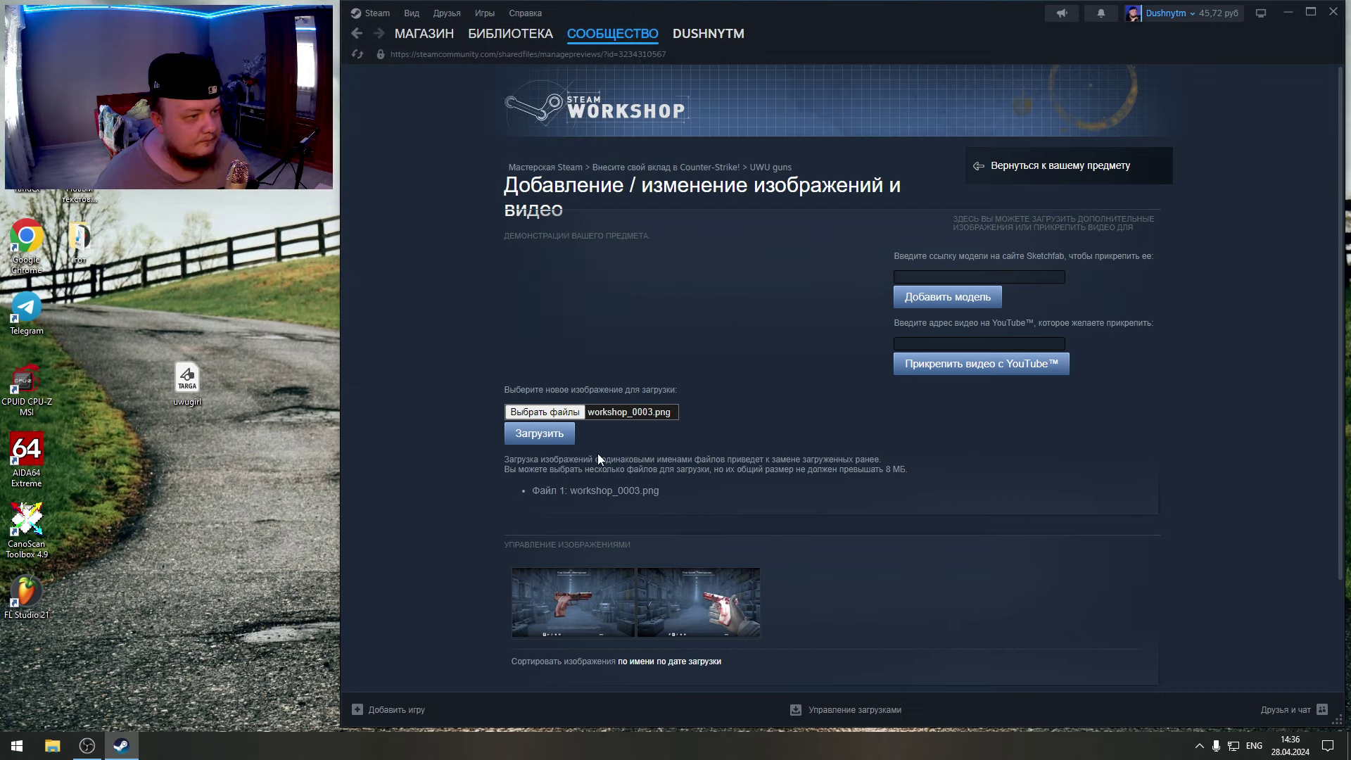
click(556, 435)
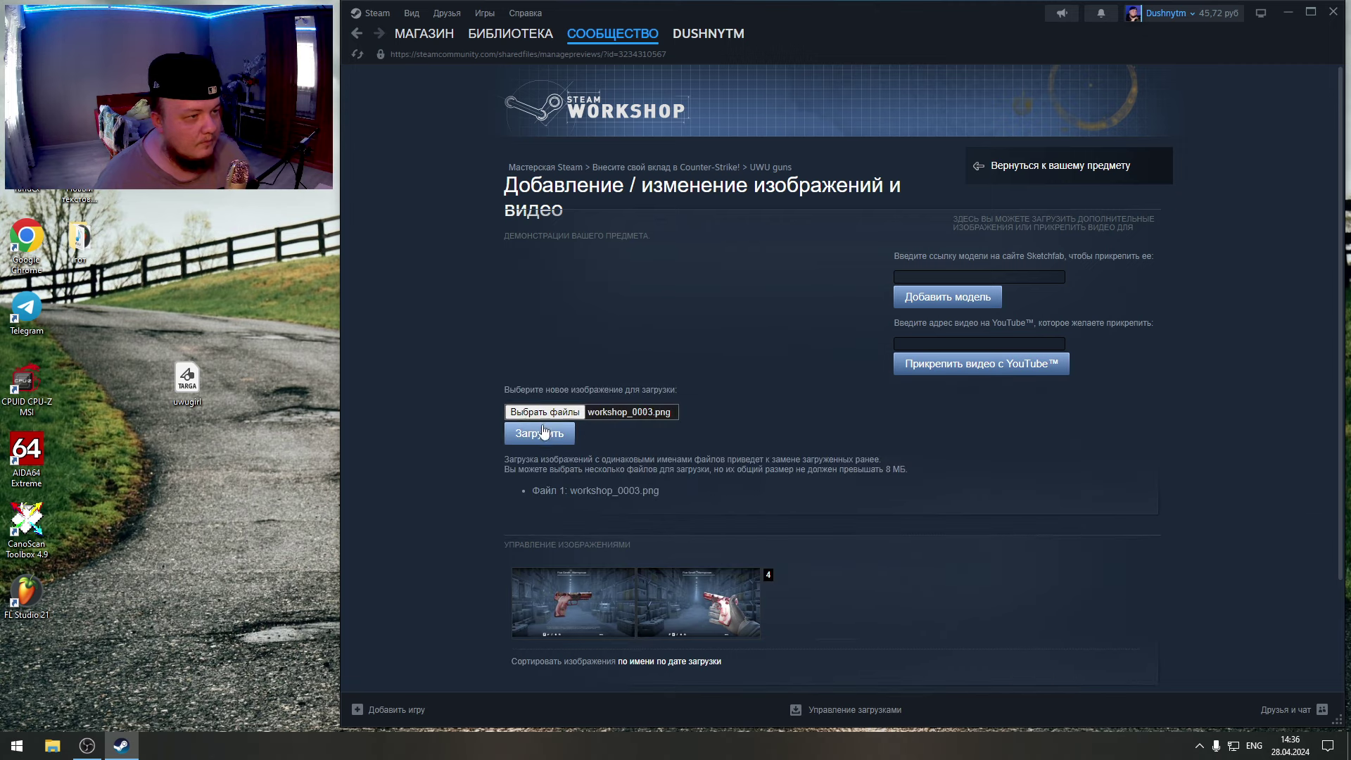
click(545, 412)
scroll(657, 267, down, 2)
scroll(658, 267, down, 1)
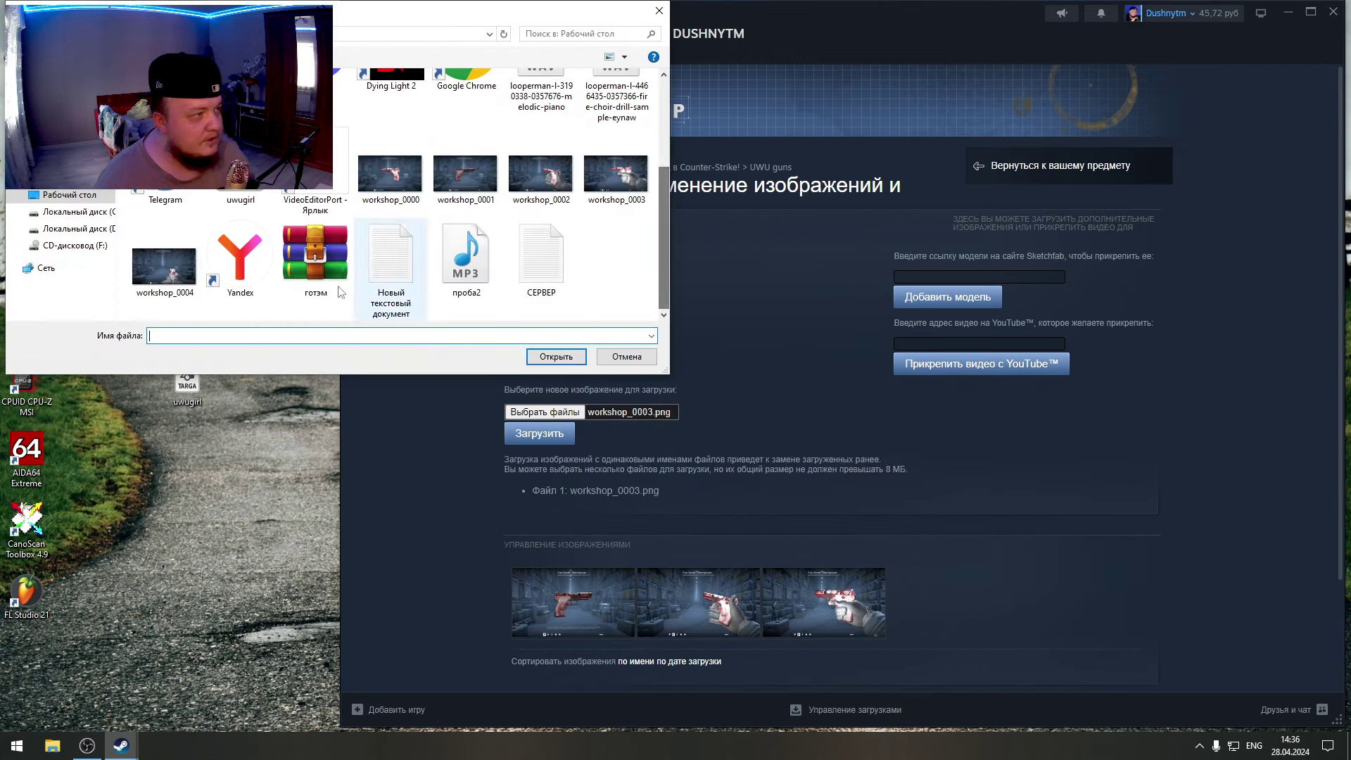
click(164, 260)
click(525, 359)
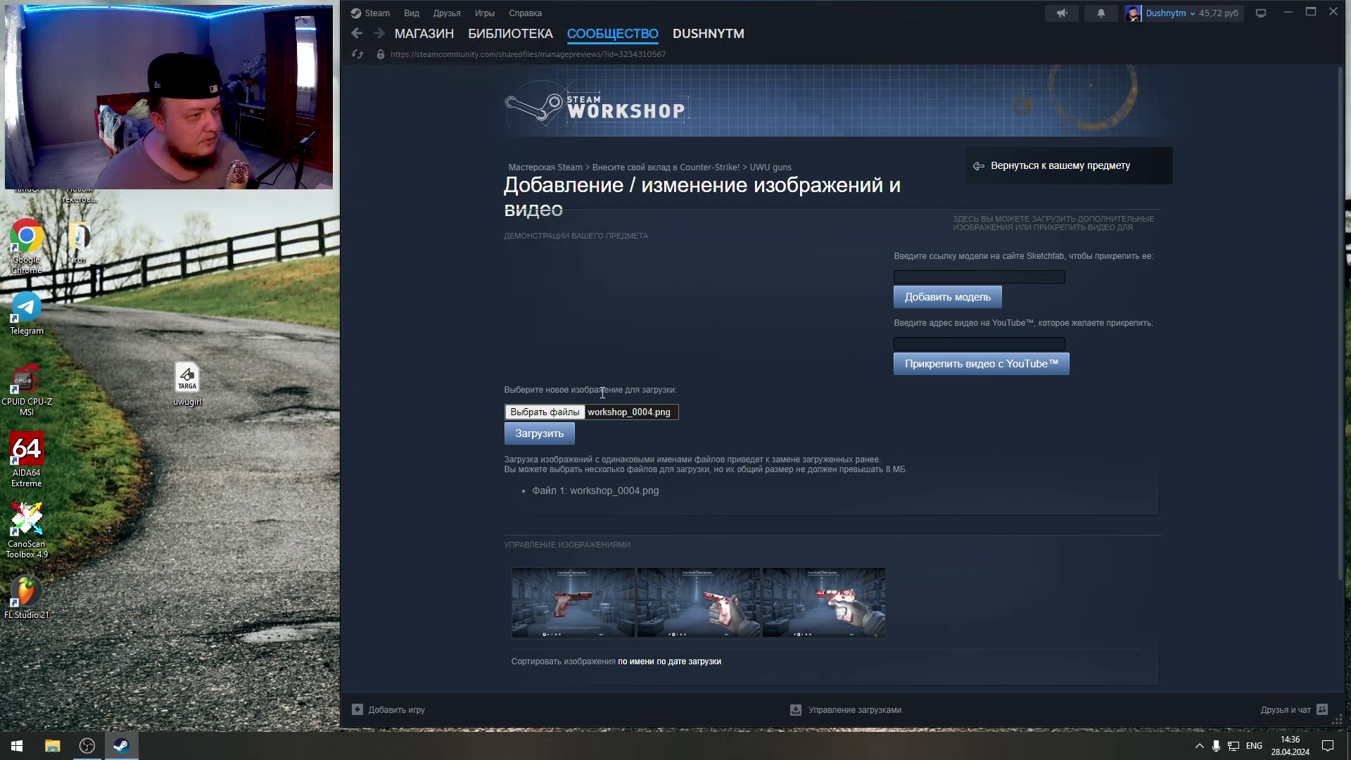
click(539, 433)
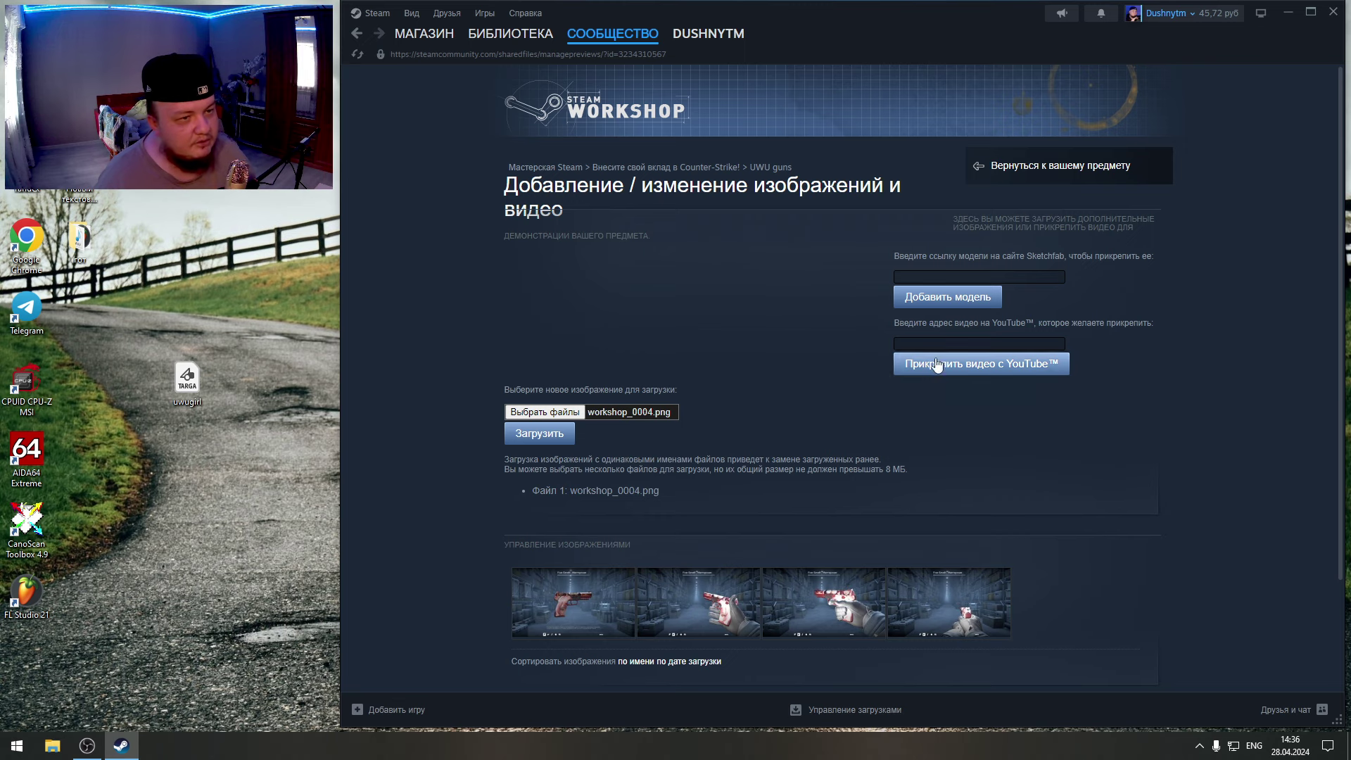
- Save the previews with 'Сохранить и продолжить' and return to the item page
click(959, 341)
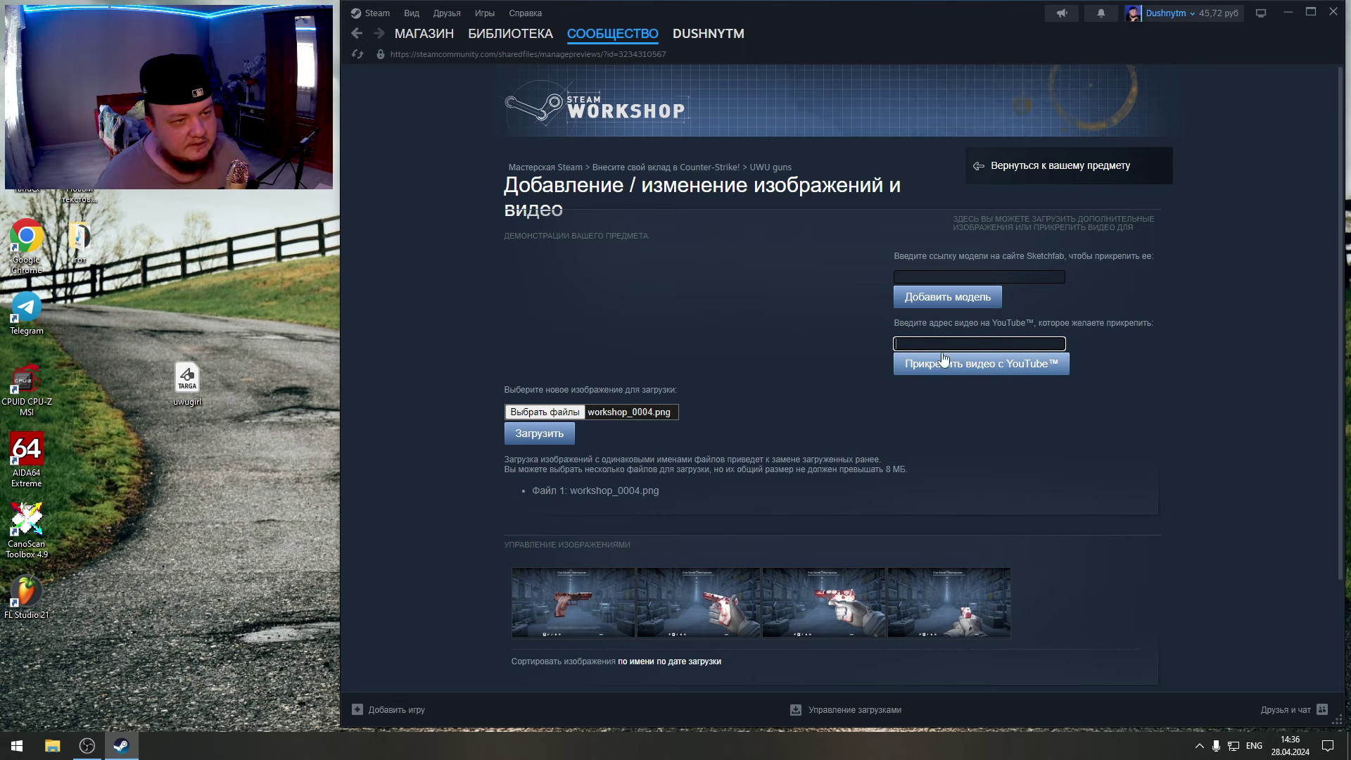
scroll(1134, 488, down, 2)
click(1096, 580)
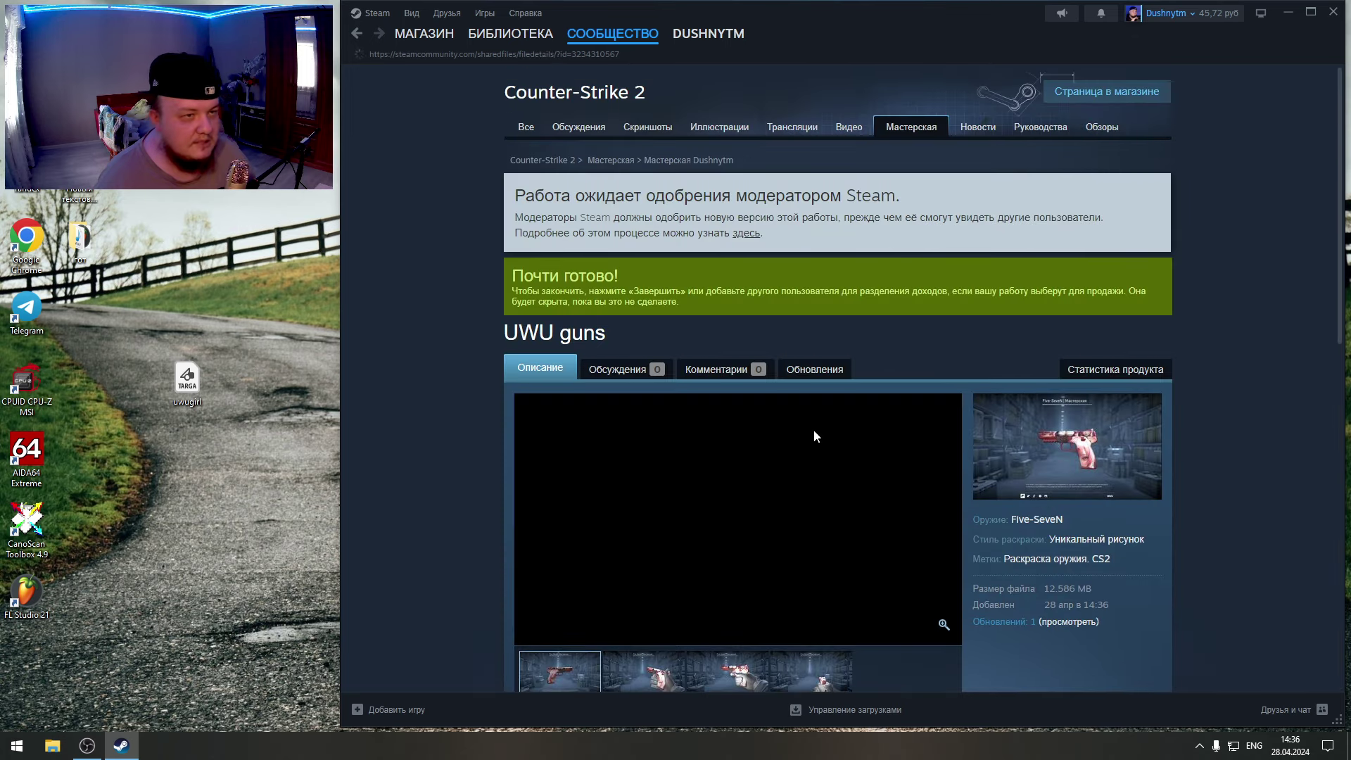
scroll(802, 422, down, 5)
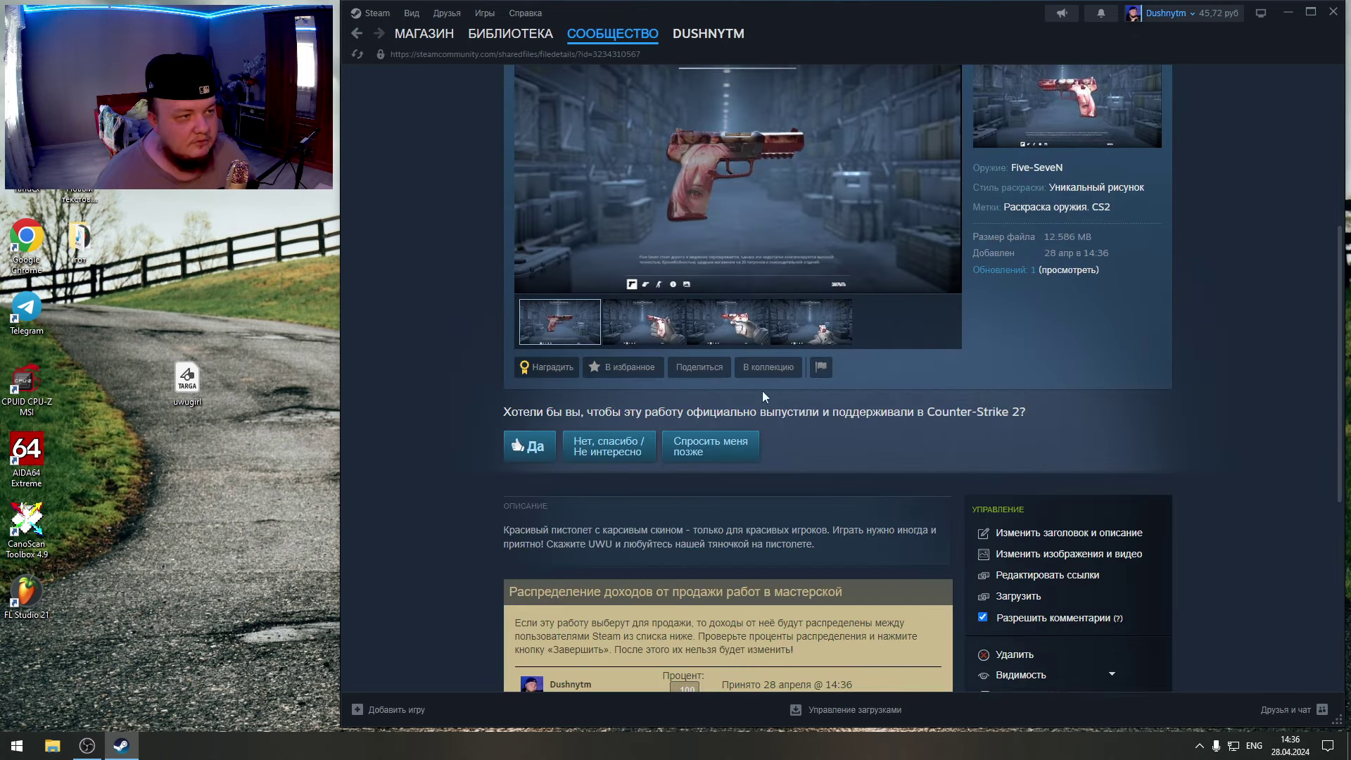
click(644, 324)
click(727, 325)
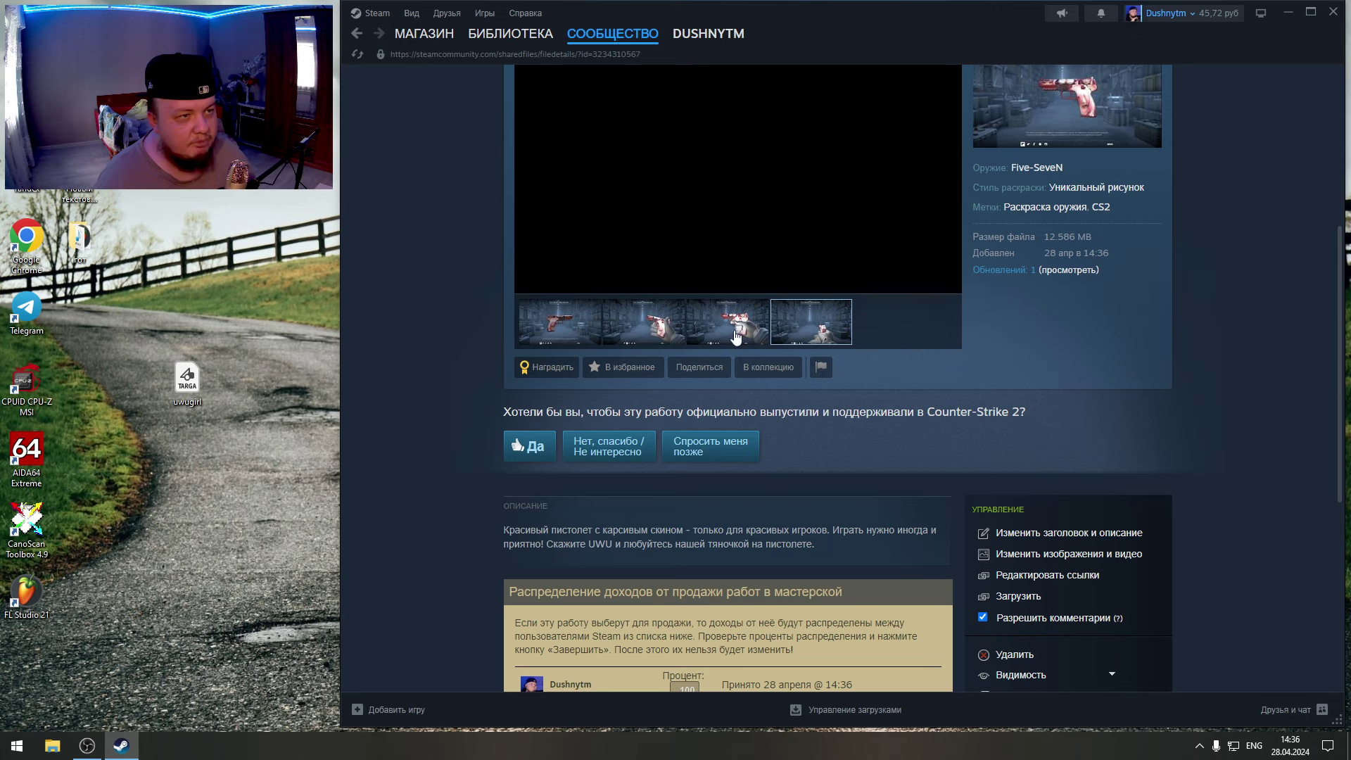
scroll(736, 337, up, 2)
click(737, 464)
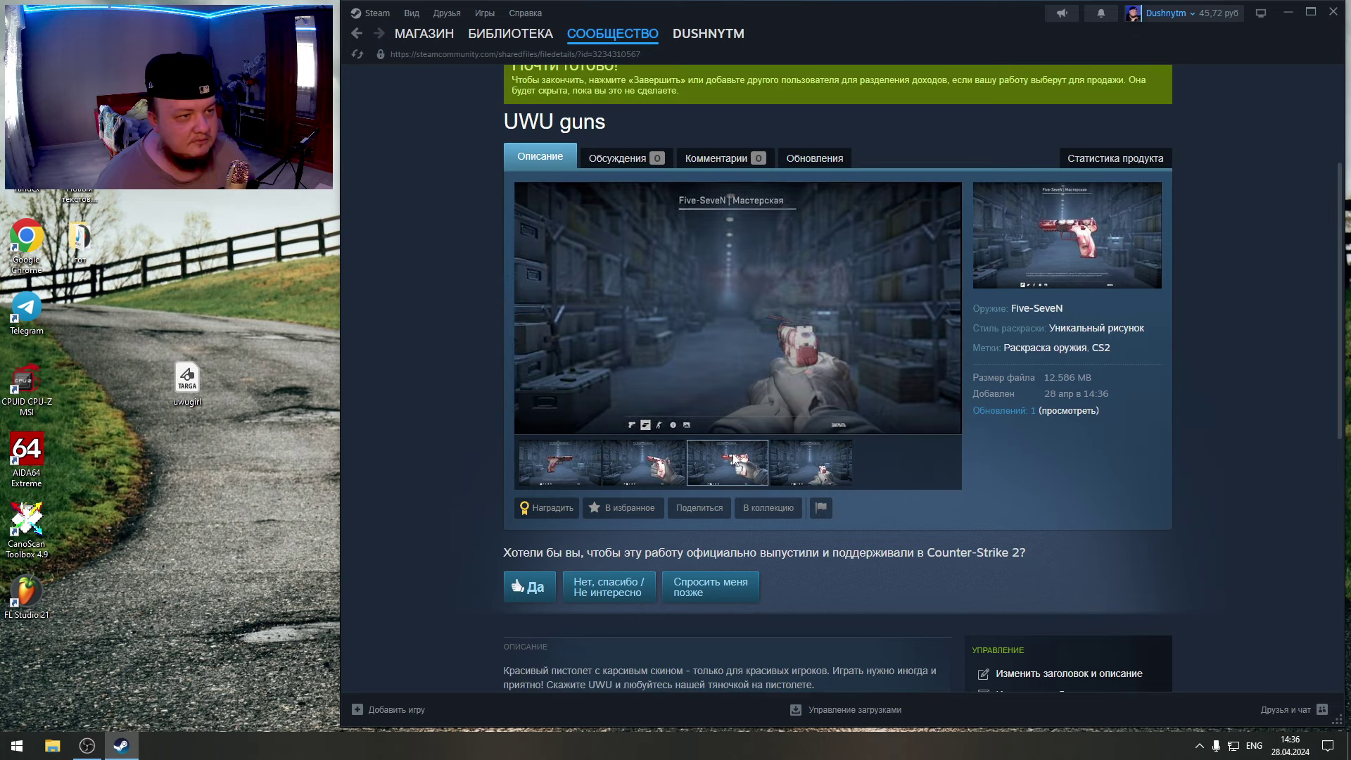
click(629, 470)
click(559, 463)
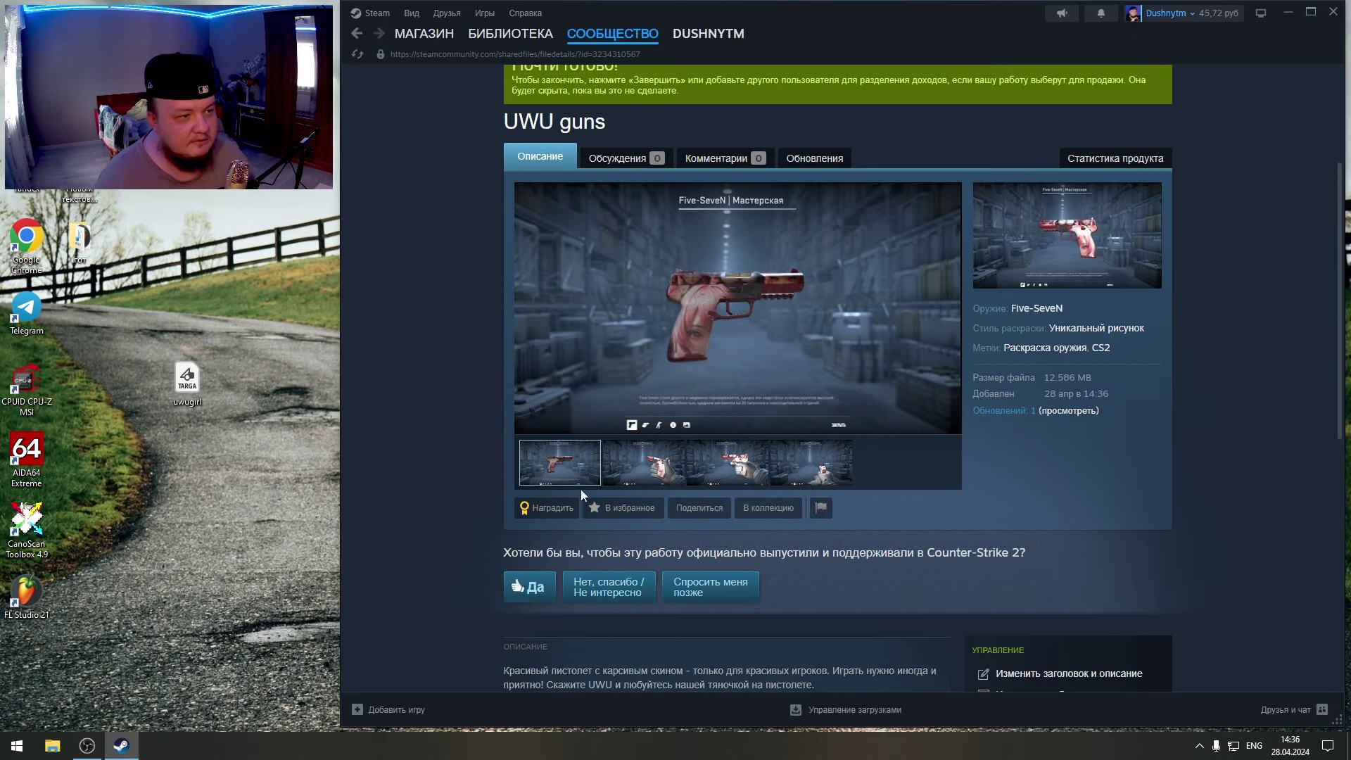
click(1052, 246)
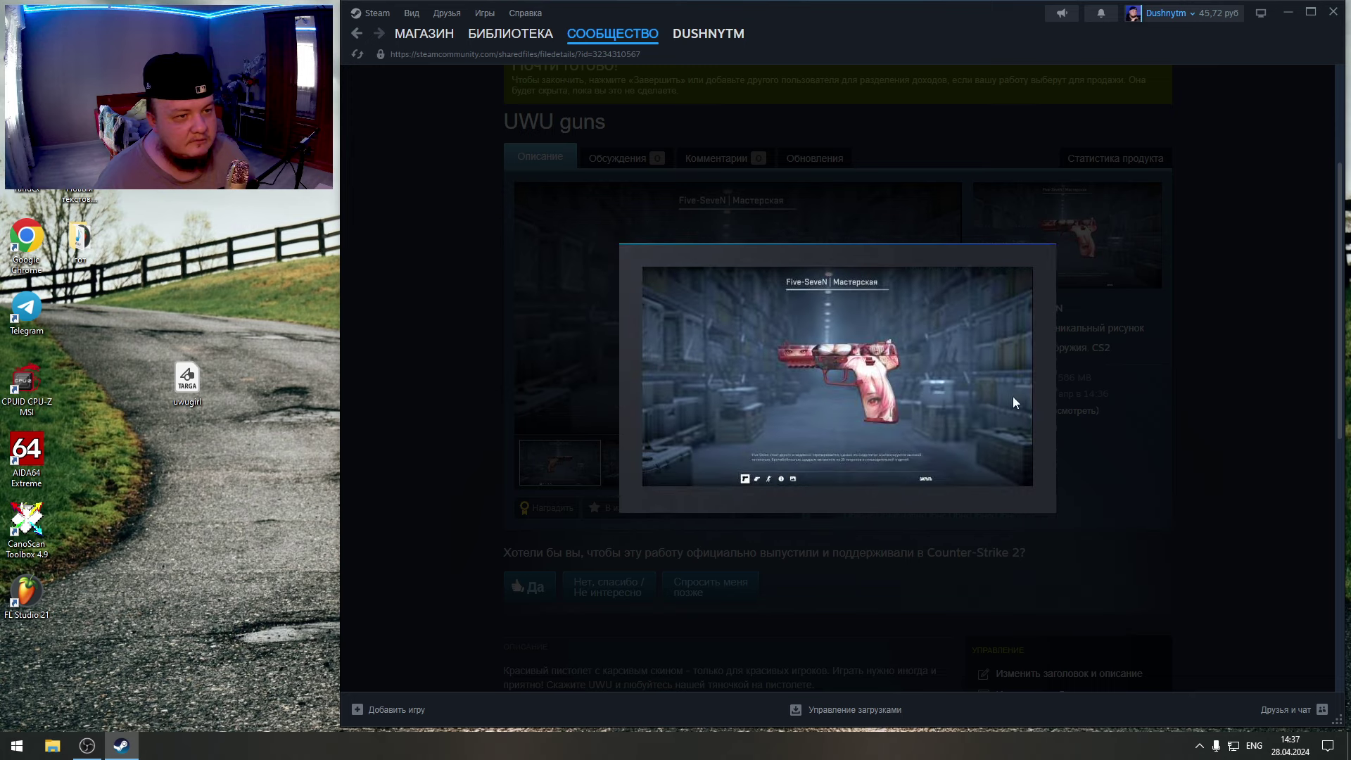
click(1114, 430)
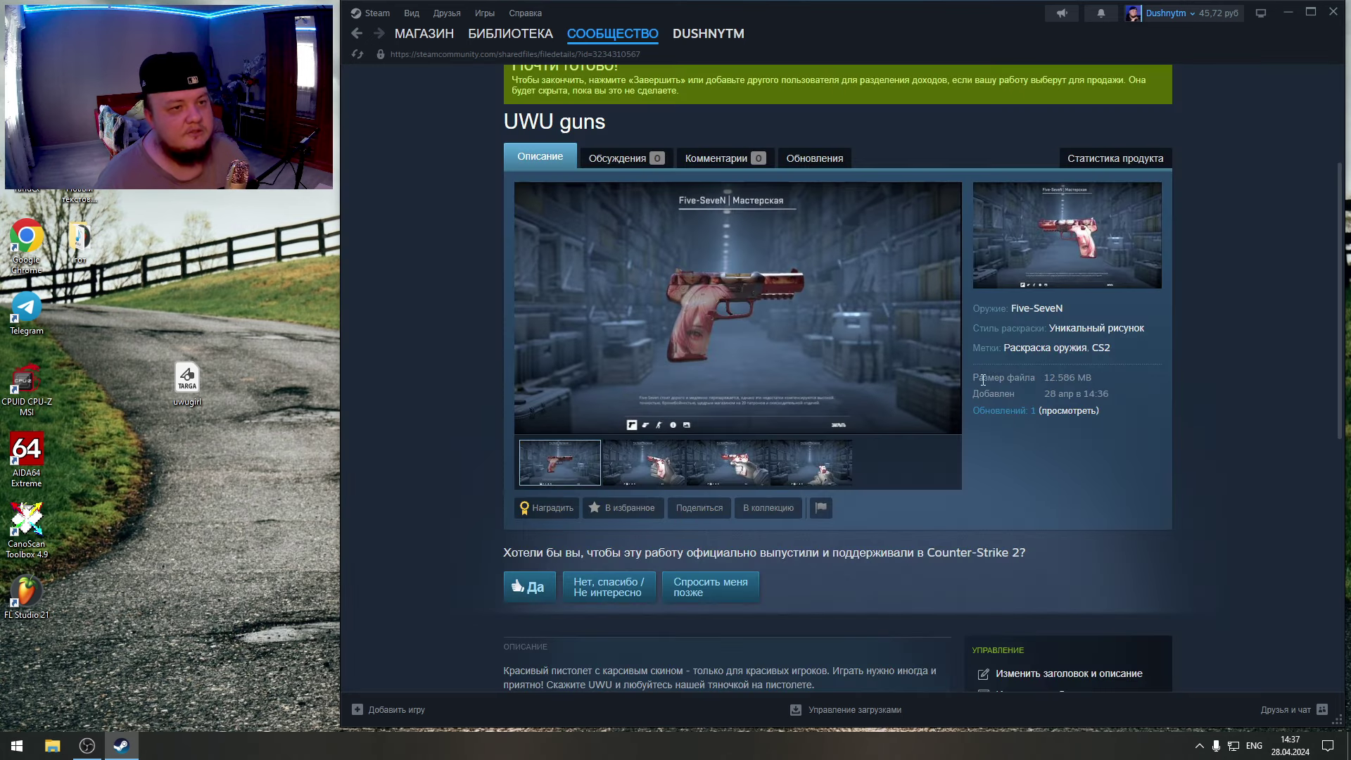
scroll(981, 376, down, 2)
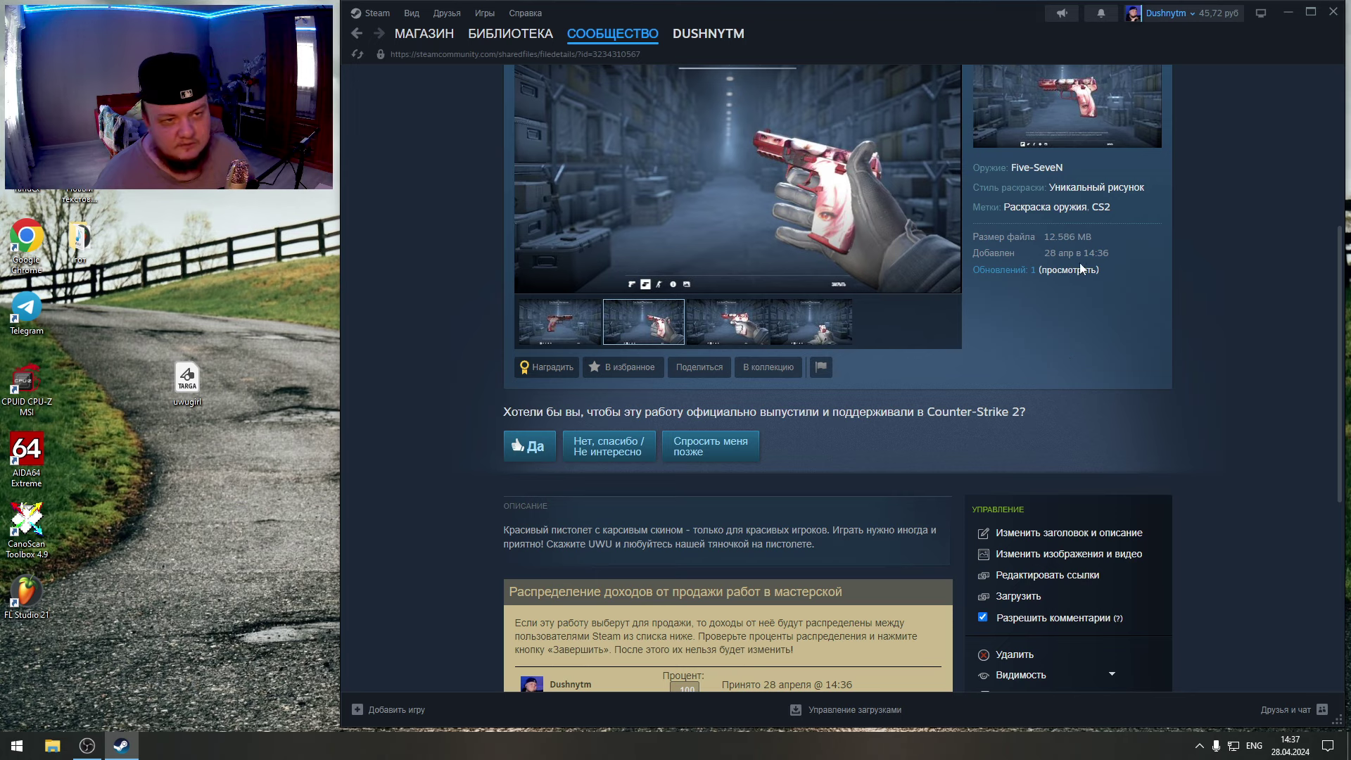
scroll(1055, 350, down, 4)
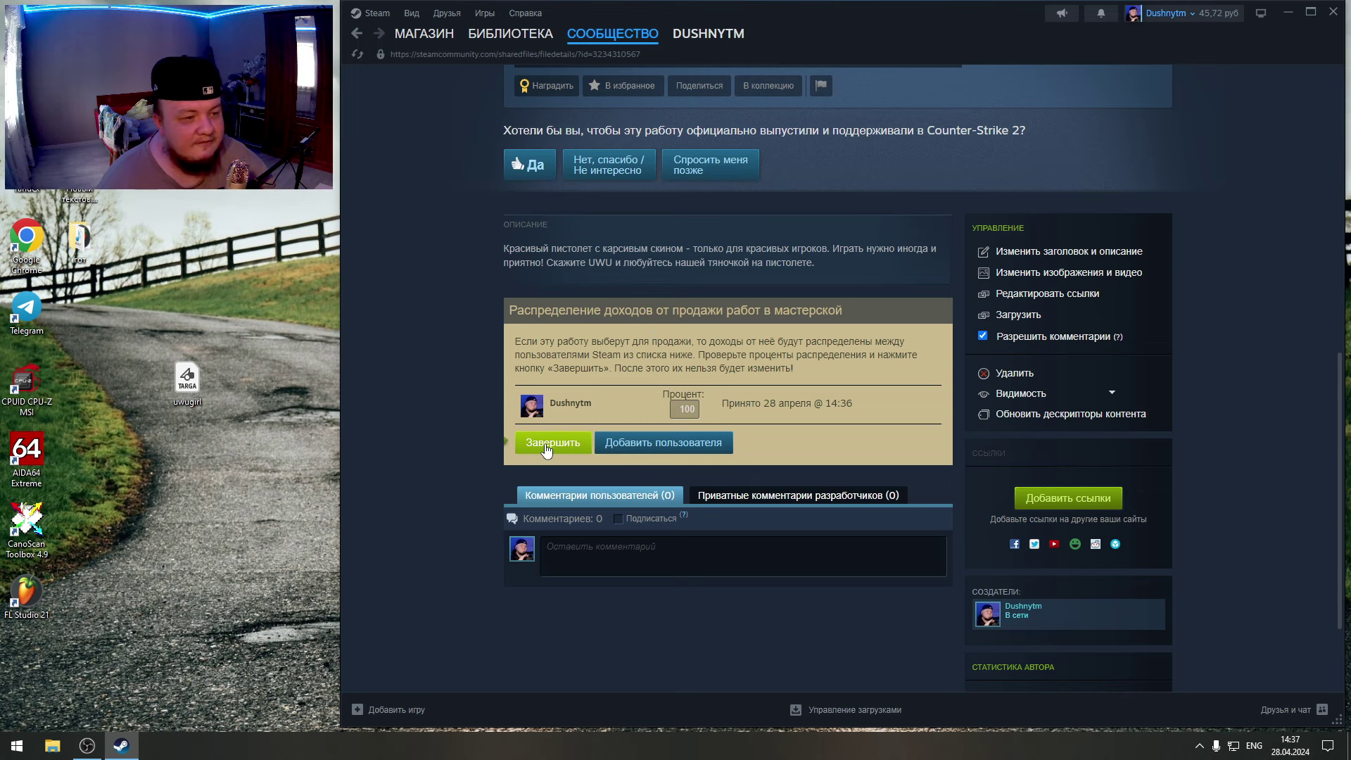
scroll(545, 451, up, 3)
scroll(549, 450, up, 5)
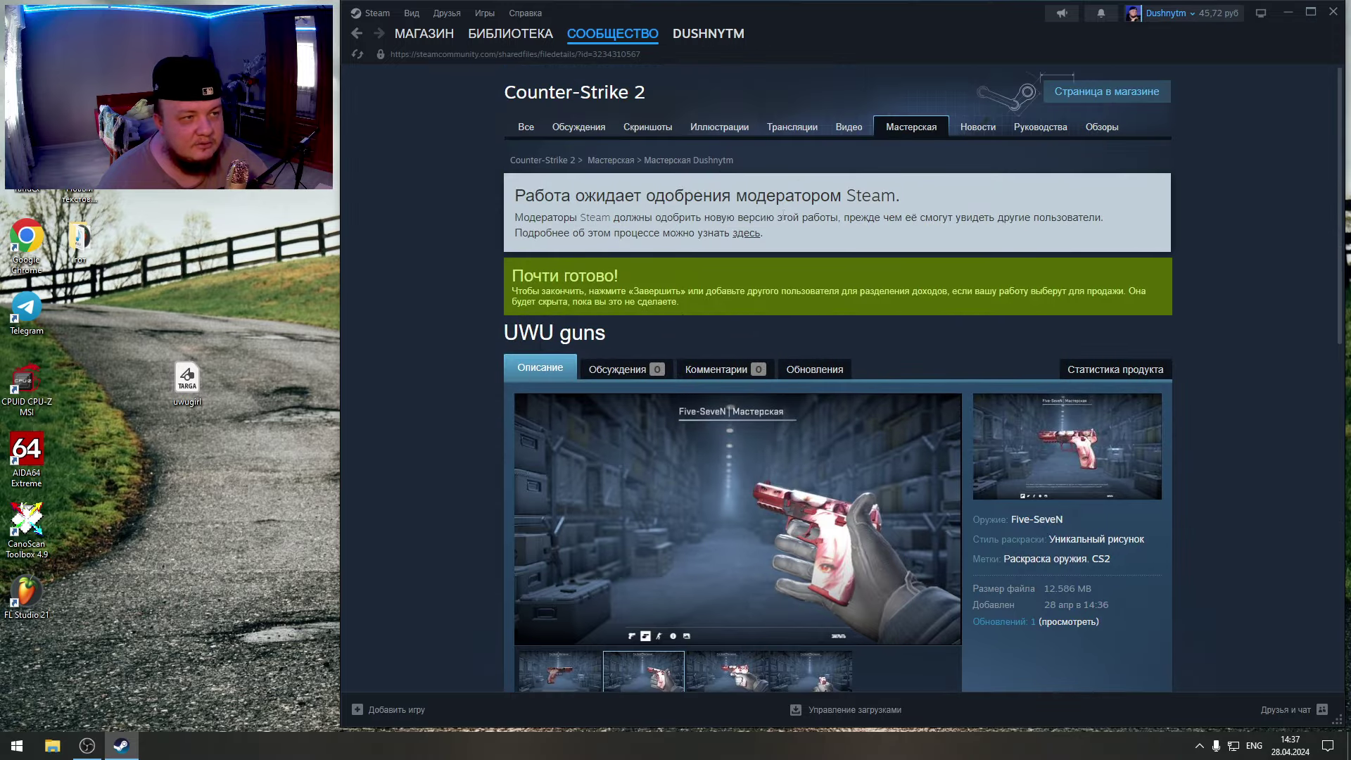
scroll(828, 559, down, 2)
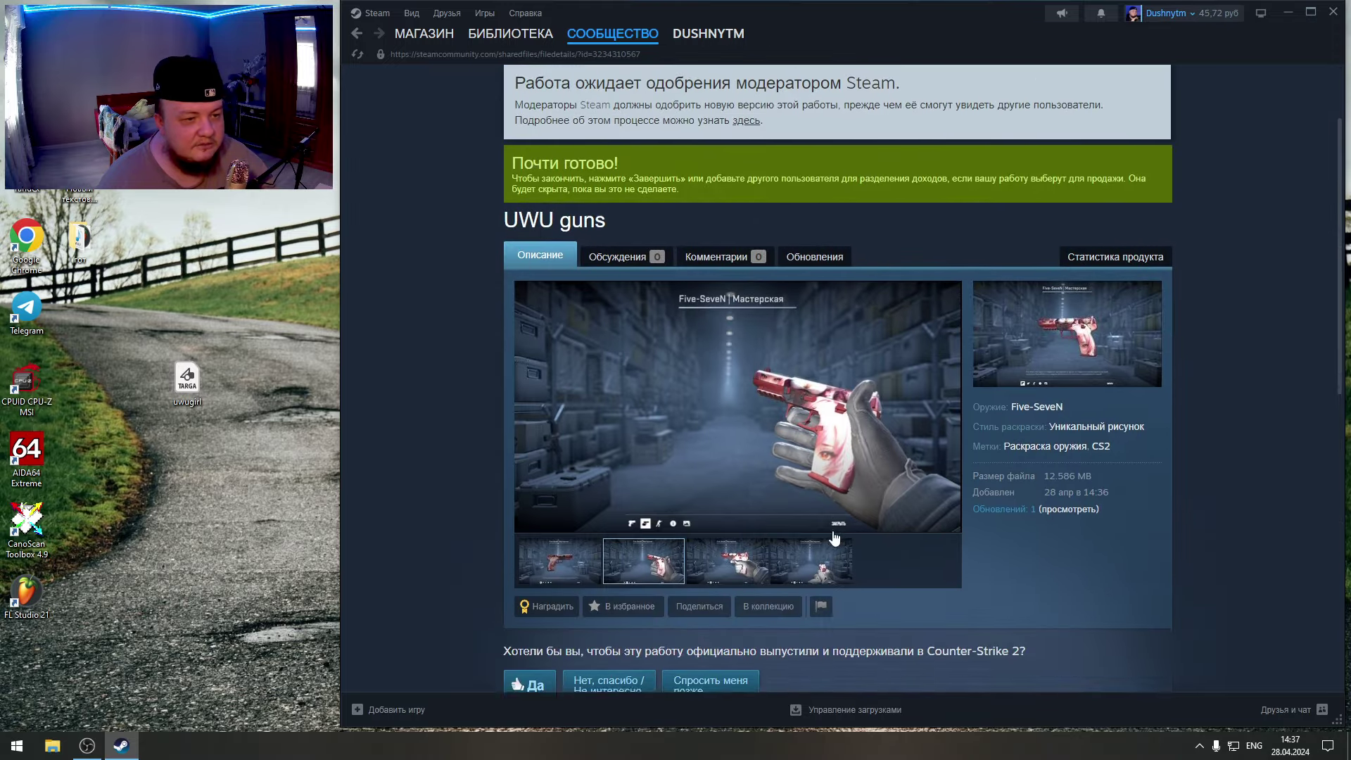
click(799, 535)
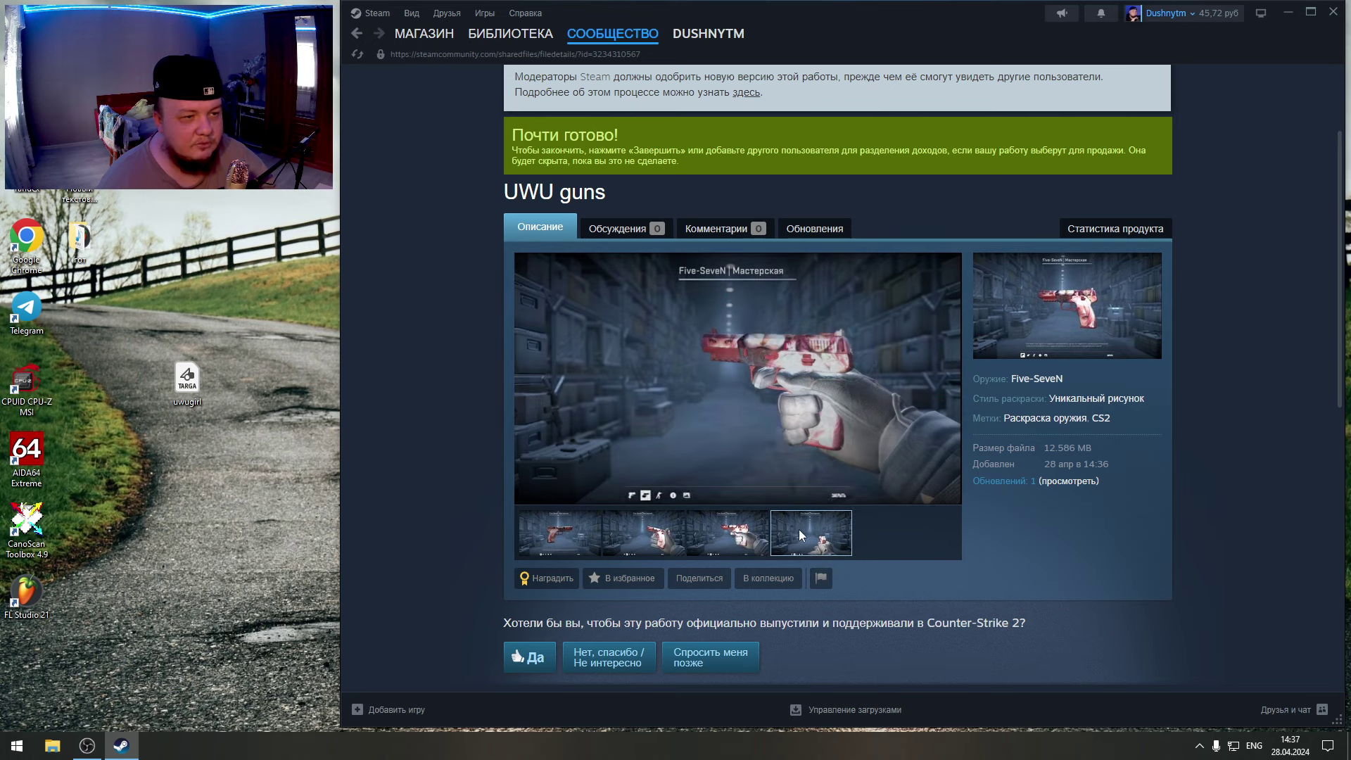
click(630, 536)
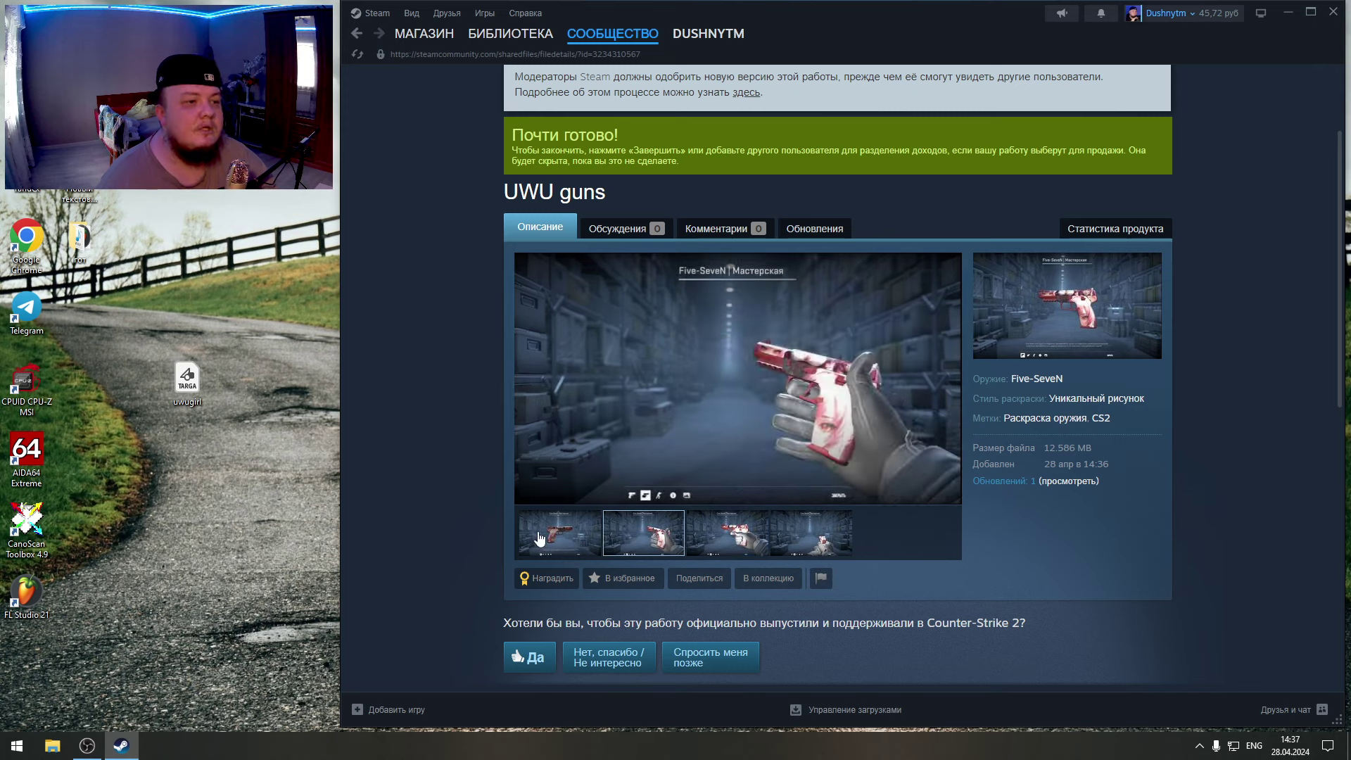
click(540, 538)
scroll(679, 130, up, 2)
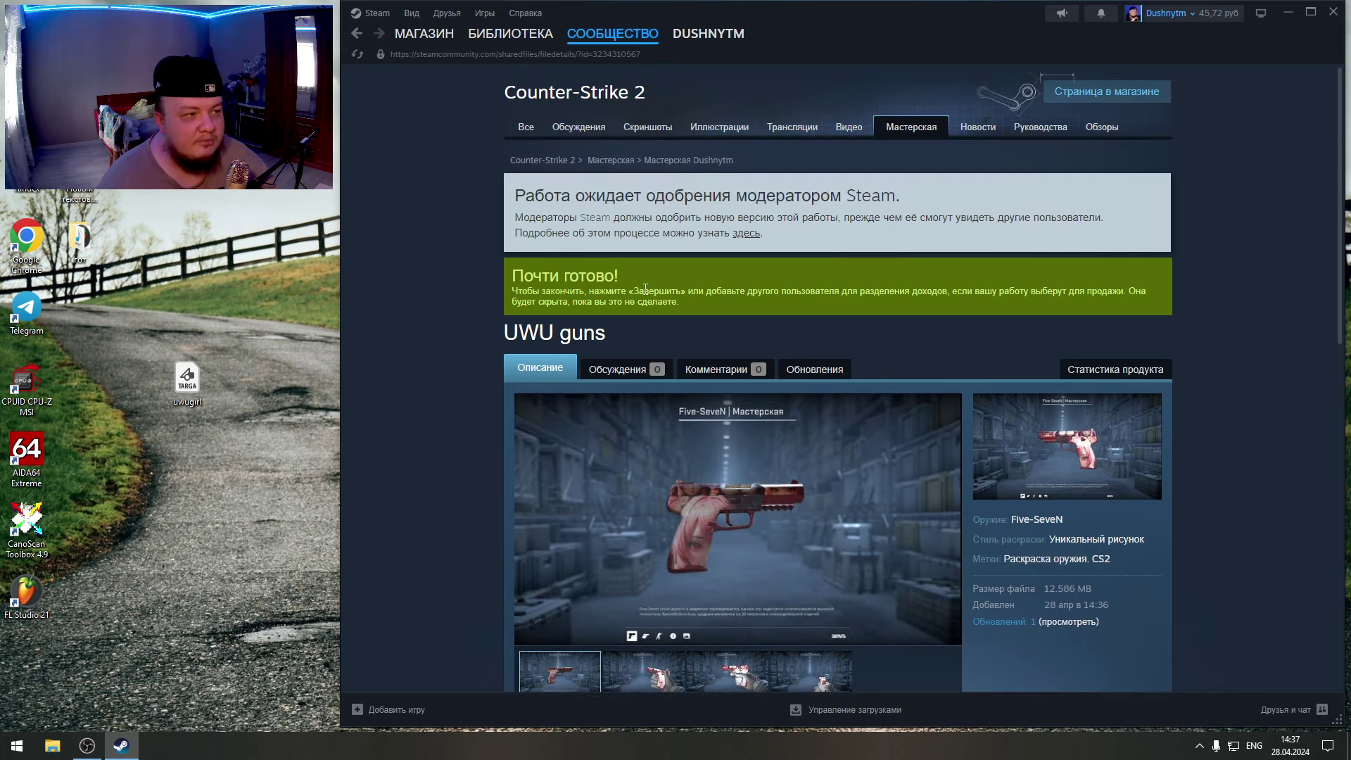
scroll(675, 306, down, 1)
scroll(710, 303, down, 7)
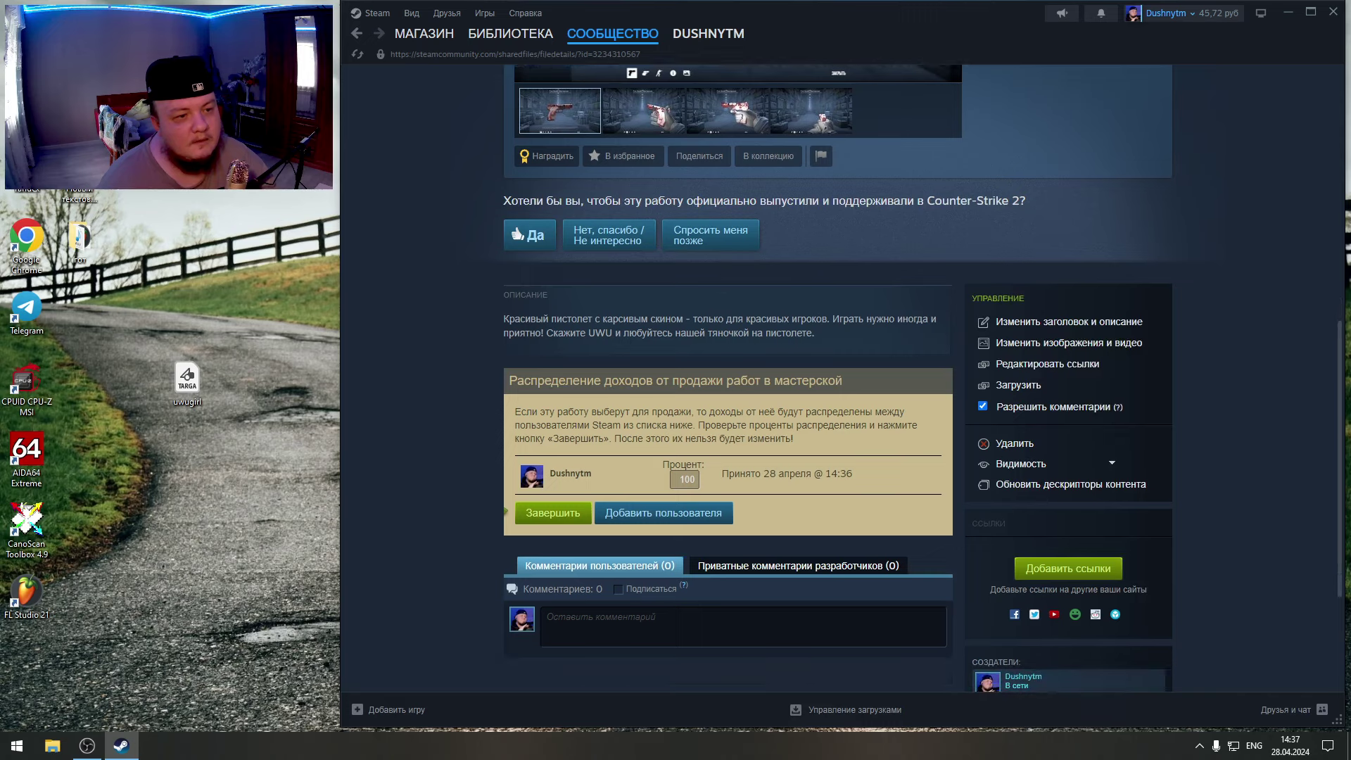
scroll(1036, 535, down, 3)
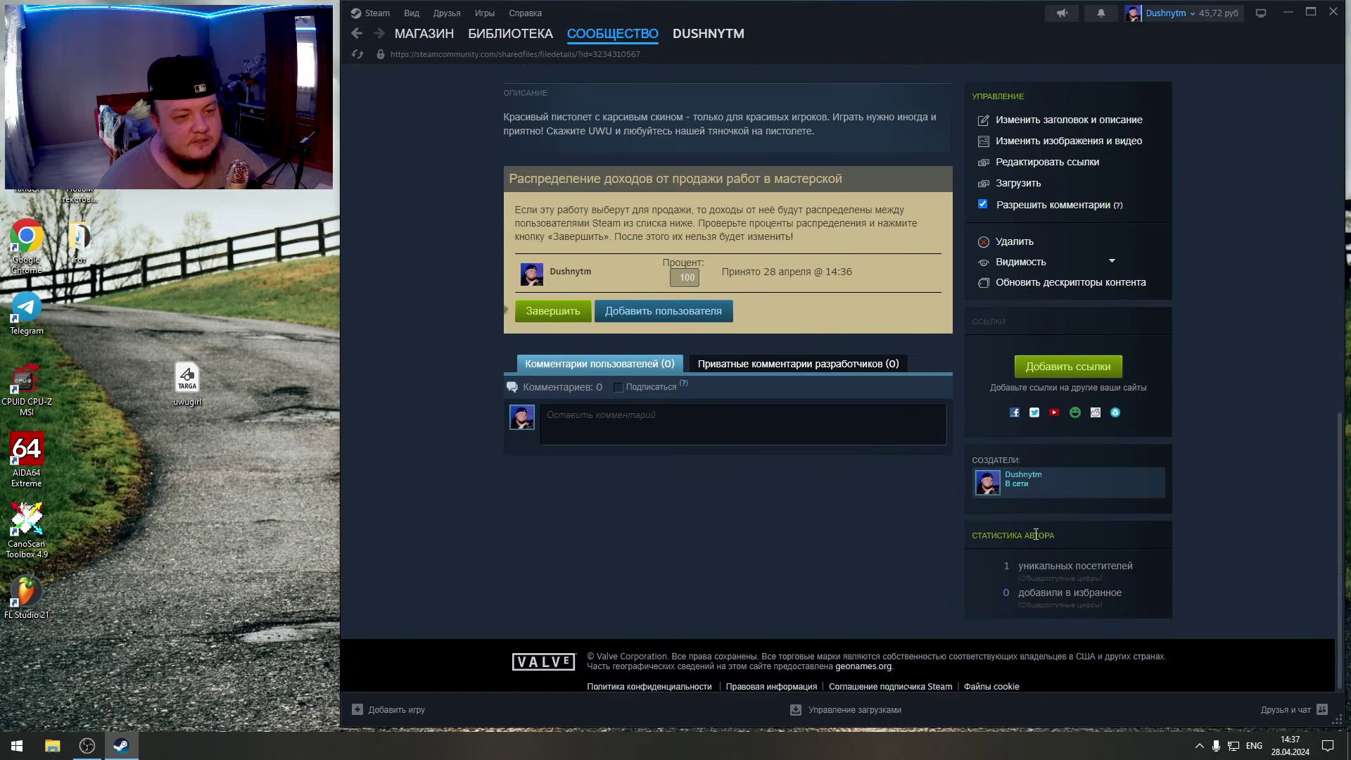
scroll(880, 520, up, 8)
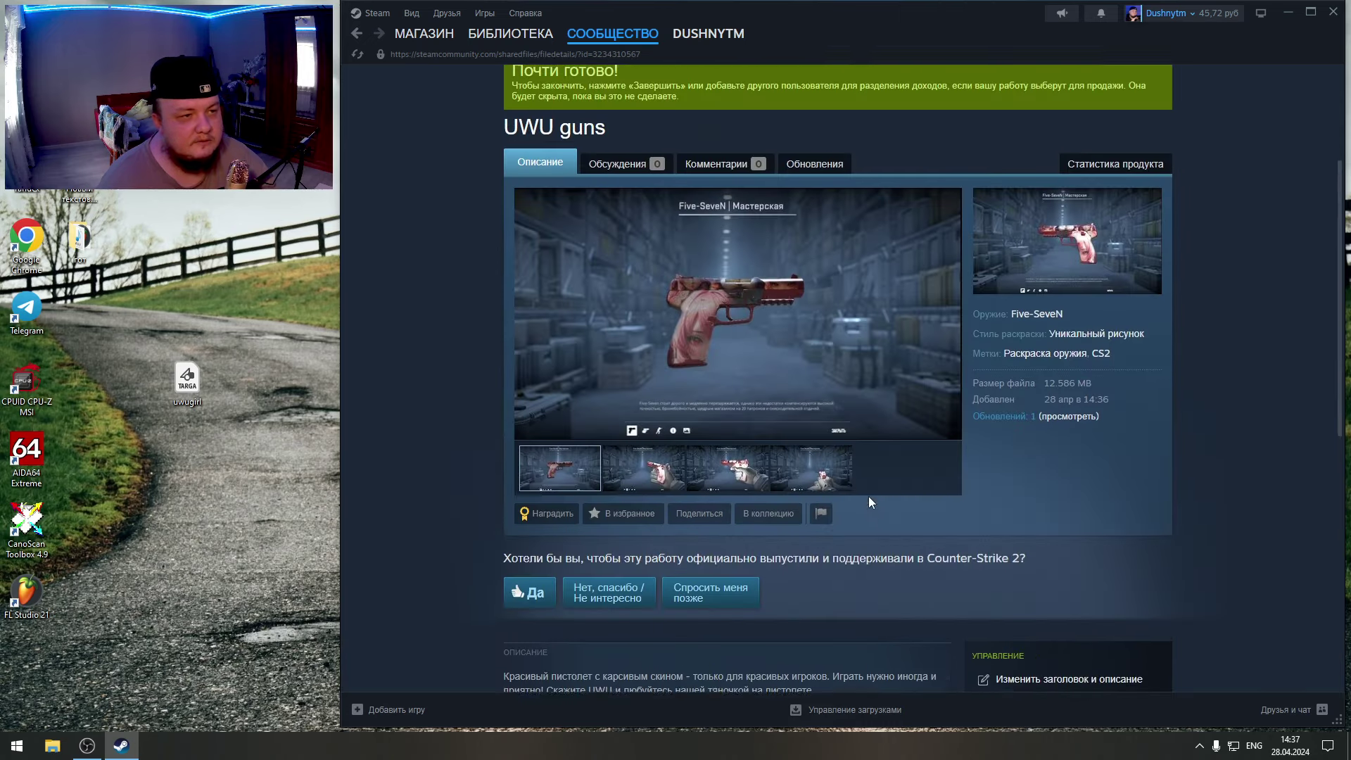
scroll(868, 496, up, 3)
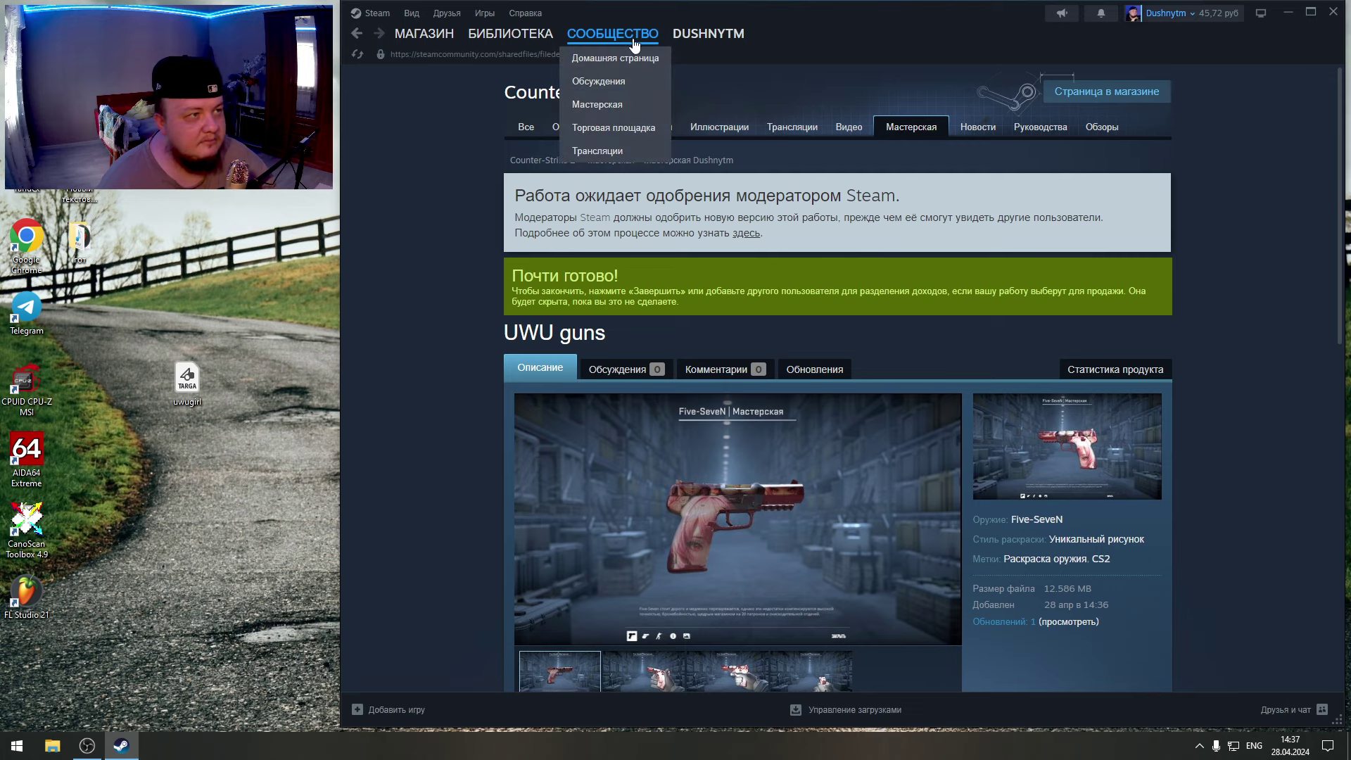
- Open the Статистика продукта tab of the Death bearing item from your profile's workshop items
mouse_move(697, 42)
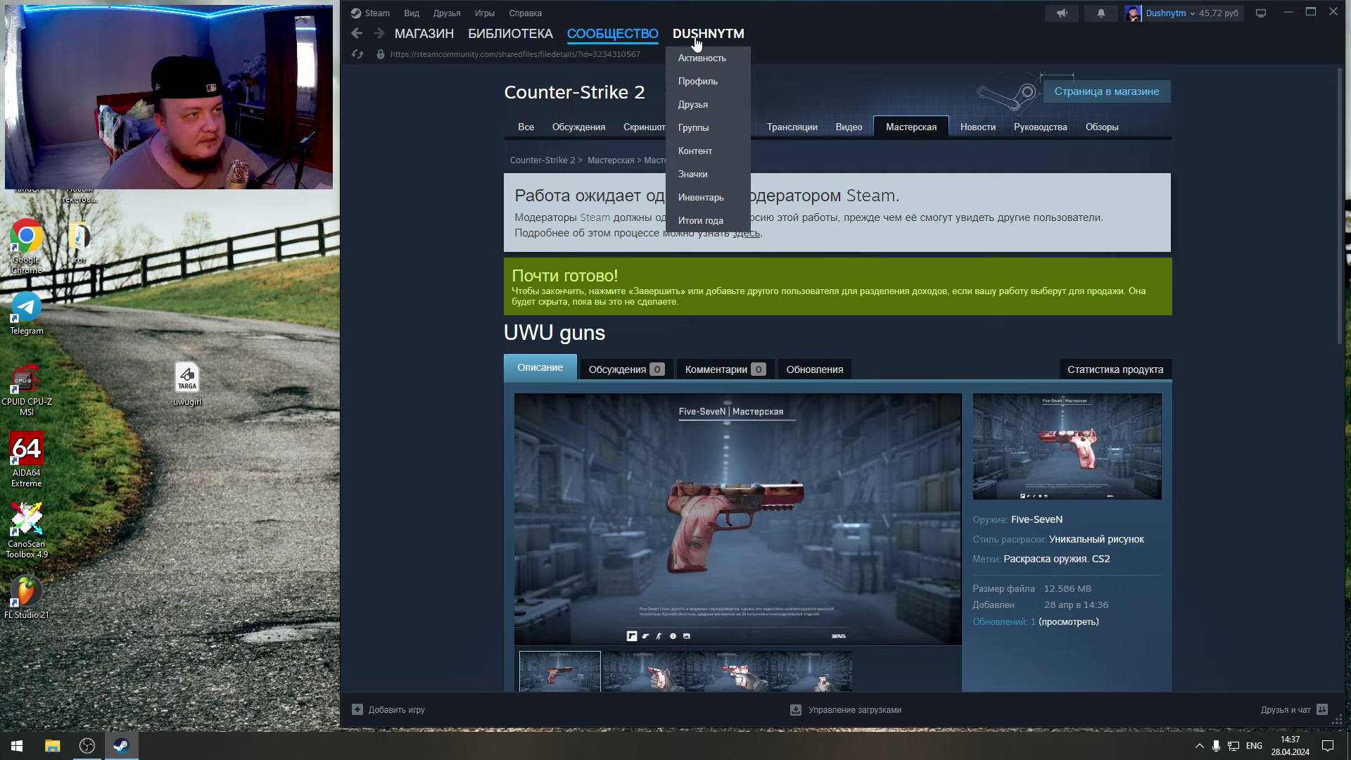
click(696, 81)
scroll(857, 408, down, 1)
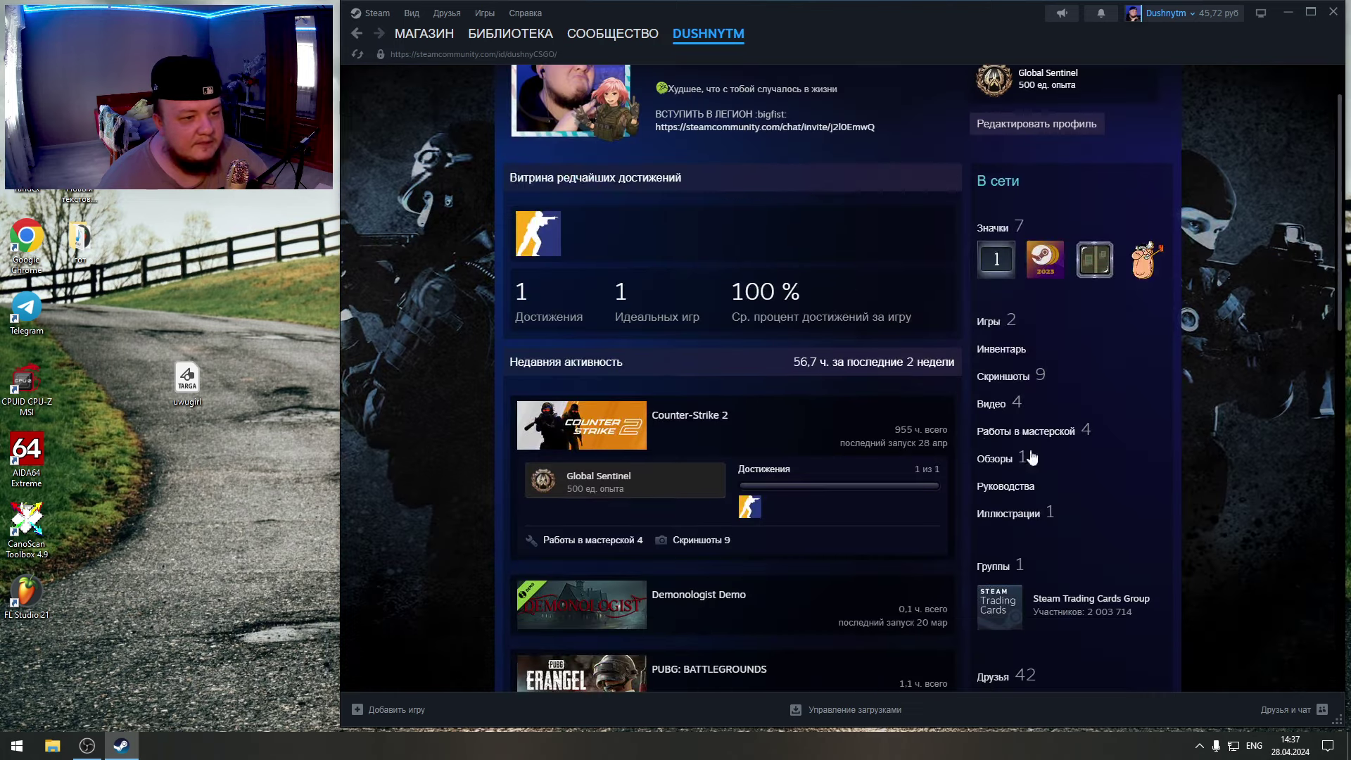
click(1061, 433)
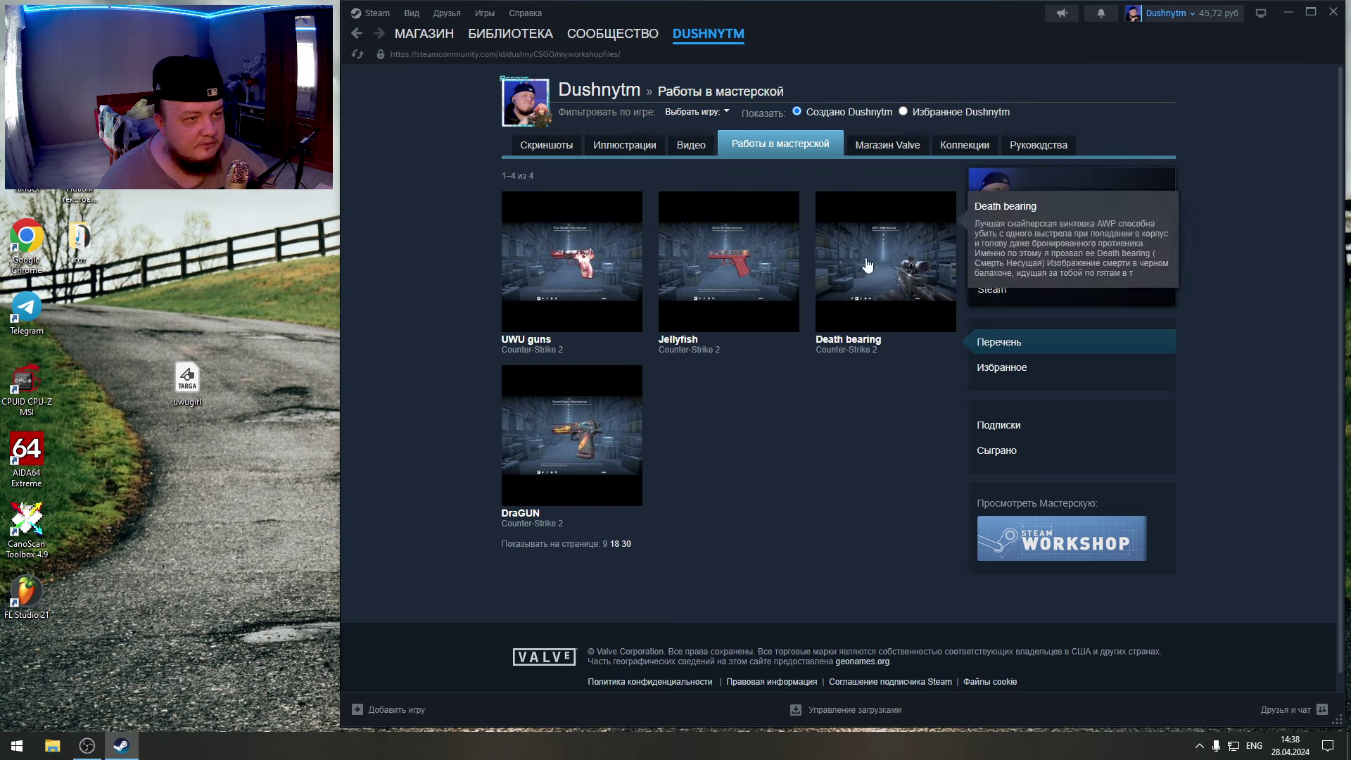
click(870, 266)
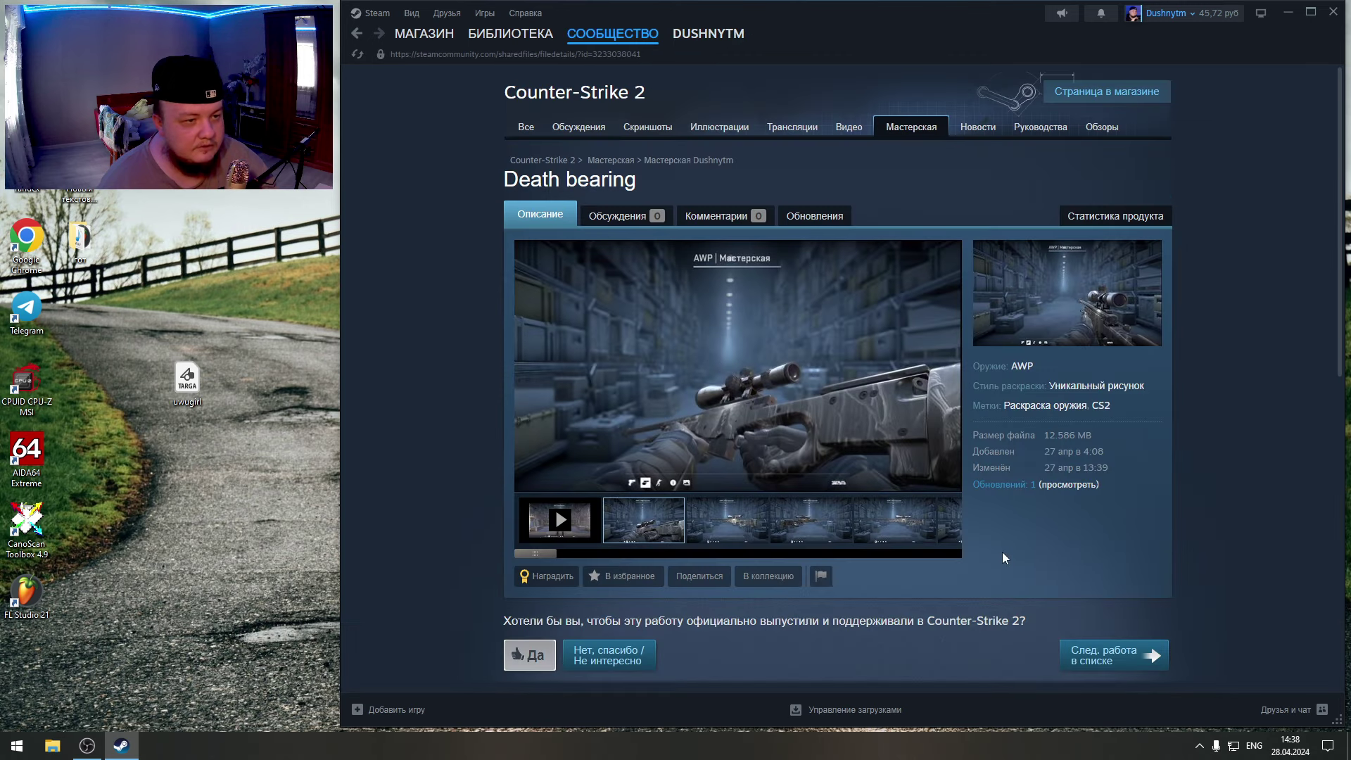
click(1112, 218)
- Highlight the 258 unique visitors and 195 total ratings figures
scroll(1128, 424, down, 2)
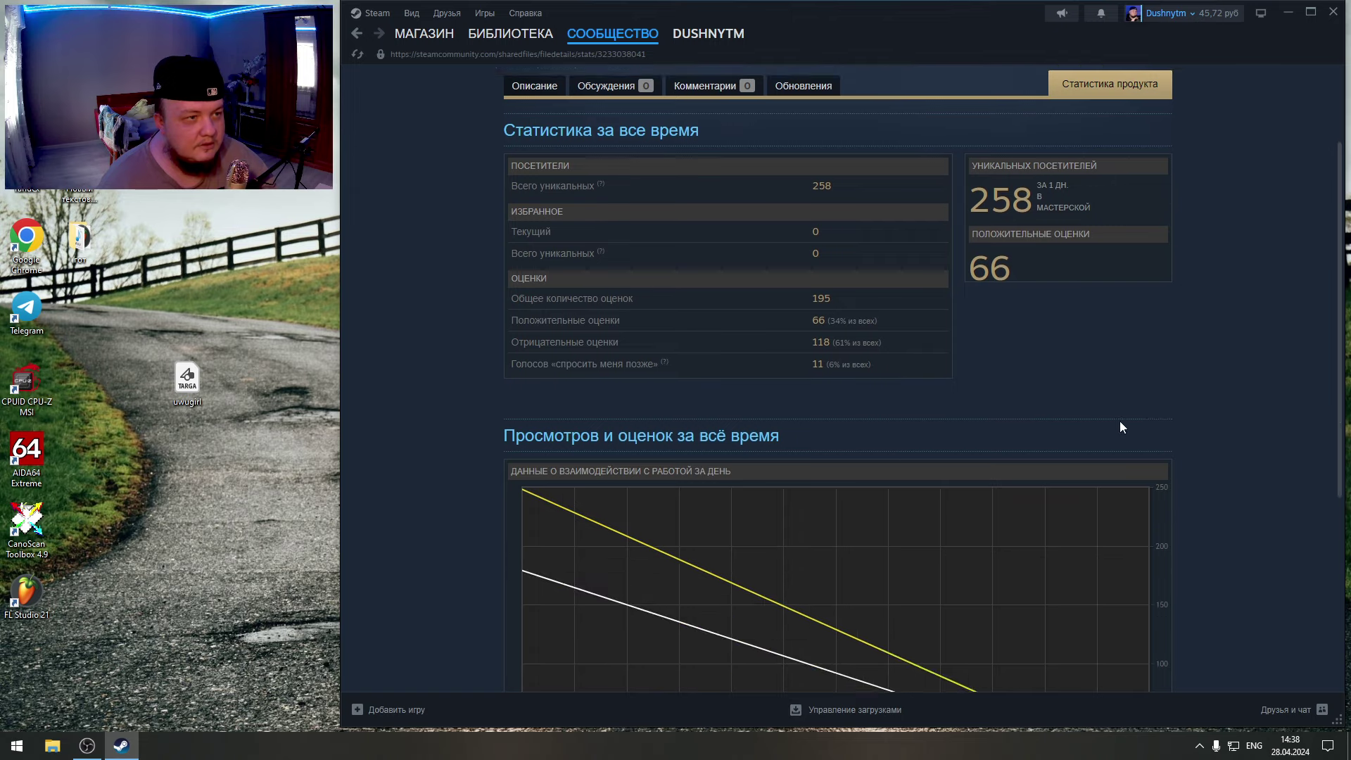
scroll(1120, 421, up, 2)
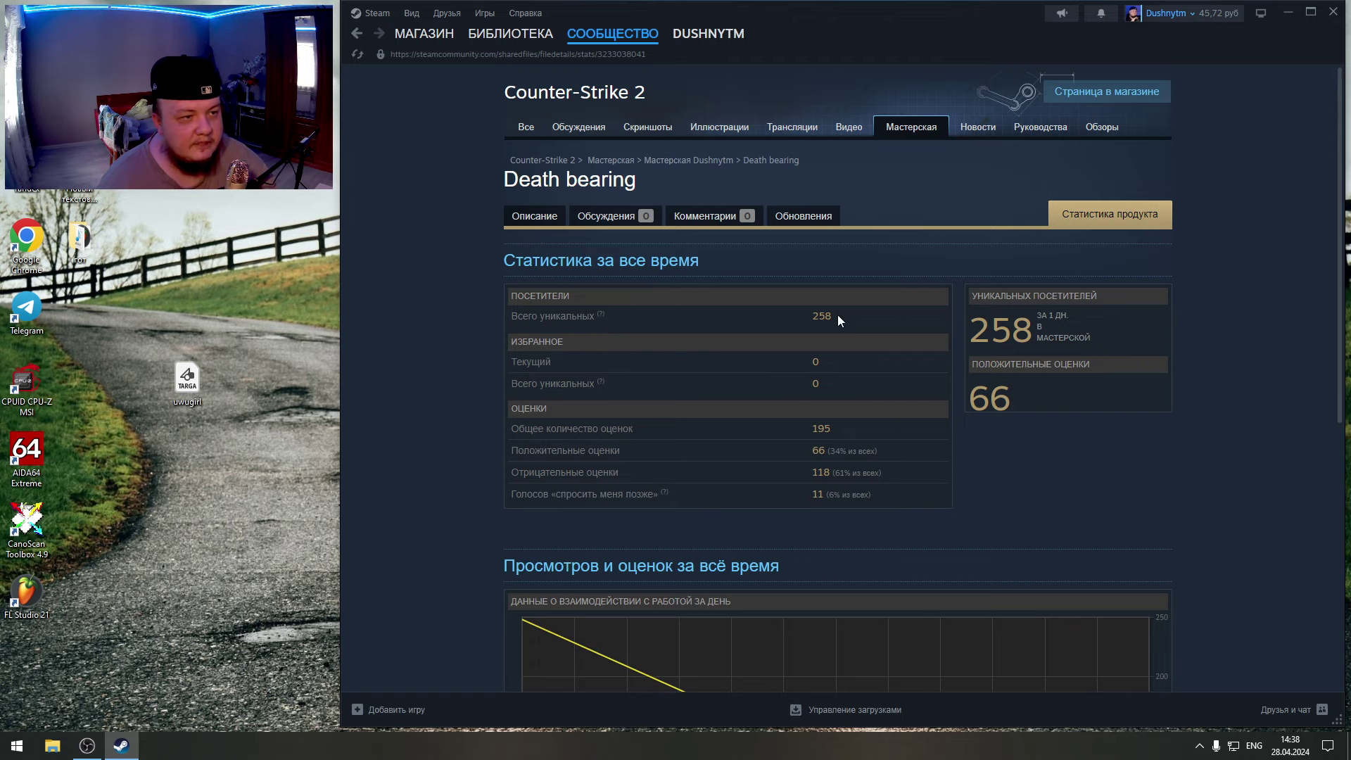
drag(837, 315, 815, 318)
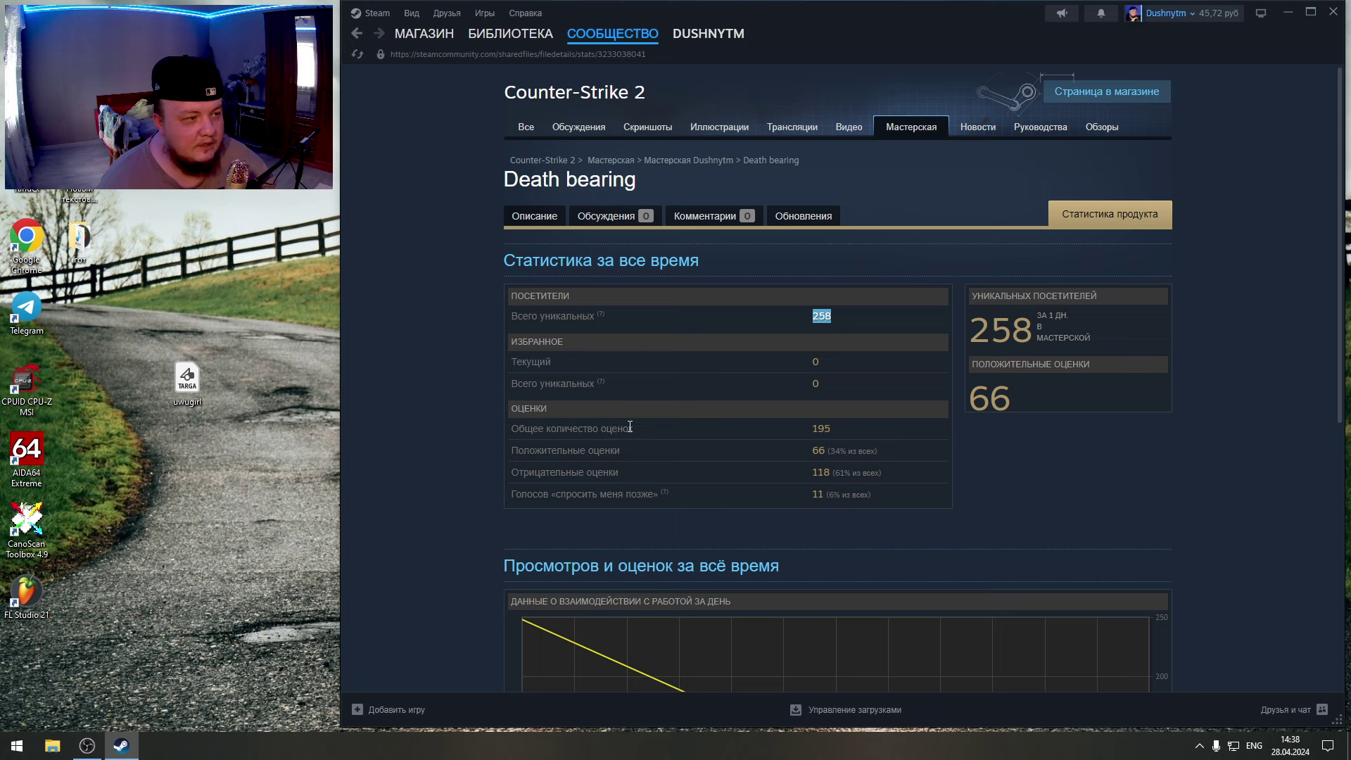
click(838, 431)
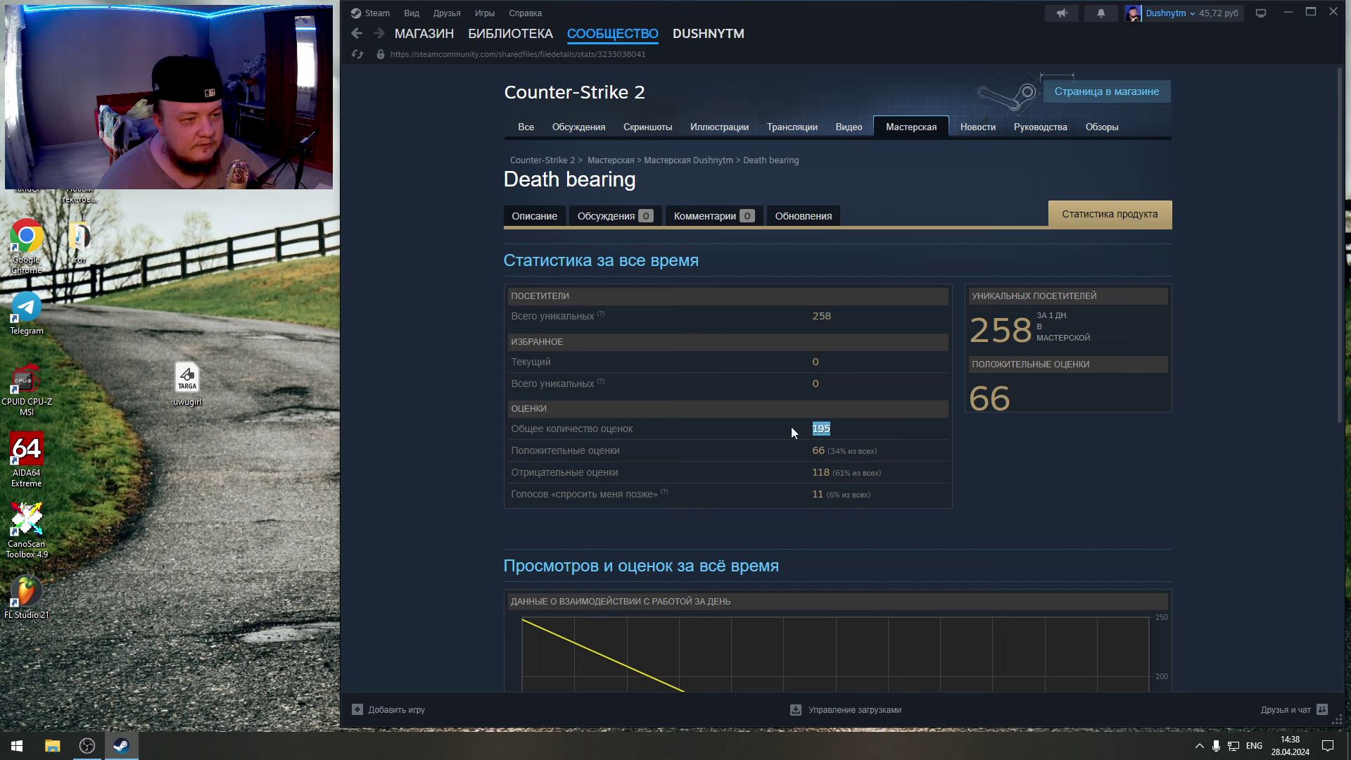